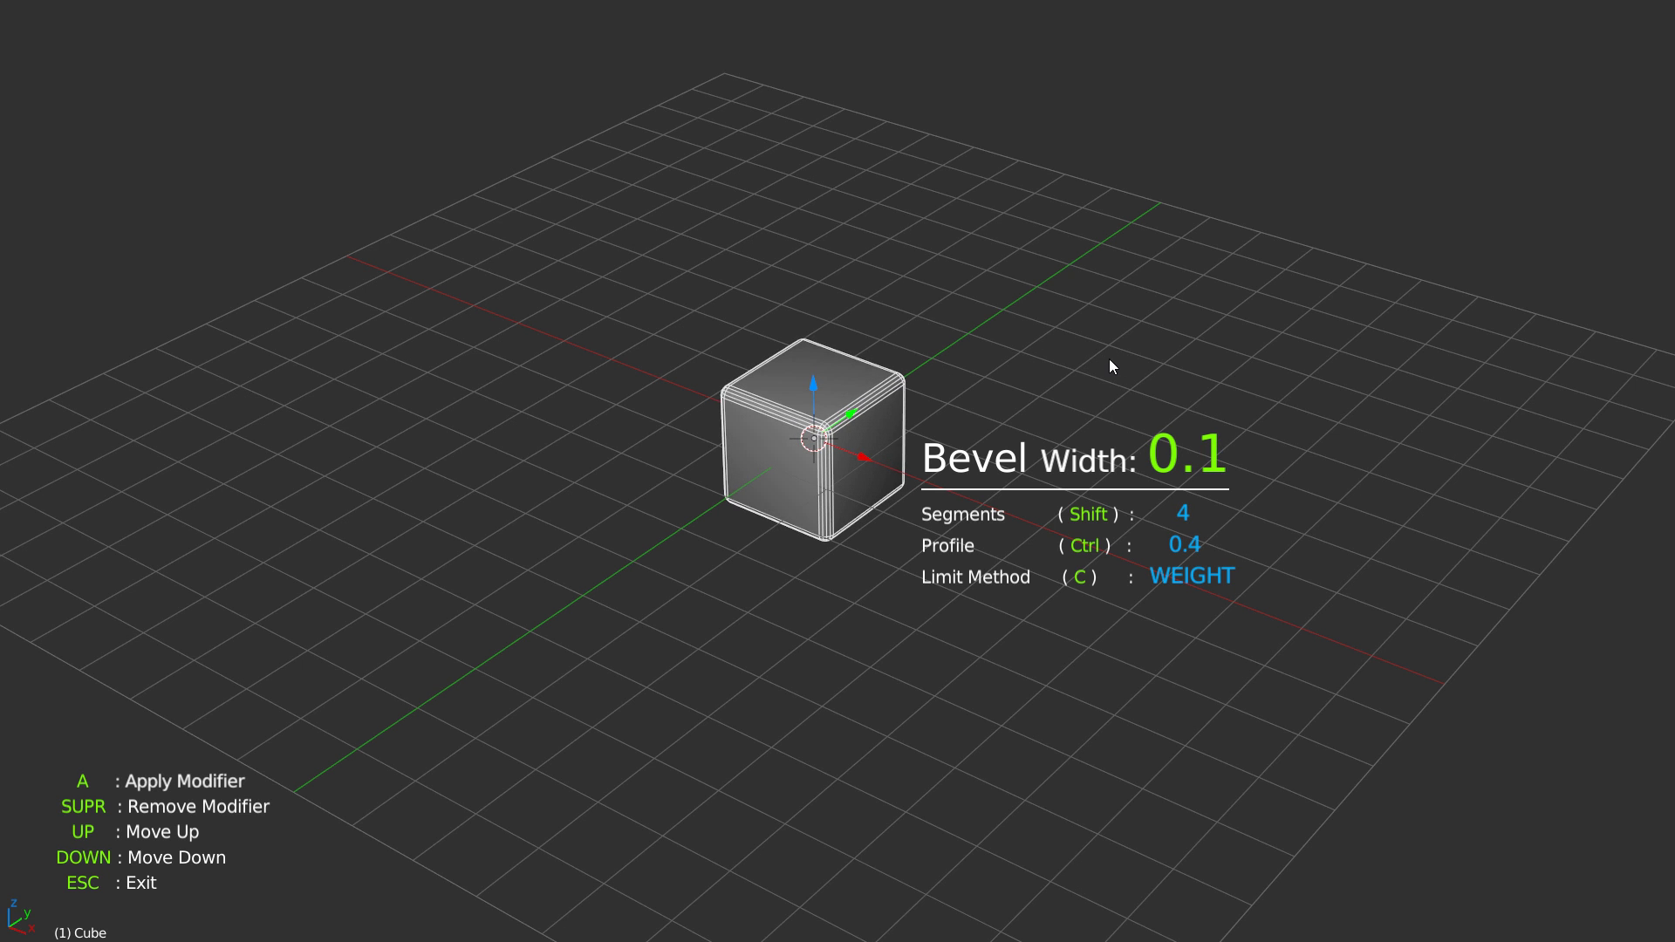
# Step: Apply the cube's bevel modifier with width 0.1, 4 segments and profile 0.4, and check its mesh in Edit Mode
pyautogui.press('a')
pyautogui.moveTo(978, 386); pyautogui.dragTo(877, 339, button='middle')
pyautogui.scroll(2, 851, 398)
pyautogui.press('Tab')
pyautogui.moveTo(754, 437)
pyautogui.mouseDown(button='middle')
pyautogui.moveTo(800, 418)
pyautogui.moveTo(764, 393)
pyautogui.moveTo(787, 436)
pyautogui.moveTo(768, 428)
pyautogui.mouseUp(button='middle')
pyautogui.scroll(2, 808, 378)
pyautogui.press('Tab')
pyautogui.scroll(-2, 850, 416)
# Step: Add a second cube and raise it along Z above the centre of the rounded cube
pyautogui.rightClick(850, 416)
pyautogui.click(761, 570)
pyautogui.moveTo(770, 525); pyautogui.dragTo(829, 502, button='middle')
pyautogui.moveTo(788, 325); pyautogui.dragTo(790, 262)
pyautogui.rightClick(797, 283)
pyautogui.click(692, 463)
pyautogui.moveTo(800, 345); pyautogui.dragTo(800, 284)
# Step: Narrow the second cube along X and stretch it along Y beyond the rounded cube's sides
pyautogui.press('s')
pyautogui.press('x')
pyautogui.click(916, 313)
pyautogui.moveTo(1082, 327); pyautogui.dragTo(961, 333, button='middle')
pyautogui.press('s')
pyautogui.press('y')
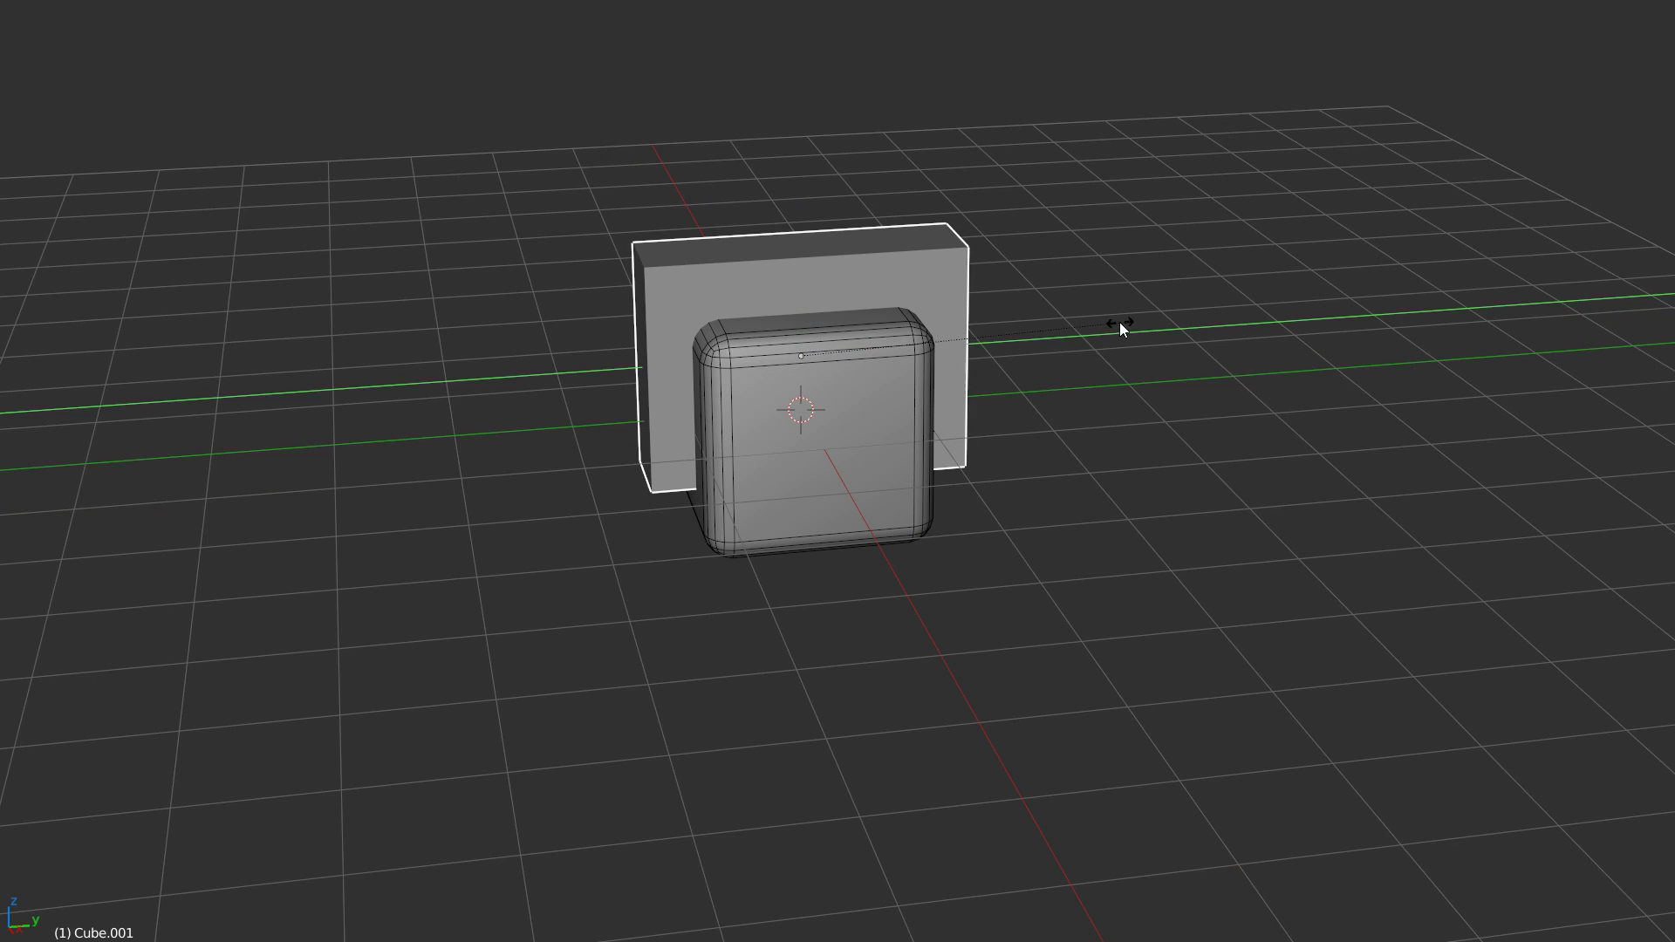
pyautogui.click(1120, 322)
# Step: Raise the box further along Z and scale it up uniformly as a cutter for the rounded cube's top
pyautogui.moveTo(1108, 319); pyautogui.dragTo(951, 271, button='middle')
pyautogui.moveTo(799, 290); pyautogui.dragTo(803, 237)
pyautogui.moveTo(807, 292); pyautogui.dragTo(861, 340, button='middle')
pyautogui.press('s')
pyautogui.middleClick(1029, 325)
pyautogui.click(1082, 322)
# Step: Cut the box out of the rounded cube with Direct Boolean to form an open slot through its top
pyautogui.scroll(2, 860, 337)
pyautogui.keyDown('shift'); pyautogui.click(735, 499); pyautogui.keyUp('shift')
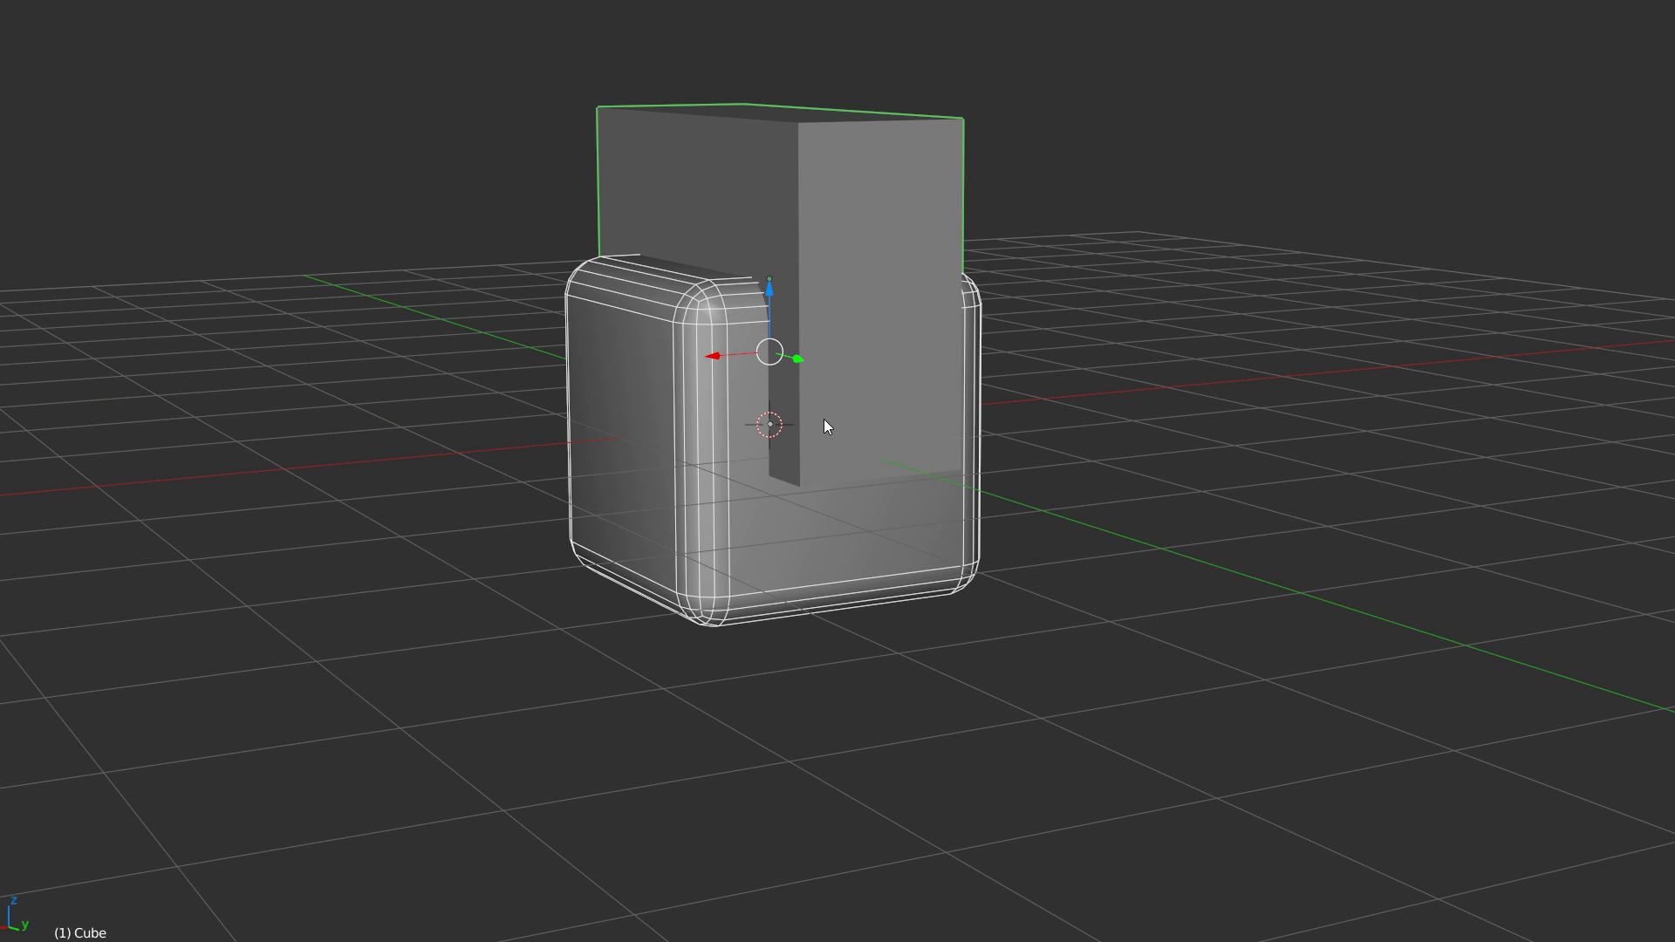
pyautogui.click(647, 564)
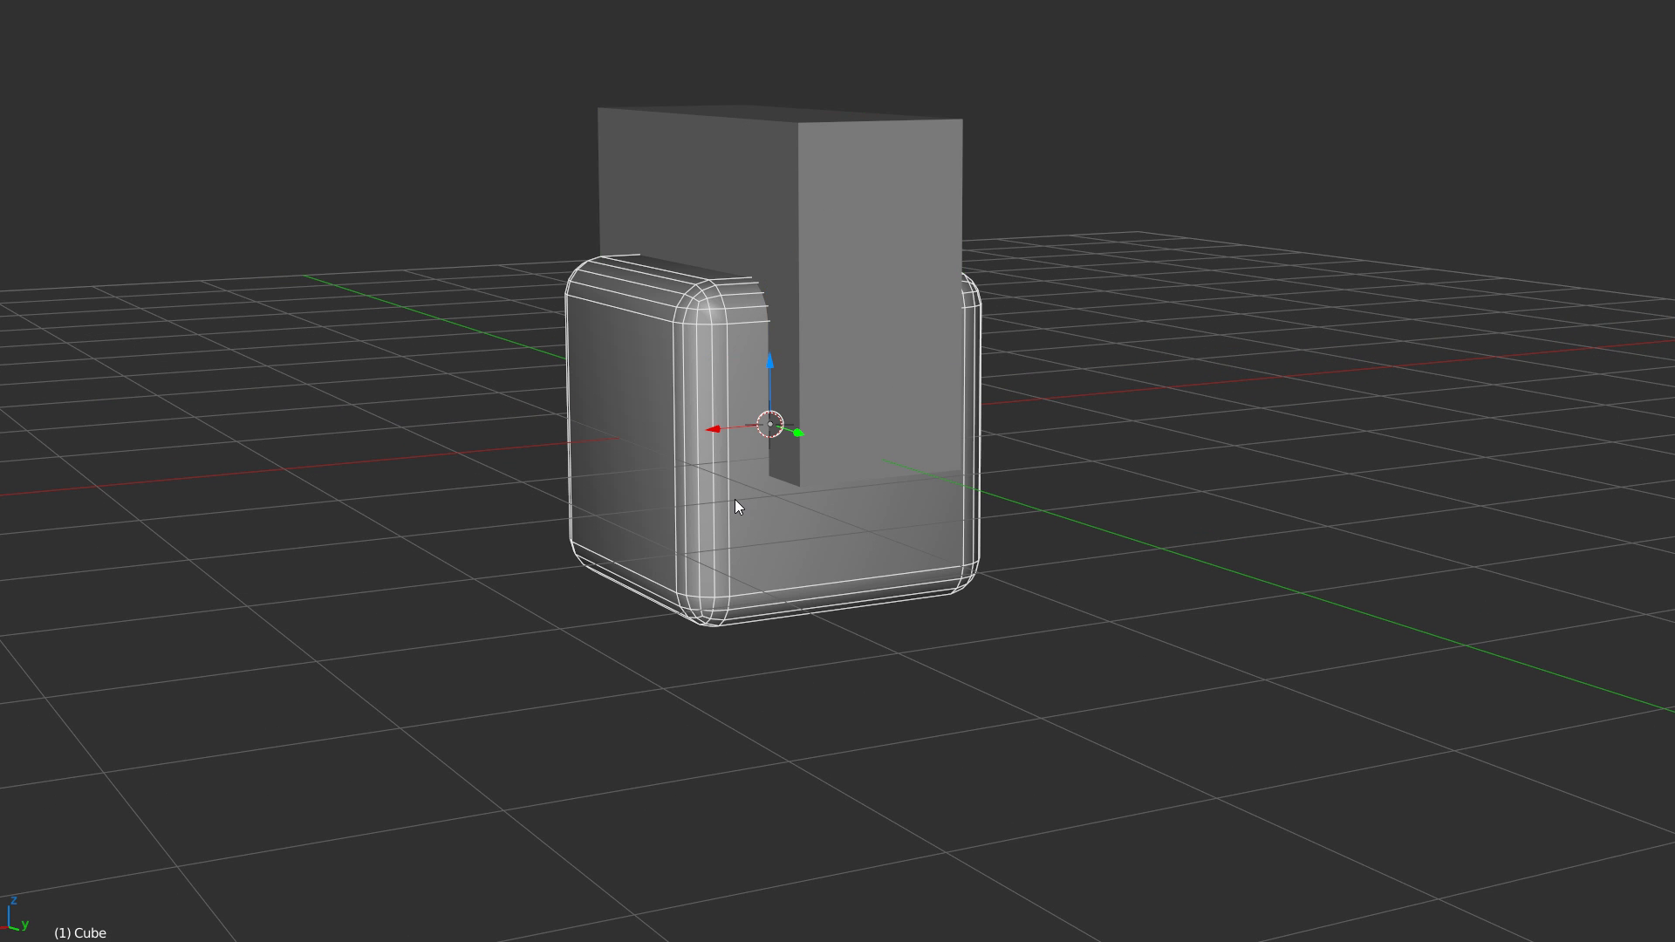
pyautogui.press('space')
pyautogui.click(925, 503)
pyautogui.click(860, 530)
pyautogui.keyDown('shift'); pyautogui.click(836, 488); pyautogui.keyUp('shift')
pyautogui.press('space')
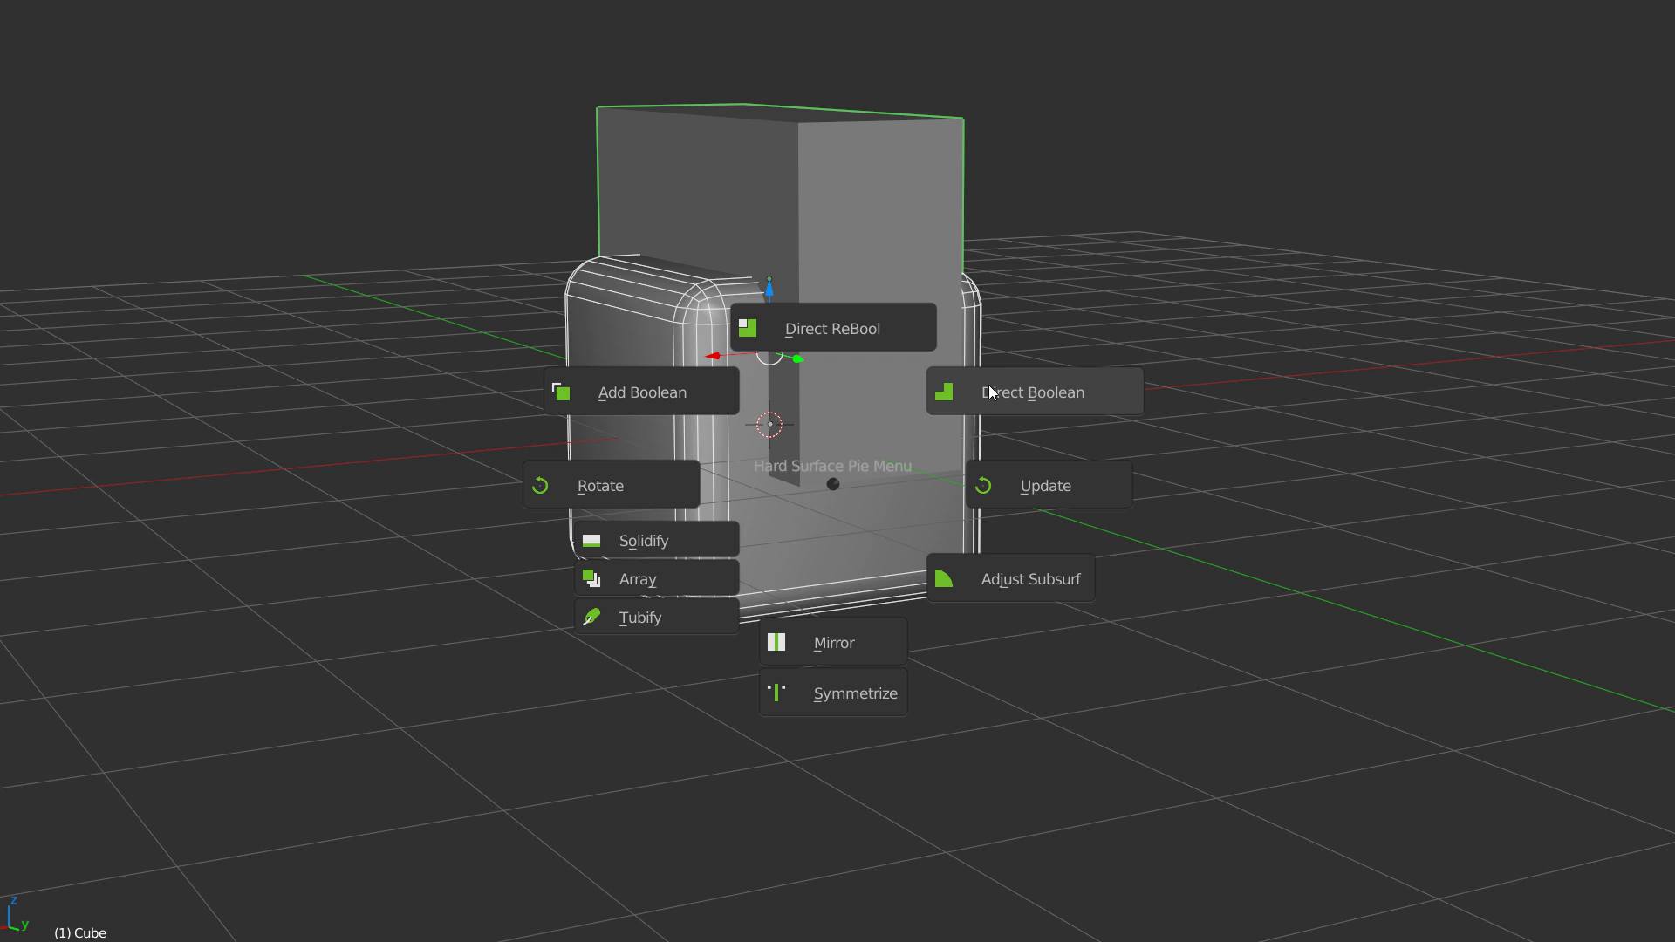
pyautogui.click(1000, 393)
pyautogui.moveTo(1000, 392); pyautogui.dragTo(923, 364, button='middle')
pyautogui.scroll(4, 923, 365)
pyautogui.moveTo(886, 176); pyautogui.dragTo(914, 185, button='middle')
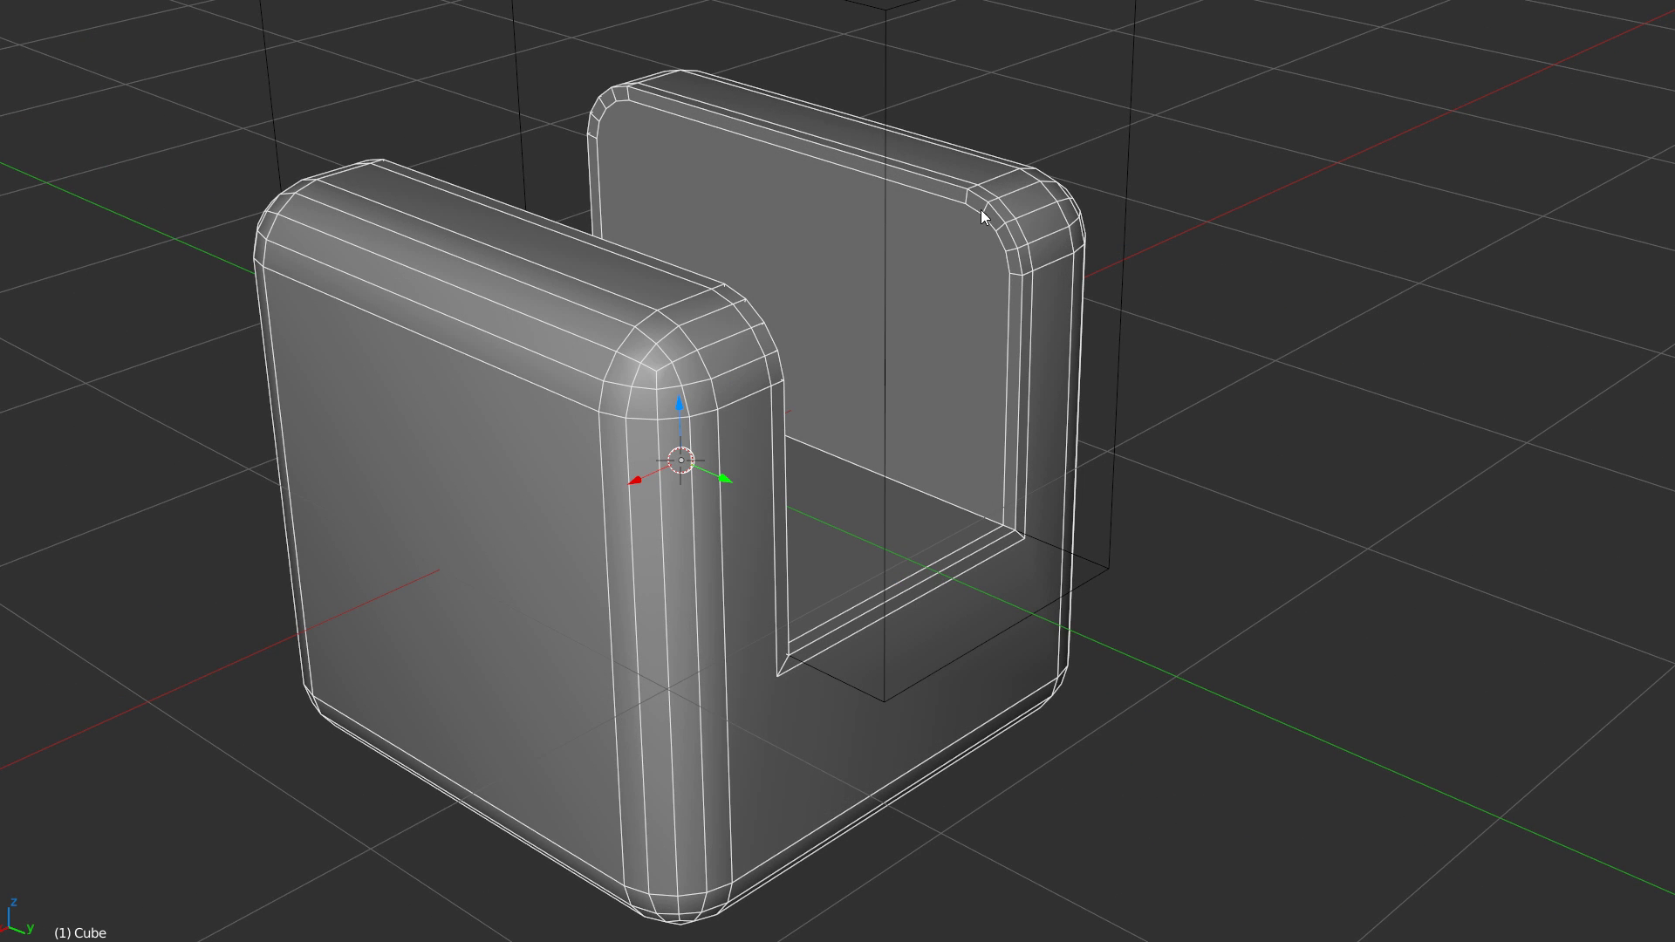
pyautogui.moveTo(982, 233); pyautogui.dragTo(768, 400, button='middle')
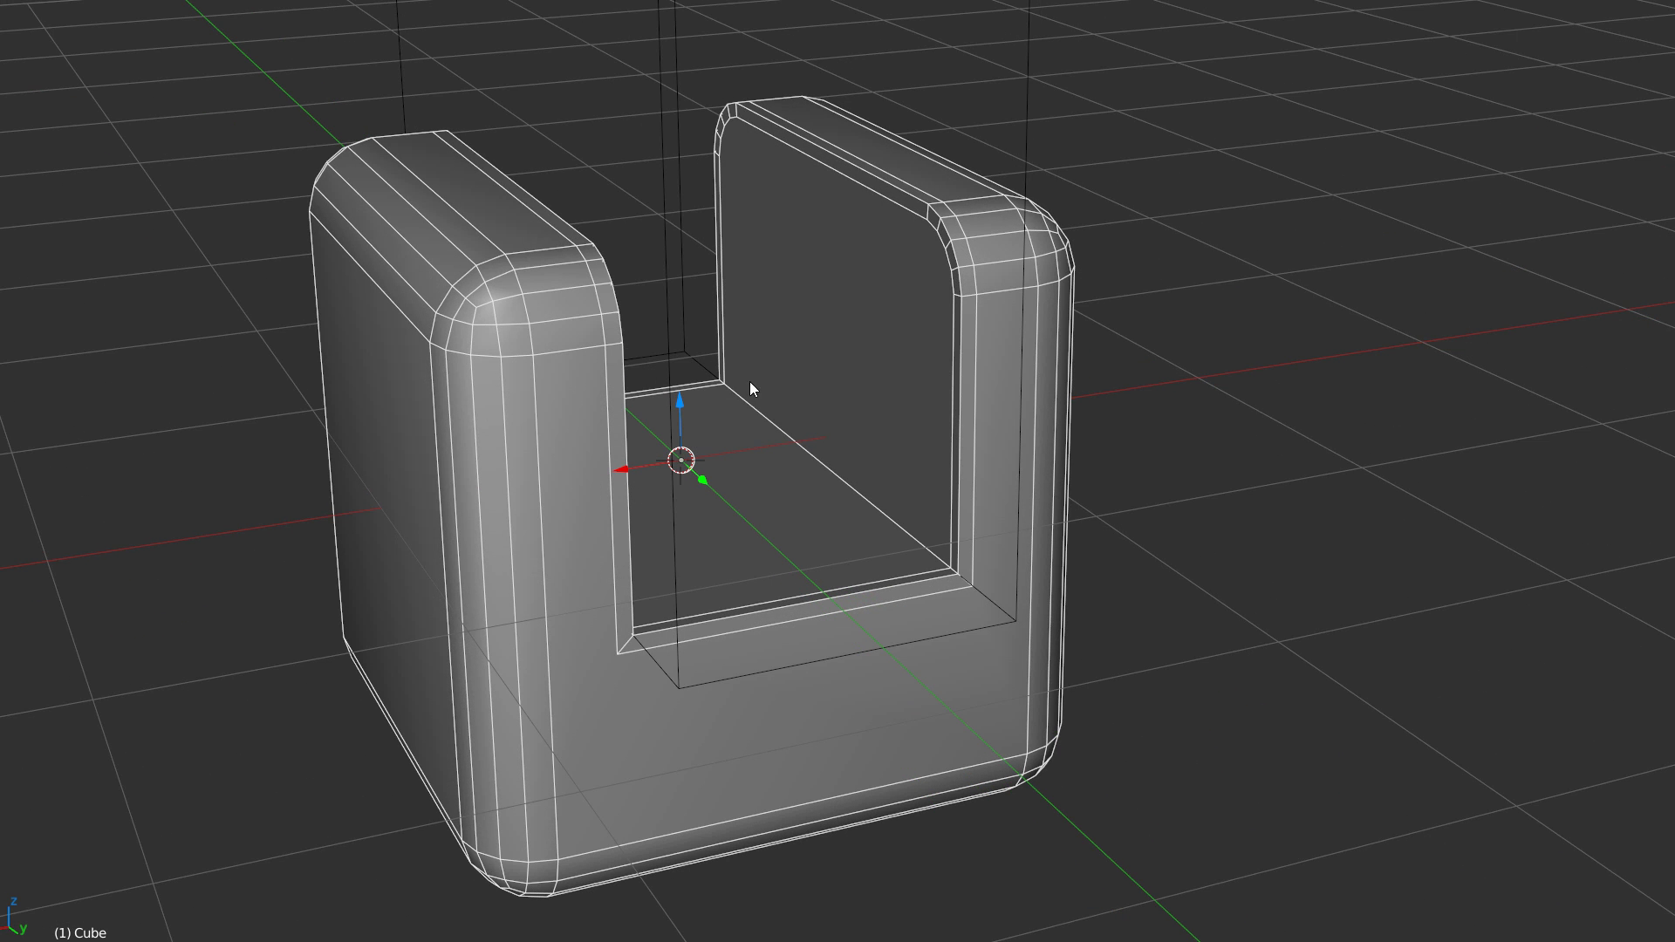
# Step: Bevel the slot's two lower inner edges in two segments and adjust the bevel's profile toward square corners
pyautogui.moveTo(866, 485)
pyautogui.mouseDown(button='middle')
pyautogui.moveTo(900, 534)
pyautogui.moveTo(680, 484)
pyautogui.moveTo(465, 466)
pyautogui.moveTo(681, 502)
pyautogui.moveTo(838, 497)
pyautogui.mouseUp(button='middle')
pyautogui.click(848, 494)
pyautogui.hotkey('ctrl', 'b')
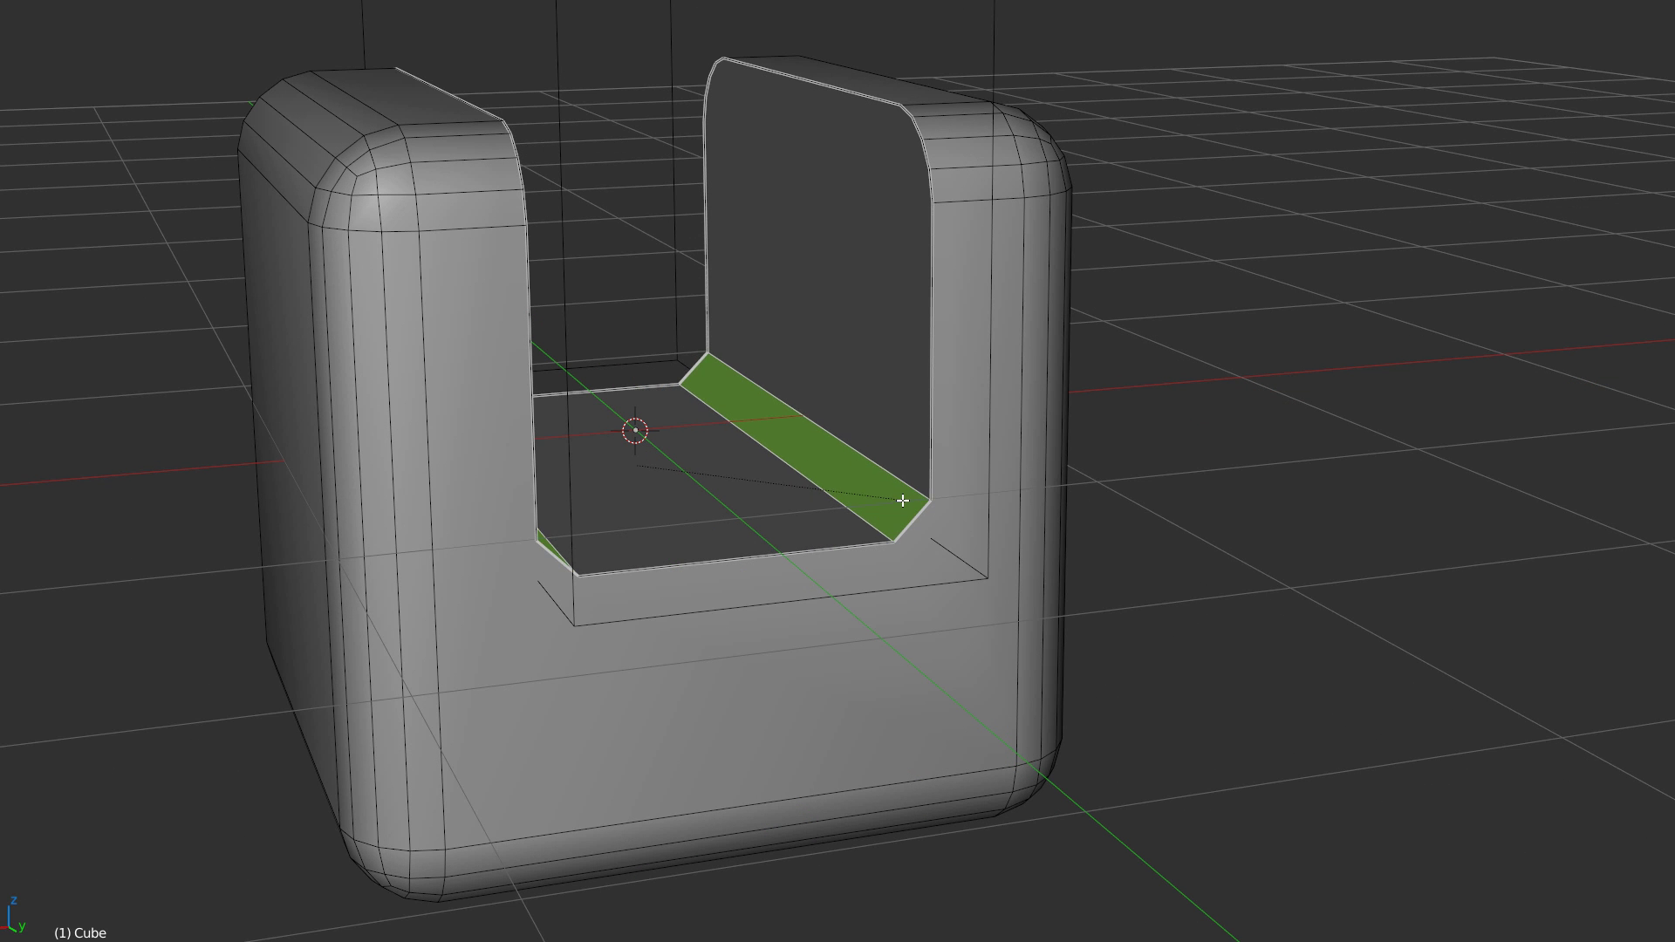
pyautogui.click(899, 499)
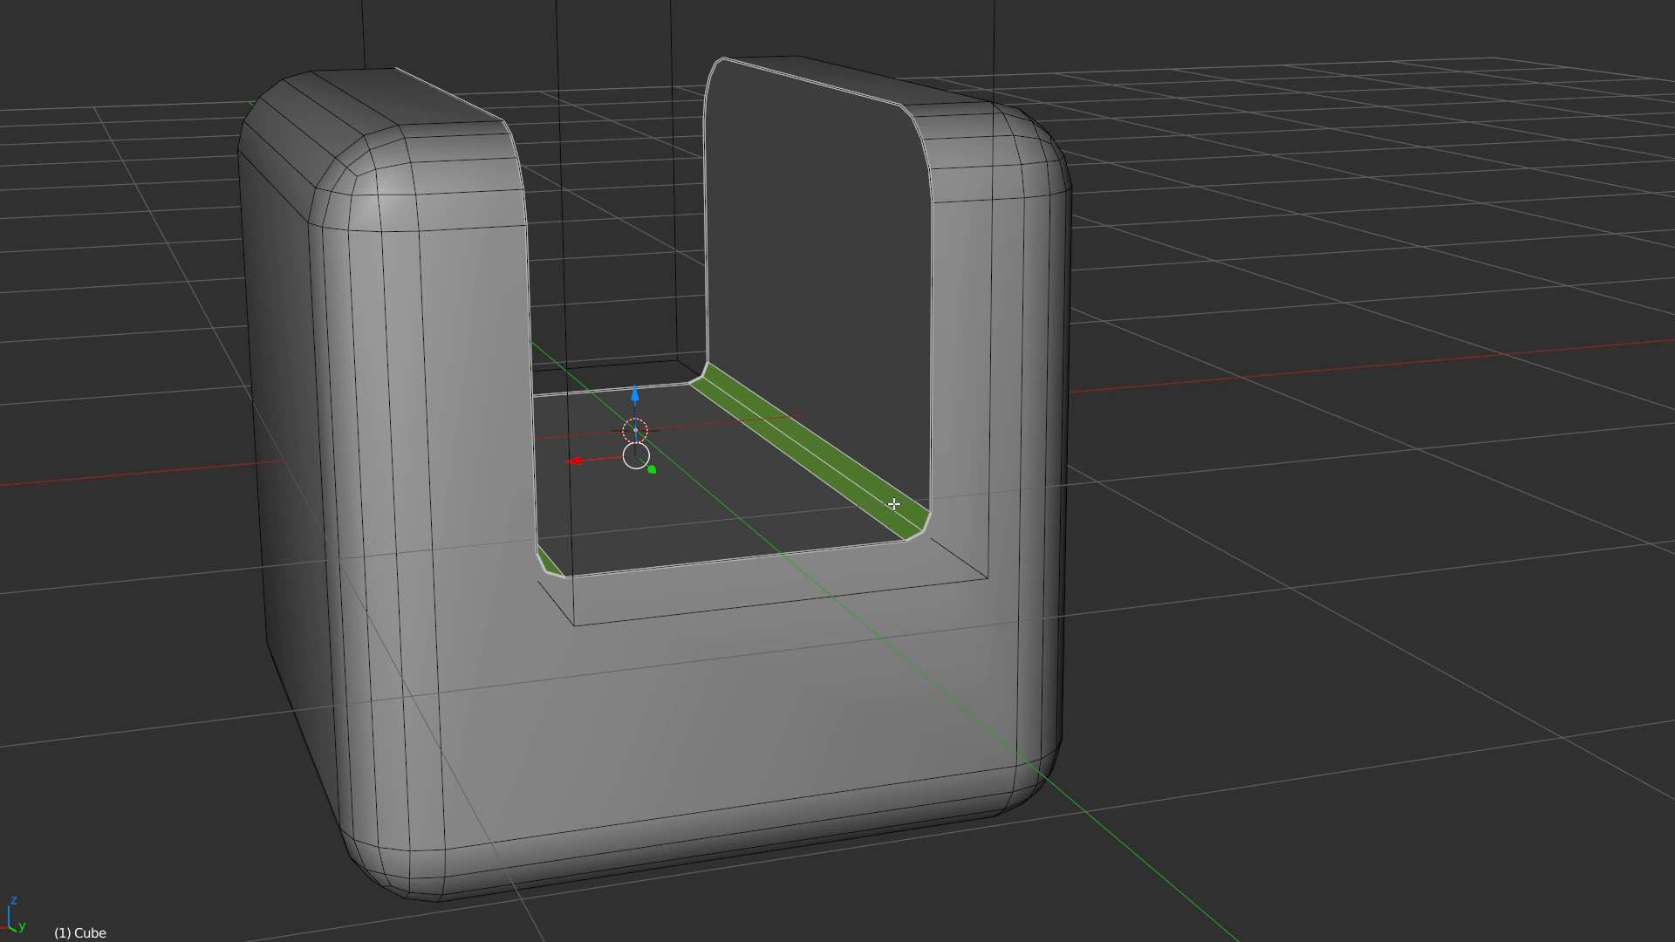
pyautogui.press('F9')
pyautogui.moveTo(1109, 471); pyautogui.dragTo(1286, 475)
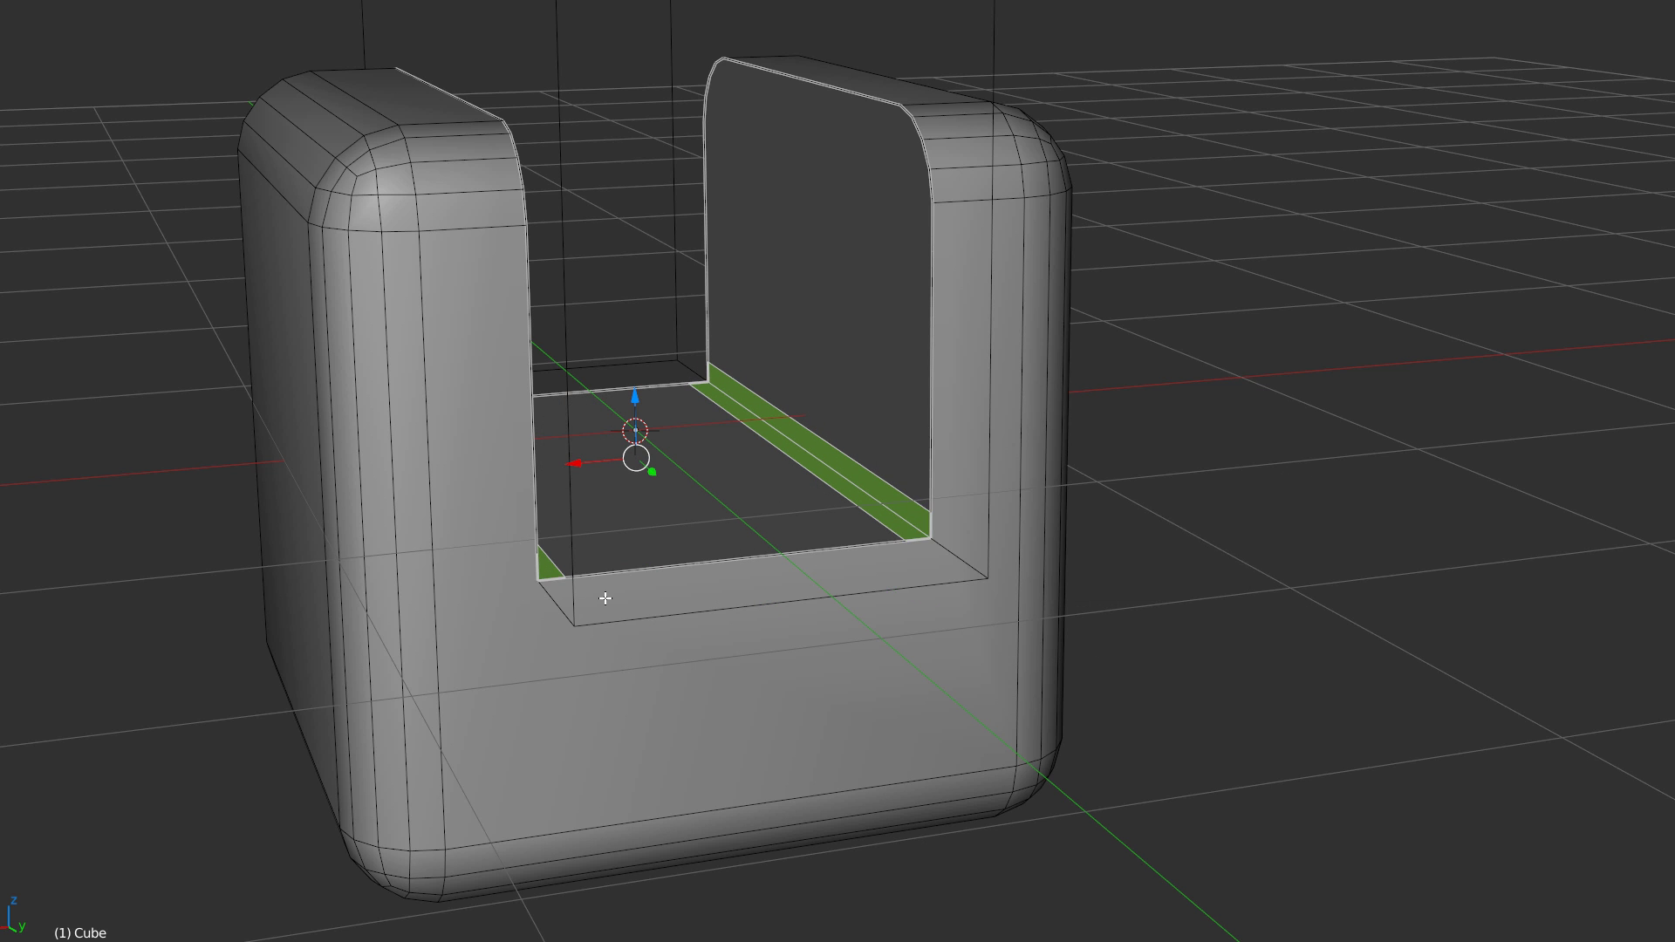
pyautogui.moveTo(662, 598); pyautogui.dragTo(744, 479, button='middle')
pyautogui.press('F9')
pyautogui.moveTo(1129, 434); pyautogui.dragTo(1181, 430)
pyautogui.moveTo(640, 510); pyautogui.dragTo(879, 479, button='middle')
pyautogui.press('Tab')
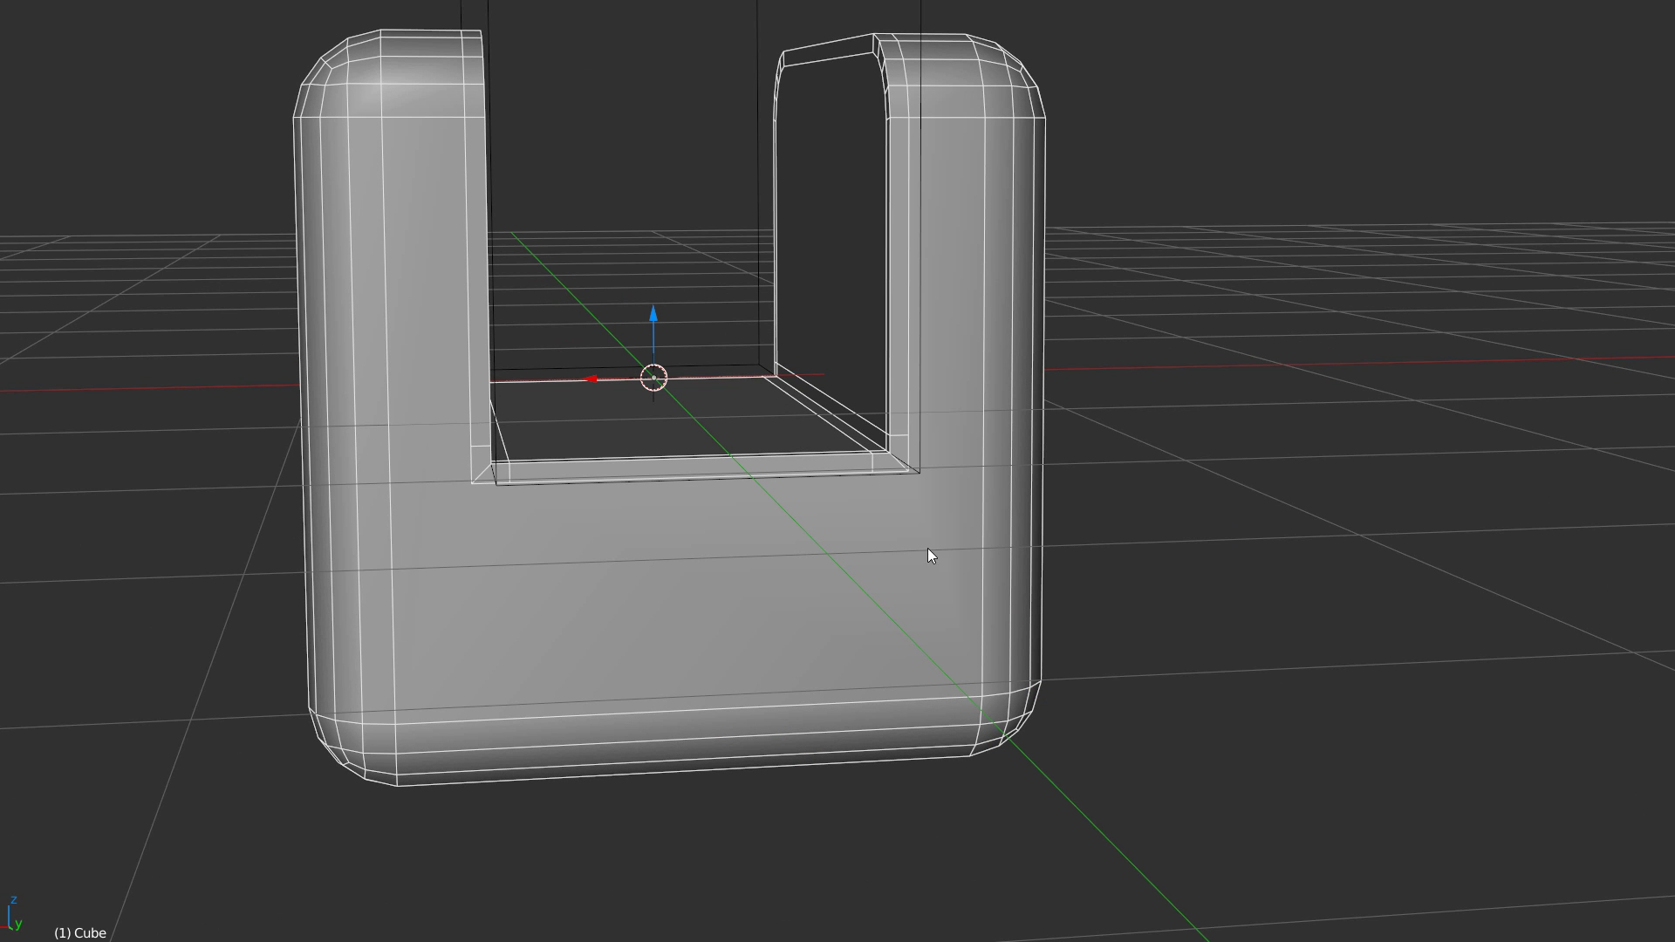
# Step: Select the wireframe cutter box in the slot and rescale it along Y and uniformly
pyautogui.moveTo(1012, 266); pyautogui.dragTo(984, 142, button='middle')
pyautogui.click(1028, 5)
pyautogui.moveTo(1028, 5); pyautogui.dragTo(721, 179, button='middle')
pyautogui.press('s')
pyautogui.press('y')
pyautogui.click(817, 188)
pyautogui.moveTo(704, 391); pyautogui.dragTo(815, 381, button='middle')
pyautogui.press('s')
pyautogui.click(1150, 569)
# Step: Move the cutter box down to the block's underside and rescale it uniformly and along Y
pyautogui.moveTo(1150, 569); pyautogui.dragTo(882, 681, button='middle')
pyautogui.moveTo(726, 517); pyautogui.dragTo(730, 597)
pyautogui.press('s')
pyautogui.click(904, 614)
pyautogui.moveTo(729, 597); pyautogui.dragTo(897, 592, button='middle')
pyautogui.press('s')
pyautogui.press('y')
pyautogui.click(1101, 589)
# Step: Resize the cutter box, adjust its height at the underside and scale it along X to fit inside the block's outline
pyautogui.moveTo(1102, 589); pyautogui.dragTo(982, 384, button='middle')
pyautogui.press('s')
pyautogui.moveTo(724, 370); pyautogui.dragTo(710, 599, button='middle')
pyautogui.click(735, 295)
pyautogui.moveTo(710, 599); pyautogui.dragTo(719, 548)
pyautogui.press('s')
pyautogui.press('x')
pyautogui.click(978, 576)
pyautogui.moveTo(977, 576); pyautogui.dragTo(1081, 532, button='middle')
pyautogui.press('r')
pyautogui.click(935, 550)
# Step: Cut the box out of the block's underside with Direct Boolean to form a rectangular pocket
pyautogui.moveTo(935, 549)
pyautogui.mouseDown(button='middle')
pyautogui.moveTo(924, 390)
pyautogui.moveTo(944, 333)
pyautogui.moveTo(900, 615)
pyautogui.moveTo(909, 538)
pyautogui.mouseUp(button='middle')
pyautogui.click(901, 614)
pyautogui.press('q')
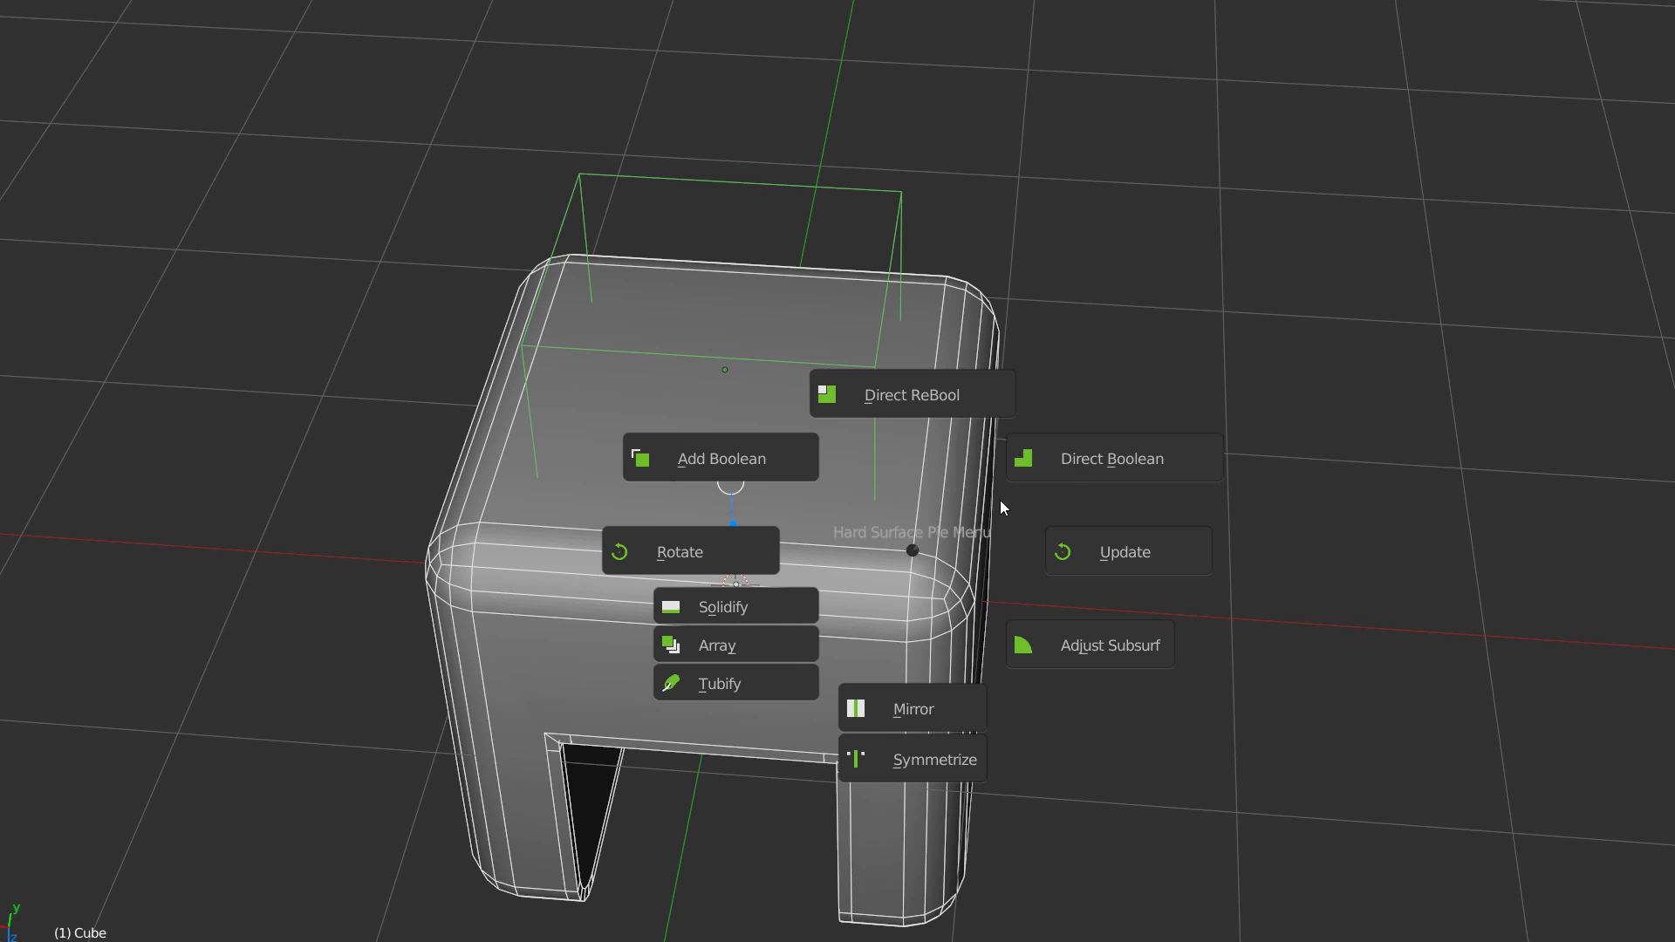
pyautogui.click(1082, 462)
pyautogui.moveTo(899, 506); pyautogui.dragTo(997, 459, button='middle')
pyautogui.scroll(2, 925, 335)
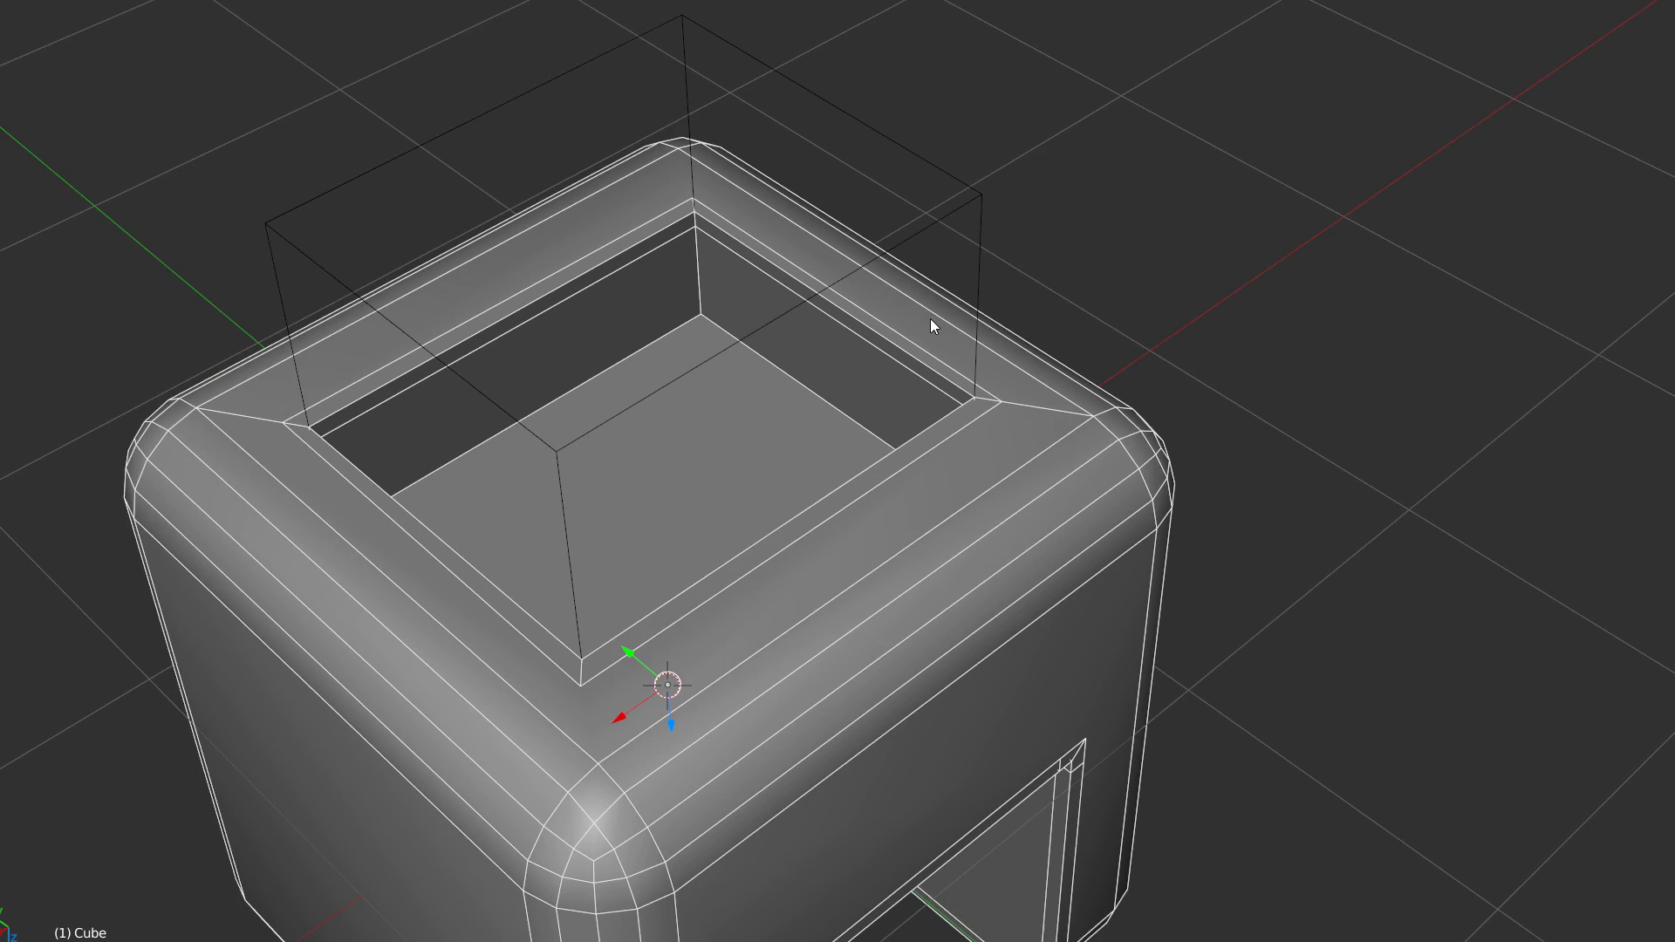
pyautogui.moveTo(667, 241); pyautogui.dragTo(862, 433, button='middle')
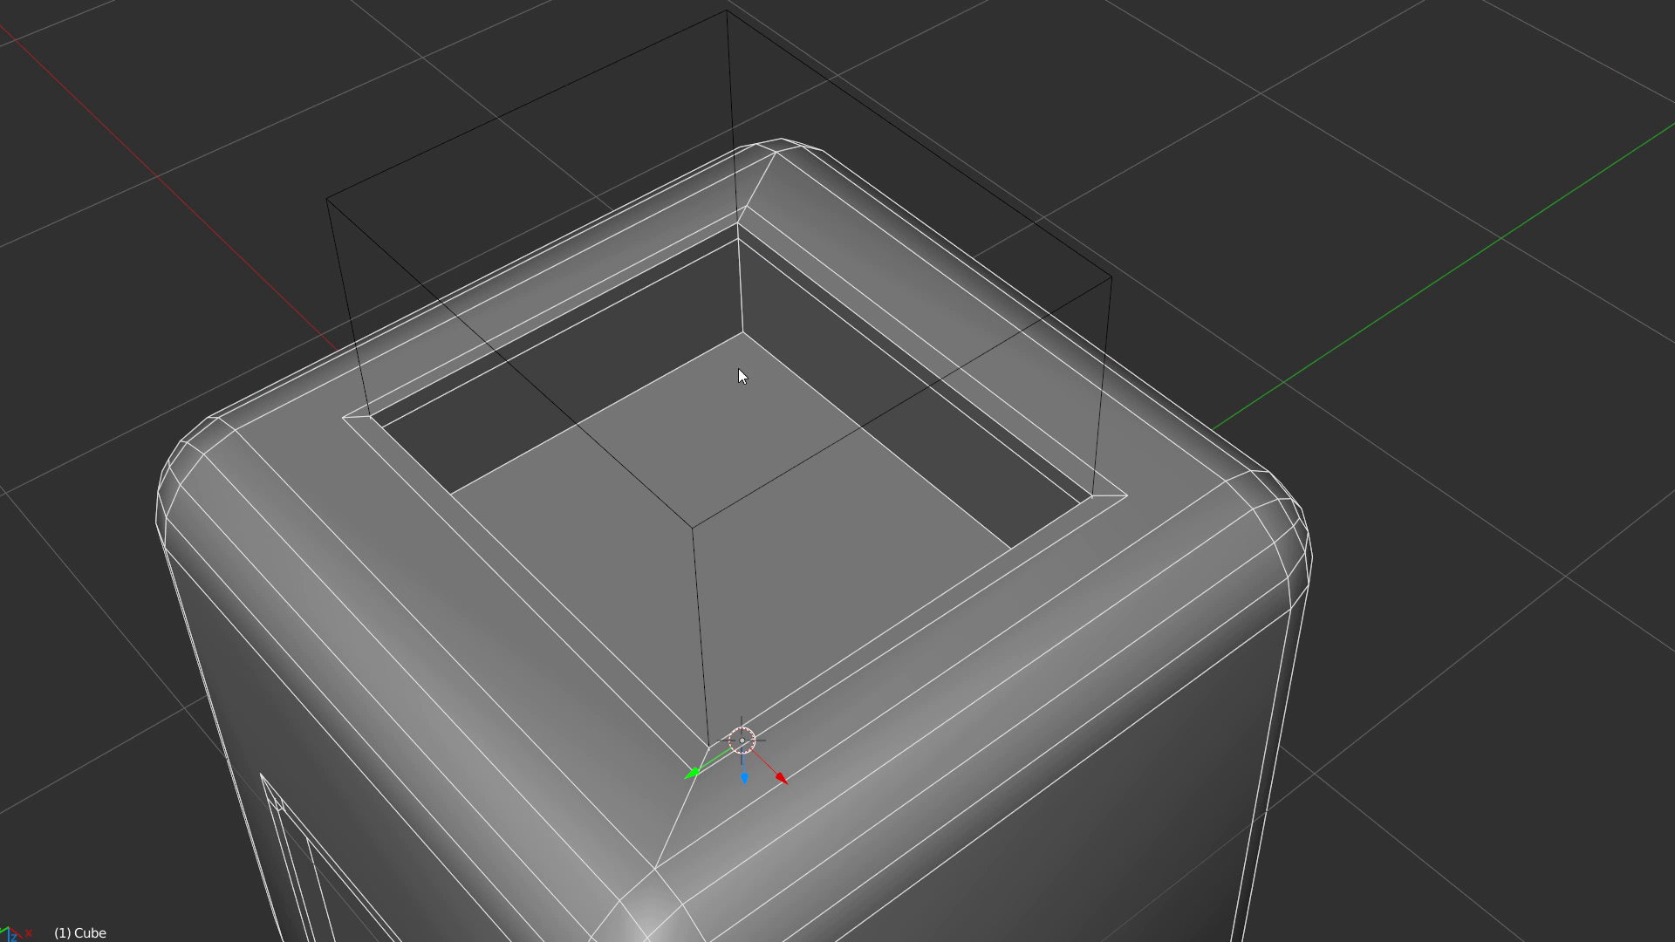
# Step: From the bottom view, knife-cut the block through its centre with one horizontal and one vertical line
pyautogui.keyDown('alt'); pyautogui.click(741, 282); pyautogui.keyUp('alt')
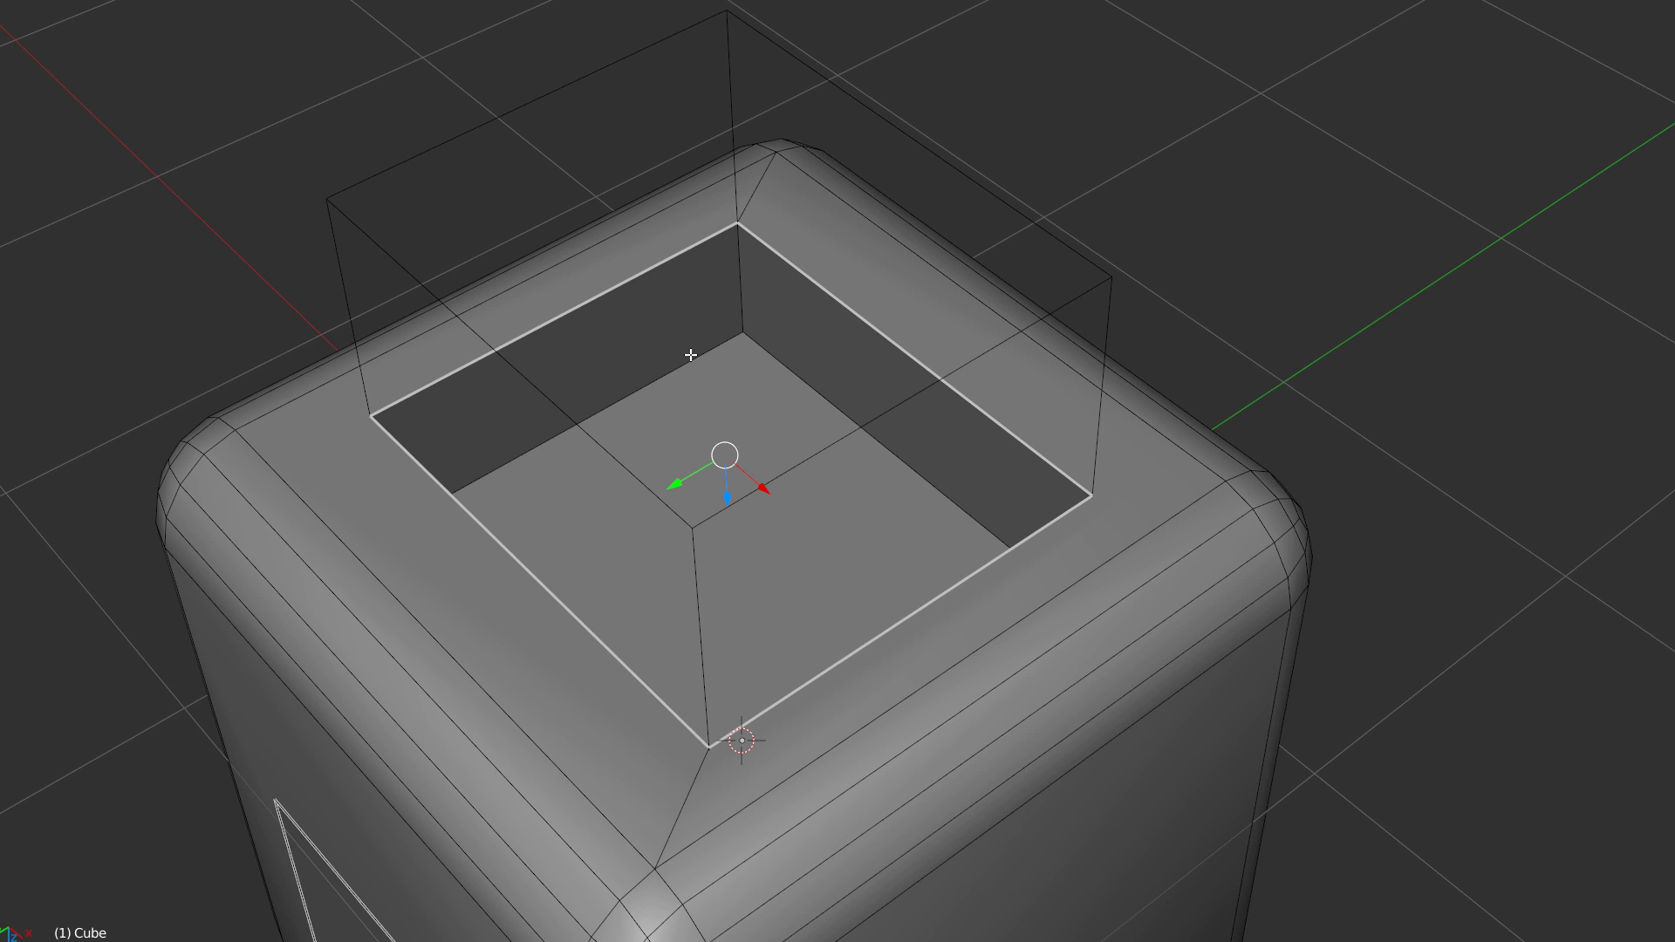
pyautogui.click(863, 302)
pyautogui.click(567, 276)
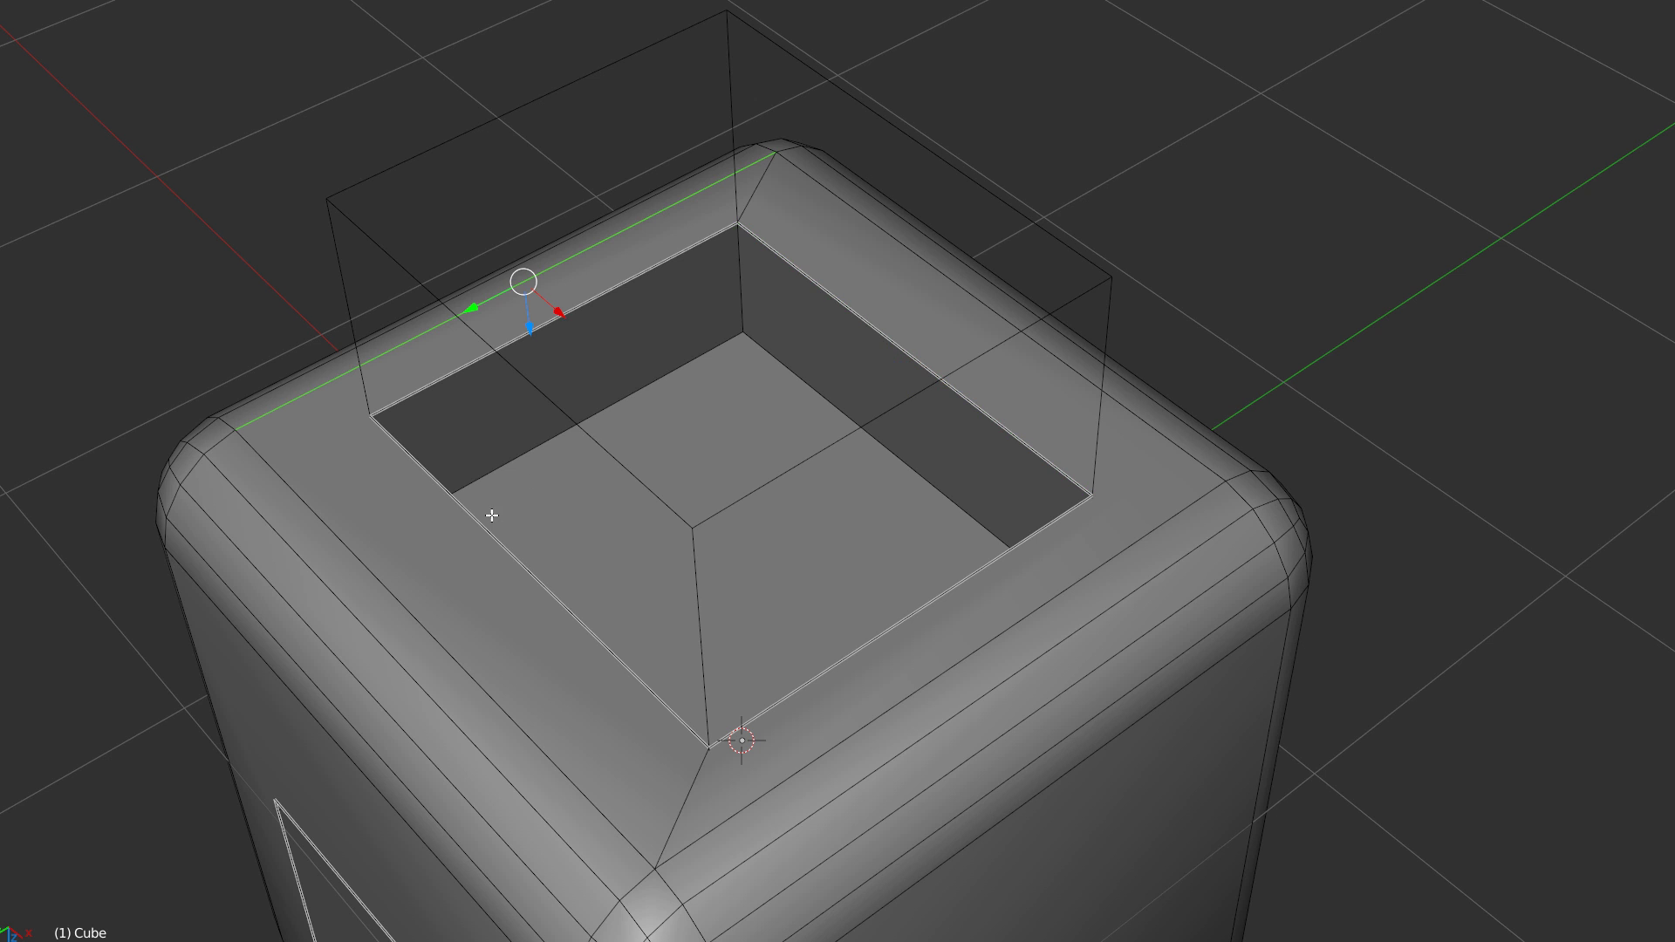
pyautogui.moveTo(427, 475); pyautogui.dragTo(573, 423, button='middle')
pyautogui.scroll(-4, 681, 512)
pyautogui.press('ctrl+KP_7')
pyautogui.scroll(2, 864, 340)
pyautogui.keyDown('shift'); pyautogui.moveTo(933, 241); pyautogui.dragTo(805, 370, button='middle'); pyautogui.keyUp('shift')
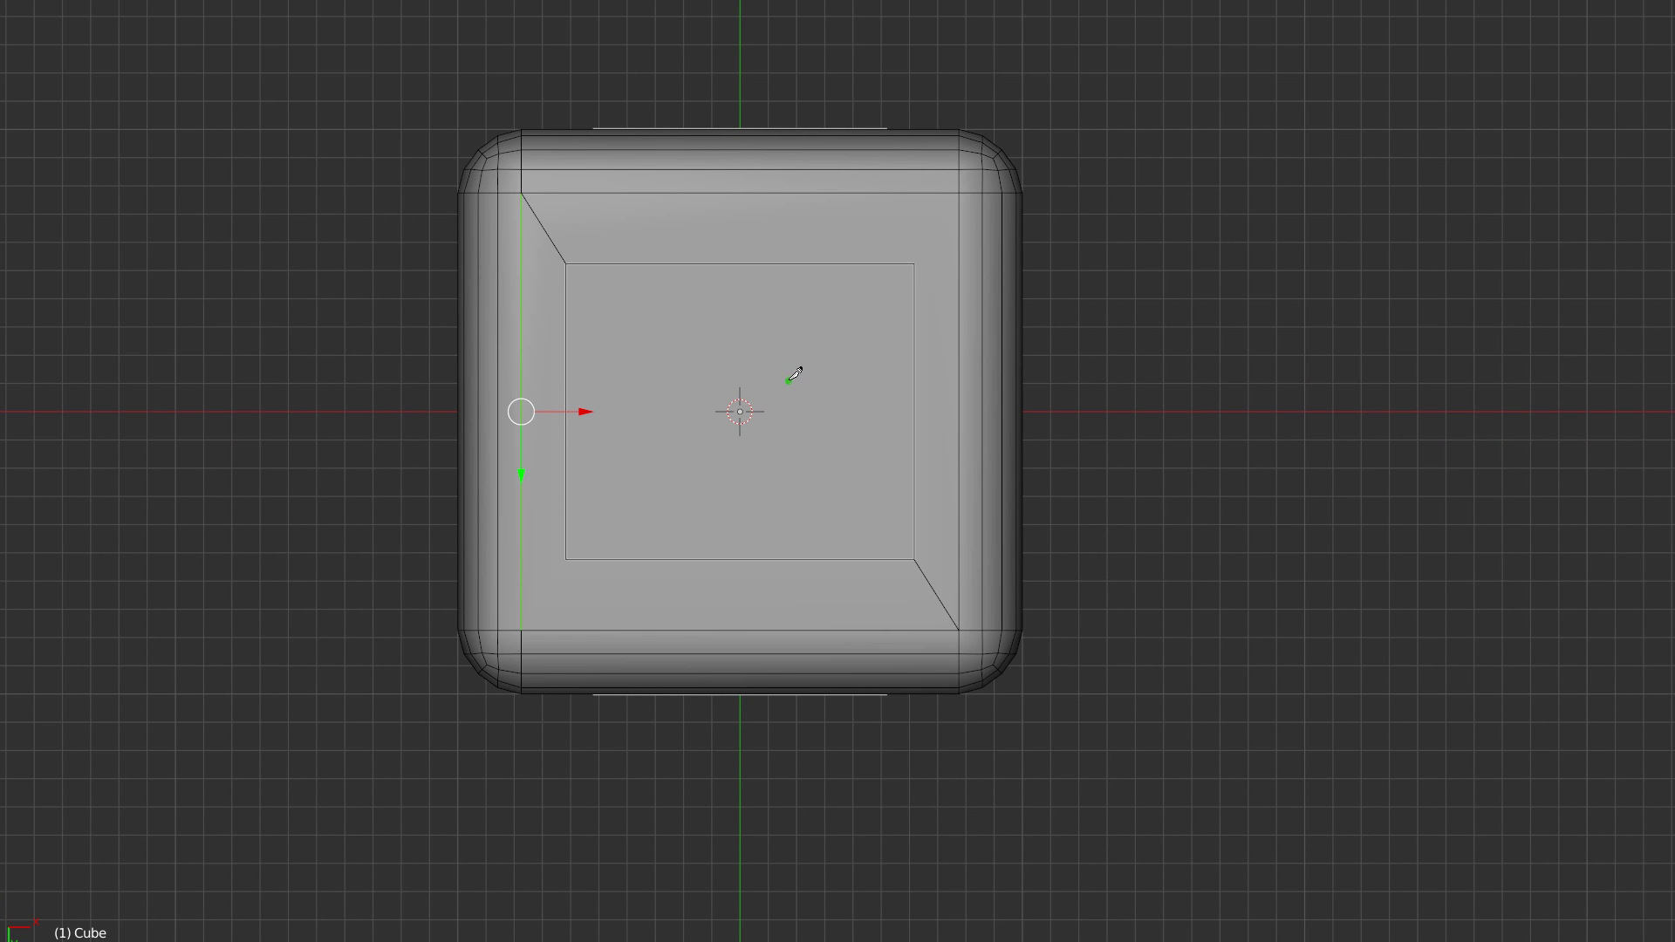
pyautogui.click(1050, 413)
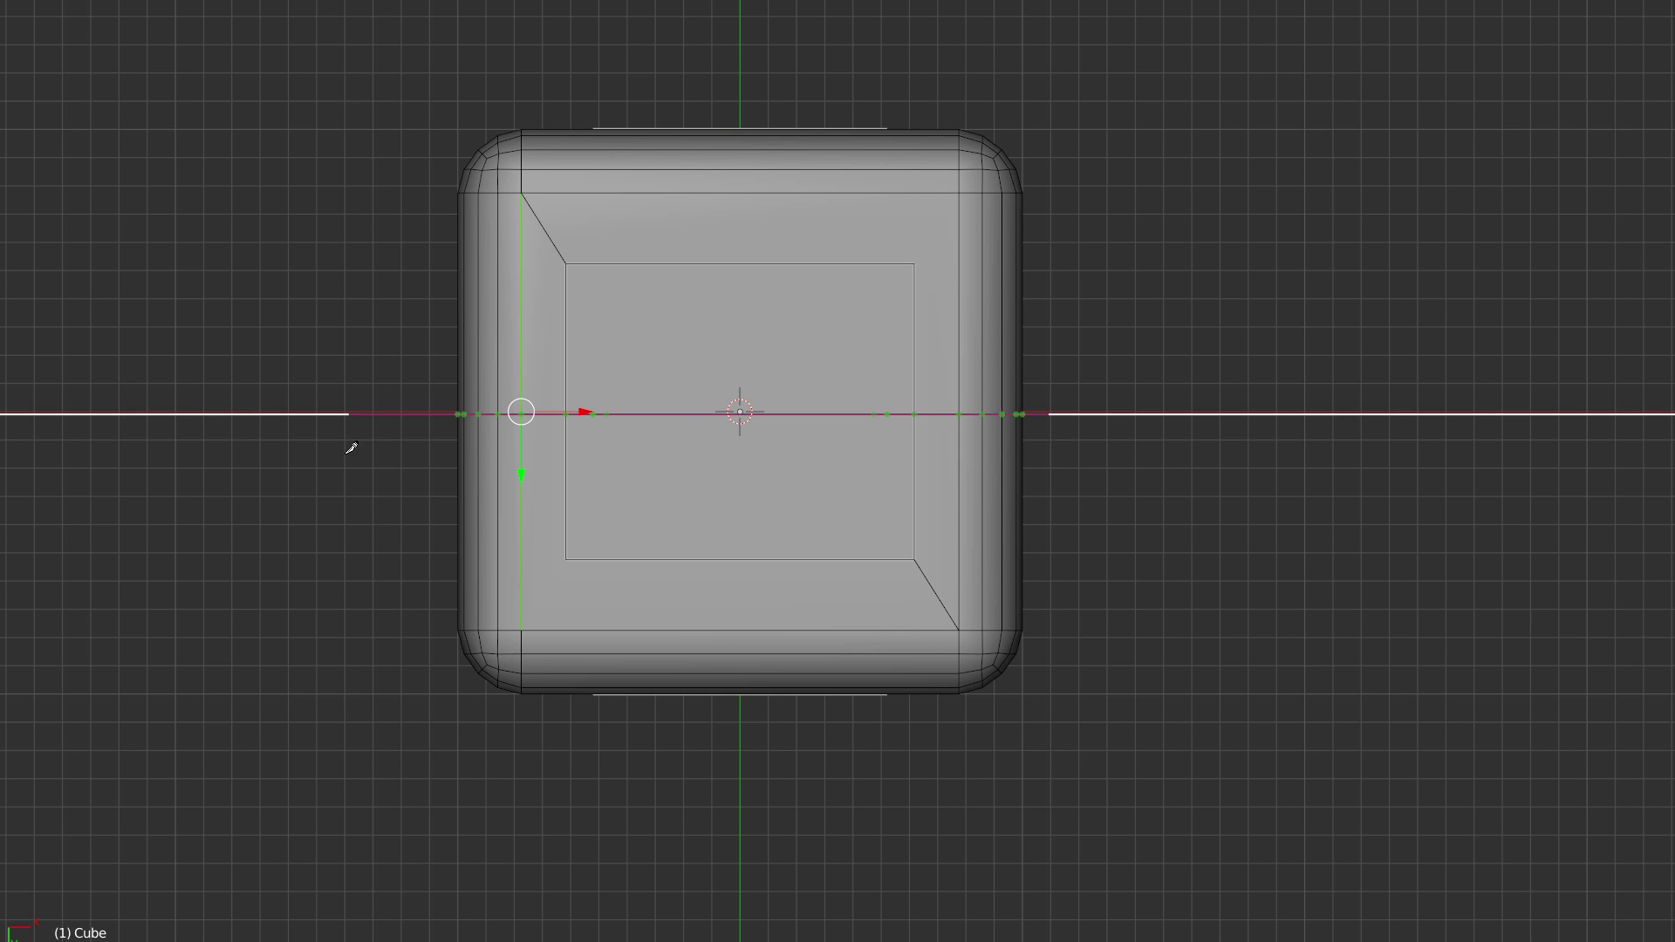
pyautogui.click(357, 453)
pyautogui.click(740, 103)
pyautogui.click(765, 744)
pyautogui.press('Return')
pyautogui.press('Tab')
# Step: Align the vertical centre cut loop to X-0 and the horizontal one to Y-0
pyautogui.click(737, 301)
pyautogui.keyDown('alt'); pyautogui.click(749, 237); pyautogui.keyUp('alt')
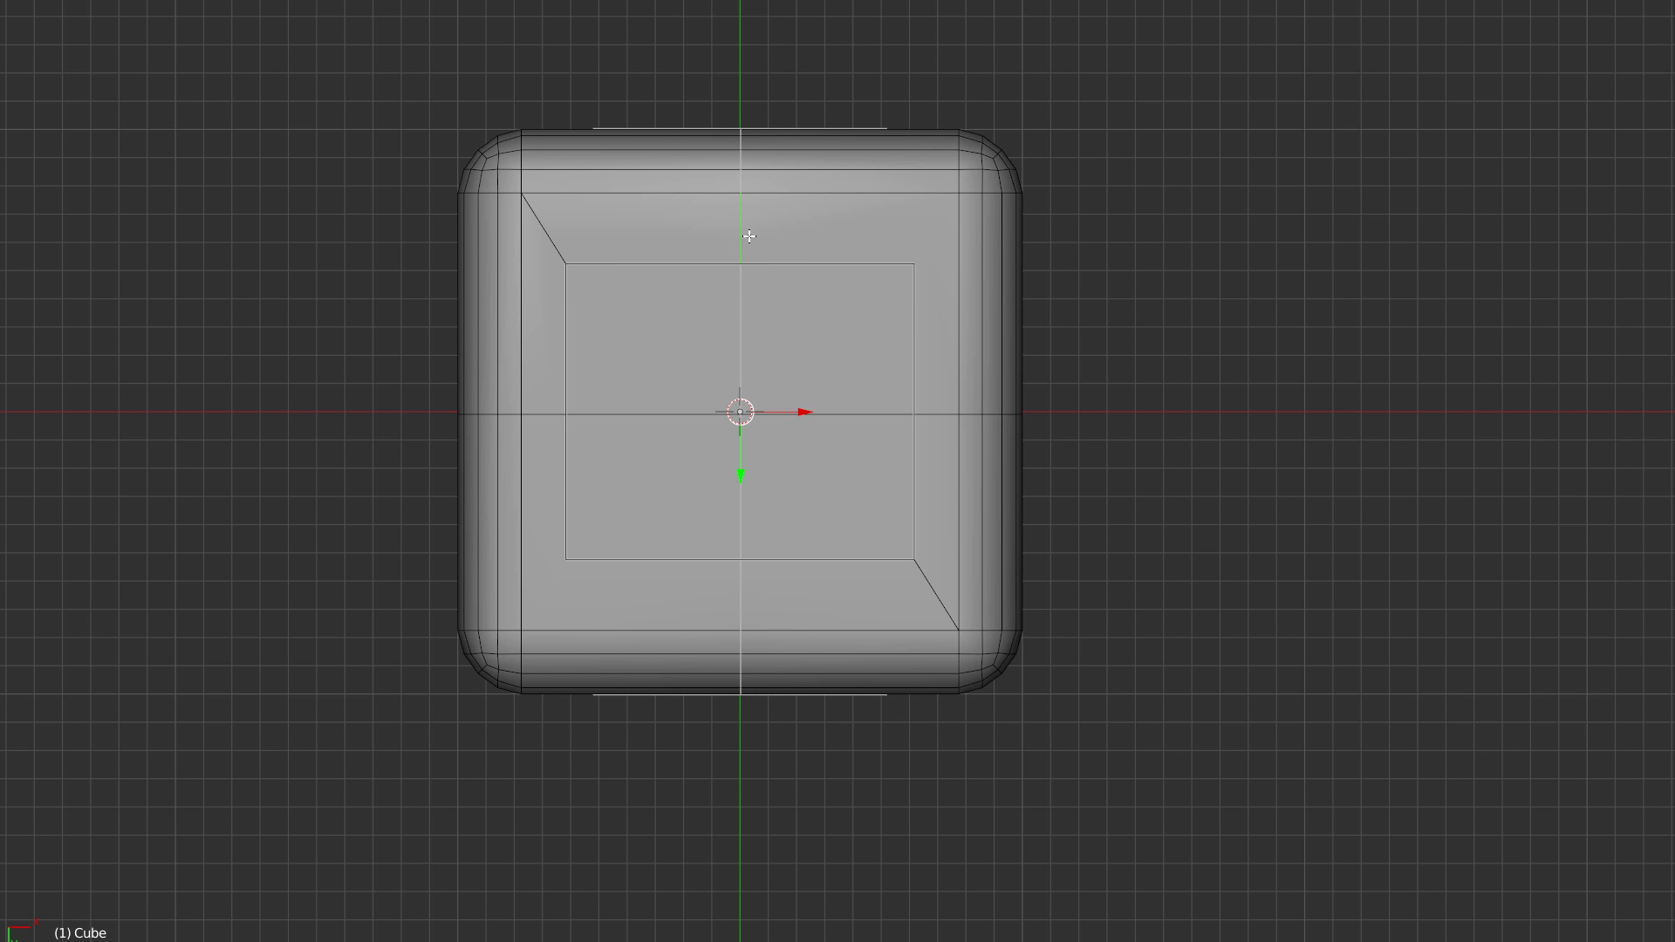
pyautogui.keyDown('shift'); pyautogui.rightClick(801, 358); pyautogui.keyUp('shift')
pyautogui.click(988, 364)
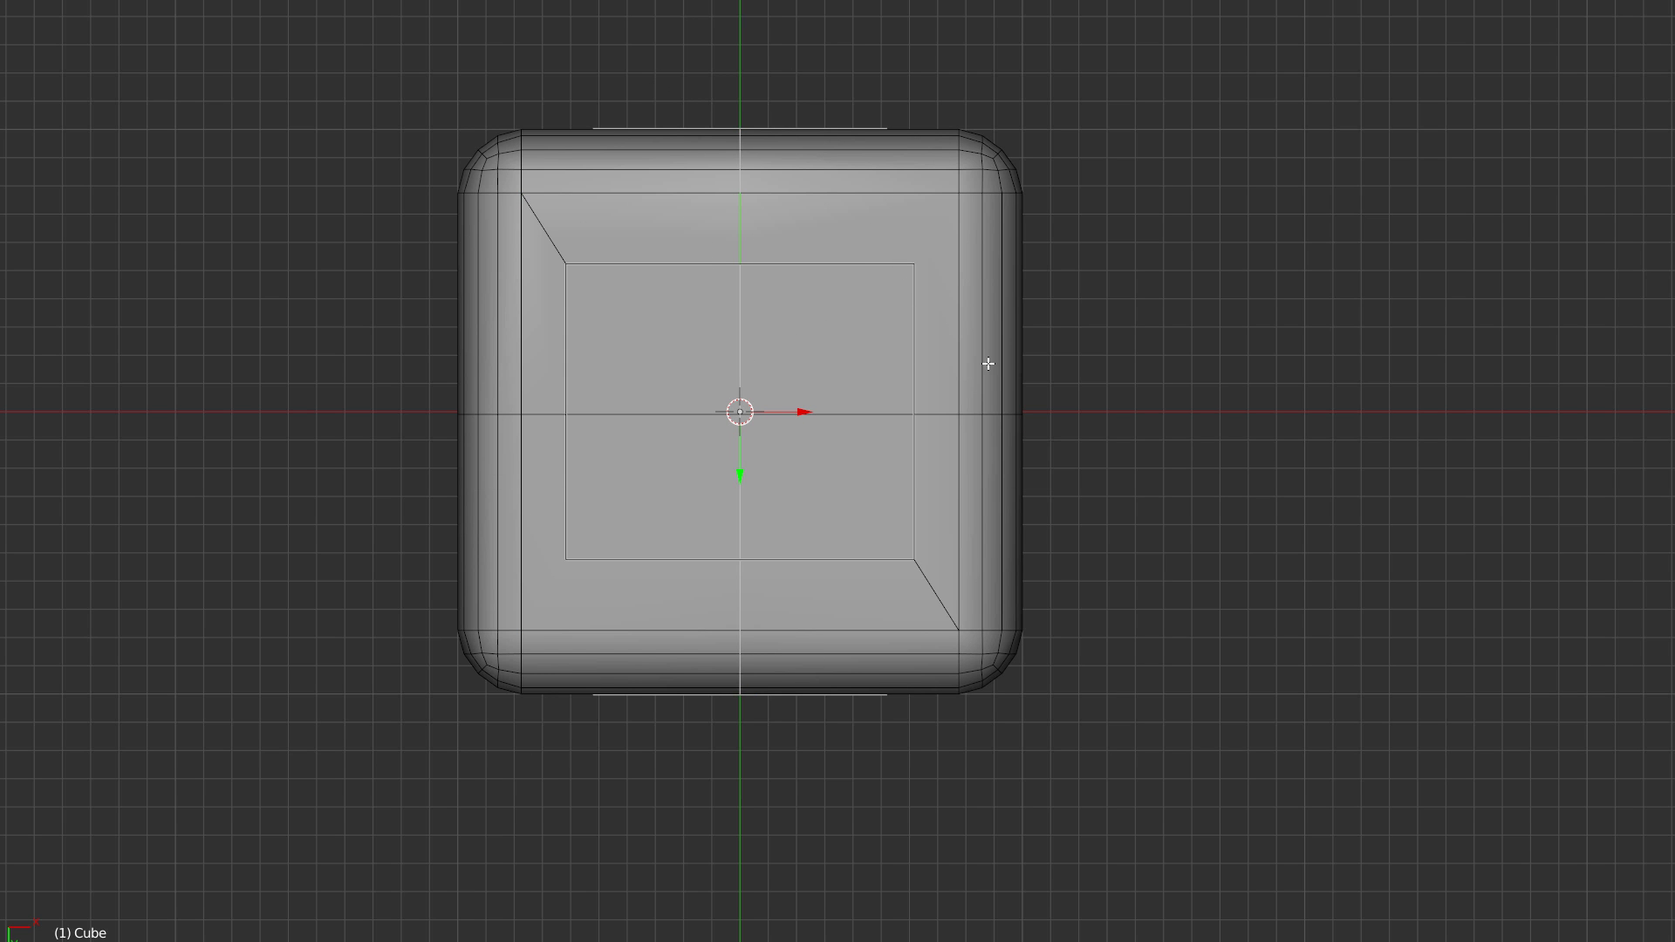
pyautogui.keyDown('shift'); pyautogui.rightClick(868, 420); pyautogui.keyUp('shift')
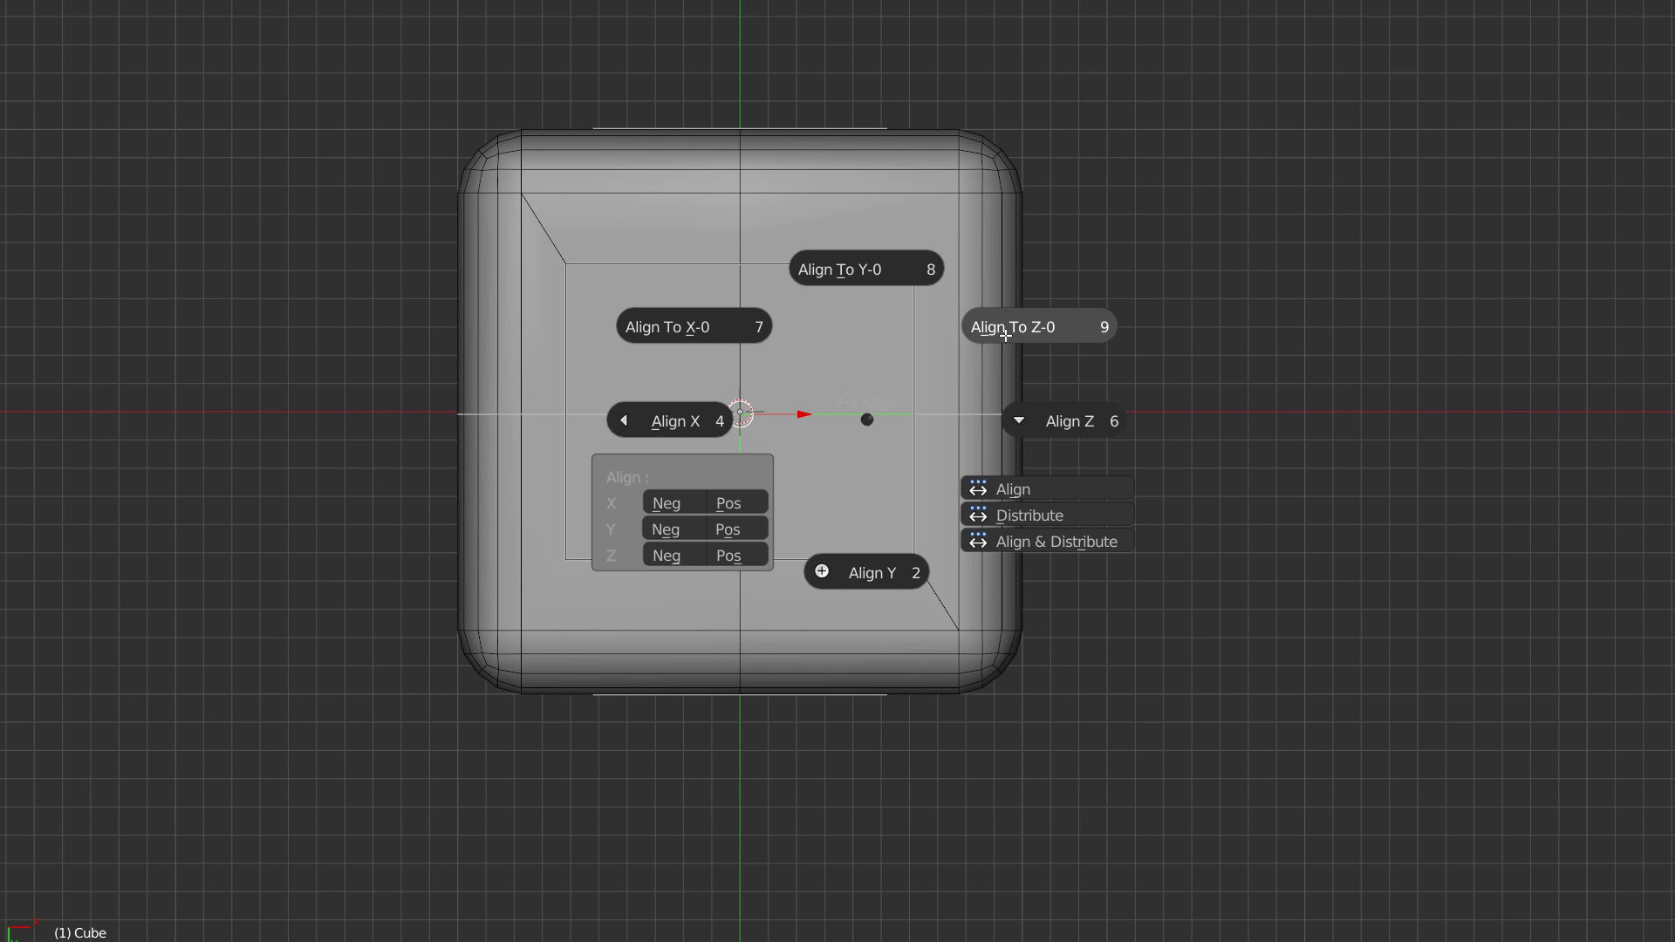
pyautogui.click(877, 277)
# Step: Remove the two diagonal edges between the pocket's rim and the block's outer corners
pyautogui.moveTo(877, 277); pyautogui.dragTo(894, 322, button='middle')
pyautogui.click(510, 123)
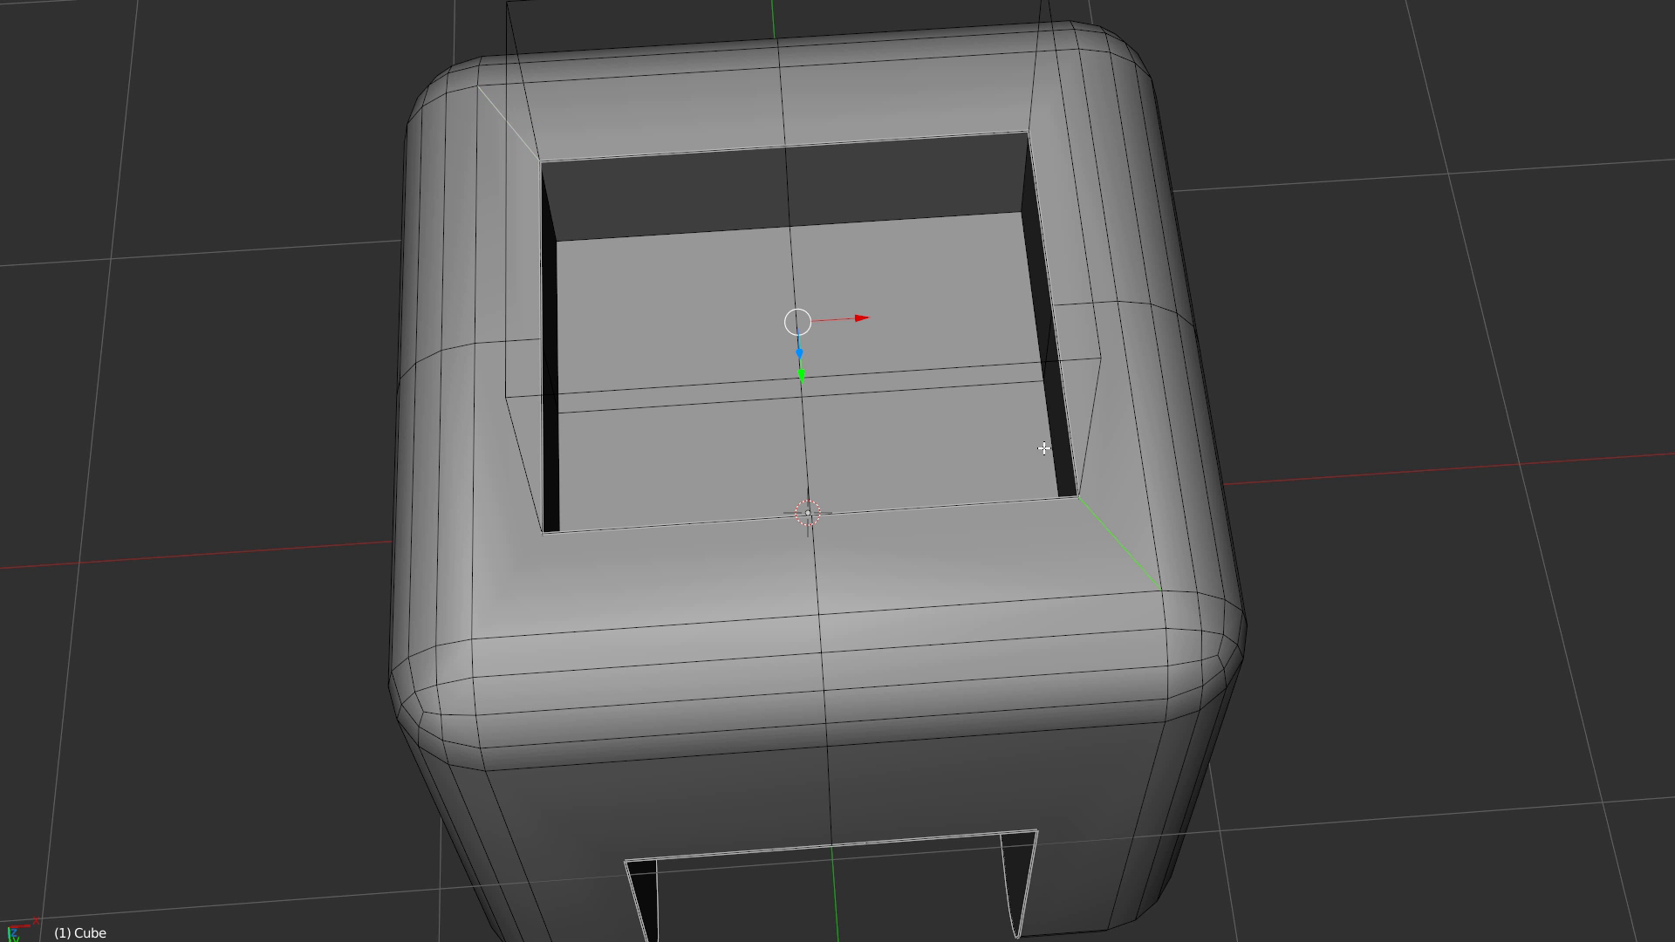
pyautogui.moveTo(999, 425); pyautogui.dragTo(882, 174, button='middle')
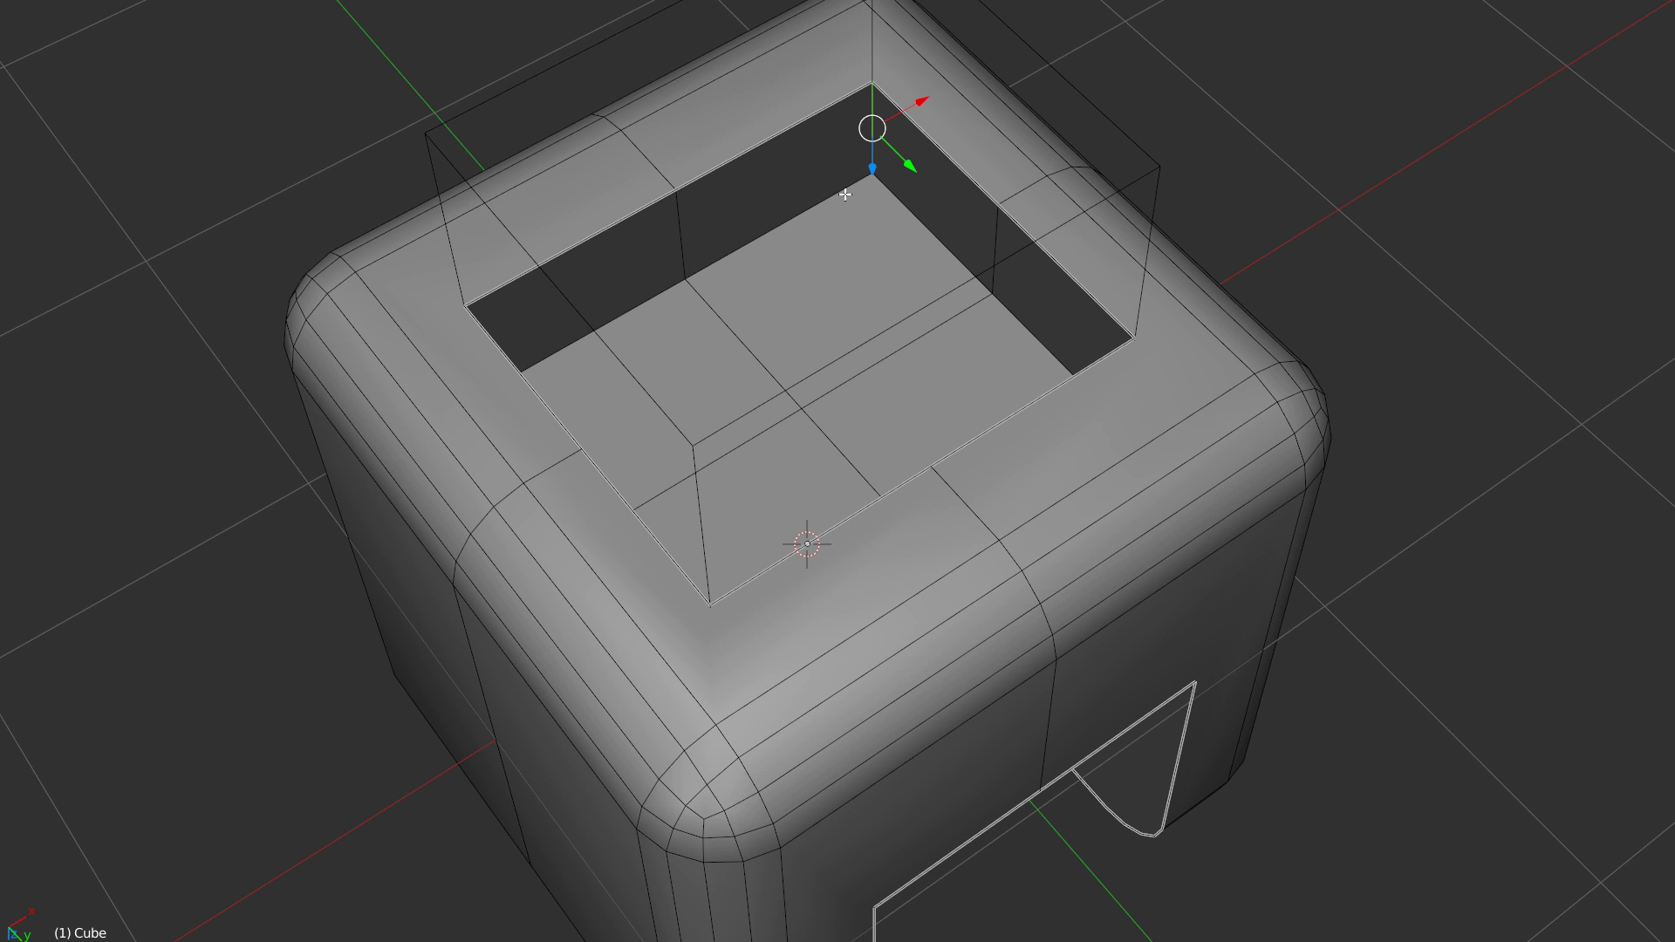
# Step: Add bevel weight to the pocket's vertical corner edges and floor edges
pyautogui.moveTo(946, 236); pyautogui.dragTo(926, 78, button='middle')
pyautogui.moveTo(1081, 205); pyautogui.dragTo(1094, 110, button='middle')
pyautogui.moveTo(1009, 78); pyautogui.dragTo(951, 212, button='middle')
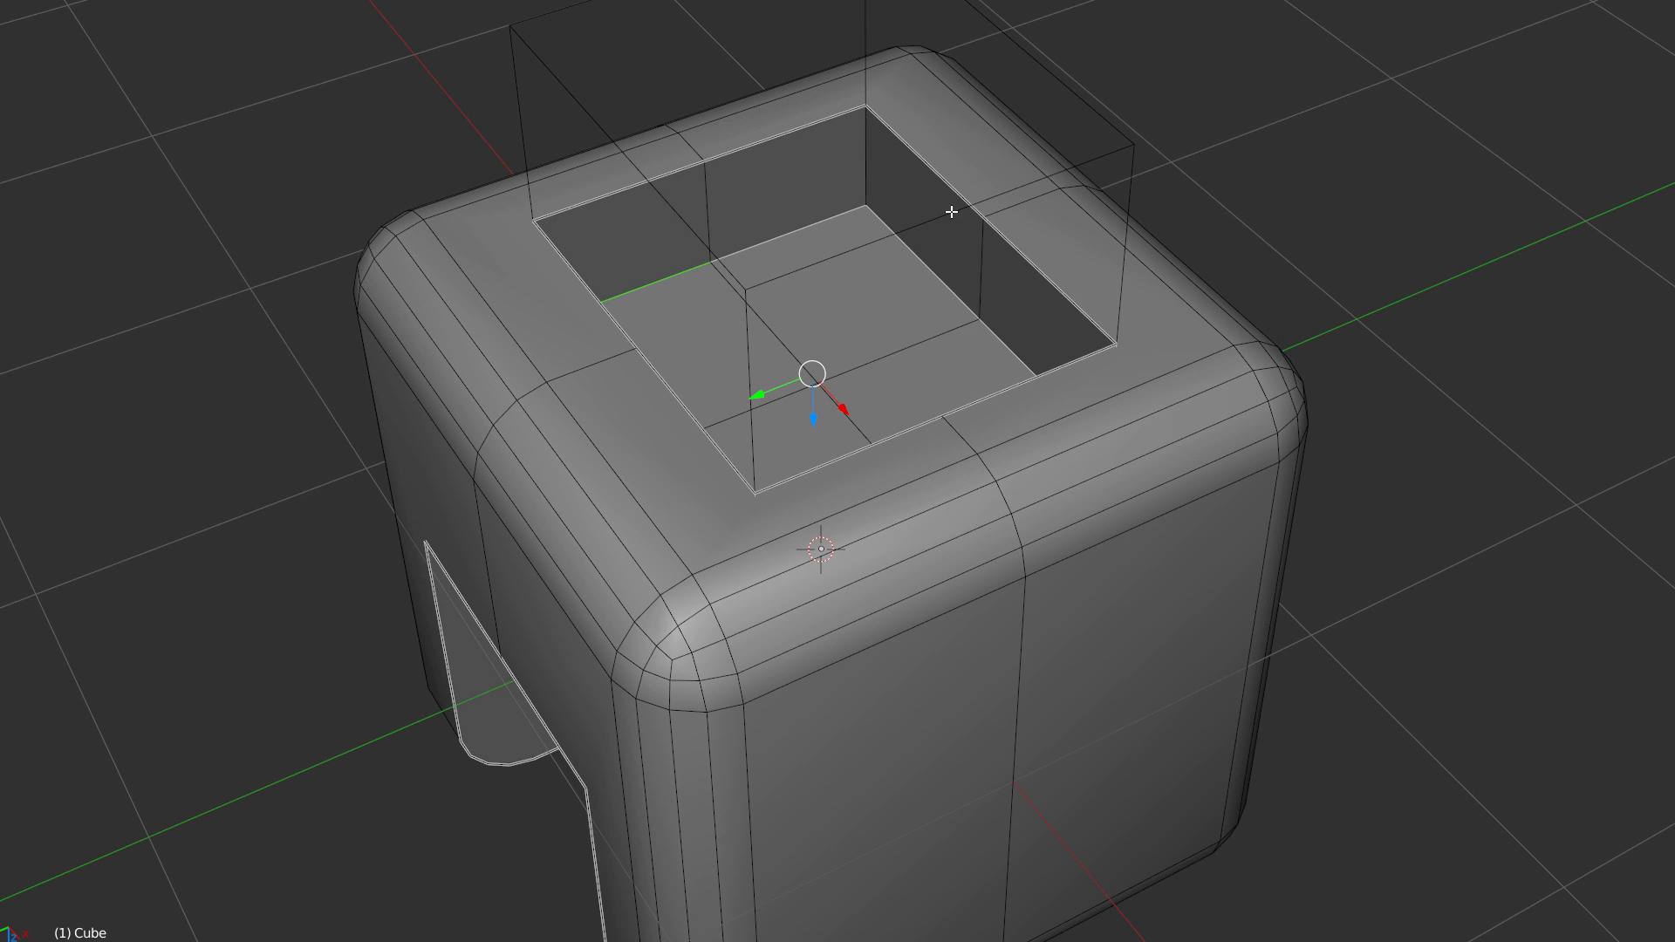
pyautogui.click(1072, 351)
pyautogui.press('Tab')
pyautogui.moveTo(1015, 334); pyautogui.dragTo(882, 165, button='middle')
pyautogui.moveTo(584, 116); pyautogui.dragTo(600, 217, button='middle')
pyautogui.moveTo(784, 153); pyautogui.dragTo(471, 253, button='middle')
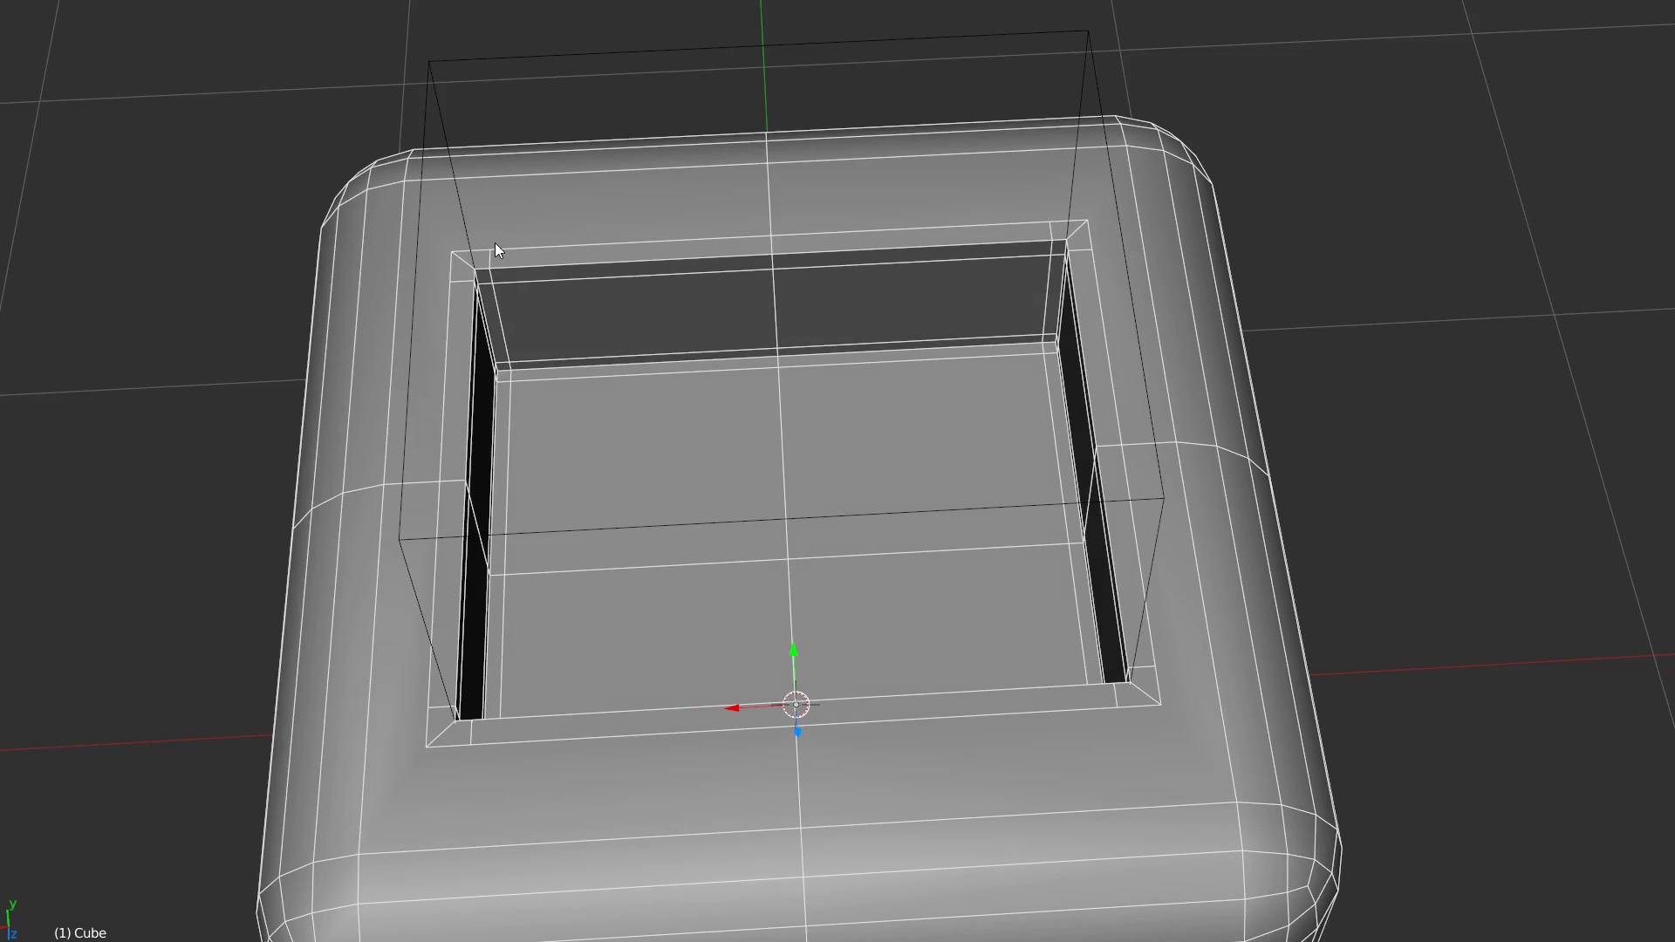
# Step: Select edges on the slotted block and review the Hard Surface edge tools for bevel weight, crease and sharp
pyautogui.moveTo(820, 185); pyautogui.dragTo(797, 378, button='middle')
pyautogui.press('Tab')
pyautogui.scroll(3, 845, 186)
pyautogui.keyDown('shift'); pyautogui.moveTo(845, 186); pyautogui.dragTo(846, 181, button='middle'); pyautogui.keyUp('shift')
pyautogui.press('2')
pyautogui.keyDown('alt'); pyautogui.click(820, 324); pyautogui.keyUp('alt')
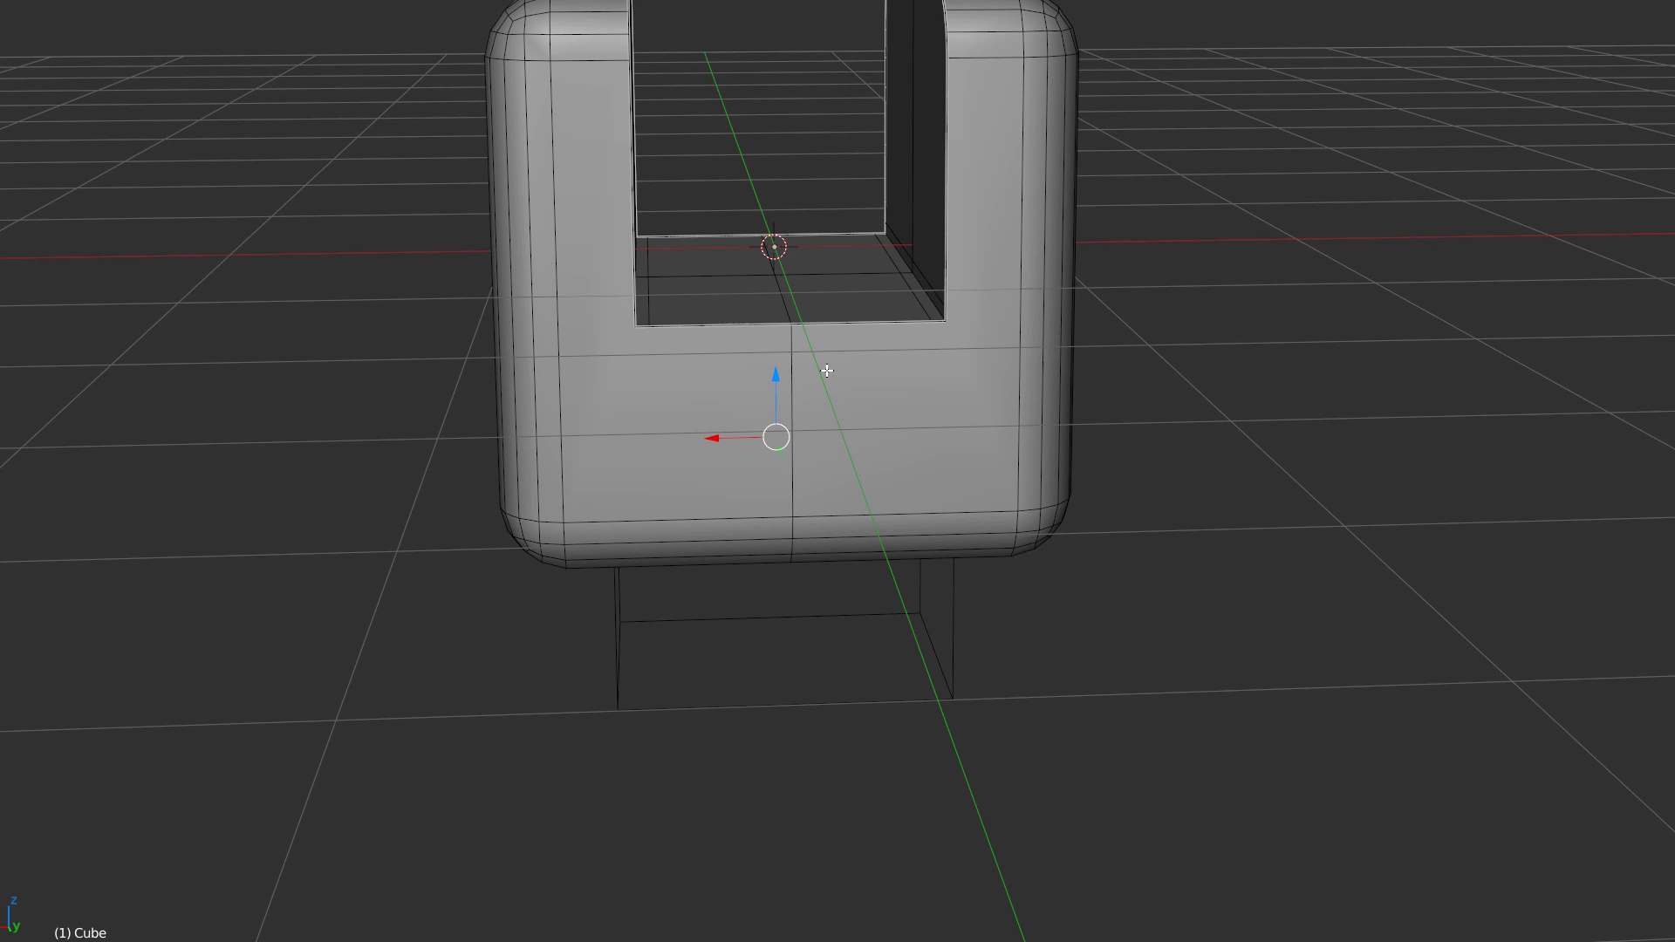
pyautogui.hotkey('ctrl', 'e')
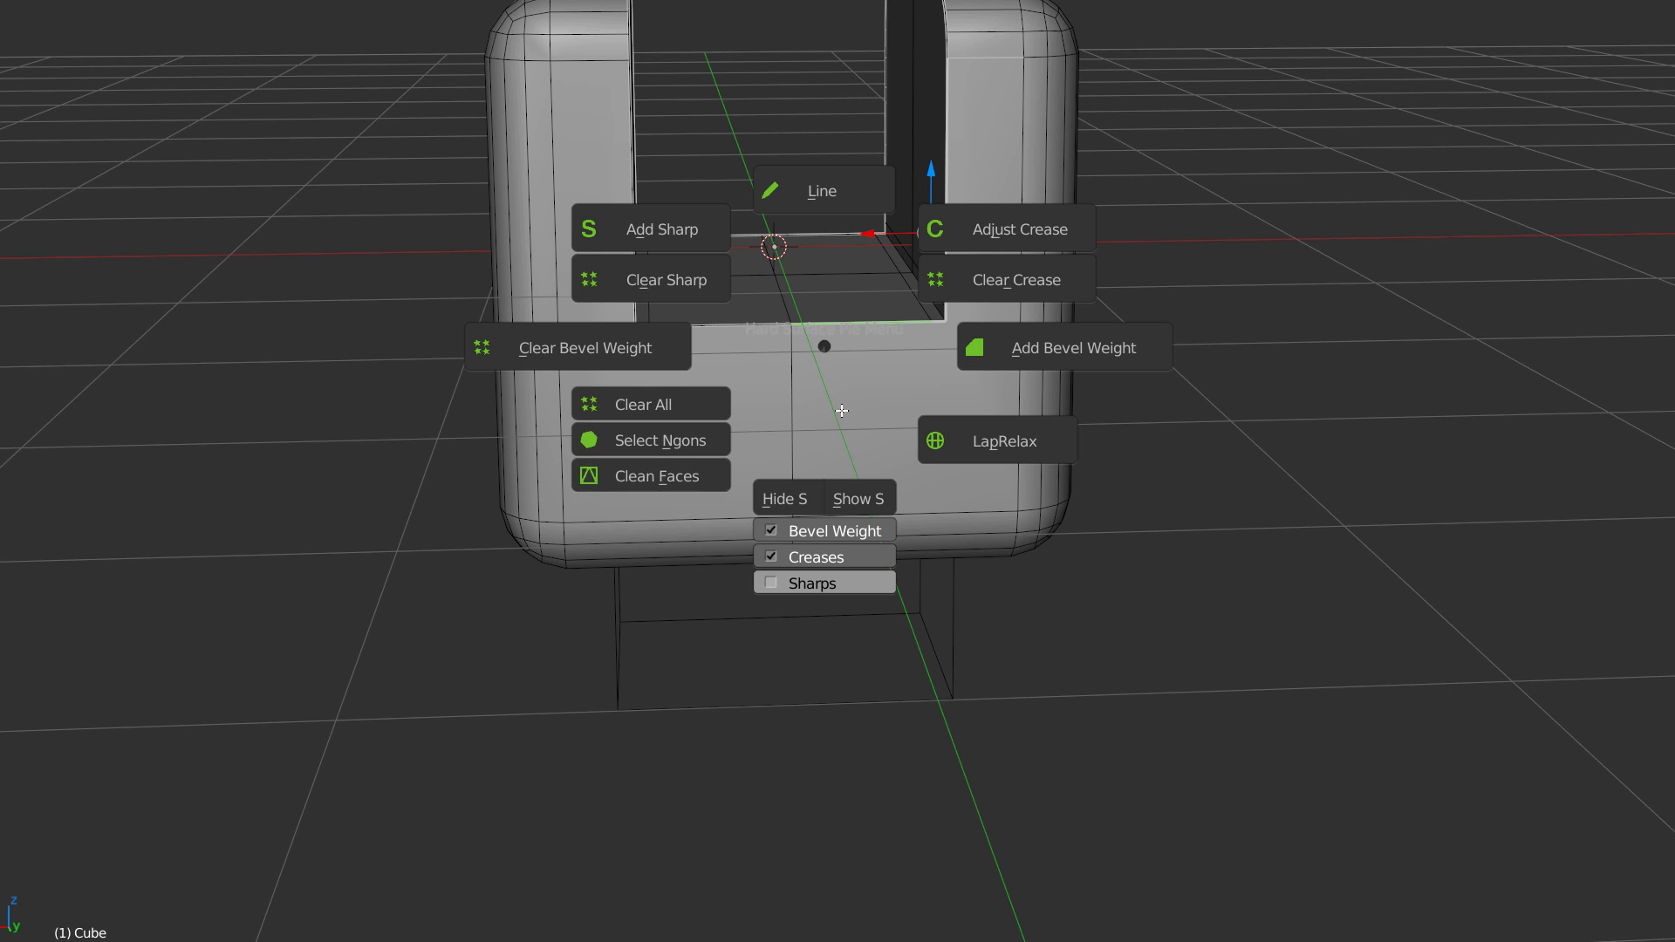
pyautogui.press('Escape')
# Step: Select the L-shaped n-gon face beside the slot and review the Hard Surface tools for cleaning such faces
pyautogui.press('Tab')
pyautogui.click(759, 415)
pyautogui.click(664, 378)
pyautogui.moveTo(664, 378); pyautogui.dragTo(660, 300, button='middle')
pyautogui.hotkey('alt', 'e')
pyautogui.click(515, 506)
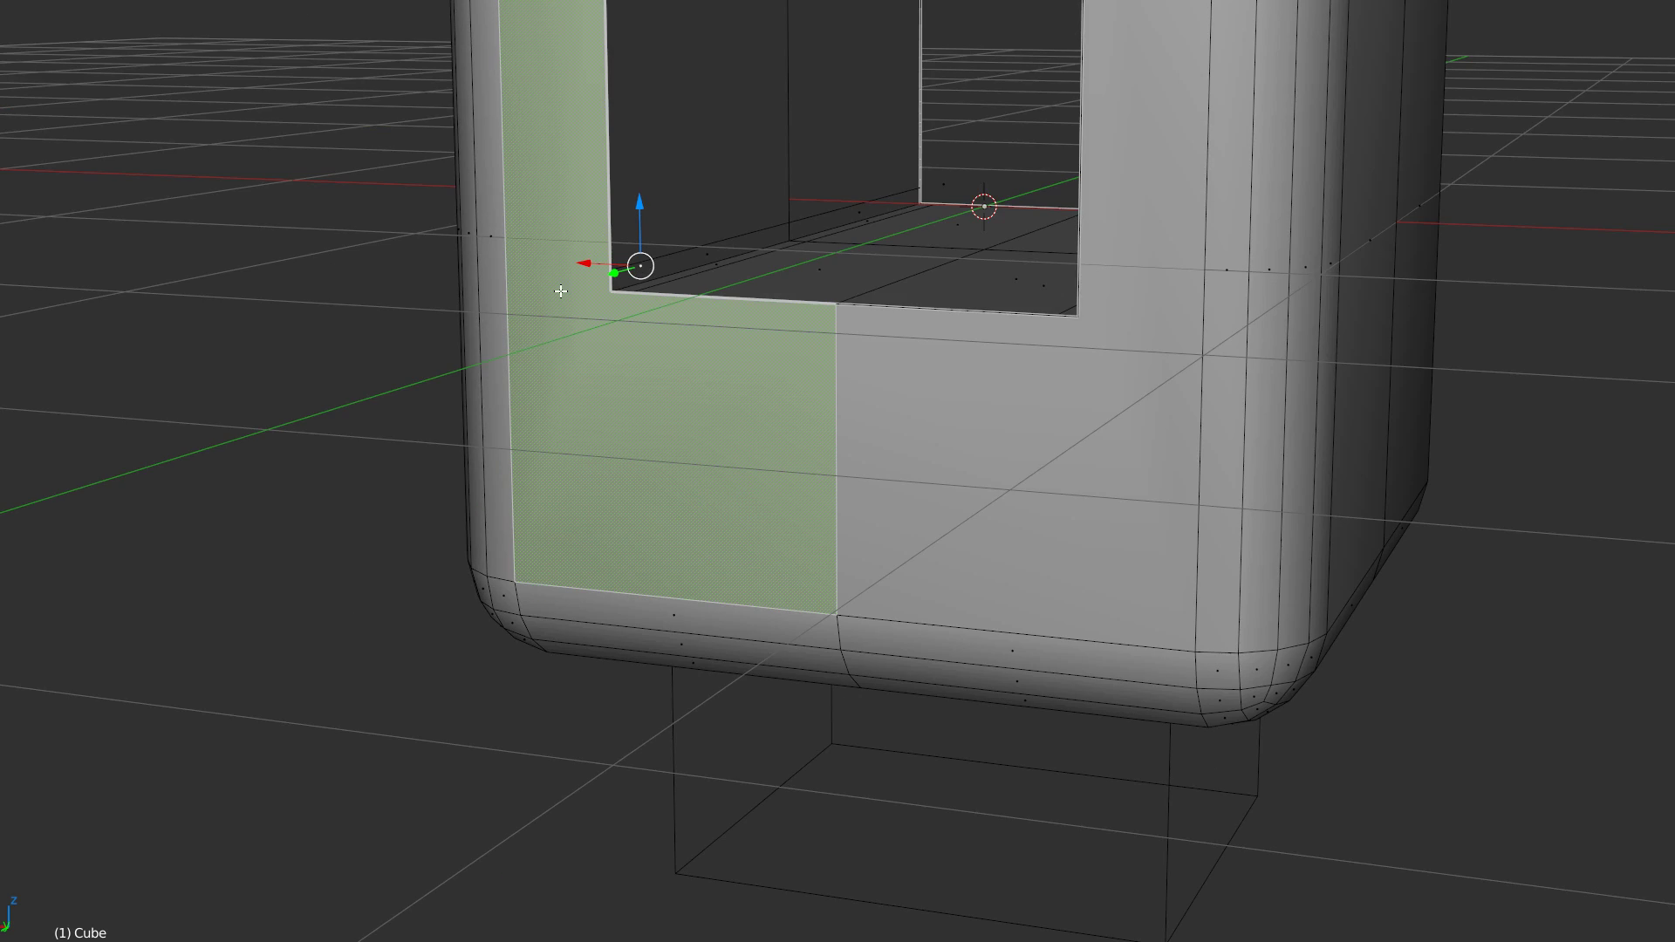
pyautogui.scroll(-3, 740, 377)
pyautogui.moveTo(617, 430); pyautogui.dragTo(723, 373, button='middle')
pyautogui.moveTo(657, 188); pyautogui.dragTo(656, 298, button='middle')
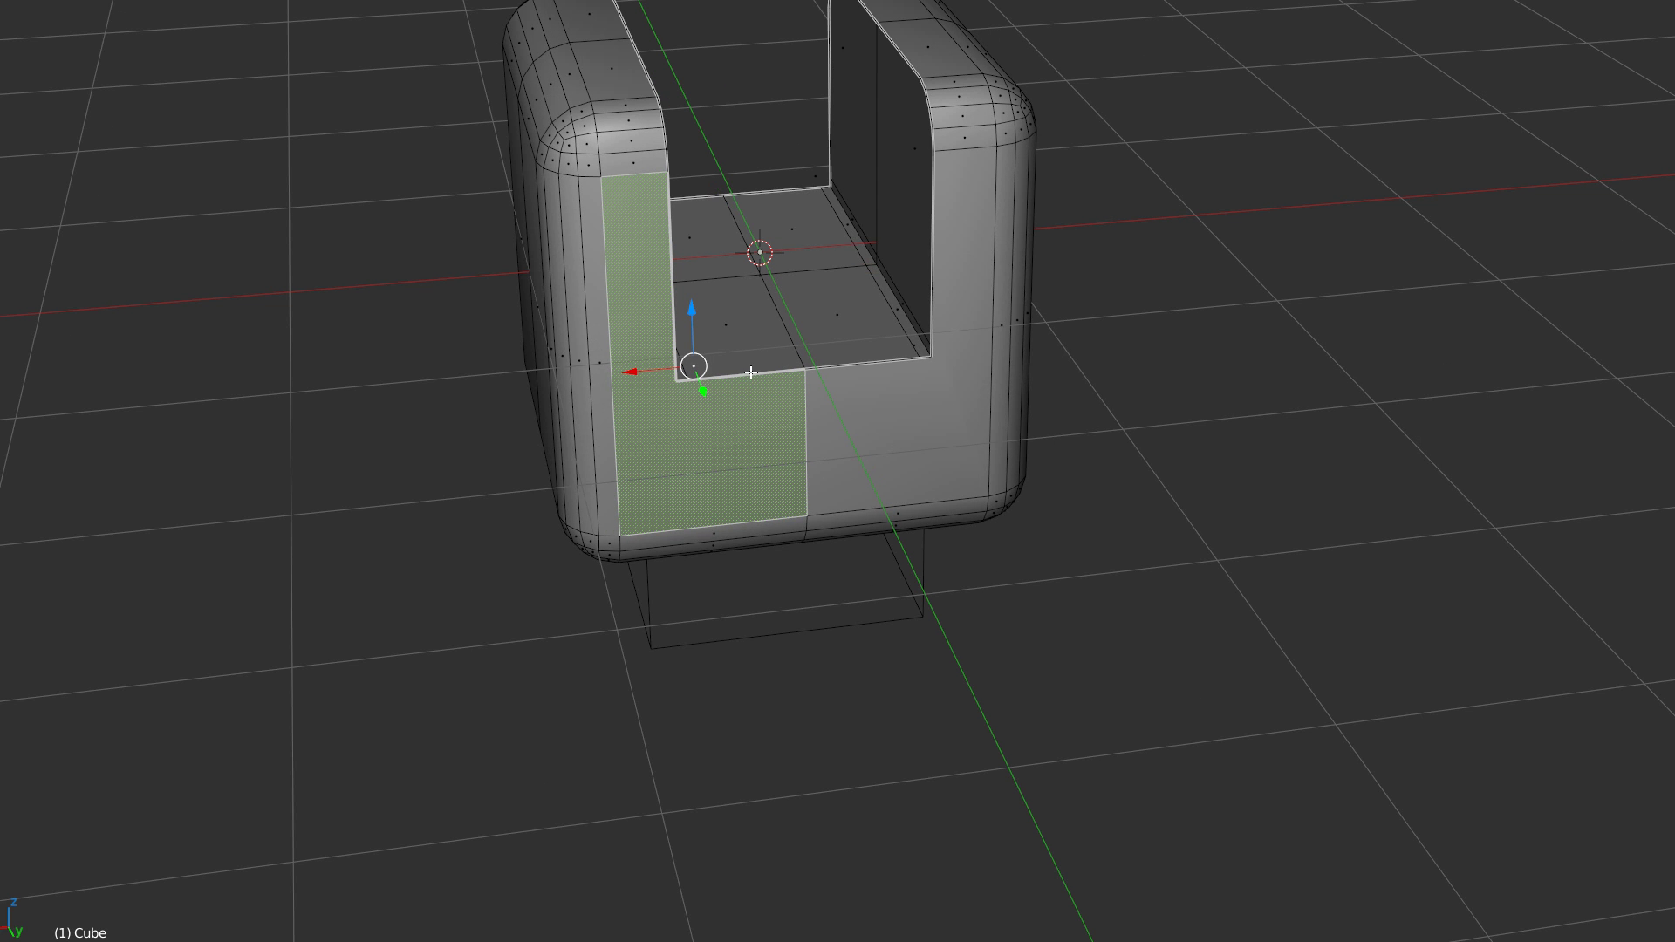
pyautogui.hotkey('shift', 'q')
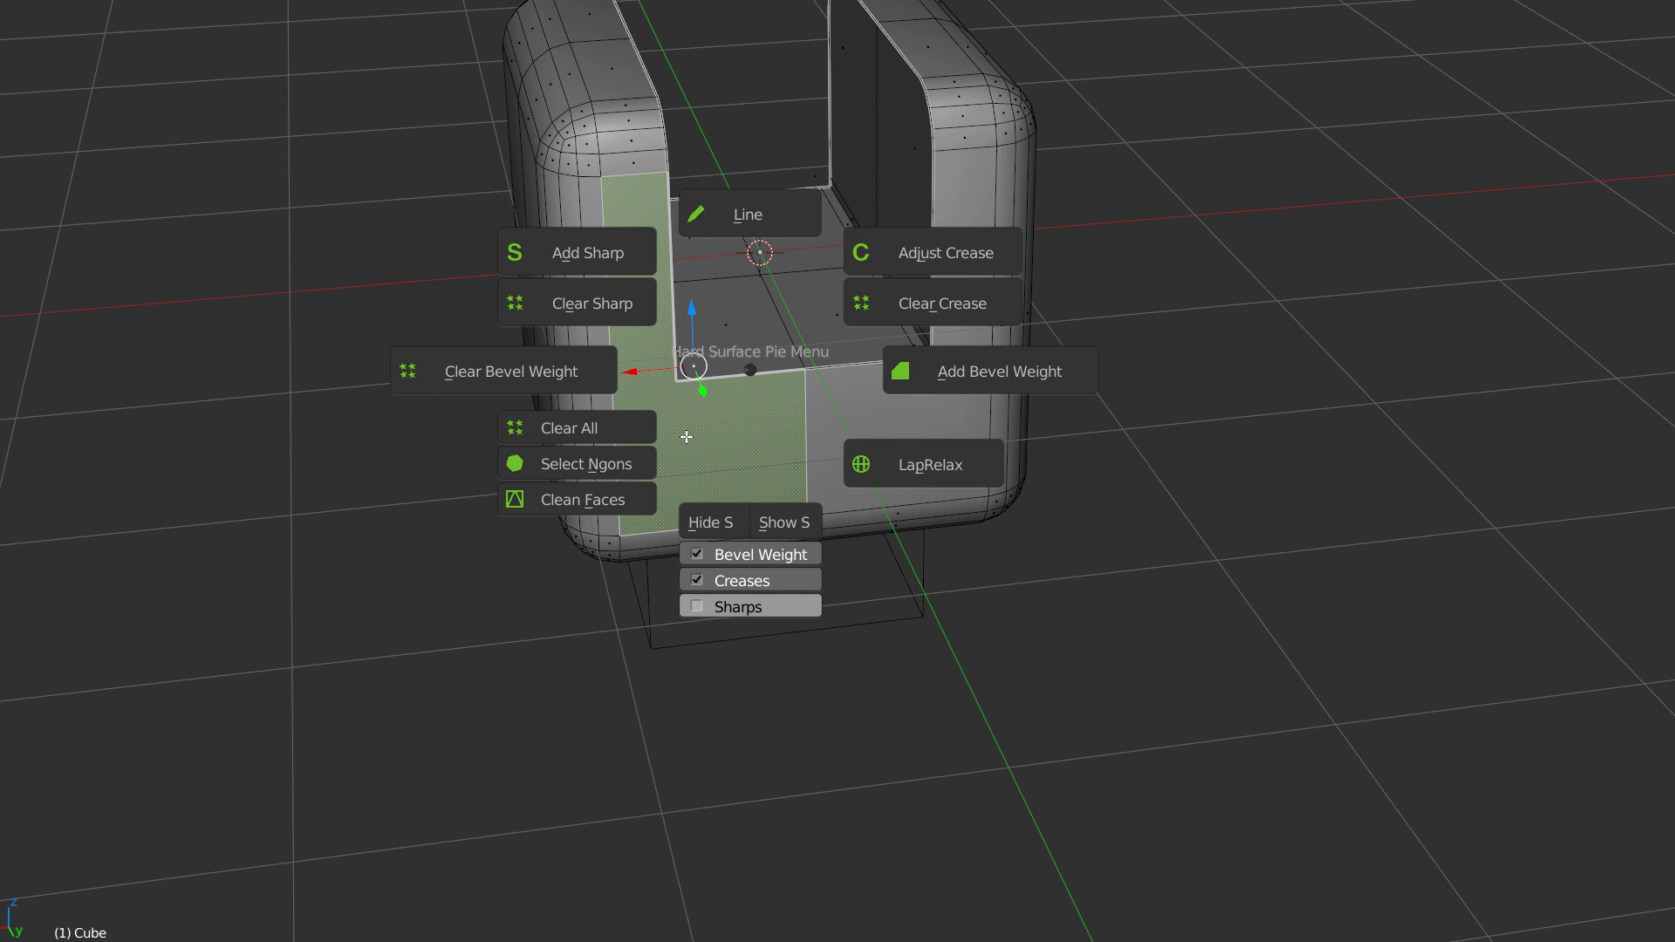
pyautogui.press('Escape')
pyautogui.press('Tab')
# Step: Review the Hard Surface tools available for the whole block in Object Mode
pyautogui.press('space')
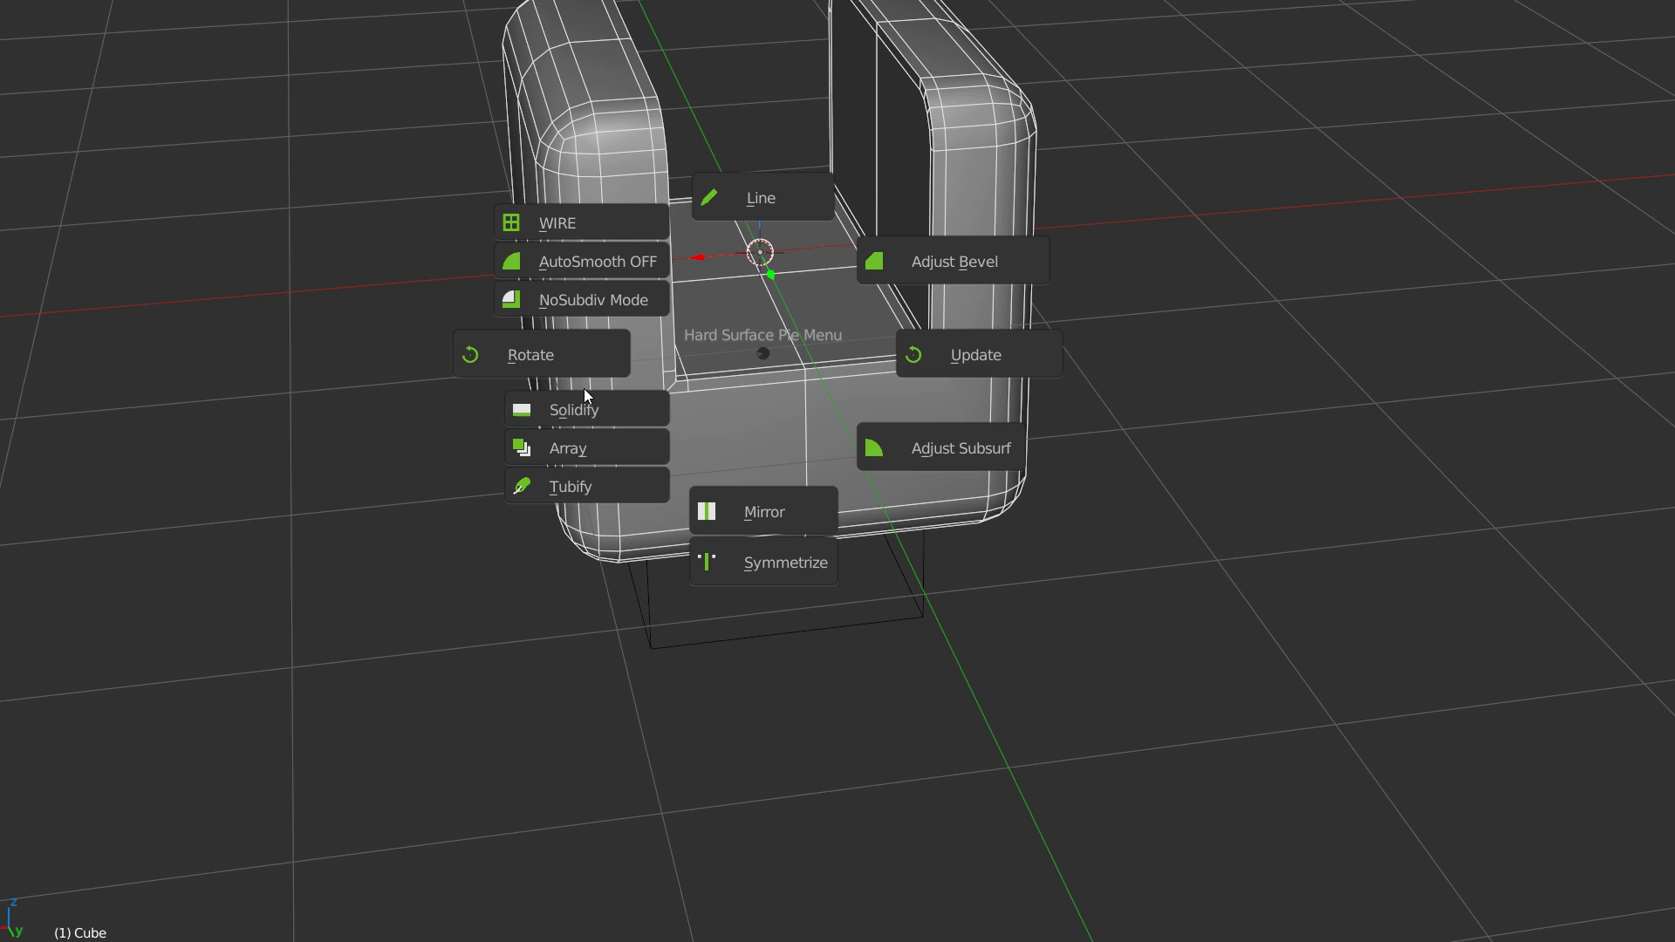
pyautogui.press('Escape')
pyautogui.scroll(-3, 853, 268)
pyautogui.moveTo(789, 313); pyautogui.dragTo(773, 358, button='middle')
pyautogui.scroll(2, 787, 322)
pyautogui.press('space')
pyautogui.press('Escape')
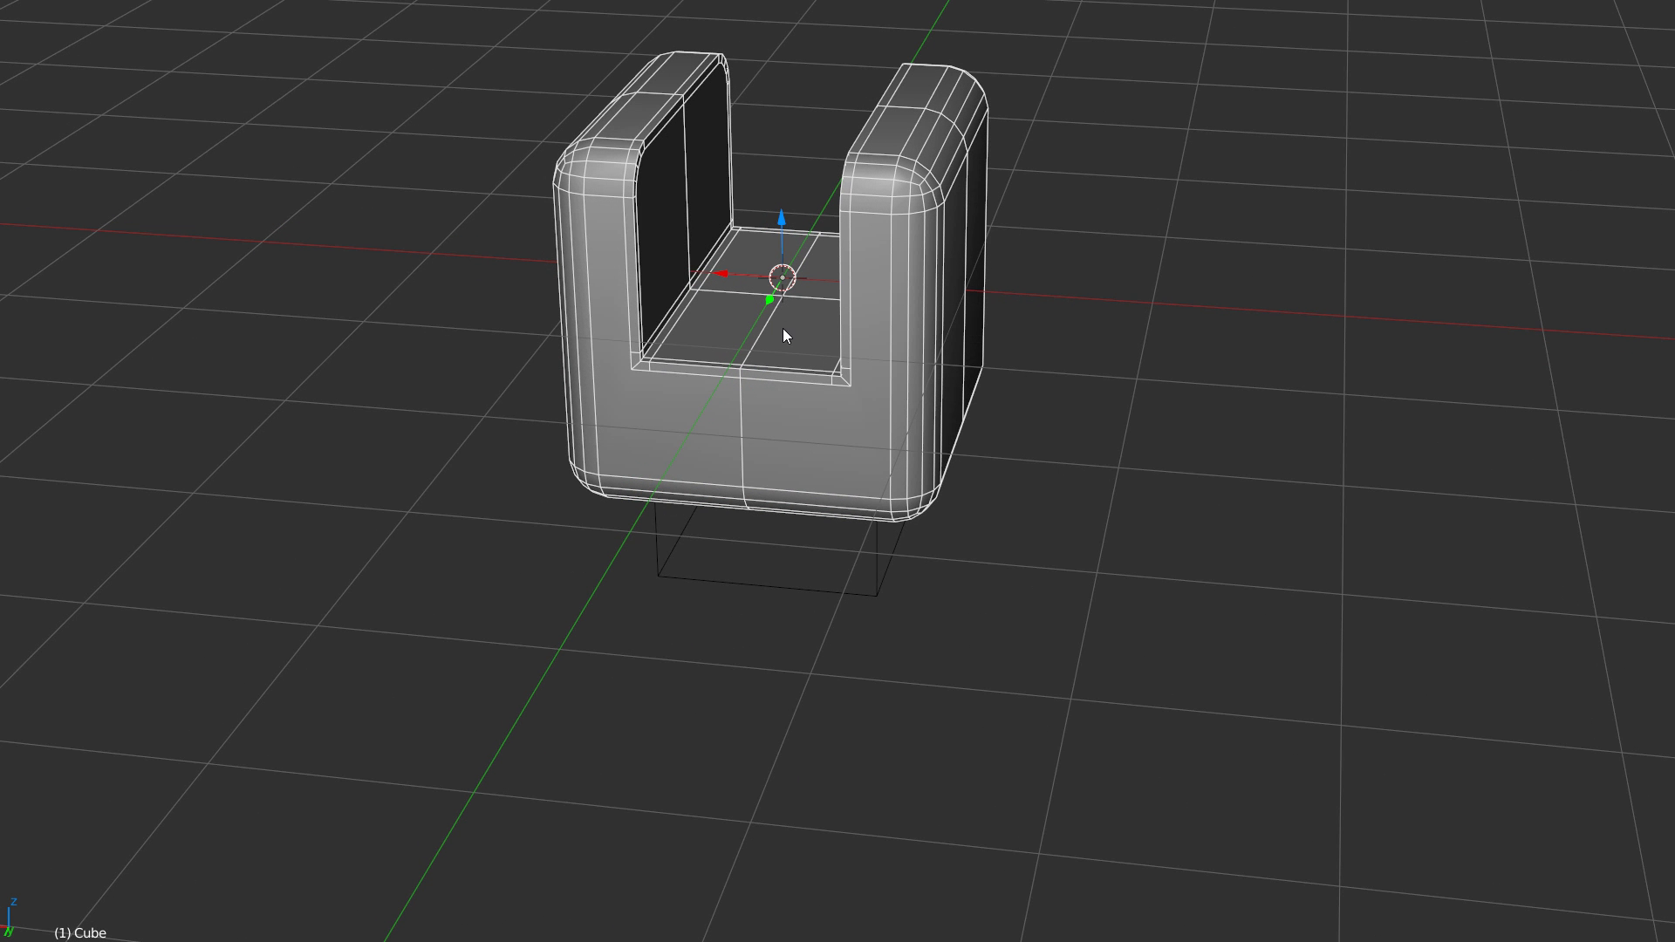
# Step: Try the Rotate tool on the slotted block about Z, at 90 and 225 degrees
pyautogui.hotkey('shift', 'space')
pyautogui.click(552, 338)
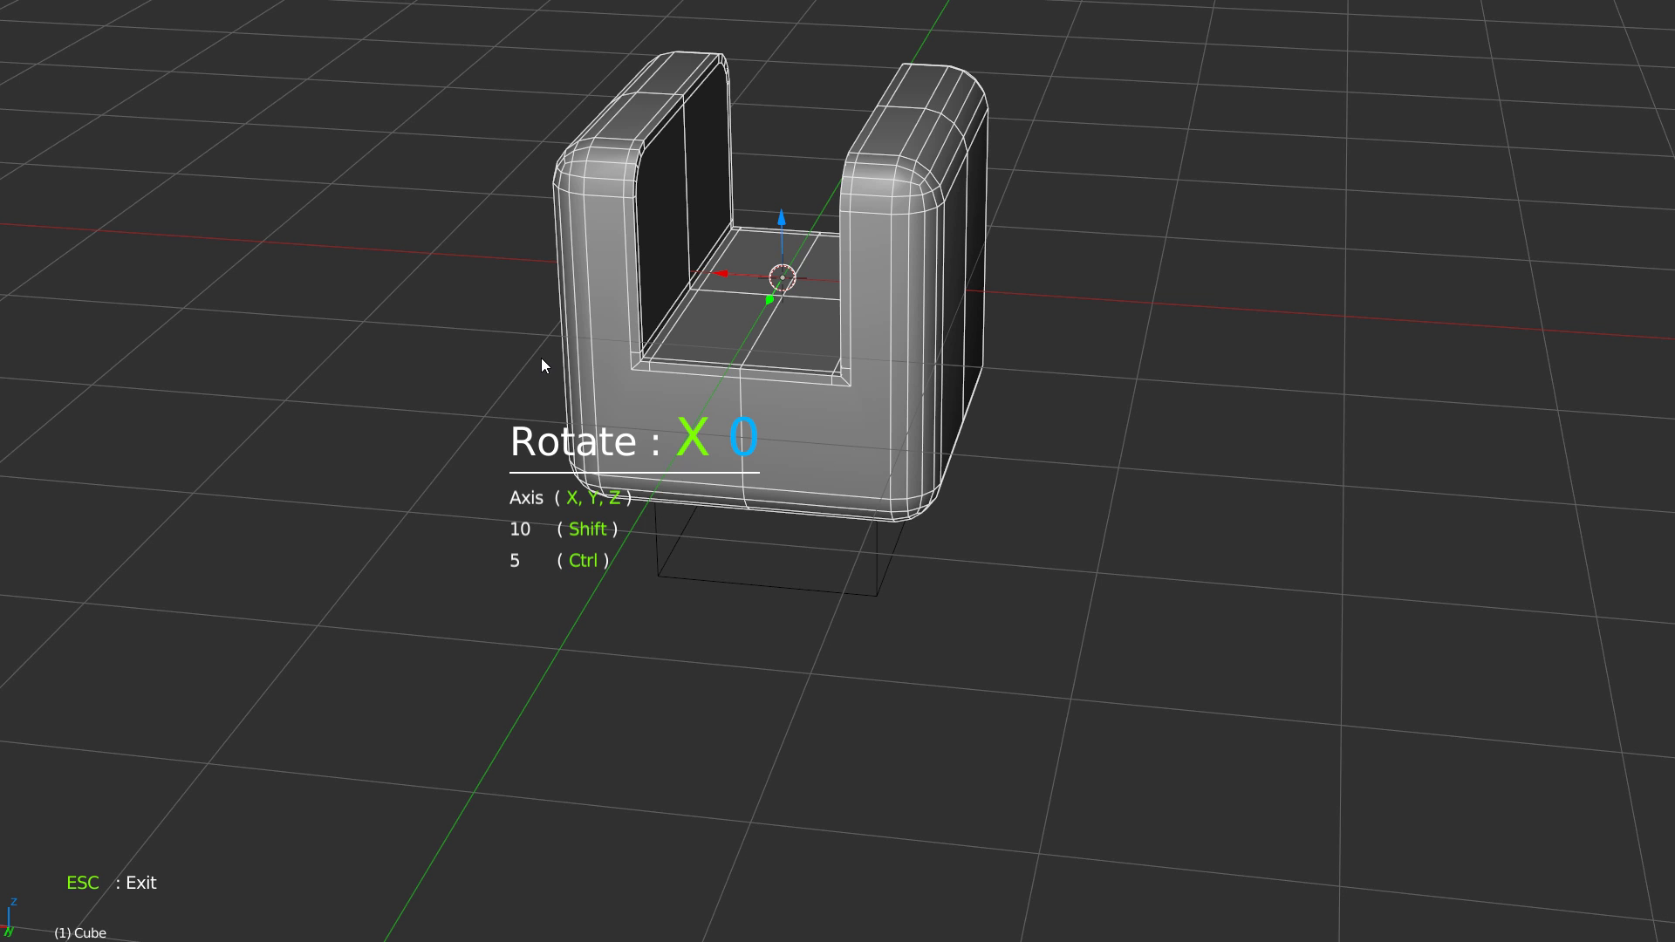
pyautogui.press('z')
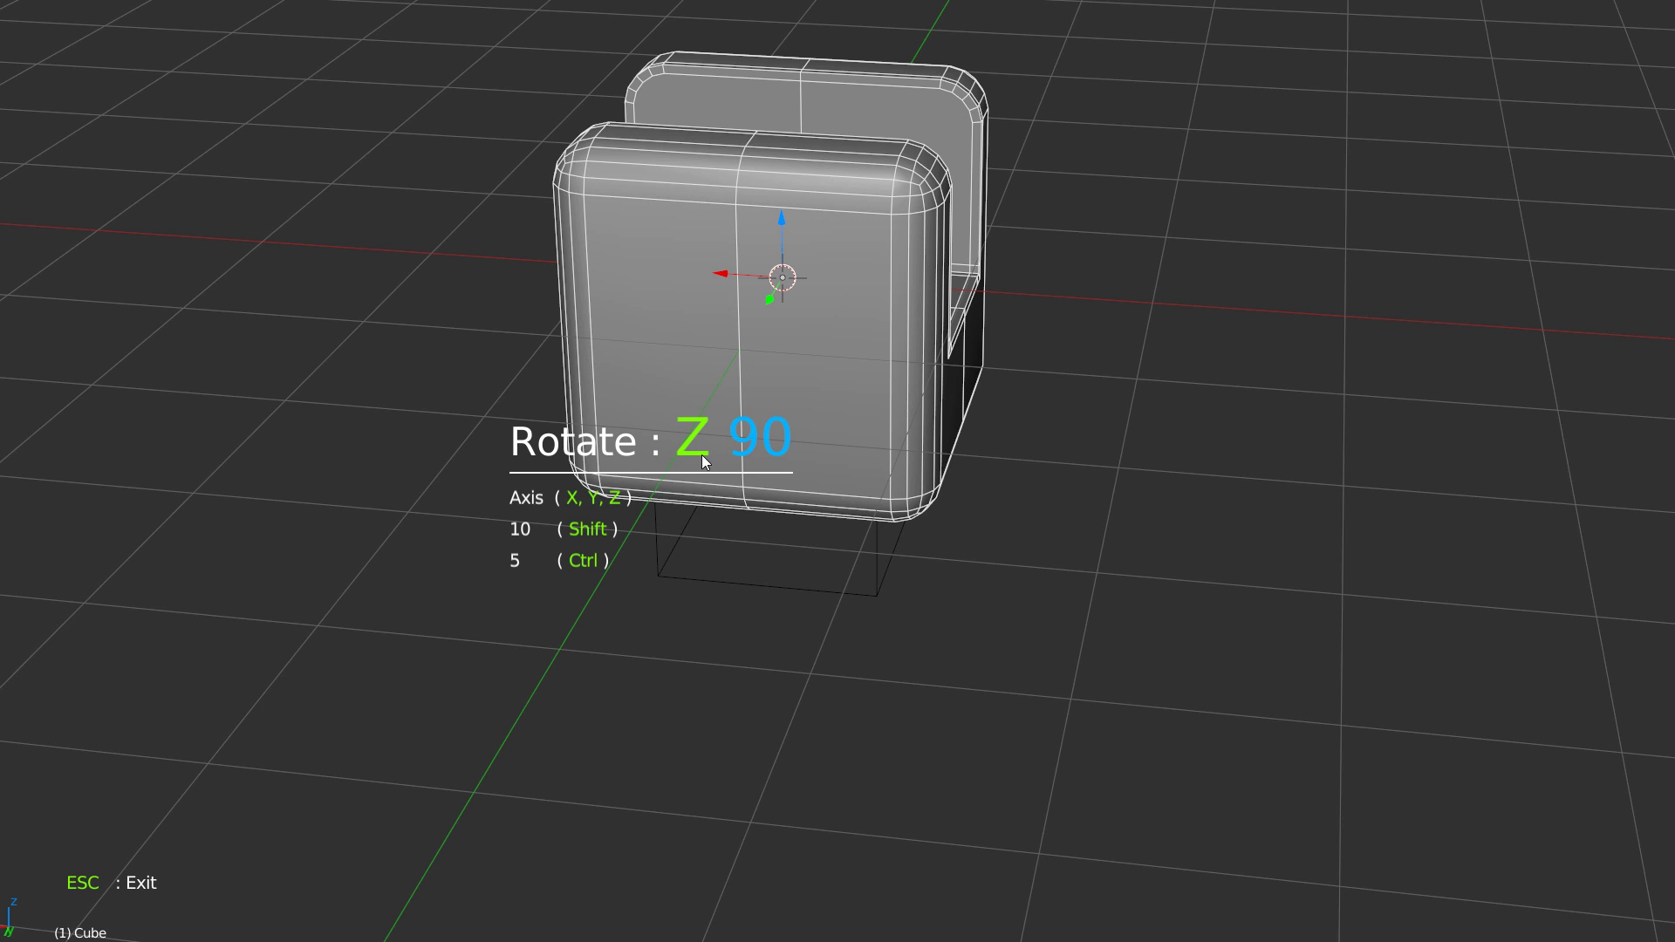
pyautogui.press('y')
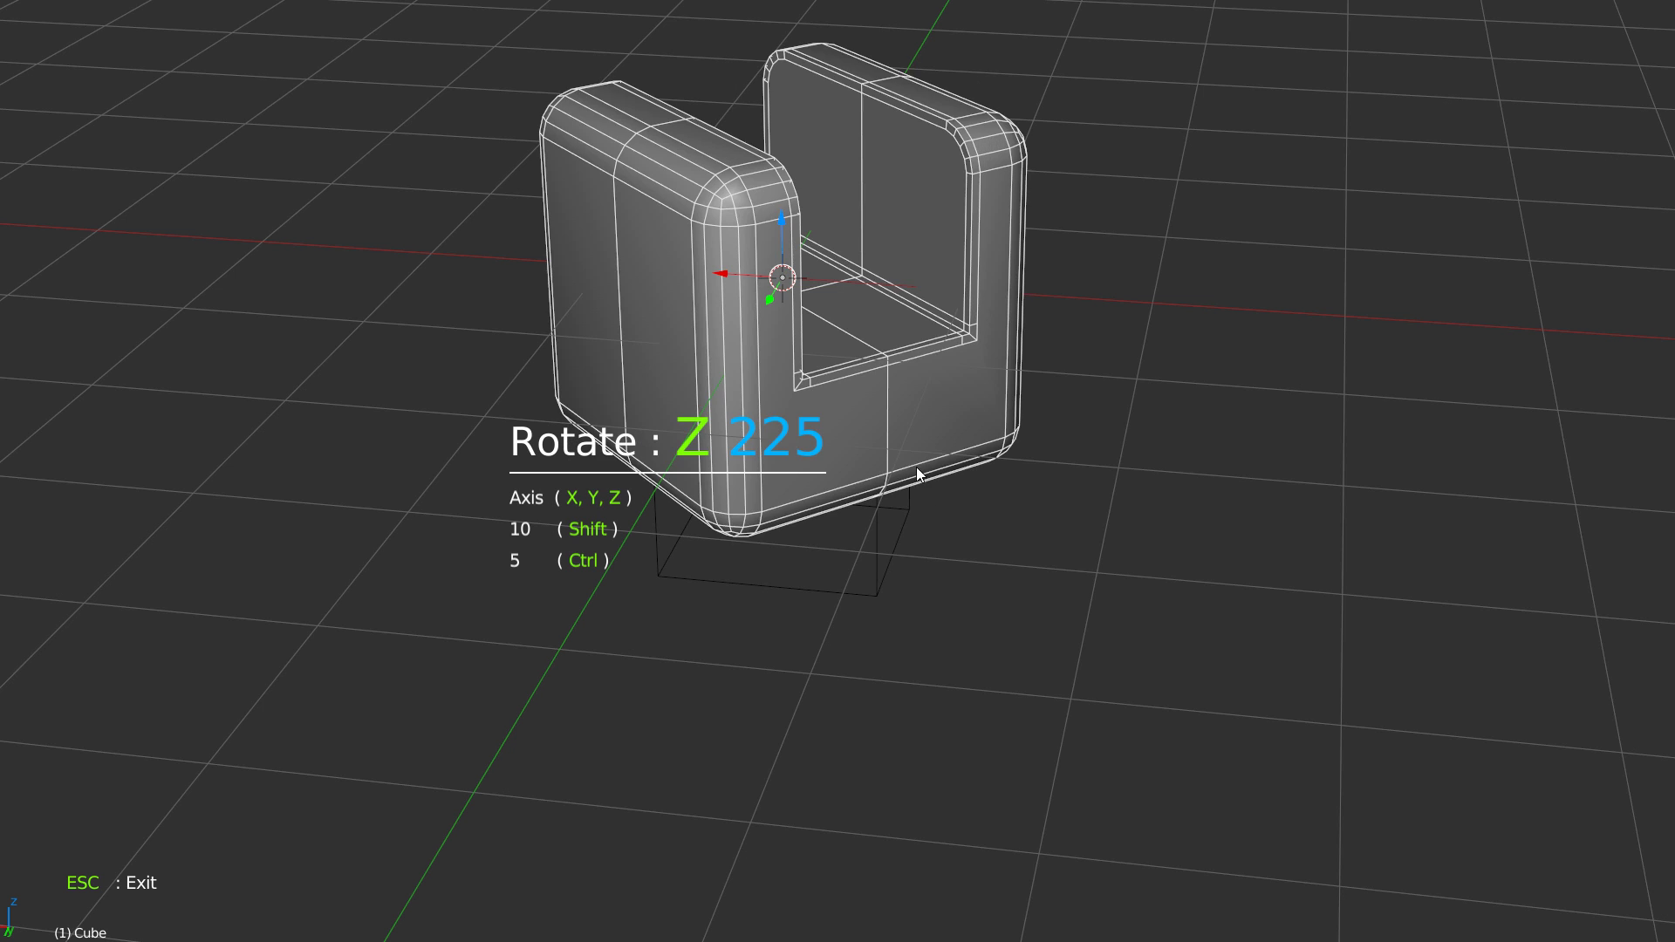
pyautogui.moveTo(856, 463); pyautogui.dragTo(840, 415, button='middle')
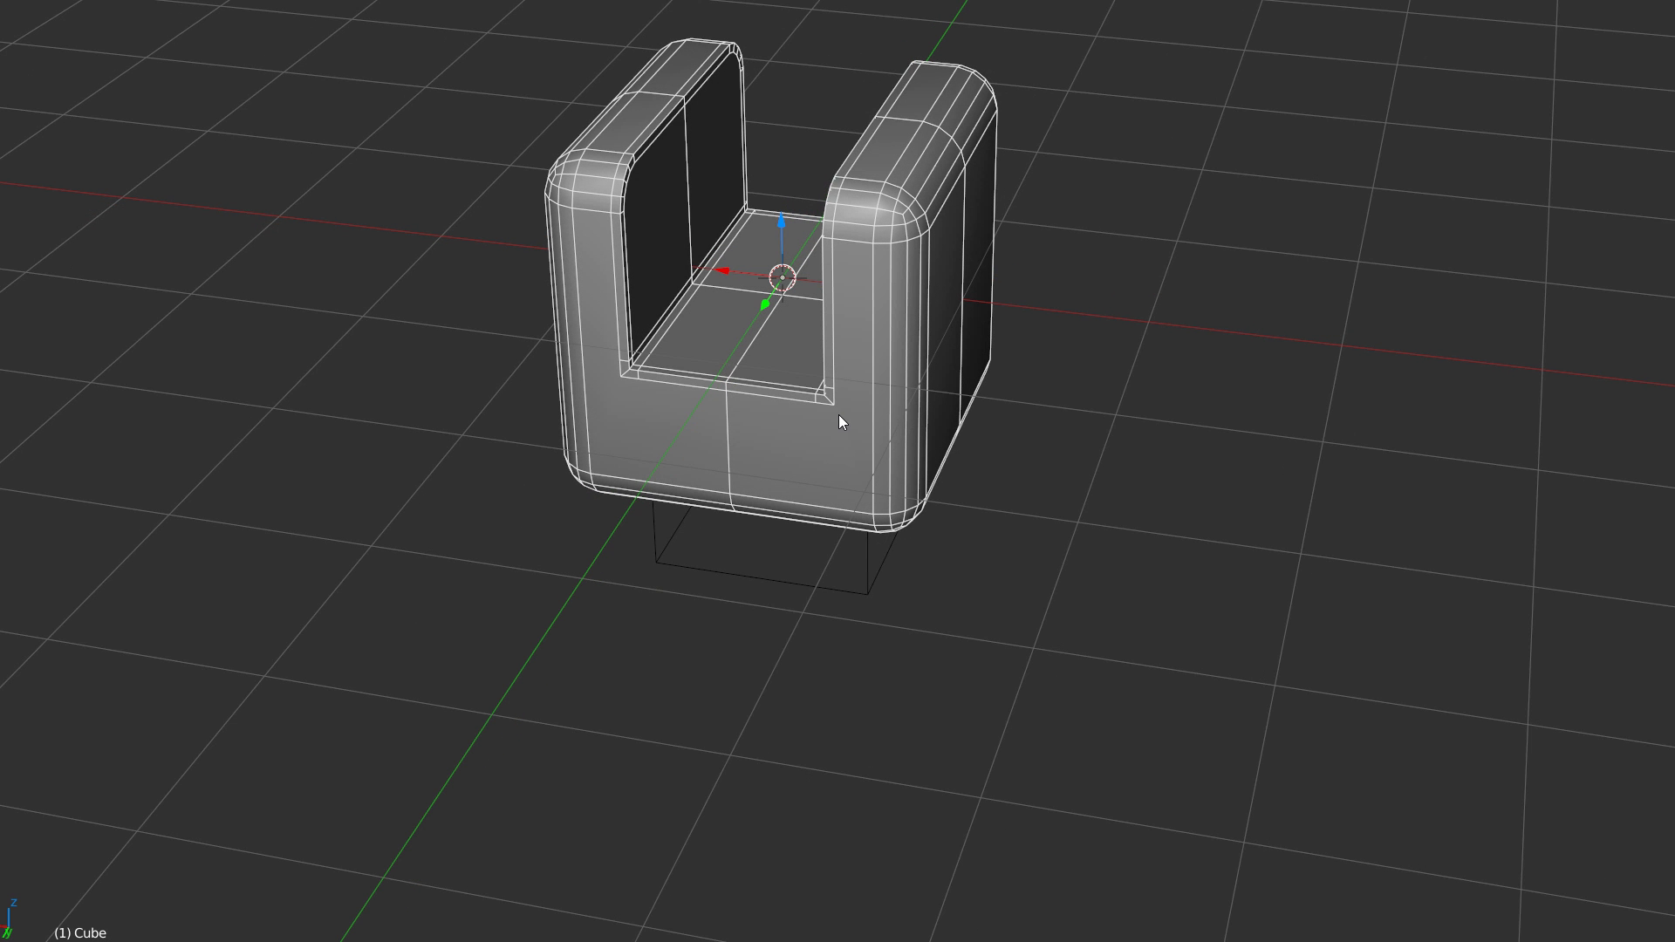
# Step: Delete the slotted block and its leftover wireframe cutter from the scene
pyautogui.press('space')
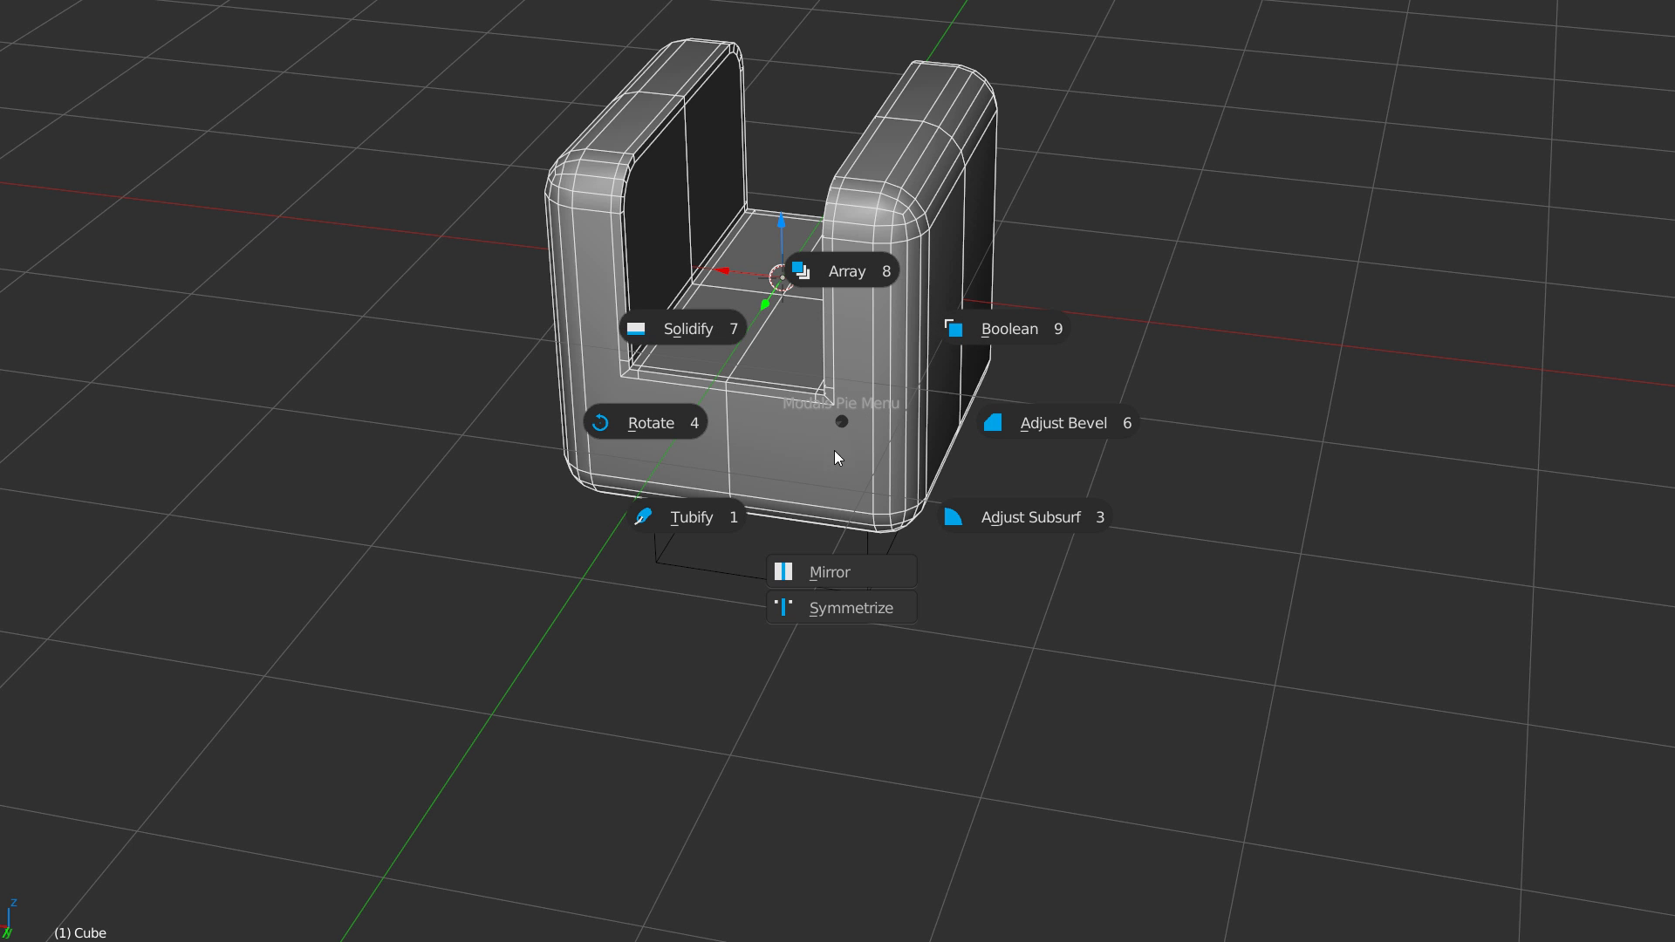
pyautogui.press('Escape')
pyautogui.moveTo(873, 363); pyautogui.dragTo(861, 462, button='middle')
pyautogui.press('x')
pyautogui.click(850, 403)
pyautogui.click(873, 476)
pyautogui.press('x')
pyautogui.click(861, 452)
# Step: Add a cube and place a duplicate of it above and behind, overlapping the first cube's upper corner
pyautogui.moveTo(806, 352); pyautogui.dragTo(804, 375, button='middle')
pyautogui.rightClick(803, 375)
pyautogui.click(735, 520)
pyautogui.moveTo(735, 520); pyautogui.dragTo(865, 380, button='middle')
pyautogui.hotkey('shift', 'd')
pyautogui.click(933, 301)
# Step: Try the modal Boolean on the two overlapping cubes as Difference, Union and Intersection, and remove the modifier
pyautogui.keyDown('shift'); pyautogui.click(735, 502); pyautogui.keyUp('shift')
pyautogui.click(907, 373)
pyautogui.keyDown('shift'); pyautogui.click(823, 401); pyautogui.keyUp('shift')
pyautogui.hotkey('alt', 'shift', 's')
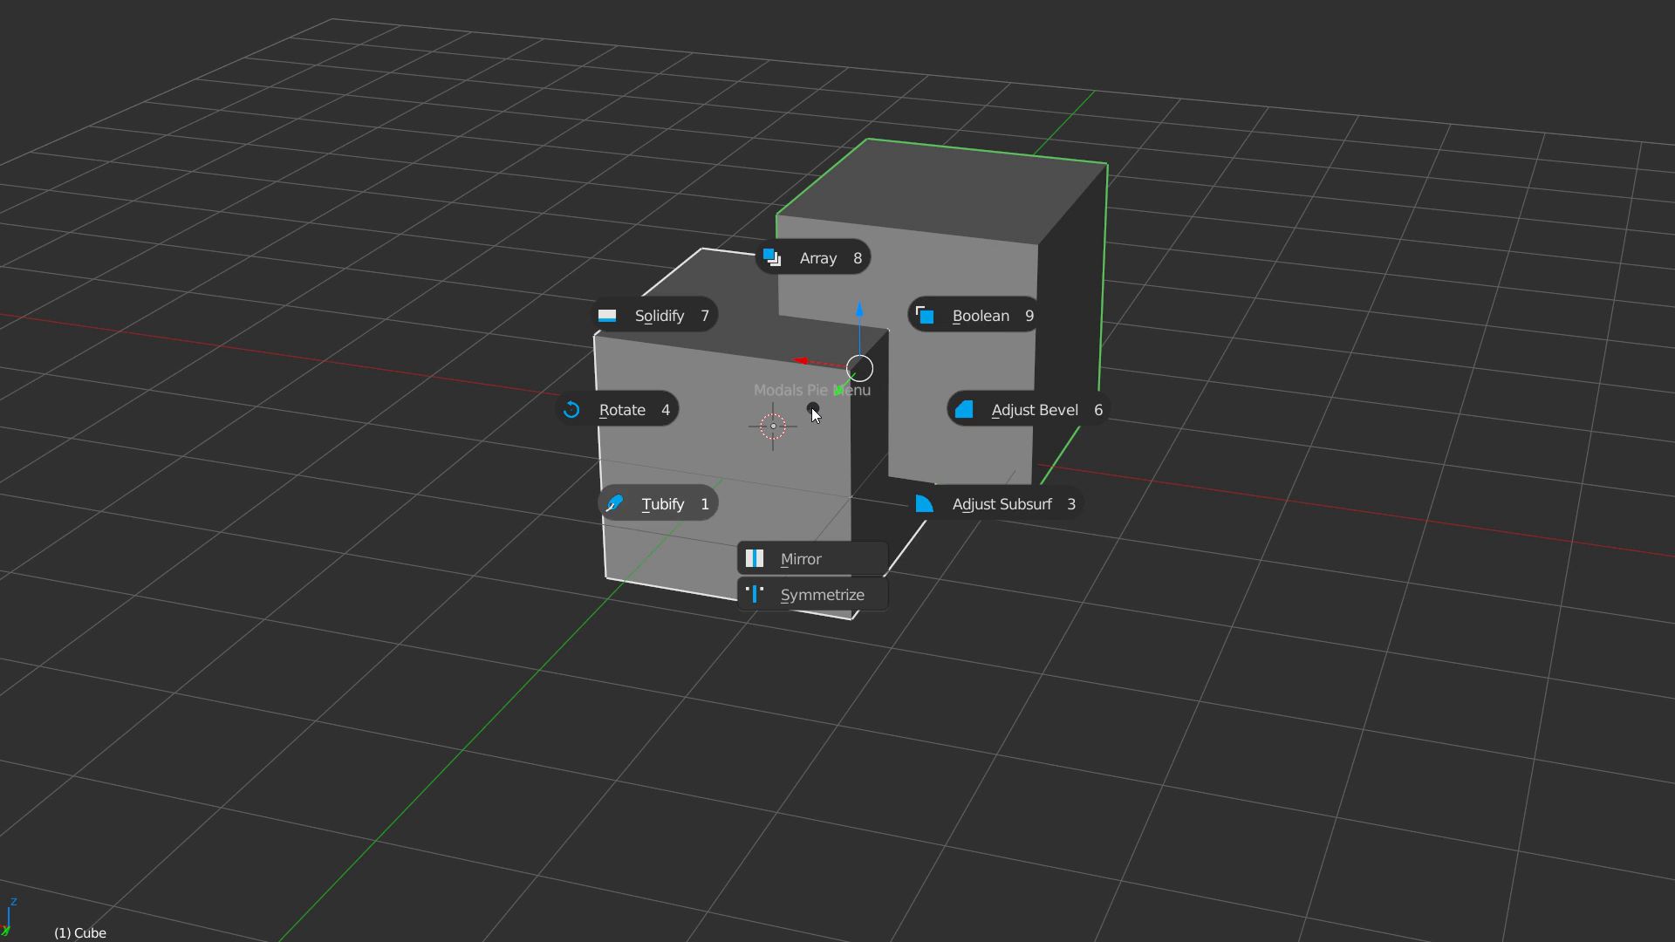
pyautogui.click(981, 316)
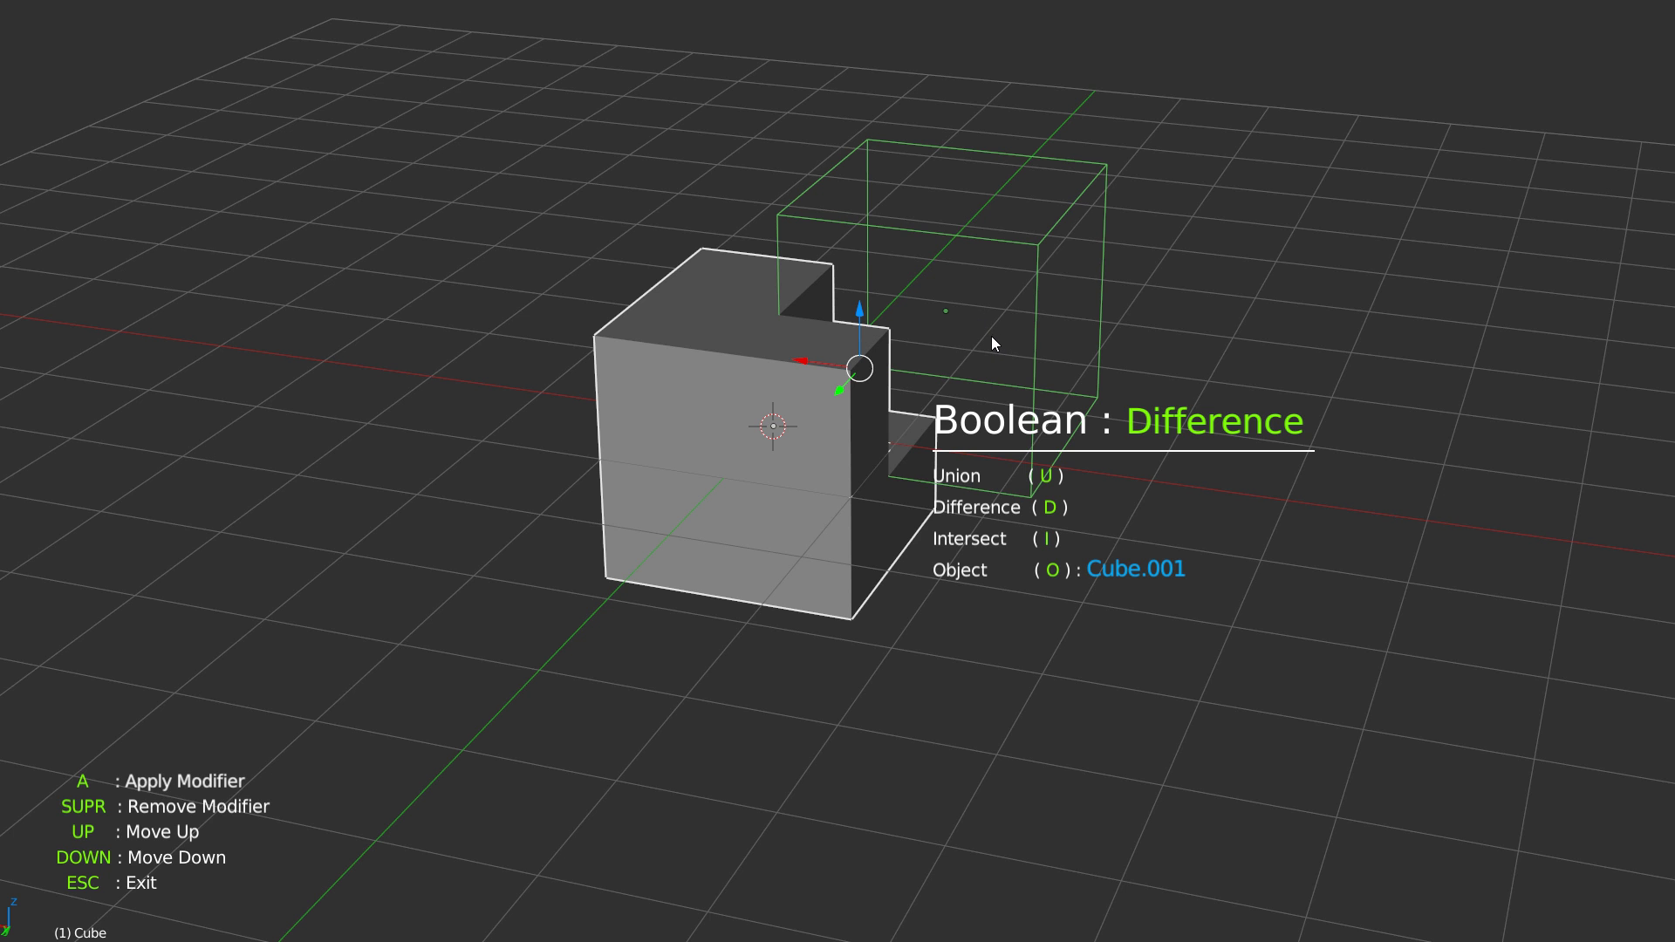
pyautogui.press('u')
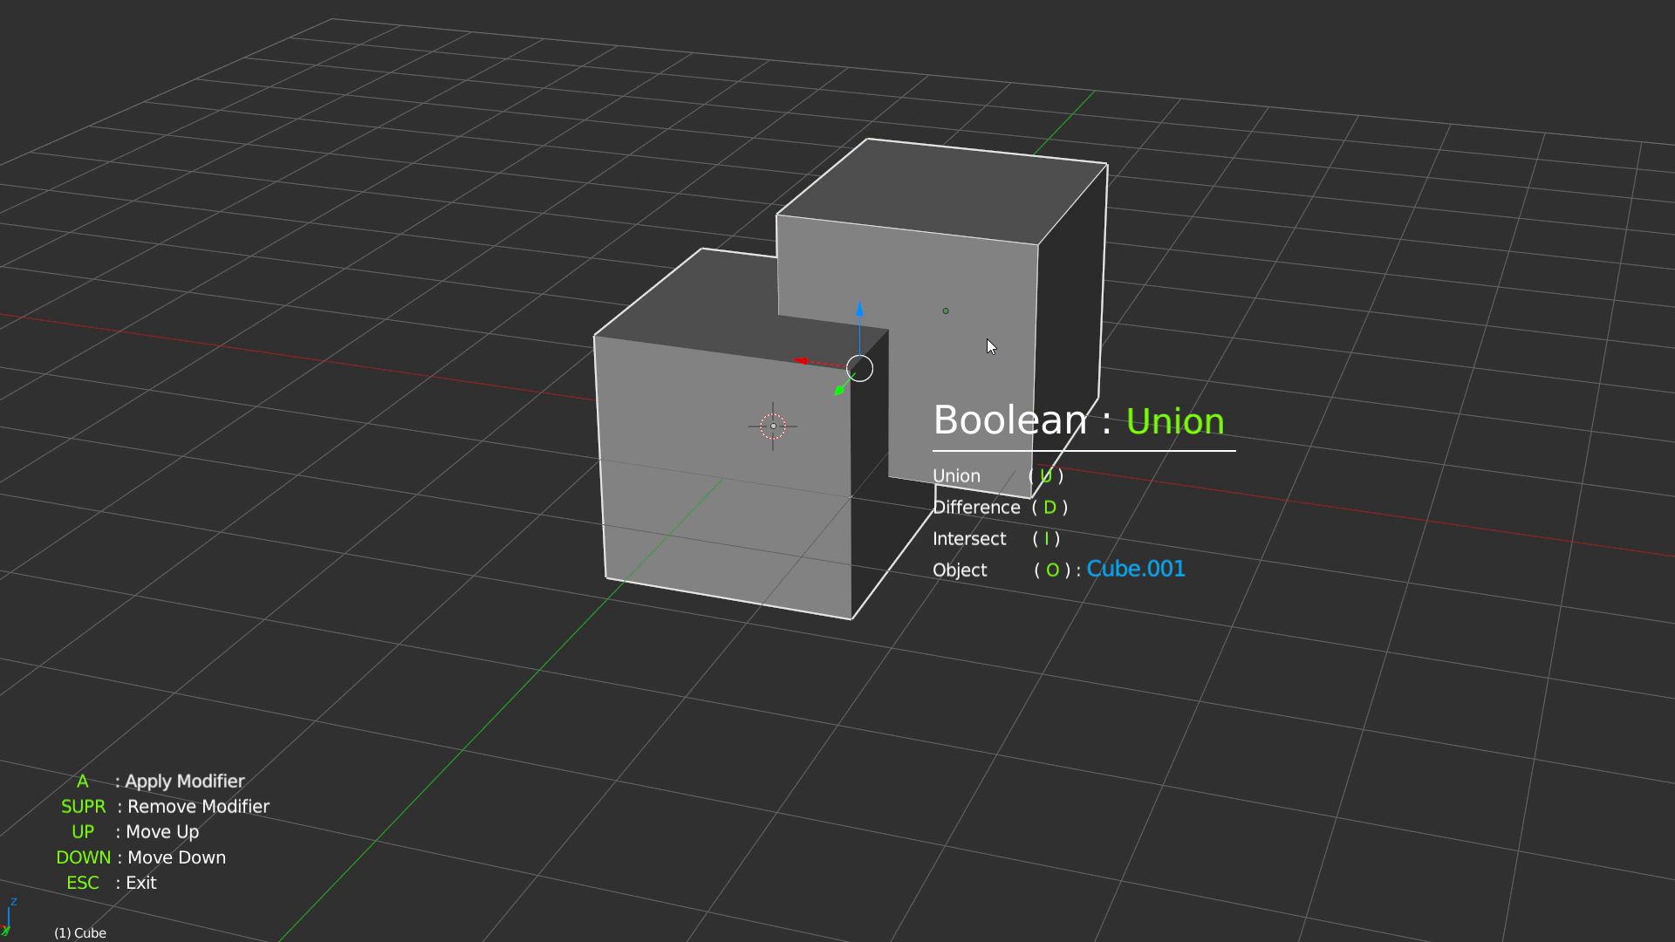
pyautogui.press('d')
pyautogui.press('i')
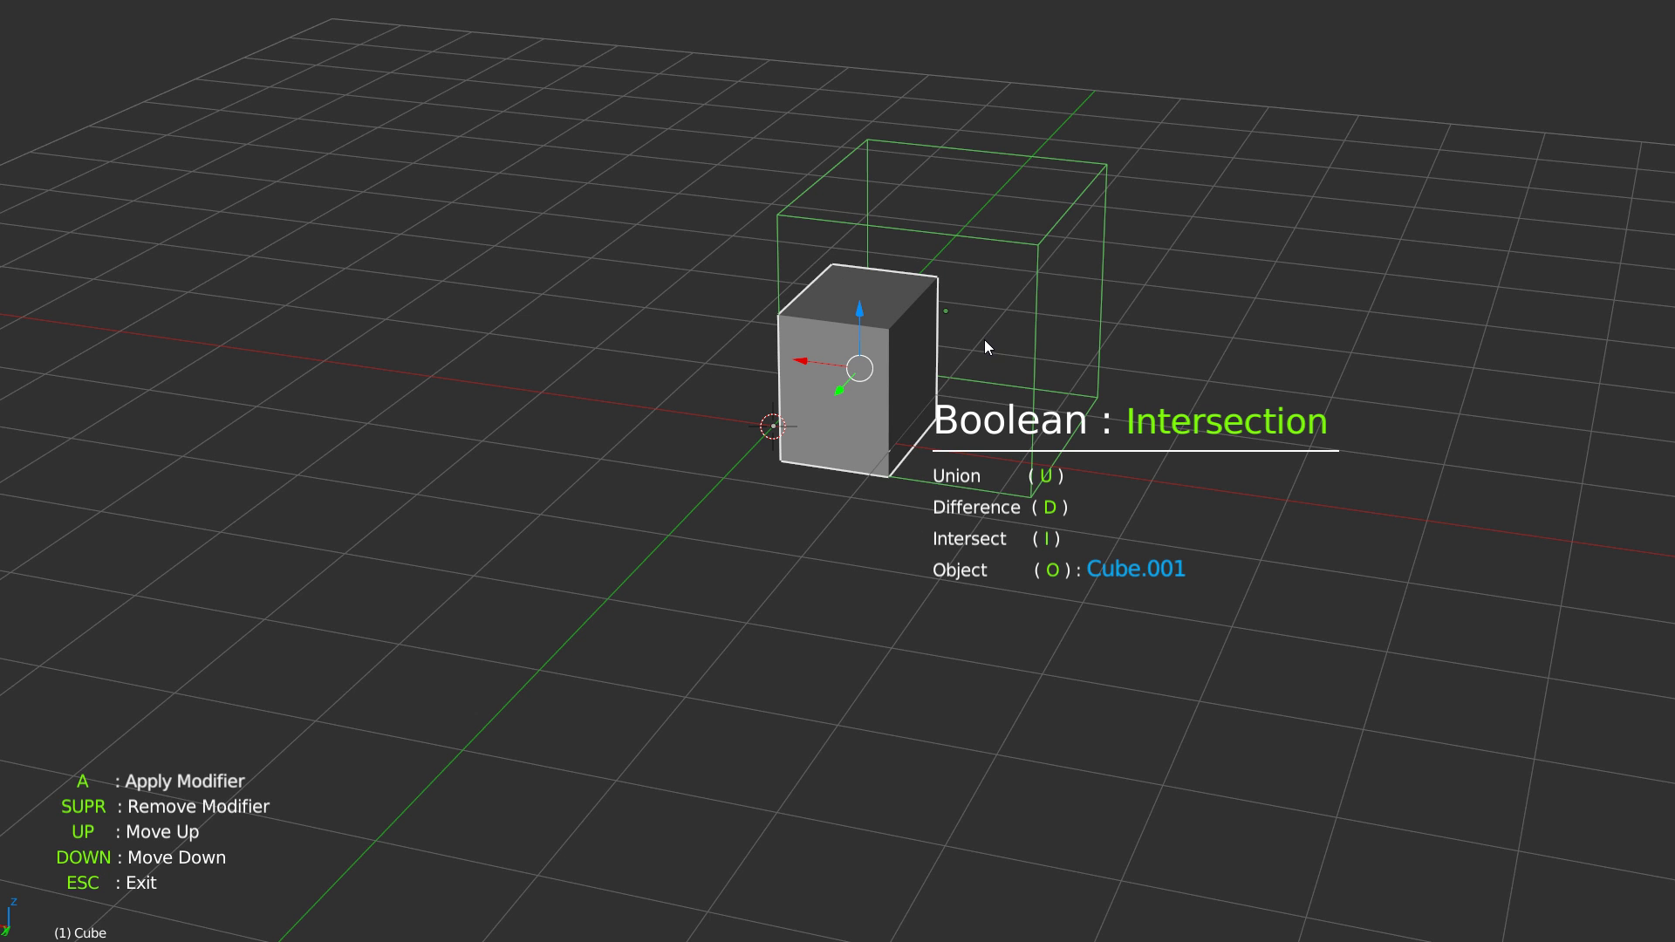
pyautogui.press('Delete')
# Step: Set the wireframe cutter cube back to Solid display
pyautogui.moveTo(987, 340)
pyautogui.mouseDown(button='middle')
pyautogui.moveTo(897, 365)
pyautogui.moveTo(966, 344)
pyautogui.mouseUp(button='middle')
pyautogui.click(1019, 342)
pyautogui.press('q')
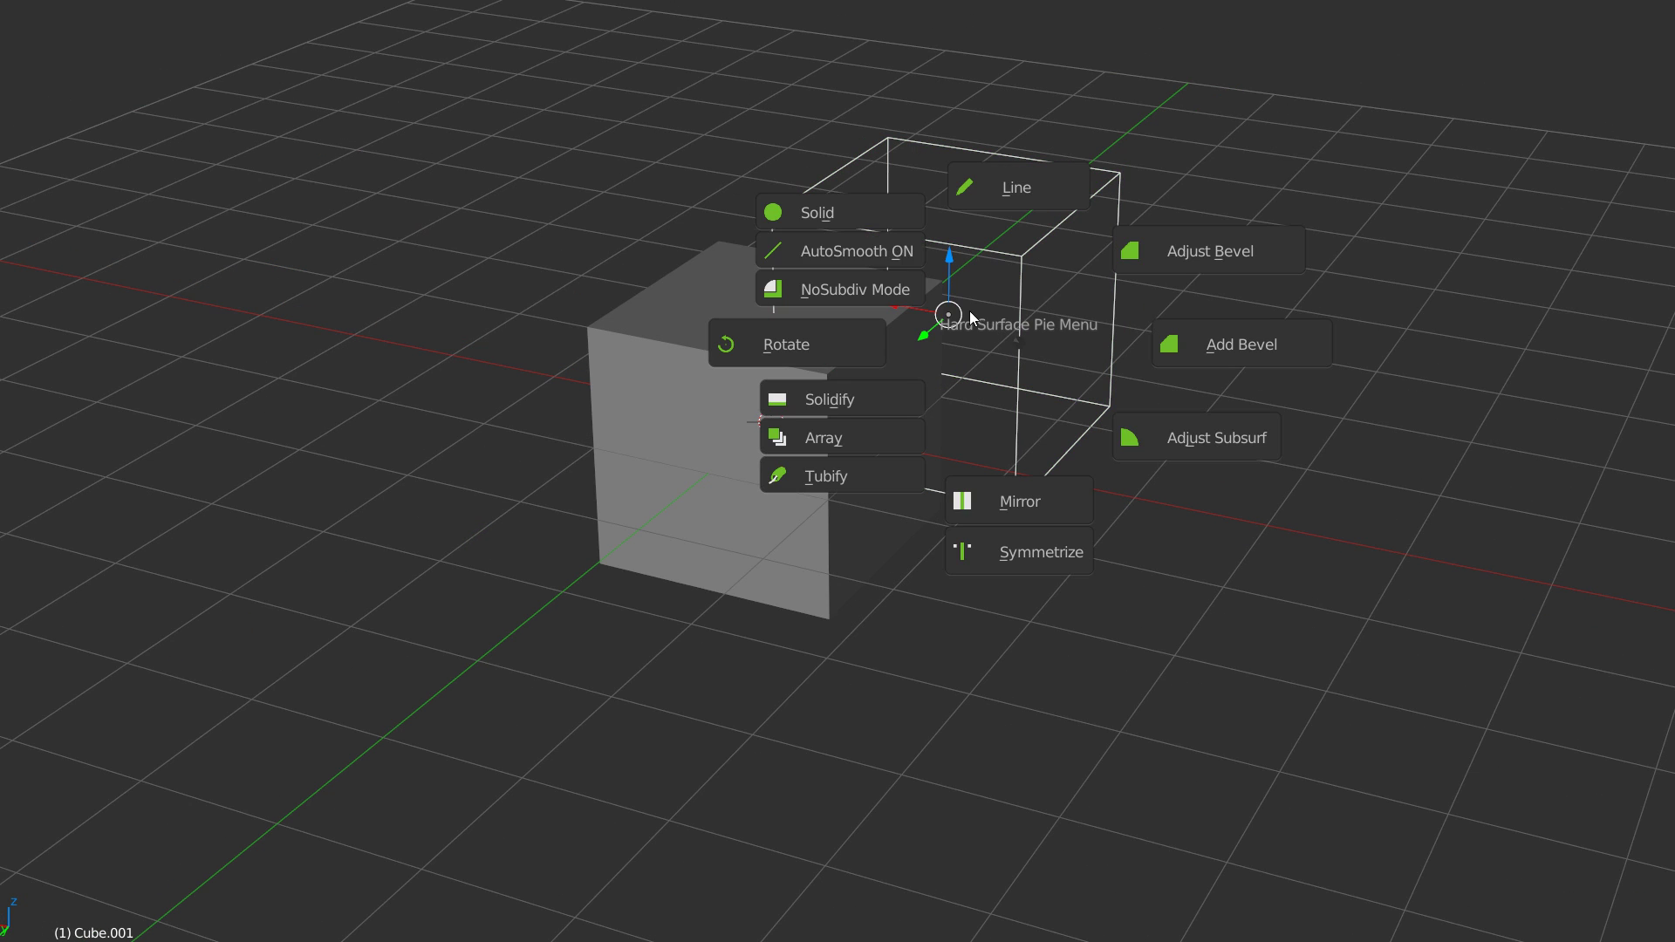
pyautogui.click(841, 214)
pyautogui.moveTo(840, 218); pyautogui.dragTo(912, 325, button='middle')
# Step: Select the cutter together with the main cube and cut the cube's corner with a Boolean Difference
pyautogui.keyDown('shift'); pyautogui.click(762, 457); pyautogui.keyUp('shift')
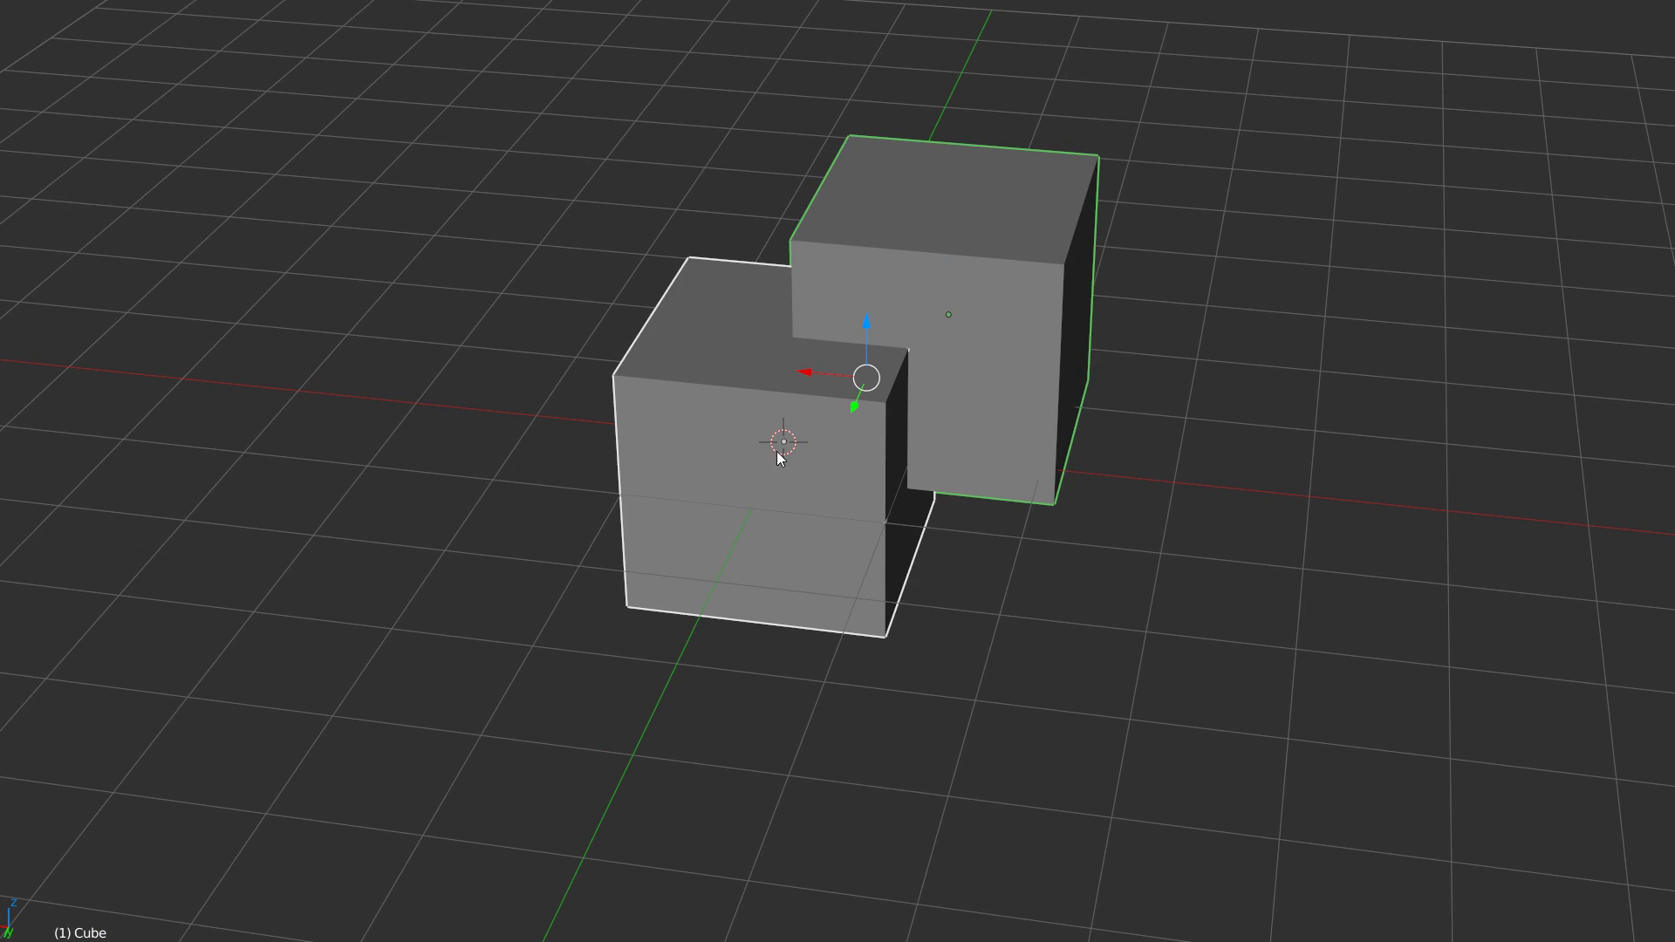
pyautogui.moveTo(763, 458); pyautogui.dragTo(851, 410, button='middle')
pyautogui.press('space')
pyautogui.click(1024, 315)
pyautogui.moveTo(1024, 315); pyautogui.dragTo(750, 485, button='middle')
pyautogui.press('Escape')
# Step: Split the cut-out corner into a separate piece with Rebool on the main cube
pyautogui.click(751, 484)
pyautogui.press('q')
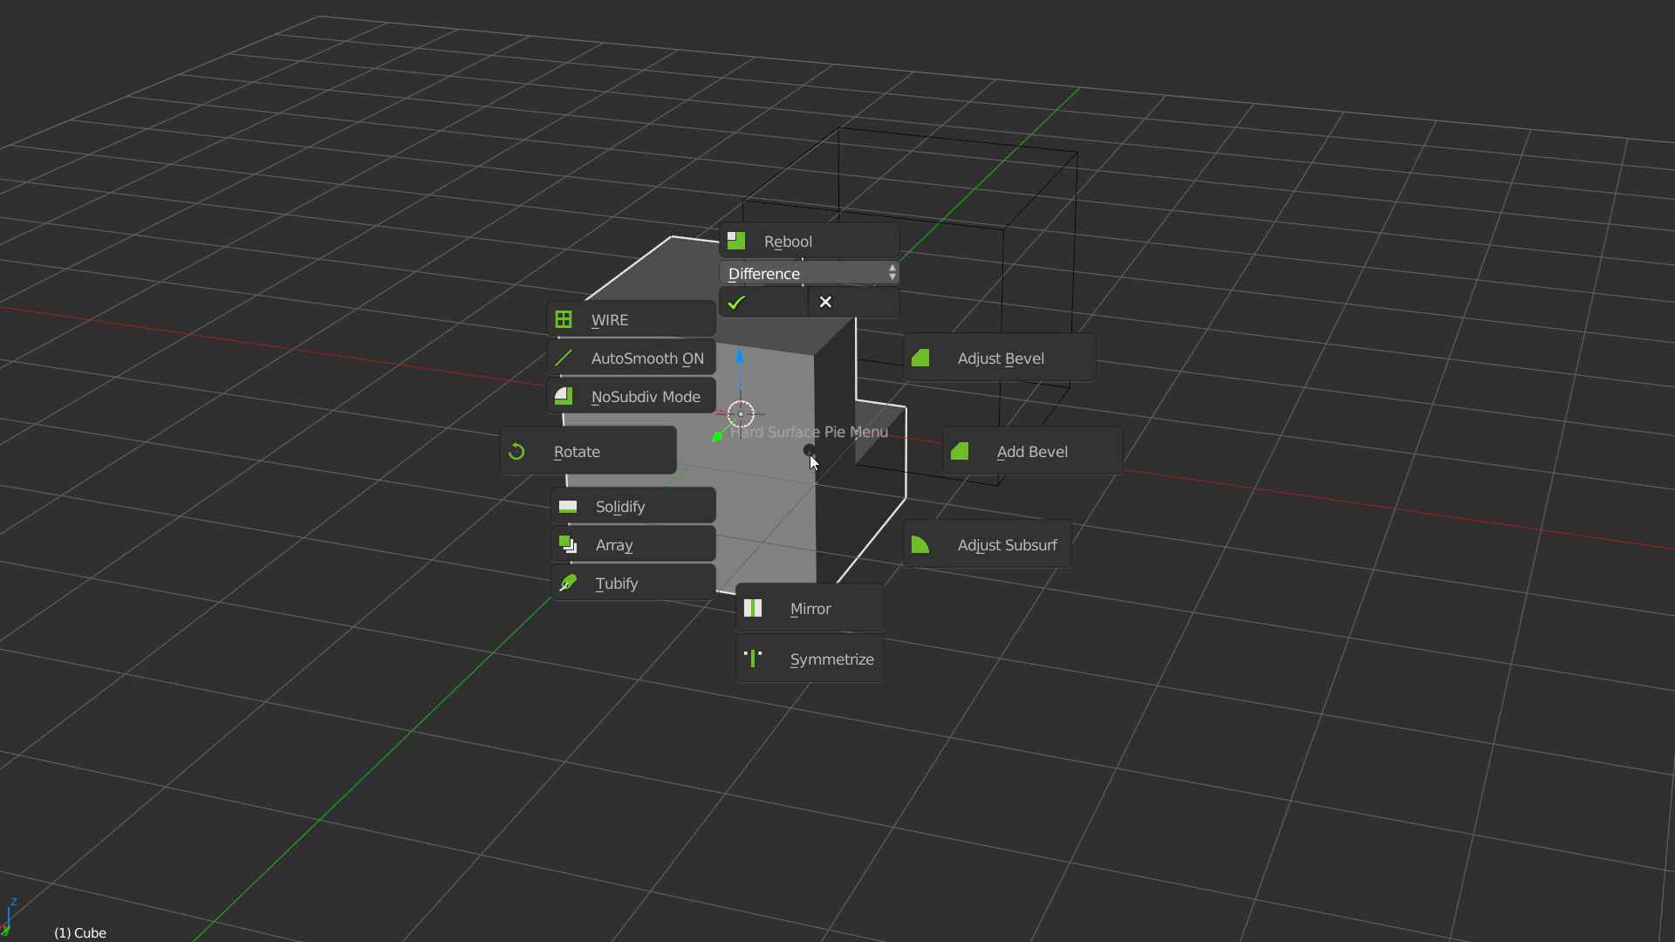
pyautogui.click(790, 242)
pyautogui.moveTo(788, 229); pyautogui.dragTo(876, 313, button='middle')
# Step: Add bevels to the split-off corner piece and the main block
pyautogui.click(869, 317)
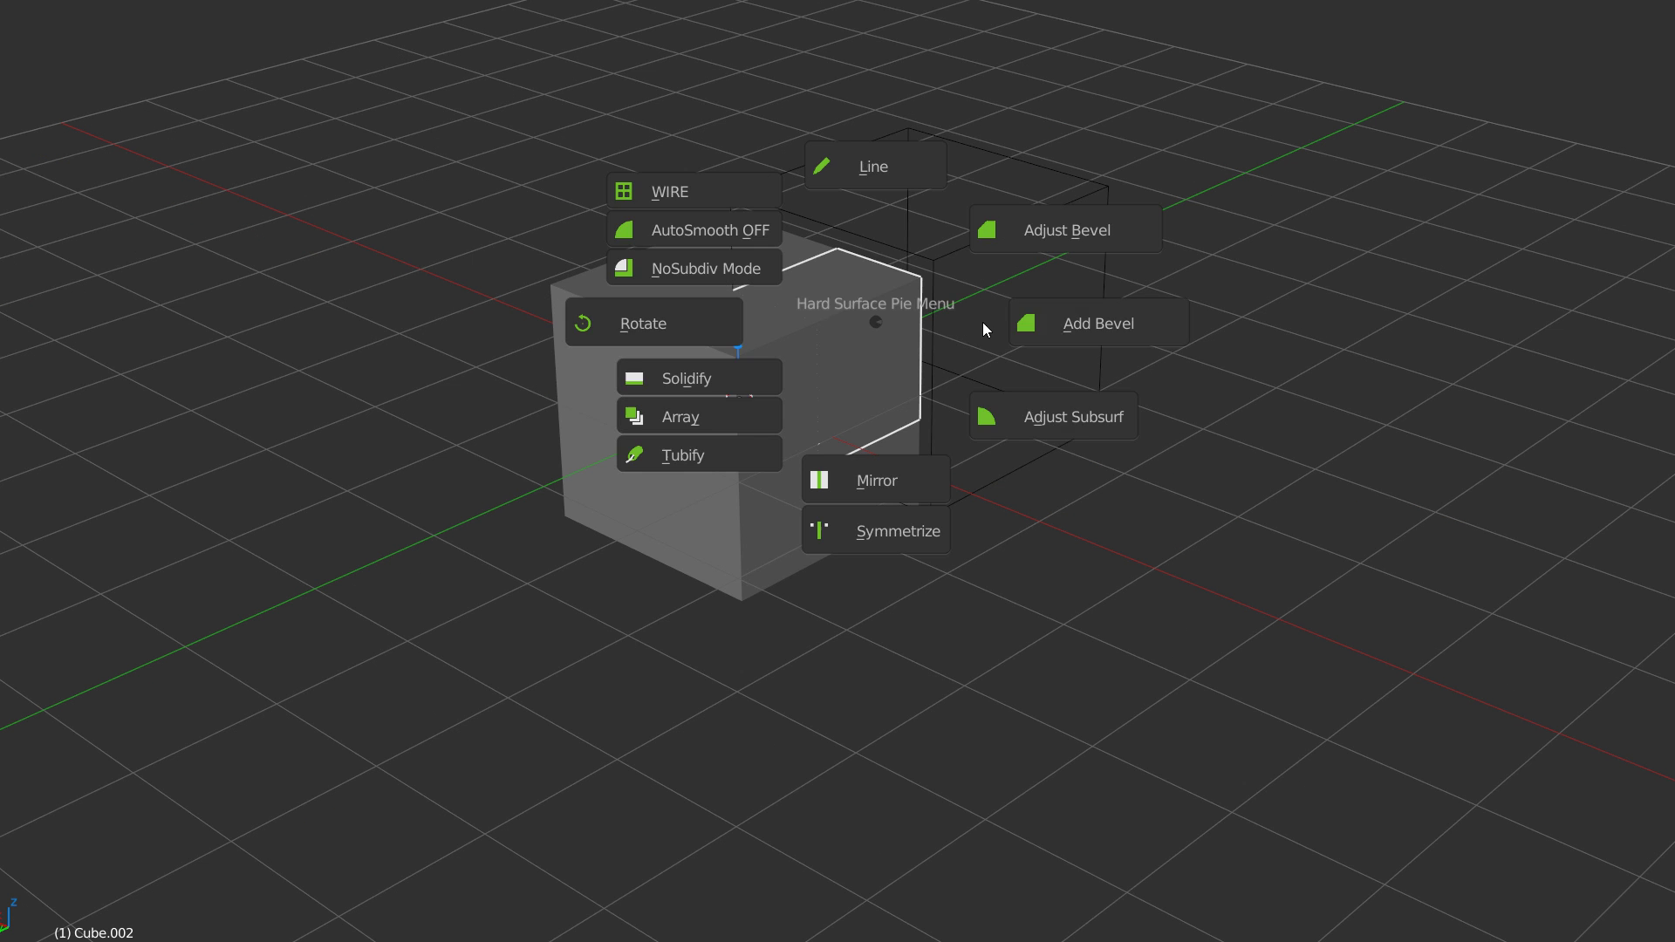
pyautogui.click(673, 431)
pyautogui.moveTo(808, 434); pyautogui.dragTo(842, 379, button='middle')
pyautogui.click(892, 318)
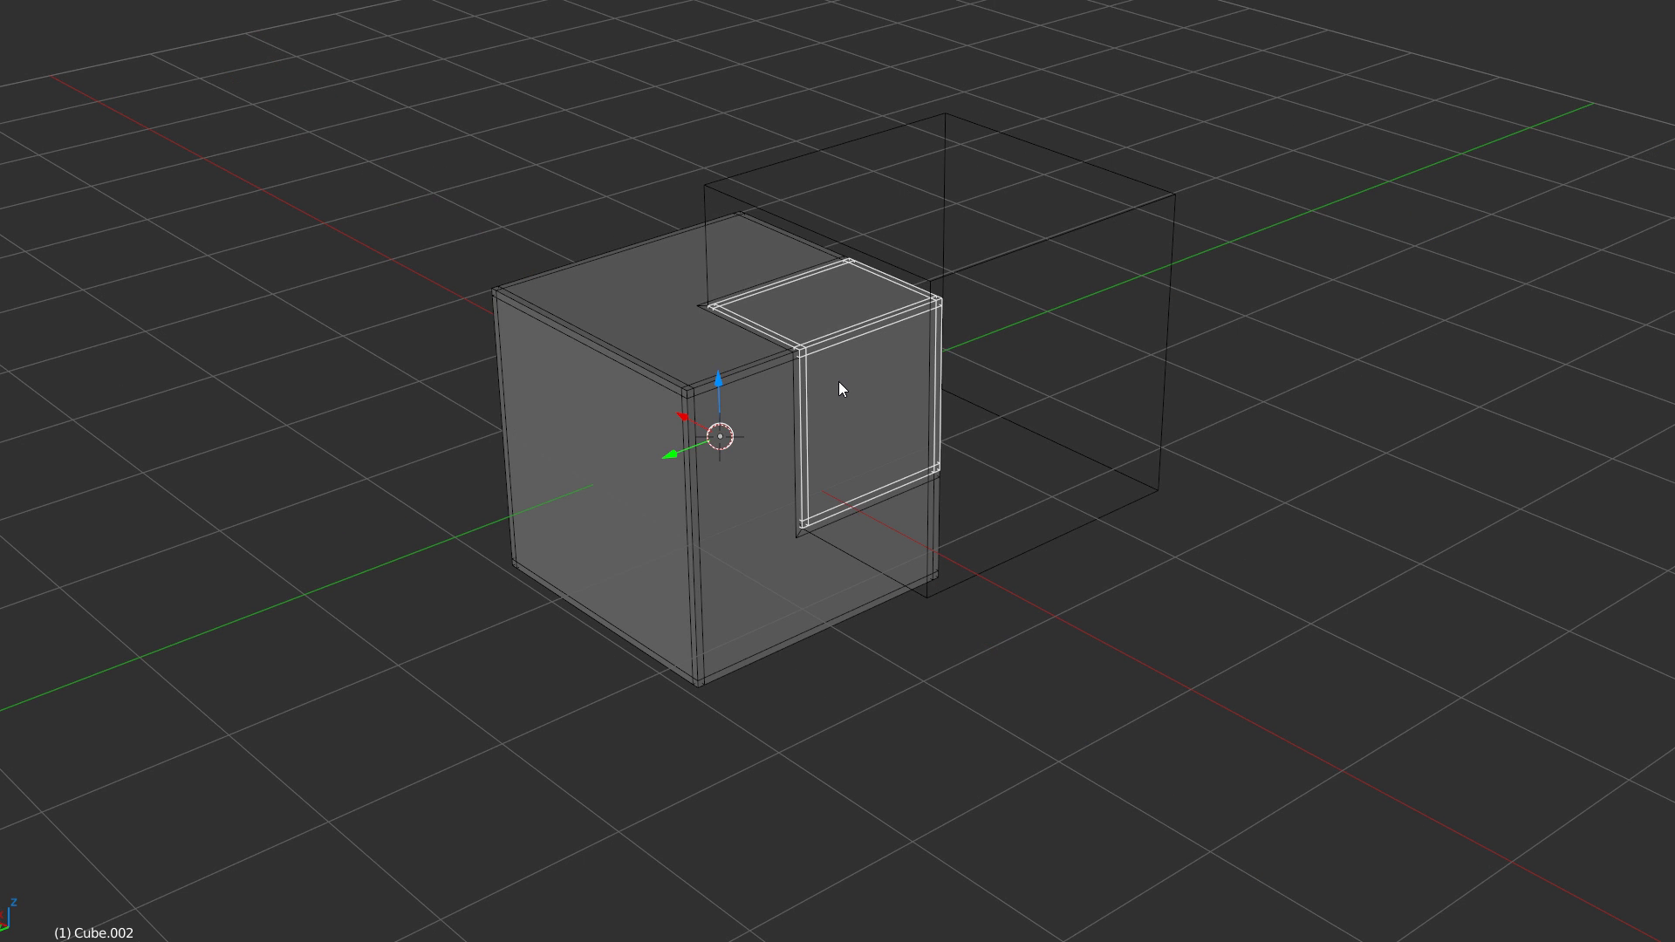
# Step: Delete both beveled pieces and add a fresh cube beside the remaining wireframe cutter
pyautogui.press('Delete')
pyautogui.click(741, 497)
pyautogui.press('Delete')
pyautogui.rightClick(845, 438)
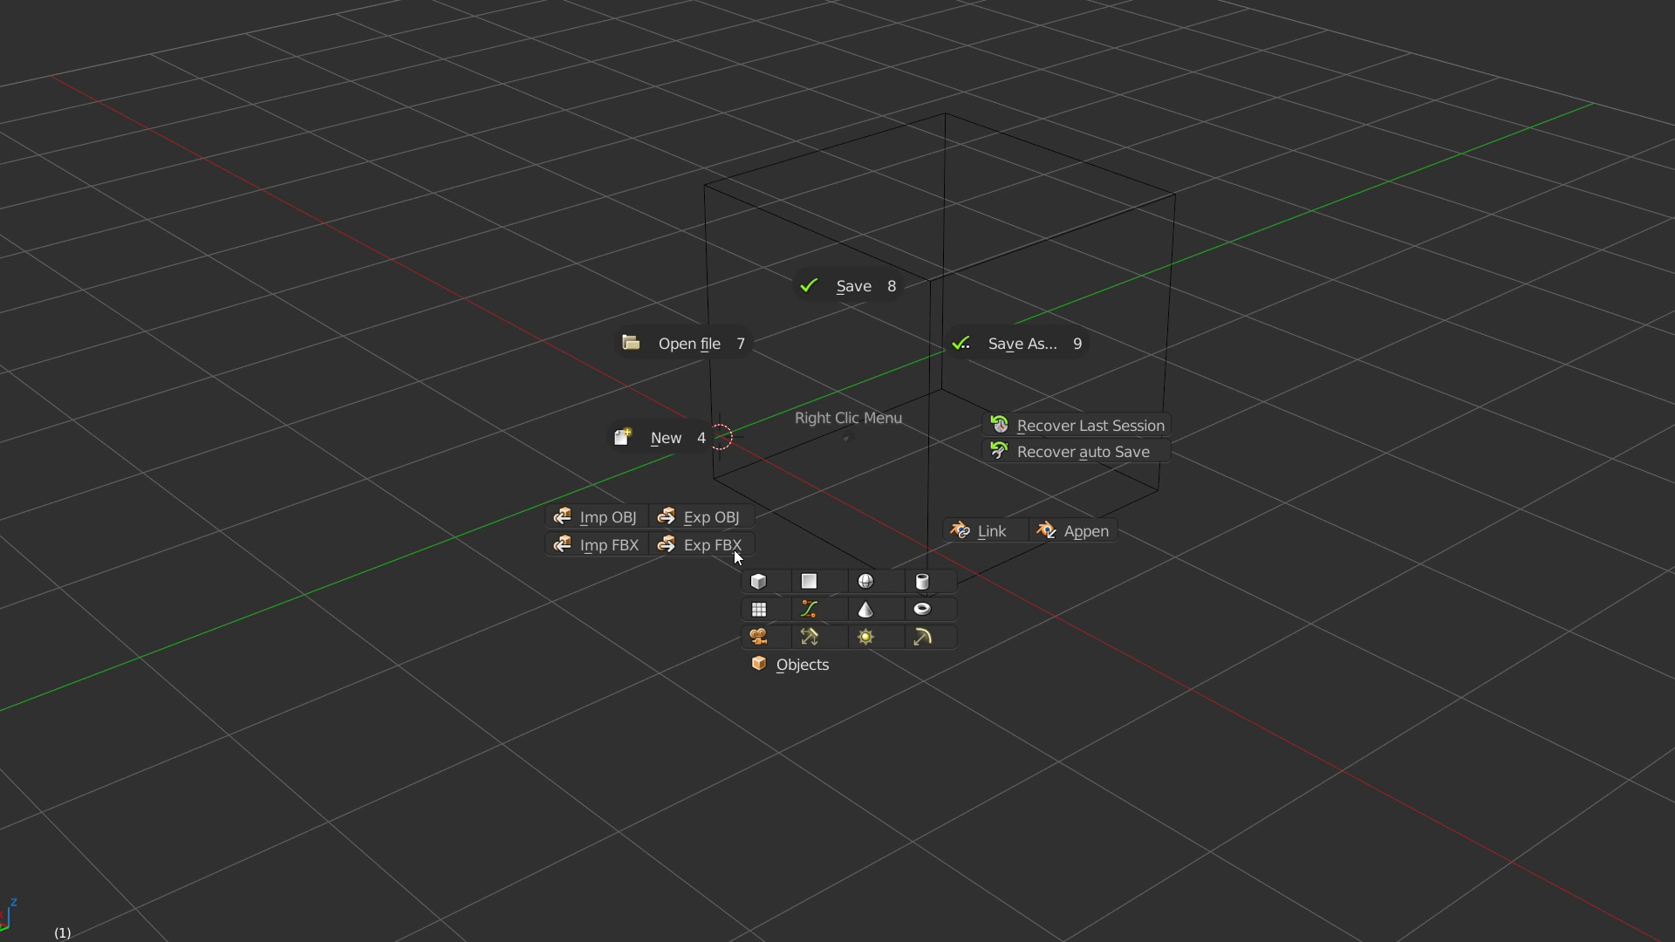
pyautogui.click(762, 576)
pyautogui.moveTo(762, 576); pyautogui.dragTo(846, 431, button='middle')
# Step: Select the wireframe cutter with the new cube and add a Boolean Difference between them
pyautogui.click(1039, 301)
pyautogui.keyDown('shift'); pyautogui.click(728, 518); pyautogui.keyUp('shift')
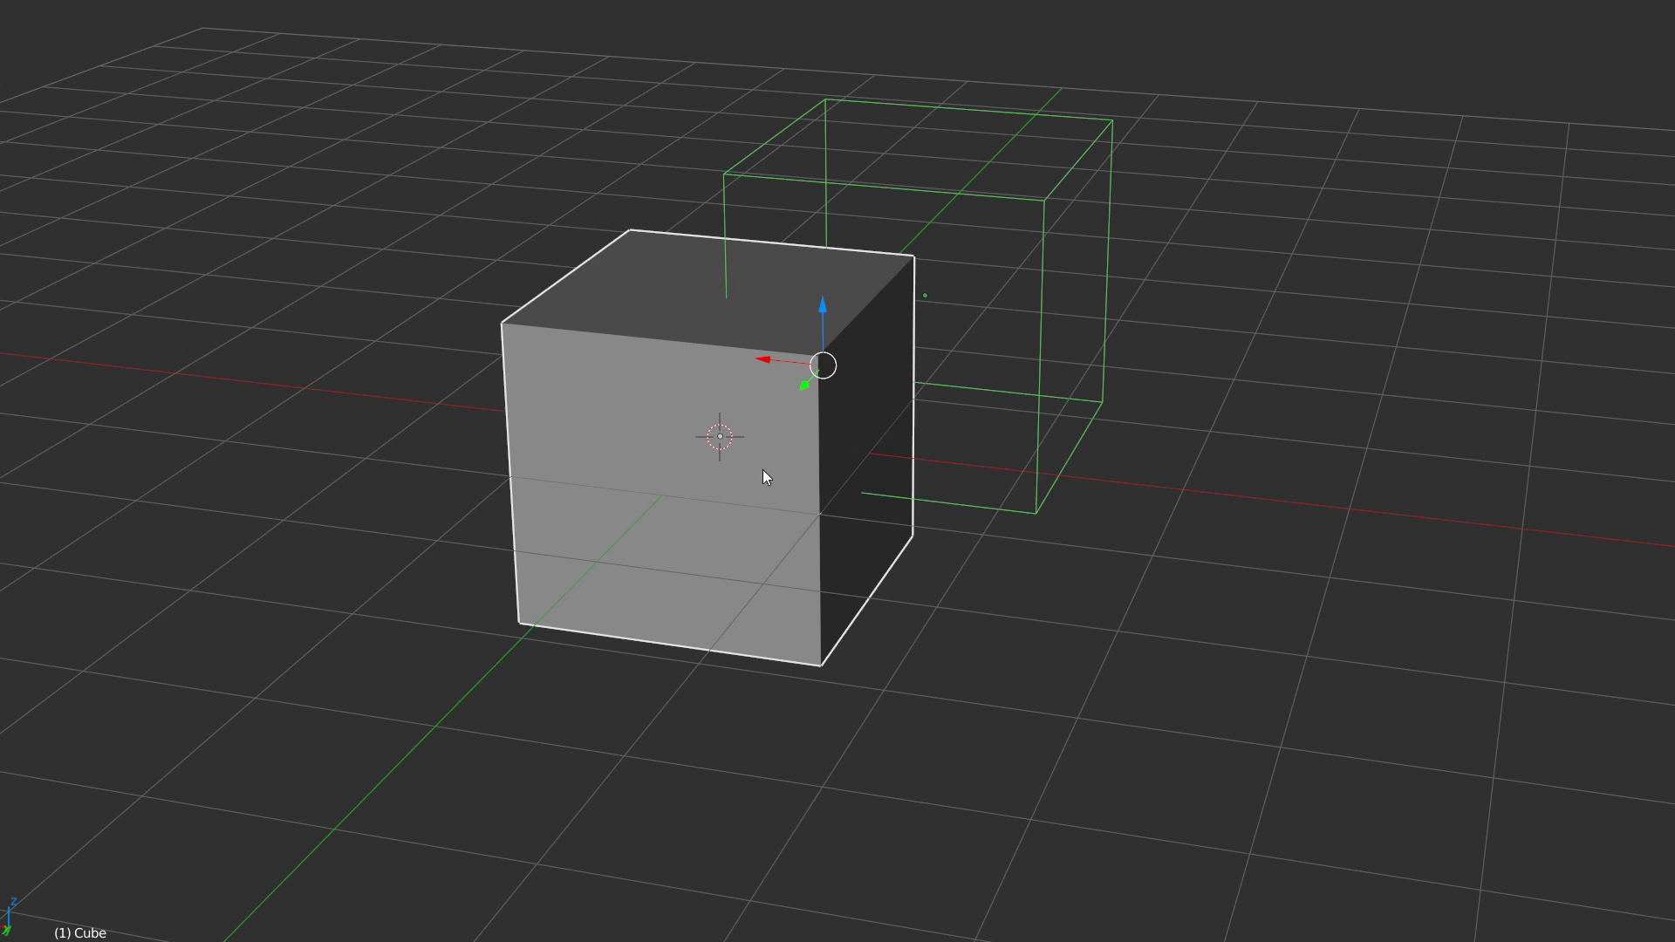
pyautogui.rightClick(861, 436)
pyautogui.click(995, 340)
pyautogui.moveTo(994, 340); pyautogui.dragTo(964, 353, button='middle')
pyautogui.press('Escape')
# Step: Reposition the wireframe cutter over the edge of the block
pyautogui.moveTo(1005, 255); pyautogui.dragTo(1069, 279, button='middle')
pyautogui.moveTo(771, 365); pyautogui.dragTo(808, 384)
pyautogui.click(1101, 311)
pyautogui.moveTo(884, 278); pyautogui.dragTo(973, 303)
# Step: Extrude the cutter's bottom face downward and shift it sideways in Edit Mode to form a slanted lower section
pyautogui.press('Tab')
pyautogui.moveTo(800, 315); pyautogui.dragTo(830, 254, button='middle')
pyautogui.rightClick(958, 432)
pyautogui.moveTo(963, 359); pyautogui.dragTo(954, 288, button='right')
pyautogui.rightClick(956, 384)
pyautogui.rightClick(943, 445)
pyautogui.moveTo(960, 371); pyautogui.dragTo(955, 423, button='middle')
pyautogui.press('e')
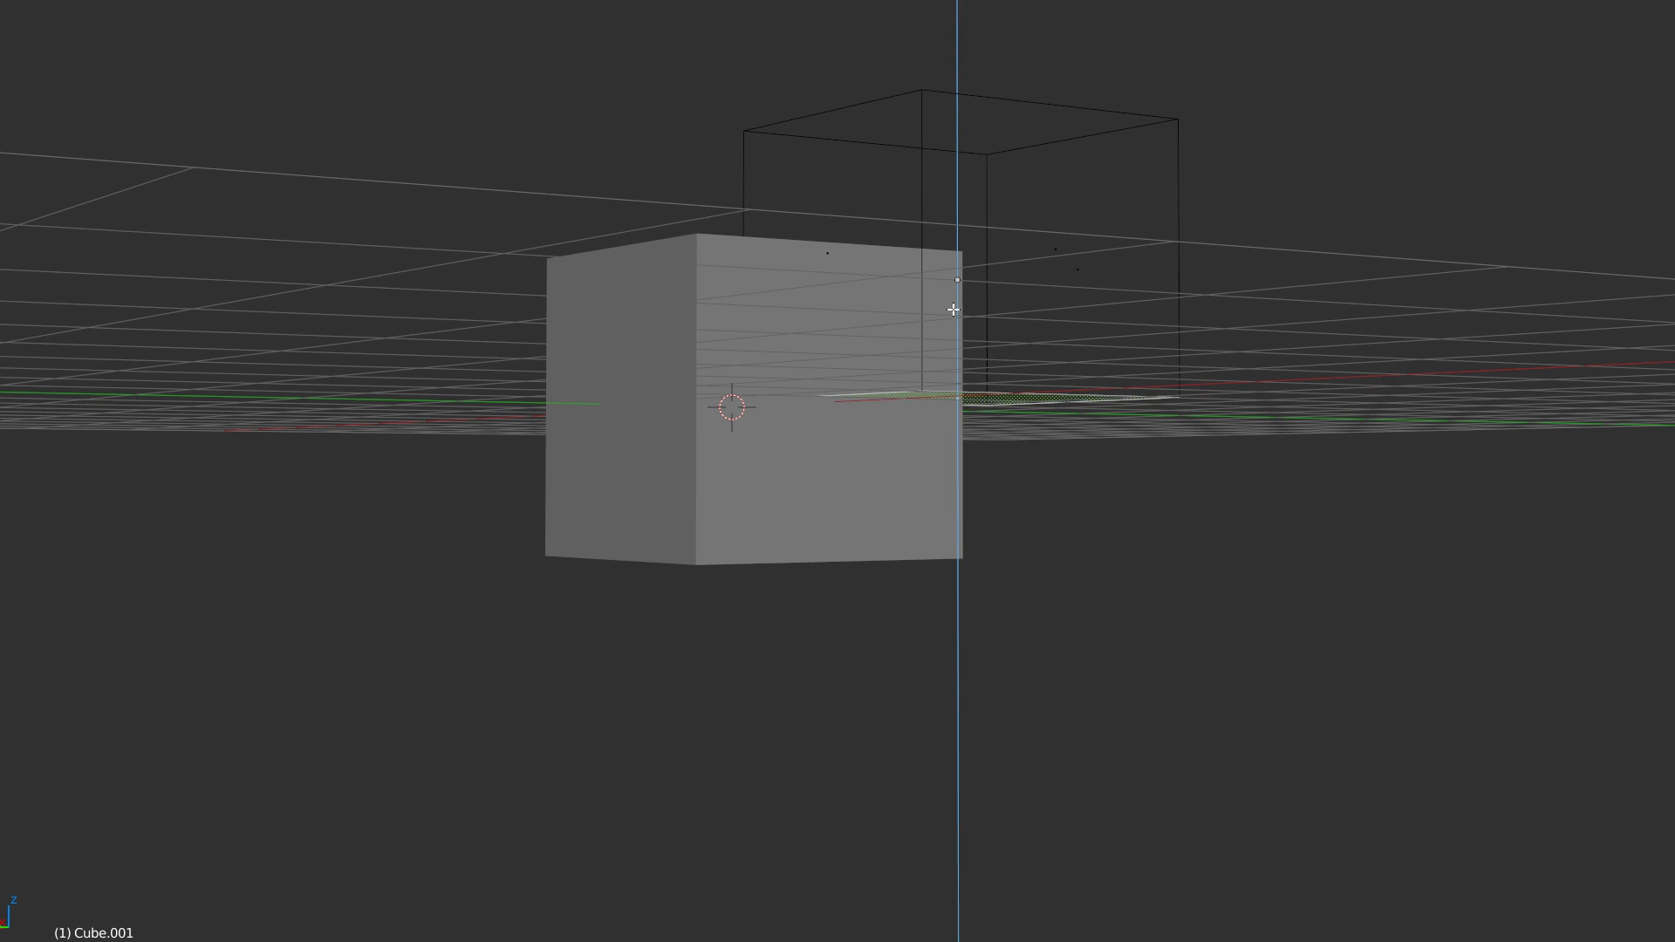
pyautogui.click(970, 480)
pyautogui.moveTo(840, 417); pyautogui.dragTo(838, 331, button='middle')
pyautogui.moveTo(897, 427); pyautogui.dragTo(968, 436)
pyautogui.press('Tab')
# Step: Cut the block with the reshaped, slanted cutter using the modal Boolean set to Difference
pyautogui.click(949, 279)
pyautogui.moveTo(911, 301); pyautogui.dragTo(750, 466, button='middle')
pyautogui.click(709, 434)
pyautogui.press('space')
pyautogui.click(922, 342)
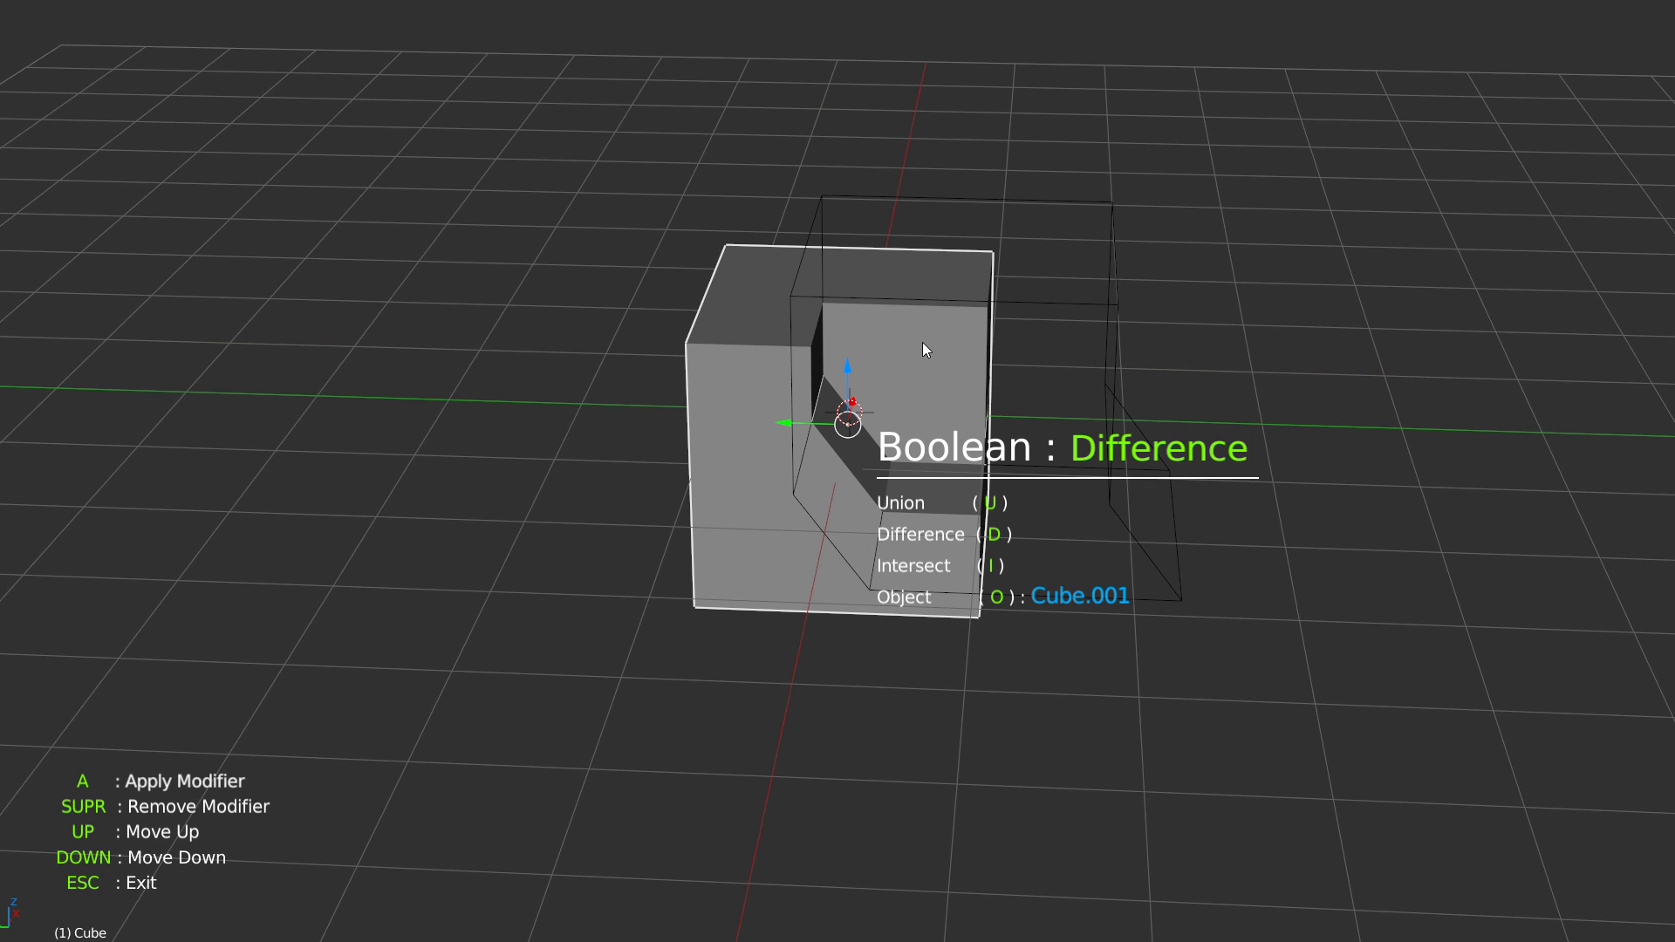
pyautogui.press('Escape')
pyautogui.moveTo(921, 344)
pyautogui.mouseDown(button='middle')
pyautogui.moveTo(964, 374)
pyautogui.moveTo(897, 365)
pyautogui.mouseUp(button='middle')
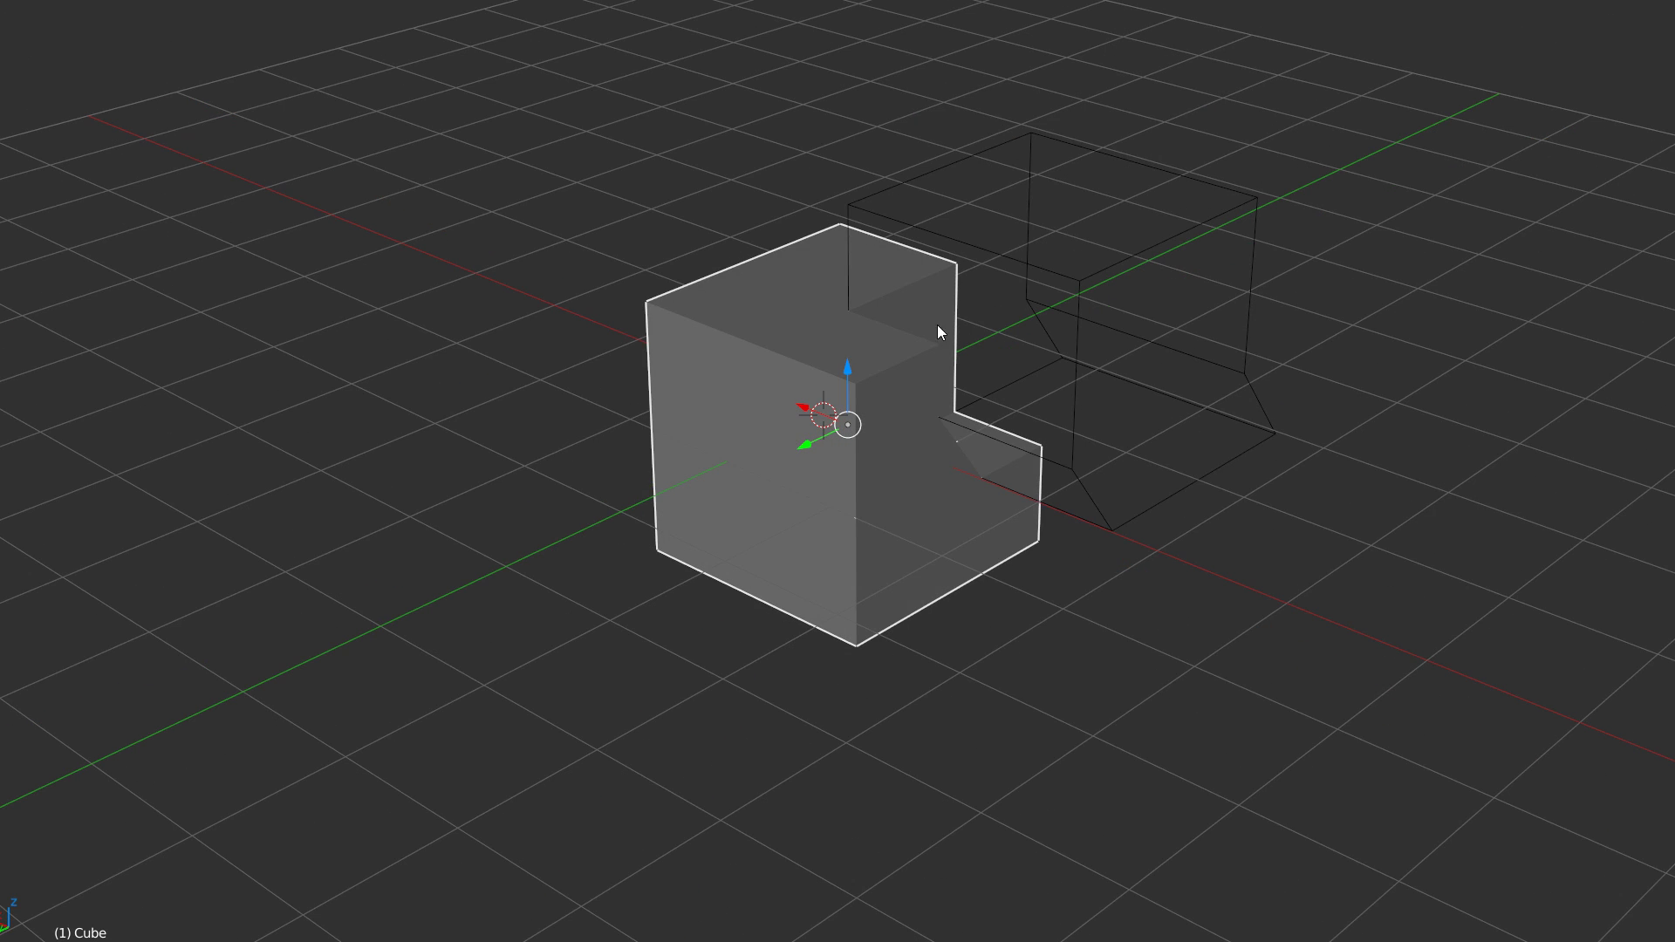
# Step: Move the wireframe cutter horizontally to the opposite side of the block
pyautogui.click(1096, 306)
pyautogui.moveTo(1096, 306); pyautogui.dragTo(1012, 332, button='middle')
pyautogui.press('g')
pyautogui.hotkey('shift', 'z')
pyautogui.click(591, 362)
# Step: Select the relocated cutter with the block and cut it out of the block with Direct Boolean
pyautogui.click(913, 444)
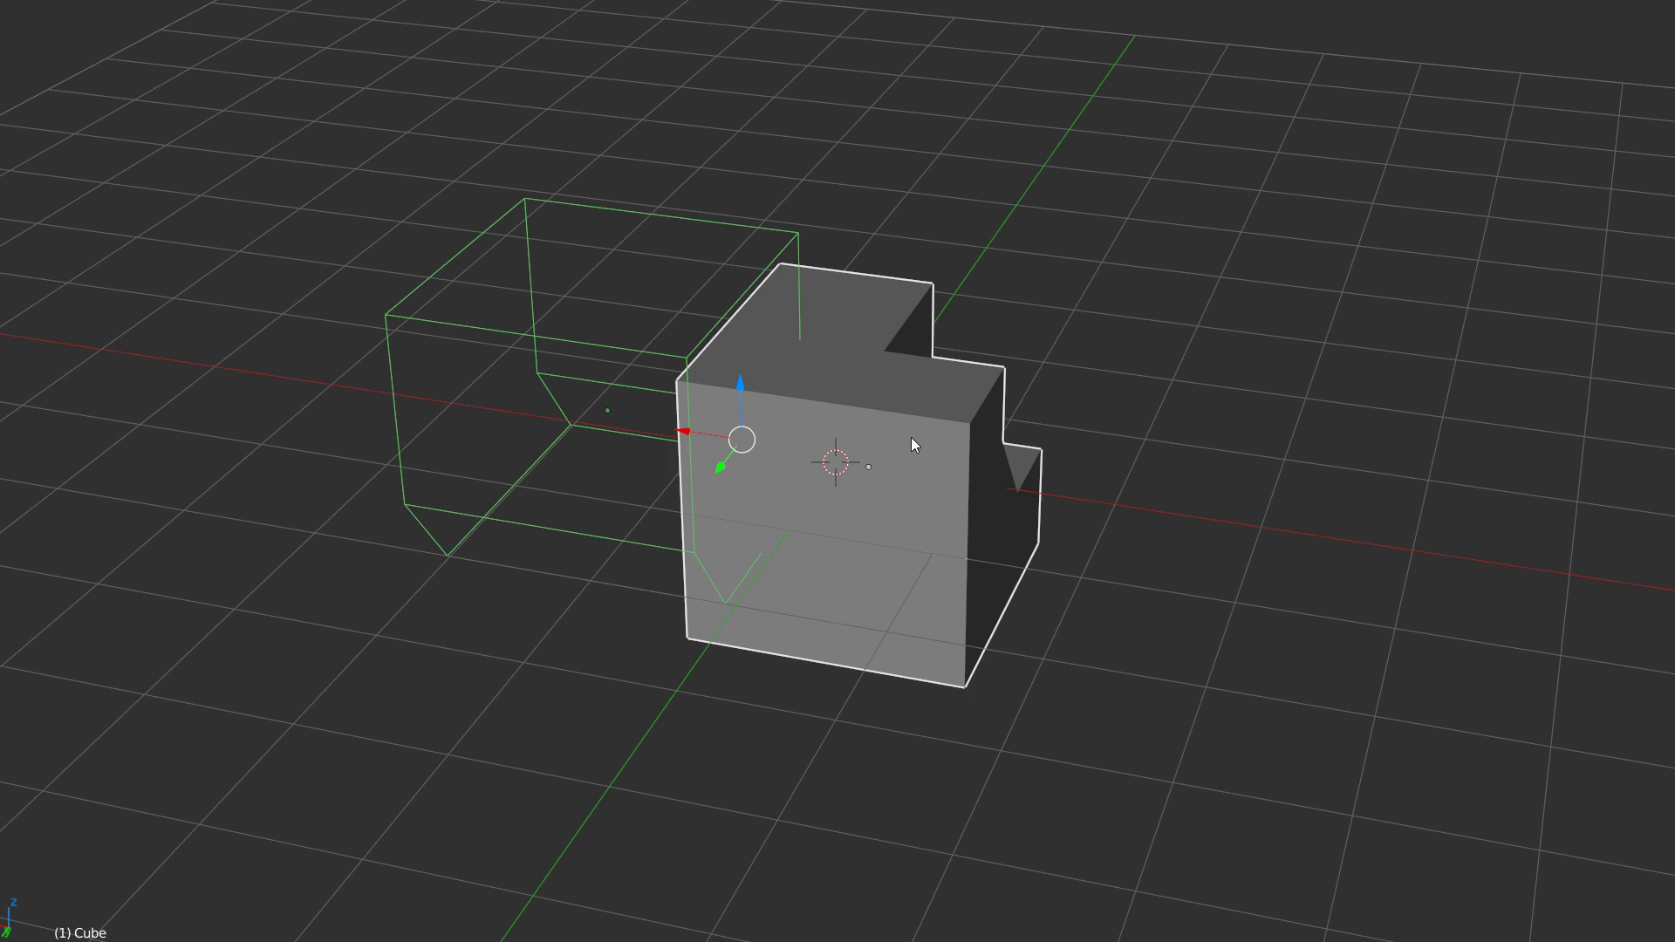
pyautogui.hotkey('alt', 'v')
pyautogui.click(1063, 348)
pyautogui.moveTo(1004, 353); pyautogui.dragTo(1059, 384, button='middle')
pyautogui.click(664, 305)
pyautogui.click(1054, 384)
pyautogui.press('q')
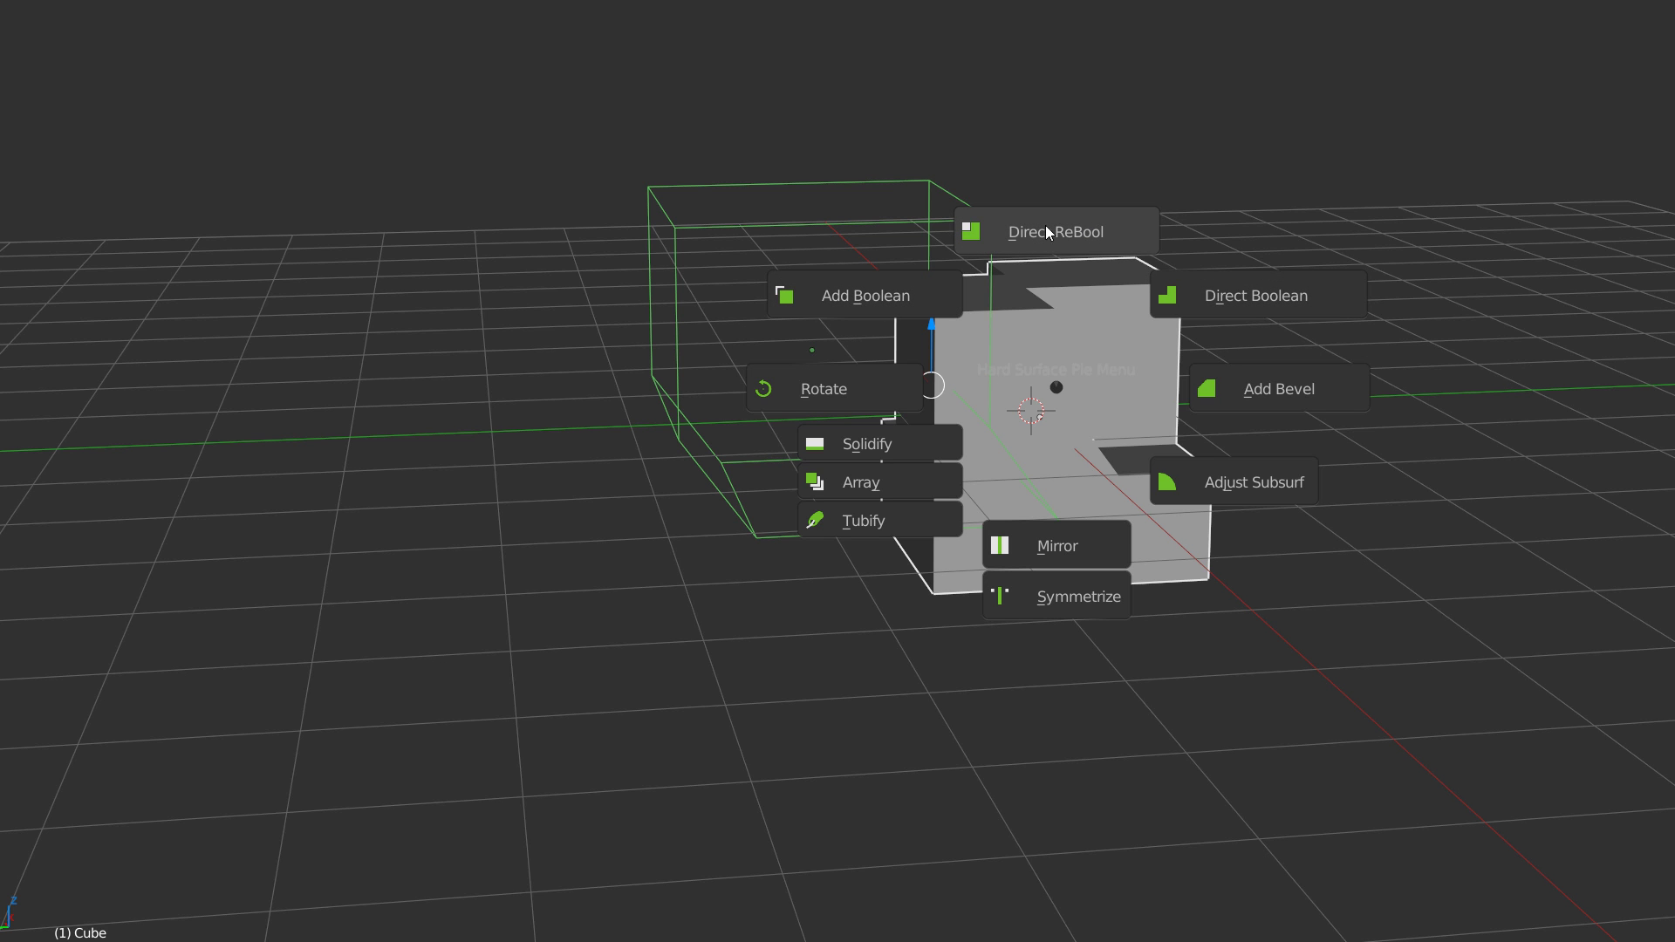
pyautogui.click(1218, 295)
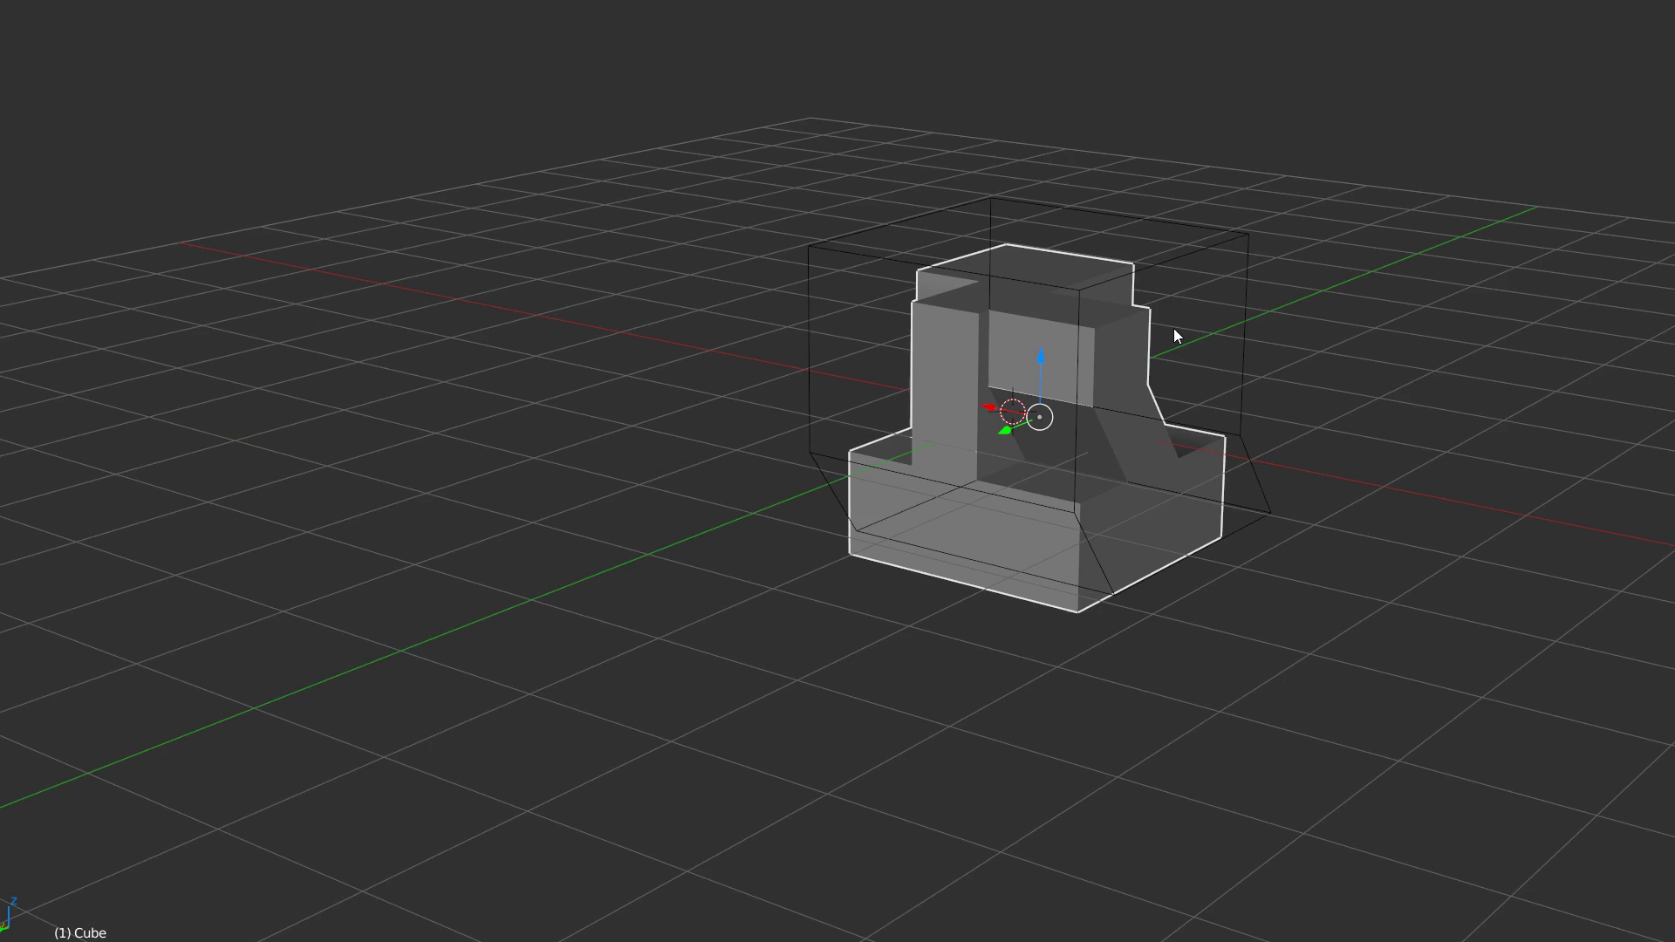
# Step: Inspect the mesh of the cut block in Edit Mode and return to Object Mode
pyautogui.moveTo(1012, 381); pyautogui.dragTo(580, 437, button='middle')
pyautogui.press('Tab')
pyautogui.click(876, 326)
pyautogui.press('Tab')
# Step: Select the wireframe cutter and move it to overlap another corner of the cut block
pyautogui.click(1022, 210)
pyautogui.scroll(-2, 1060, 324)
pyautogui.rightClick(1164, 241)
pyautogui.scroll(3, 692, 398)
pyautogui.moveTo(689, 398); pyautogui.dragTo(765, 361, button='middle')
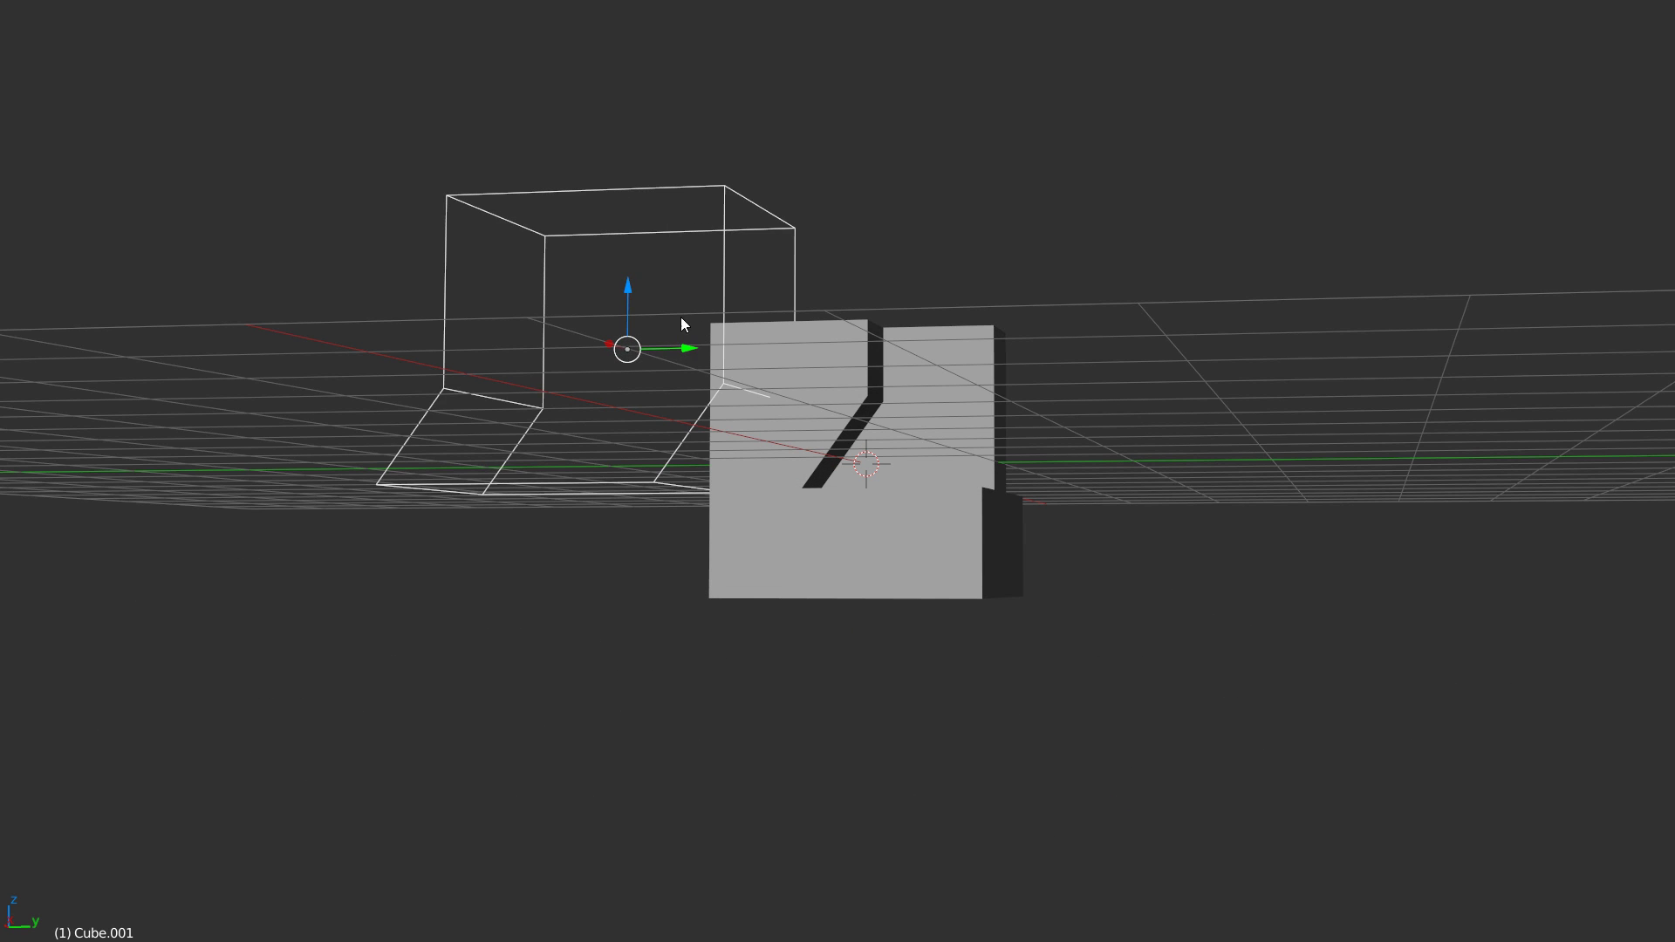
pyautogui.moveTo(628, 290)
pyautogui.mouseDown()
pyautogui.moveTo(636, 329)
pyautogui.moveTo(636, 296)
pyautogui.mouseUp()
pyautogui.moveTo(636, 296); pyautogui.dragTo(693, 352, button='middle')
pyautogui.moveTo(693, 350); pyautogui.dragTo(754, 355)
pyautogui.moveTo(754, 354); pyautogui.dragTo(1061, 159, button='middle')
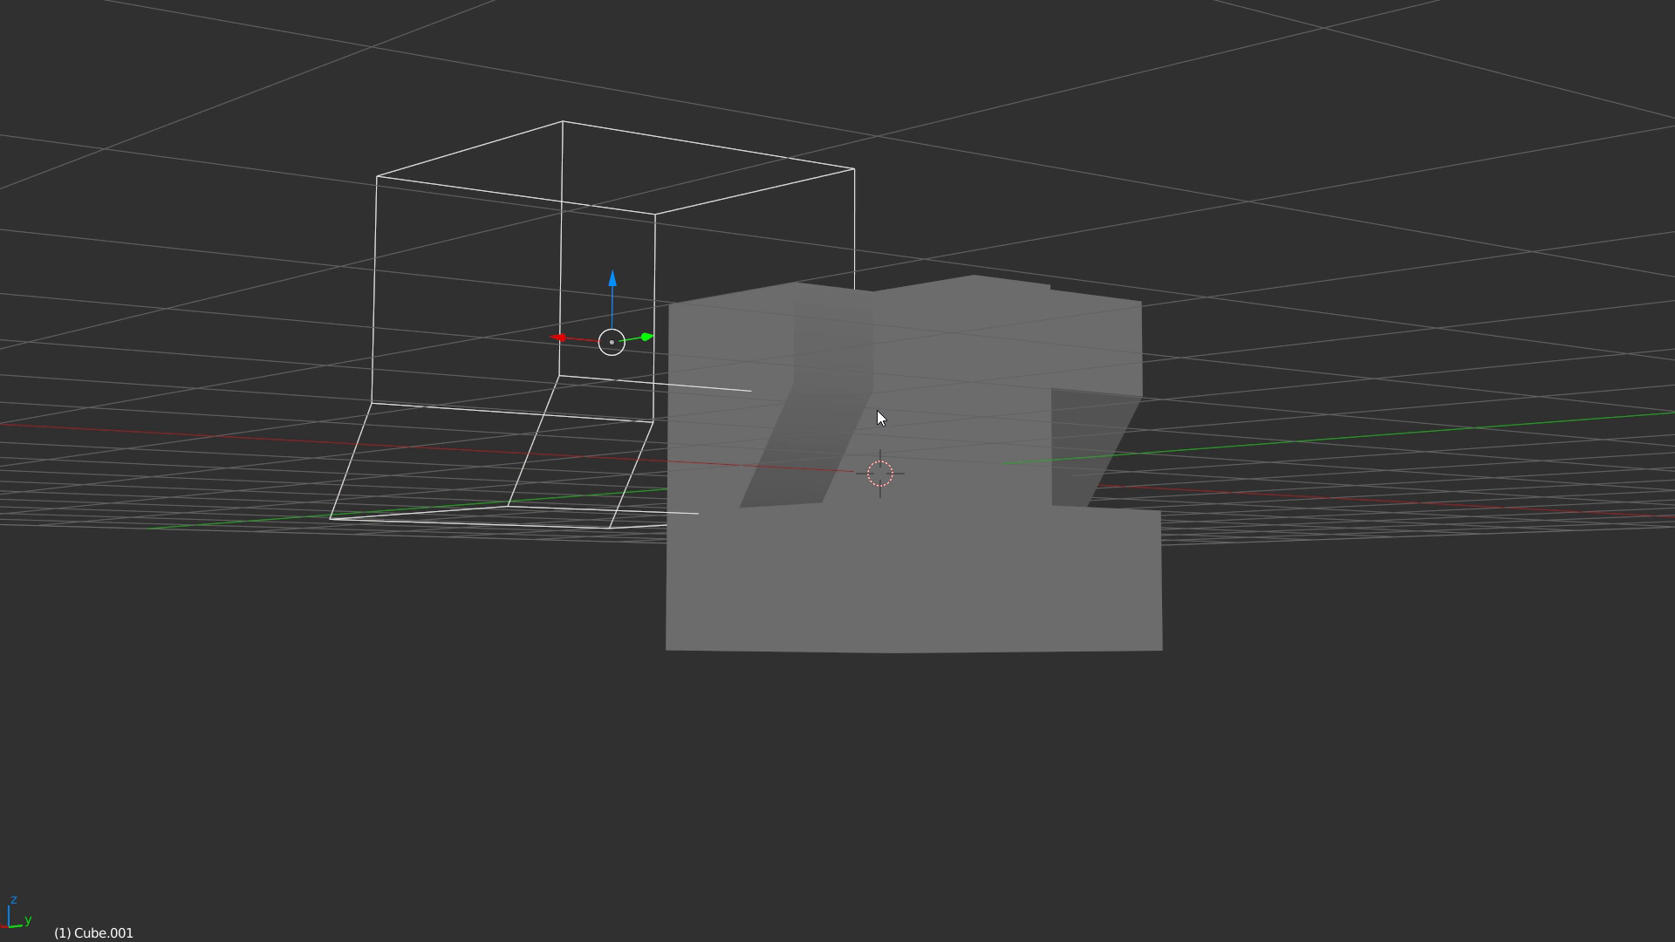
# Step: Examine the Hard Surface and modal tools offered for the wireframe cutter and the cut block
pyautogui.press('space')
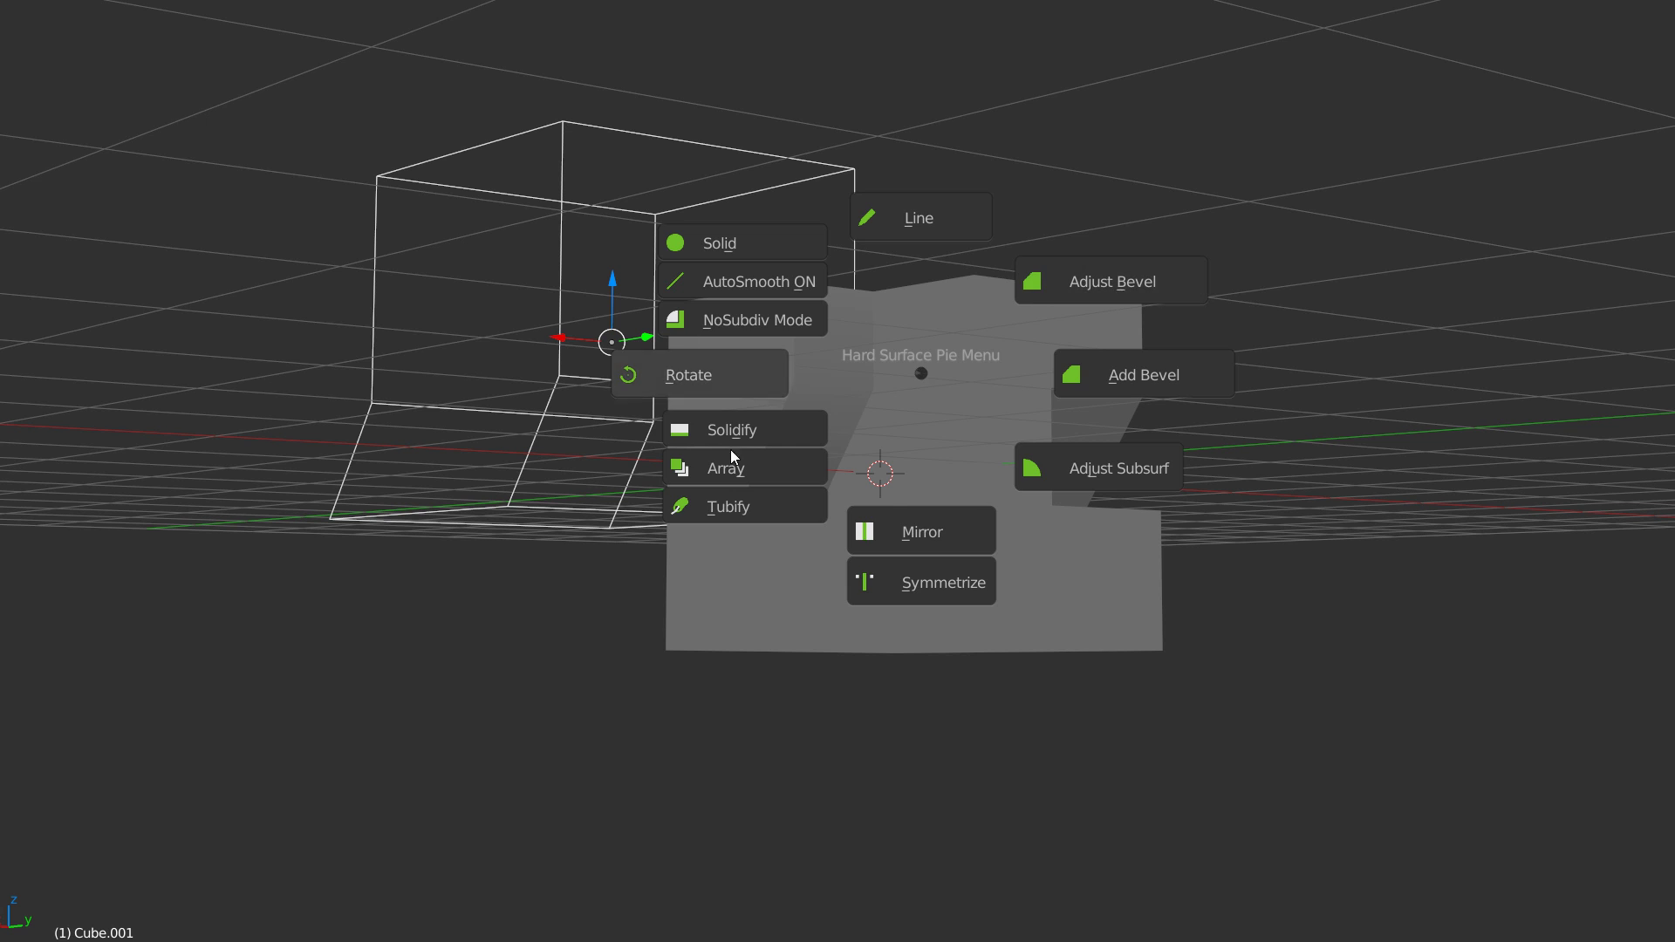
pyautogui.press('Escape')
pyautogui.press('space')
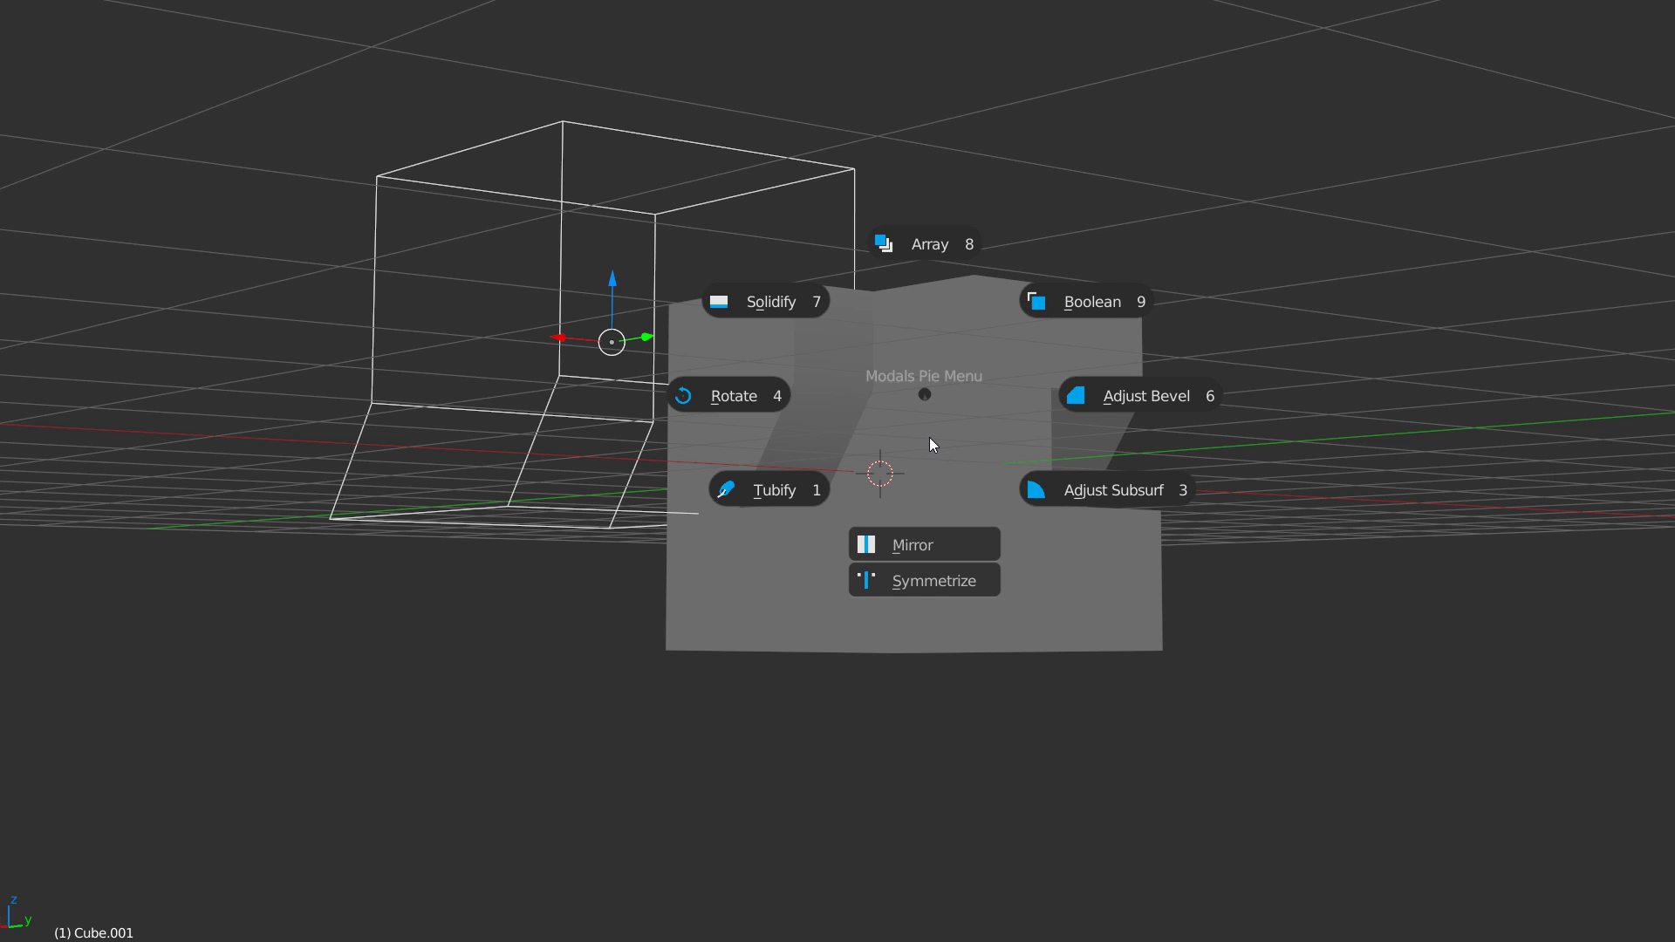
pyautogui.press('Escape')
pyautogui.moveTo(859, 342); pyautogui.dragTo(876, 390, button='middle')
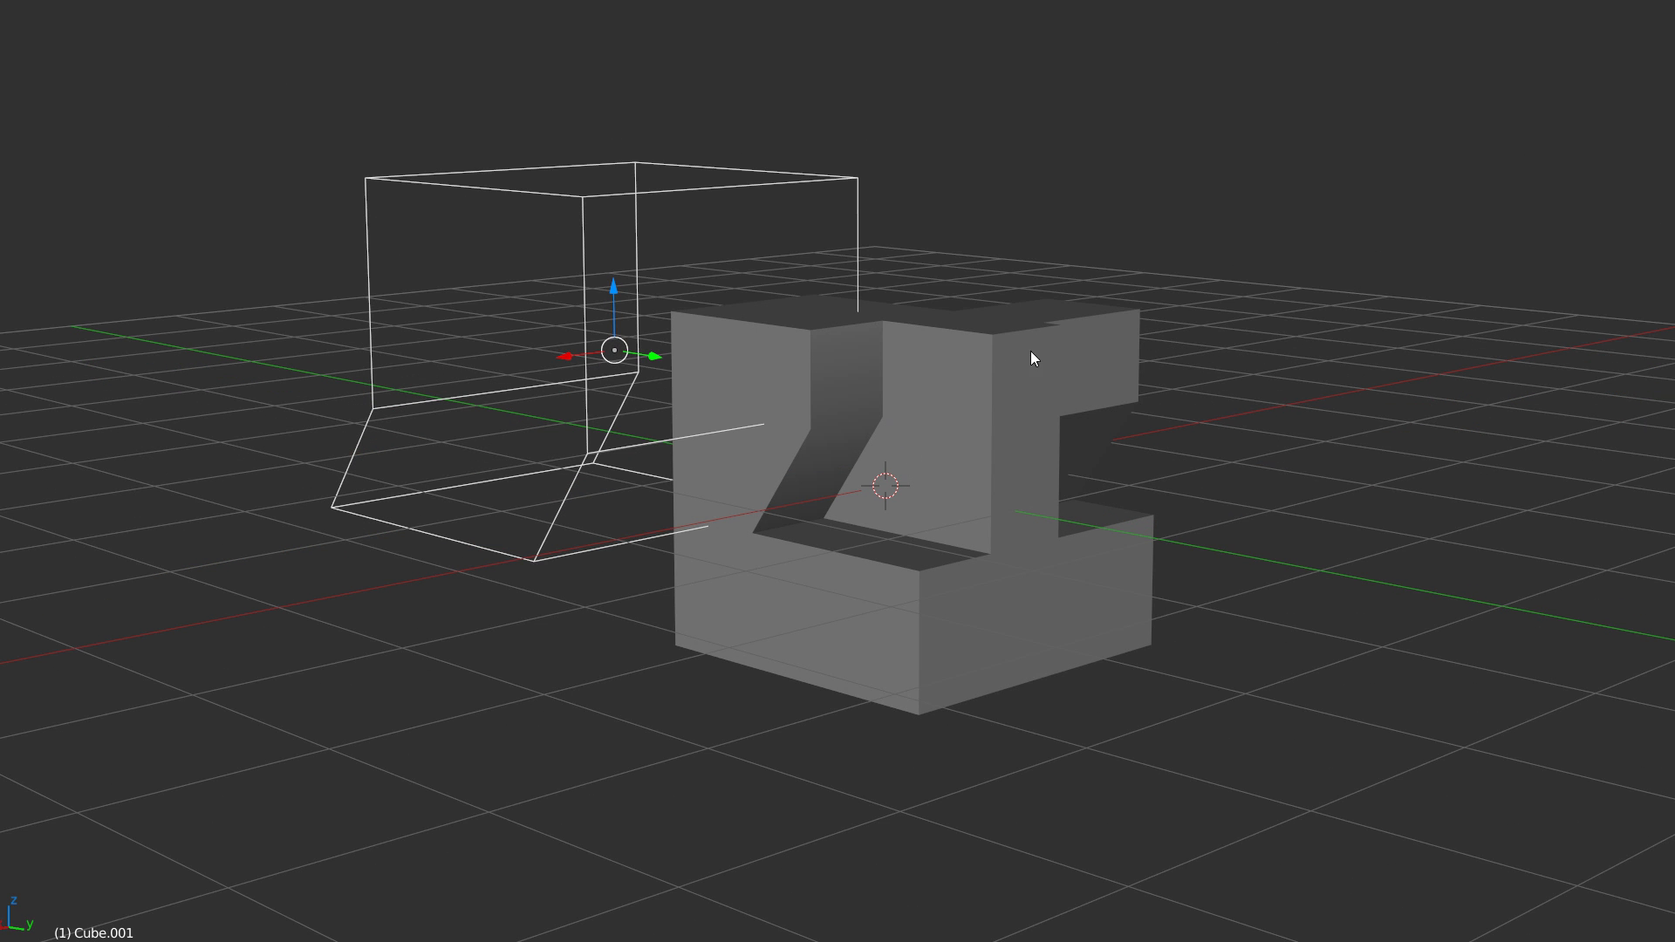
pyautogui.hotkey('shift', 'q')
pyautogui.press('Escape')
pyautogui.click(974, 409)
pyautogui.hotkey('shift', 'q')
pyautogui.click(851, 328)
pyautogui.moveTo(846, 317); pyautogui.dragTo(931, 353, button='middle')
pyautogui.click(846, 250)
pyautogui.click(976, 368)
# Step: Split the block along the wireframe cutter with Direct ReBool and try the Hard Surface tools on the resulting pieces
pyautogui.click(830, 169)
pyautogui.keyDown('shift'); pyautogui.click(1002, 321); pyautogui.keyUp('shift')
pyautogui.press('q')
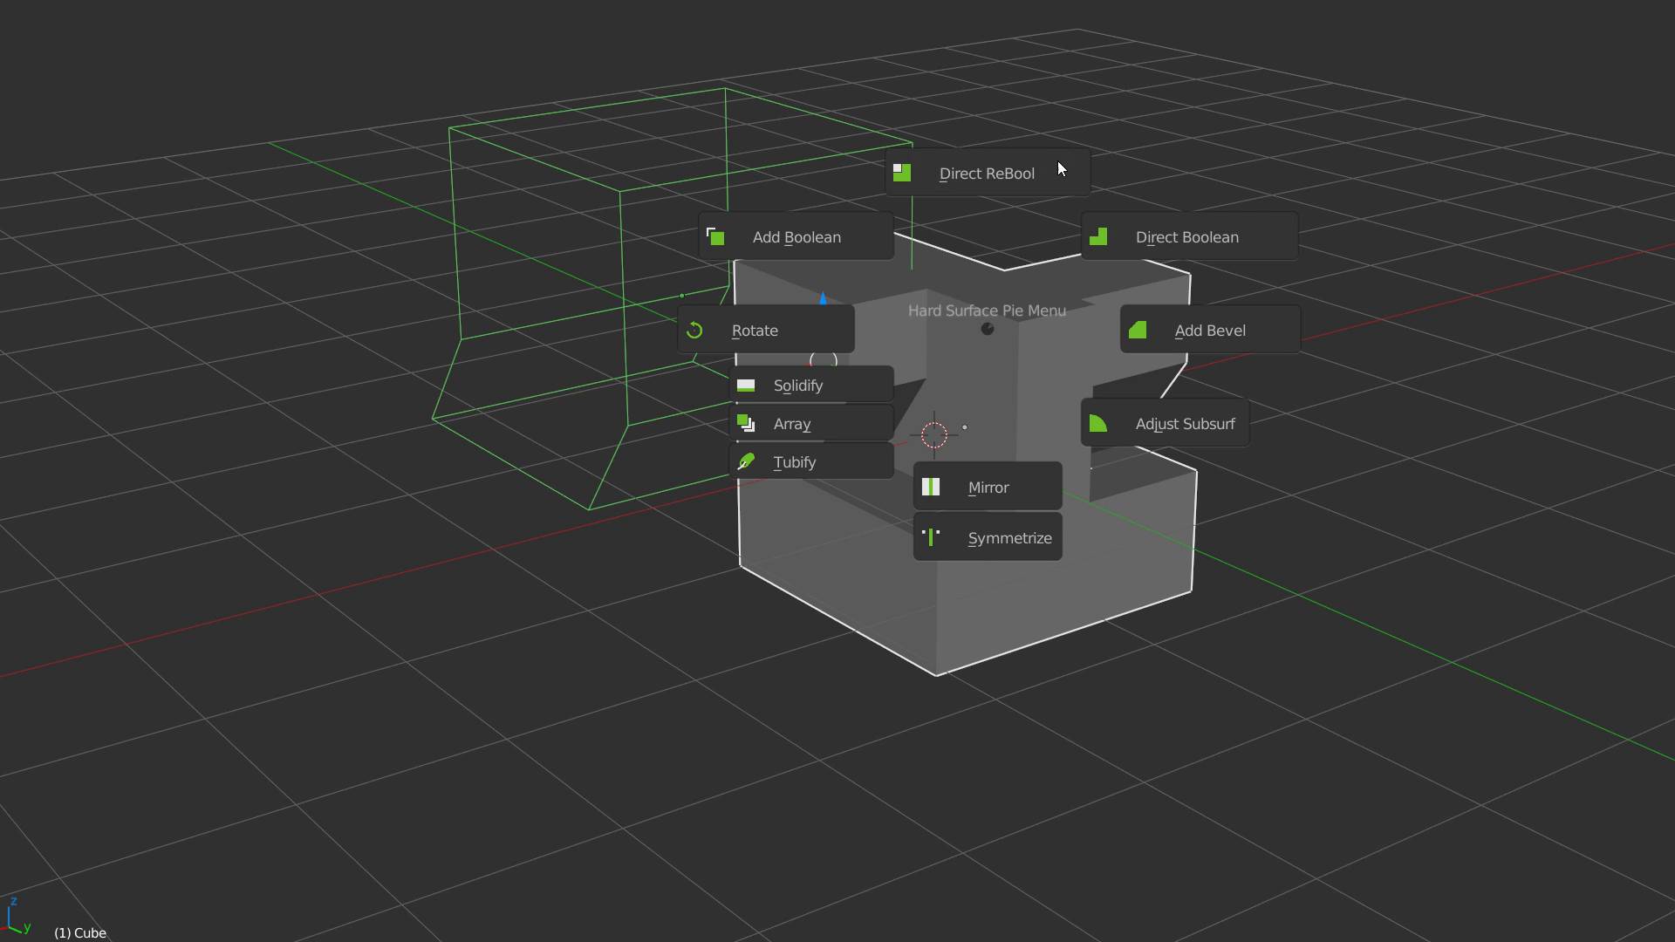
pyautogui.click(986, 173)
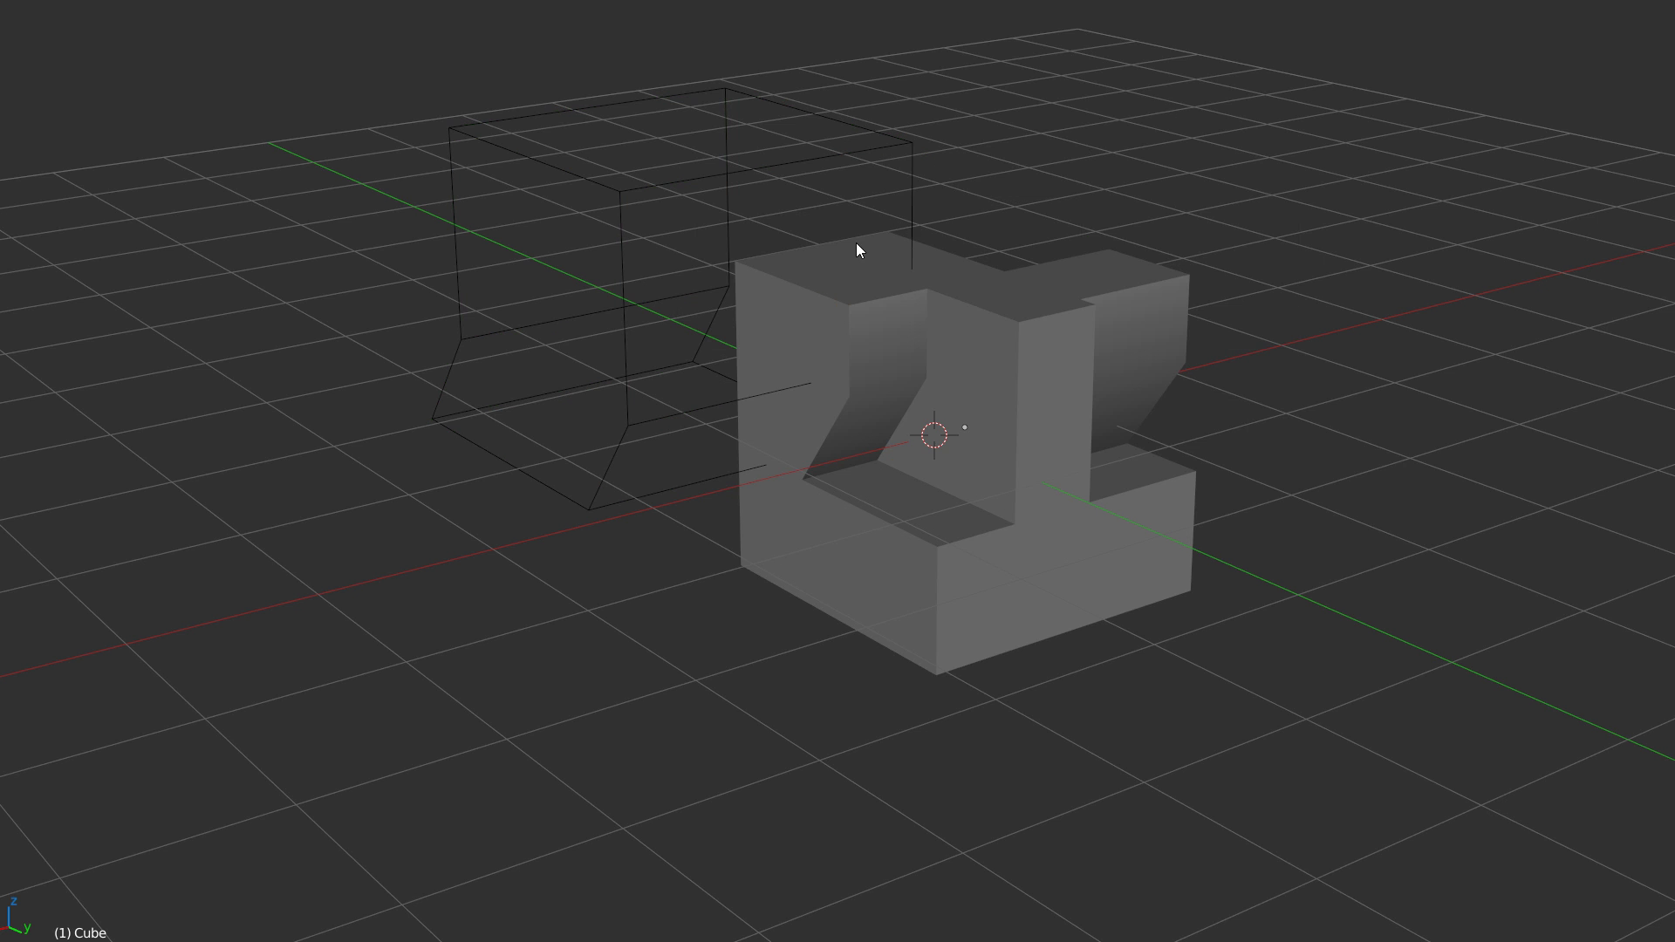
pyautogui.moveTo(858, 243); pyautogui.dragTo(832, 267, button='middle')
pyautogui.click(833, 267)
pyautogui.press('q')
pyautogui.click(911, 307)
pyautogui.click(898, 314)
pyautogui.moveTo(942, 290); pyautogui.dragTo(1005, 297, button='middle')
pyautogui.press('q')
pyautogui.click(1219, 311)
pyautogui.moveTo(1219, 311); pyautogui.dragTo(1000, 335, button='middle')
# Step: Delete the split pieces of the block and the wireframe cutter
pyautogui.click(825, 266)
pyautogui.press('x')
pyautogui.click(914, 289)
pyautogui.click(923, 338)
pyautogui.press('Delete')
pyautogui.click(909, 254)
pyautogui.press('Delete')
# Step: Add a new cube and place a duplicate beside it, overlapping its far corner
pyautogui.rightClick(893, 403)
pyautogui.click(806, 547)
pyautogui.scroll(-2, 899, 451)
pyautogui.moveTo(916, 393); pyautogui.dragTo(1030, 349, button='middle')
pyautogui.hotkey('shift', 'd')
pyautogui.click(1217, 303)
# Step: Try a modal Boolean Difference on the first cube with the overlapping Cube.001 and remove the modifier
pyautogui.keyDown('shift'); pyautogui.click(903, 426); pyautogui.keyUp('shift')
pyautogui.press('space')
pyautogui.press('Escape')
pyautogui.hotkey('shift', 'space')
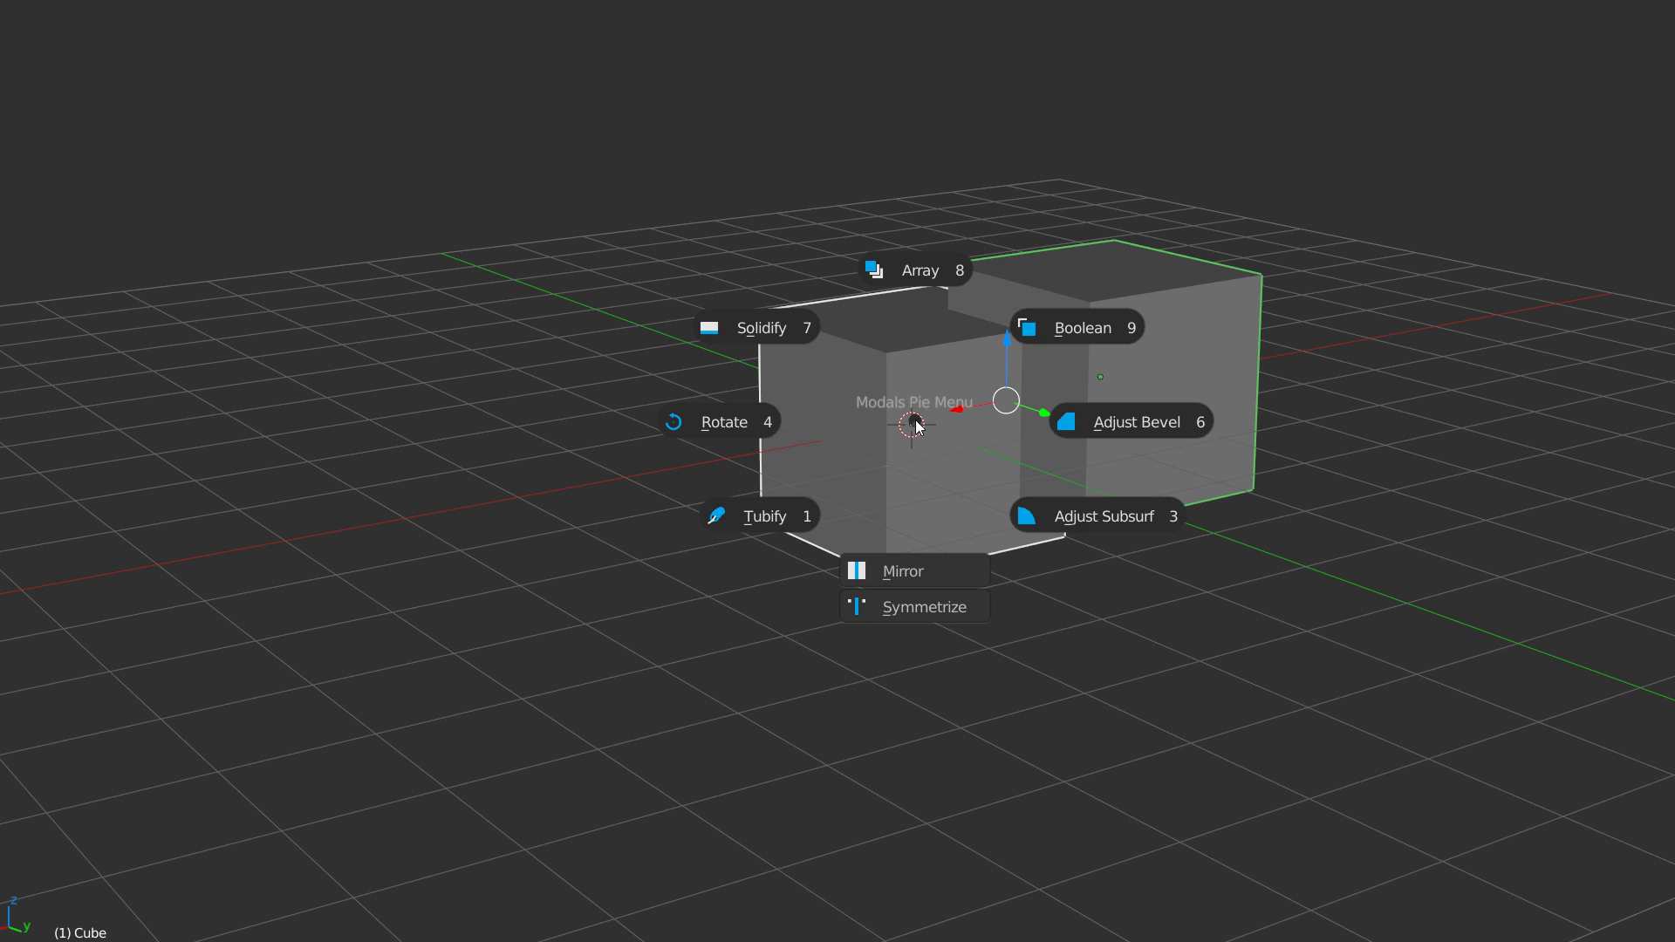
pyautogui.click(1083, 337)
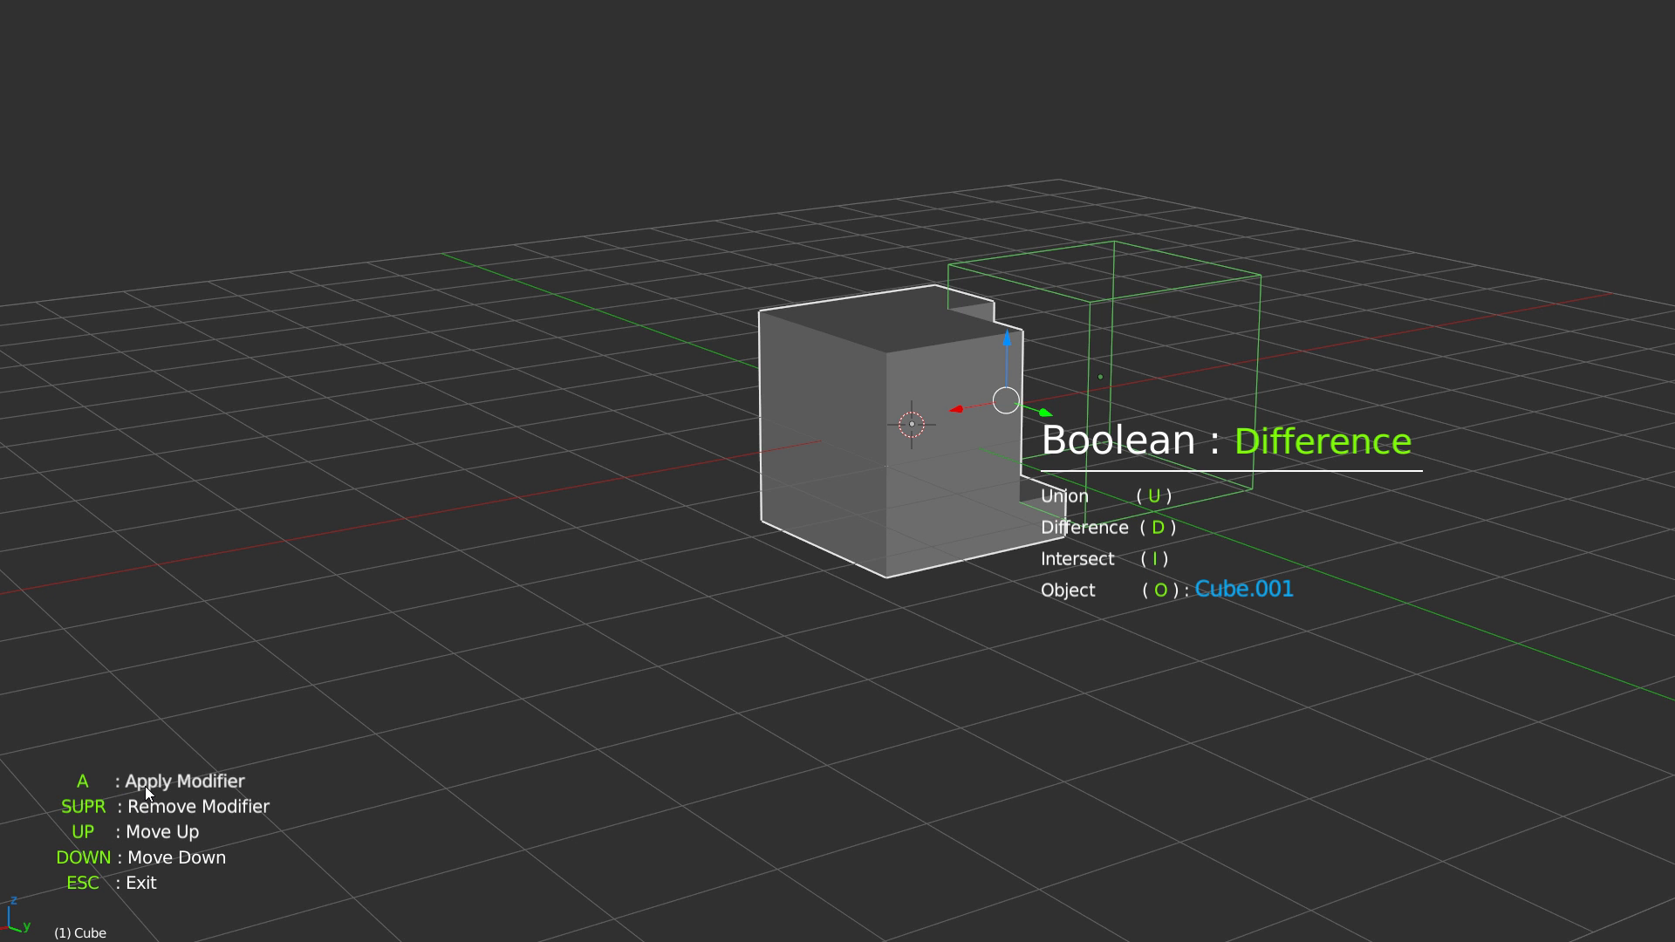
pyautogui.press('Delete')
# Step: Delete the overlapping duplicate cube
pyautogui.moveTo(1017, 287); pyautogui.dragTo(878, 405, button='middle')
pyautogui.click(1171, 301)
pyautogui.press('x')
pyautogui.click(1126, 339)
# Step: Move the remaining cube away from the scene's origin and add an empty at the 3D cursor
pyautogui.rightClick(878, 405)
pyautogui.keyDown('shift'); pyautogui.moveTo(826, 293); pyautogui.dragTo(909, 613); pyautogui.keyUp('shift')
pyautogui.moveTo(909, 612); pyautogui.dragTo(957, 447, button='middle')
pyautogui.moveTo(956, 447); pyautogui.dragTo(951, 523)
pyautogui.moveTo(946, 378)
pyautogui.mouseDown(button='middle')
pyautogui.moveTo(912, 372)
pyautogui.moveTo(948, 448)
pyautogui.moveTo(957, 405)
pyautogui.mouseUp(button='middle')
pyautogui.rightClick(912, 372)
pyautogui.moveTo(874, 599)
pyautogui.click(1114, 498)
pyautogui.keyDown('shift'); pyautogui.moveTo(894, 503); pyautogui.dragTo(984, 405, button='middle'); pyautogui.keyUp('shift')
pyautogui.click(1058, 489)
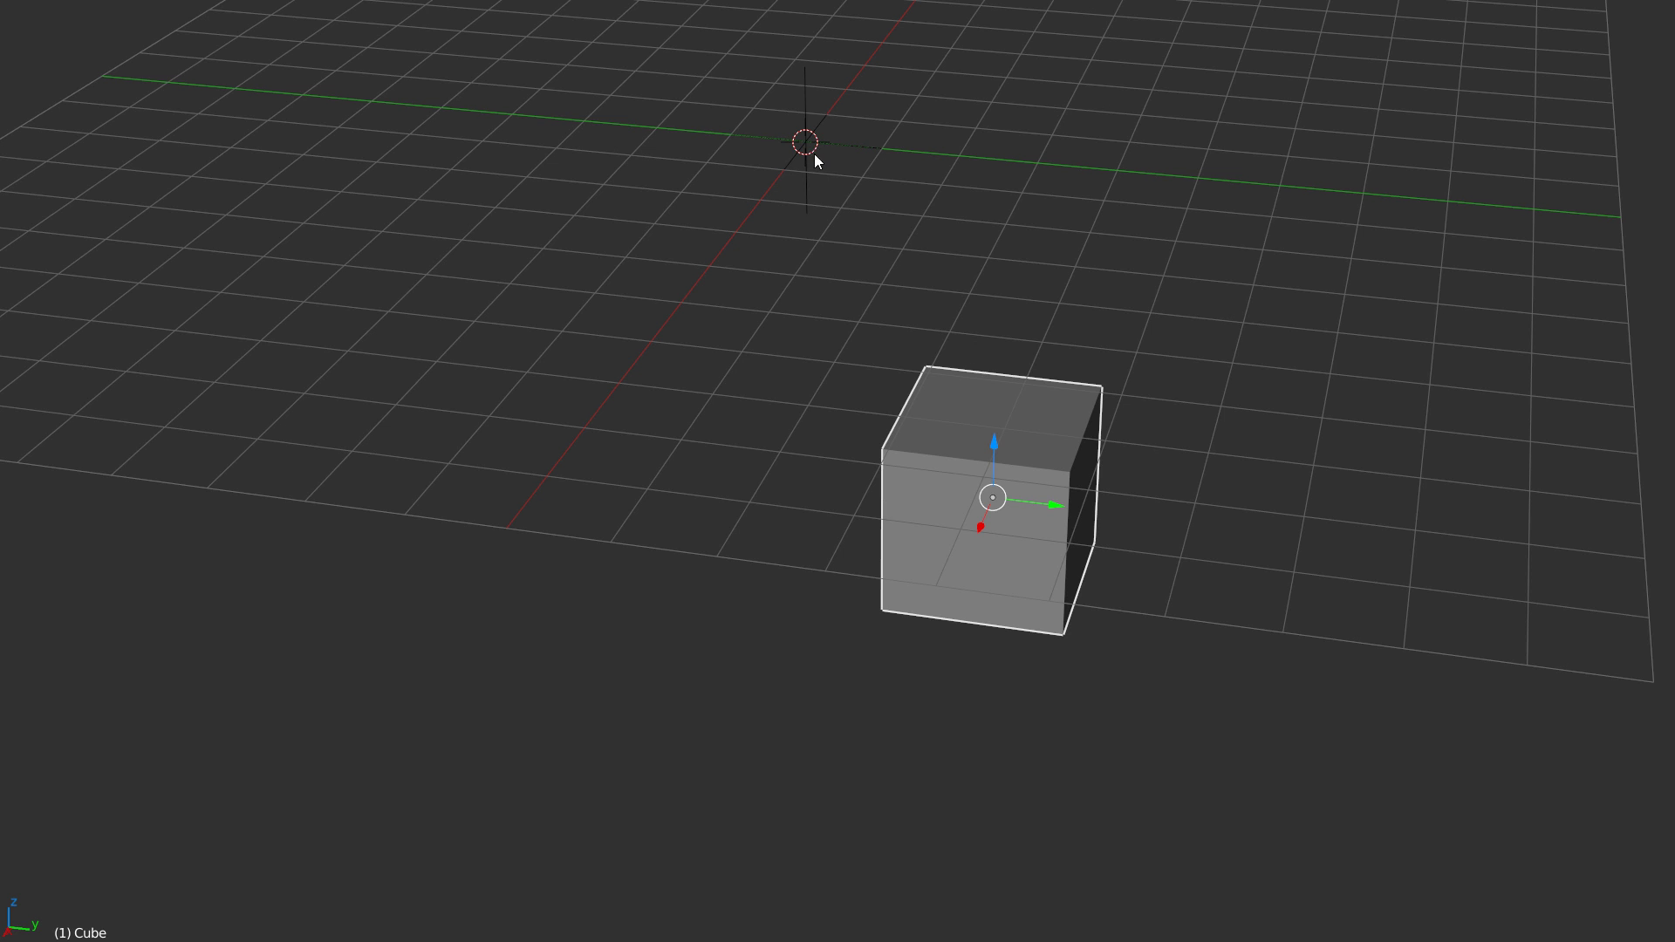
# Step: Mirror the cube across X with the Hard Surface tools, using the empty as mirror object
pyautogui.press('space')
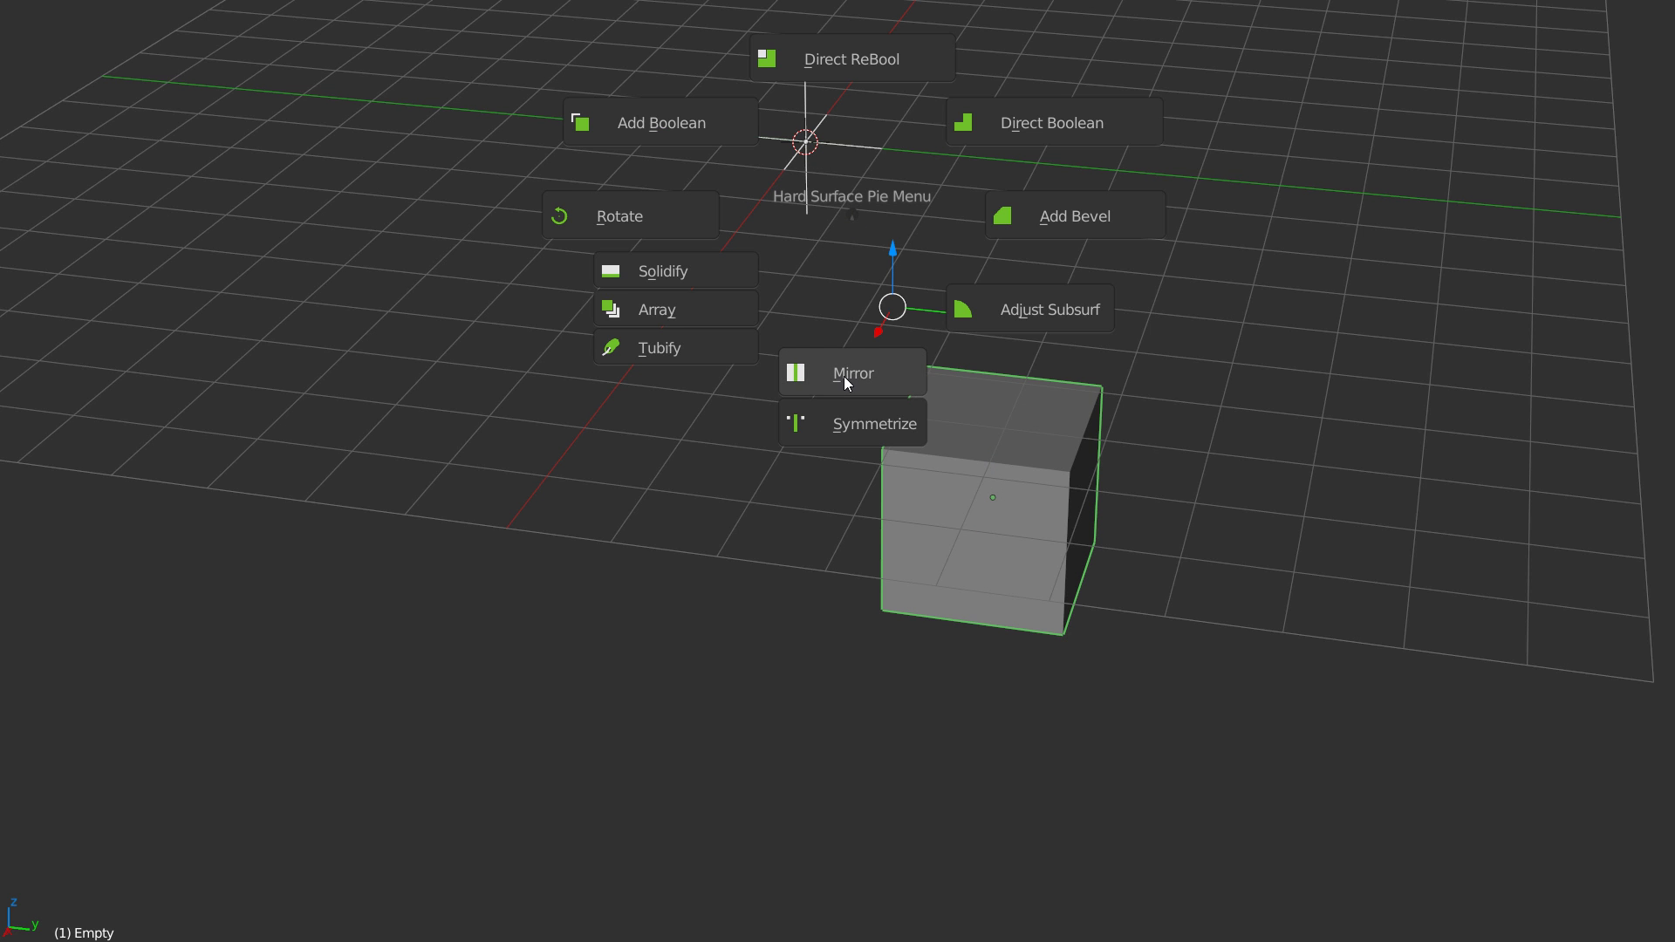
pyautogui.click(850, 379)
pyautogui.moveTo(883, 351); pyautogui.dragTo(748, 346, button='middle')
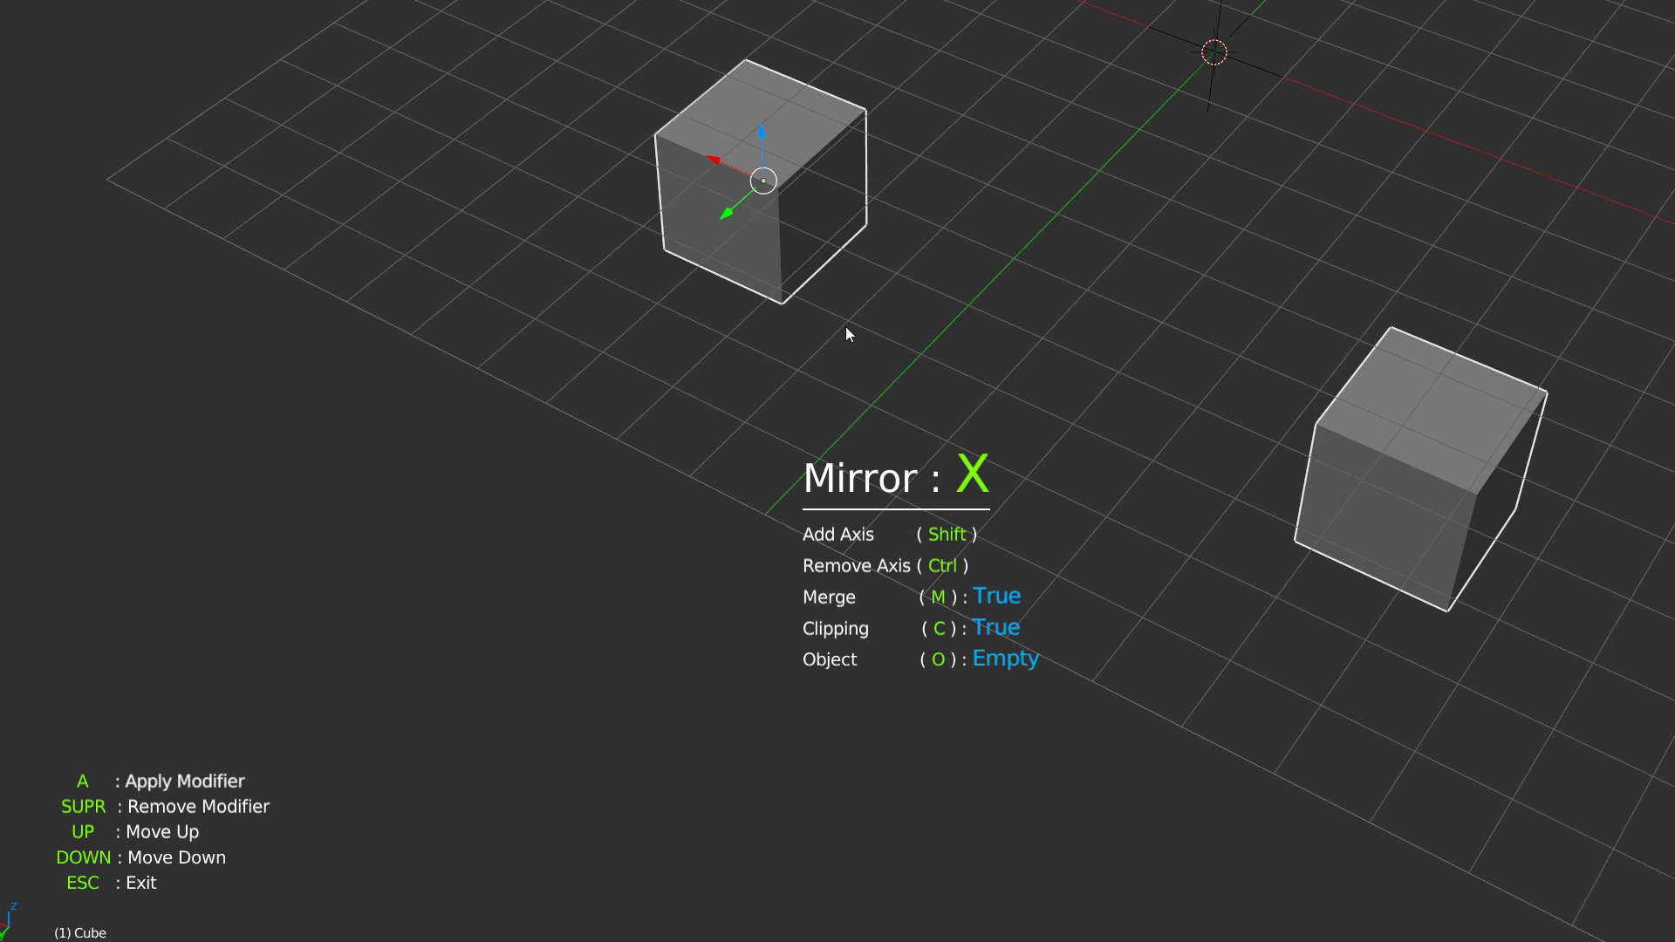
# Step: Try mirroring the cube along Y alone, along Z alone, and along all three axes together
pyautogui.press('y')
pyautogui.moveTo(1039, 243); pyautogui.dragTo(855, 293, button='middle')
pyautogui.scroll(-3, 1019, 212)
pyautogui.press('z')
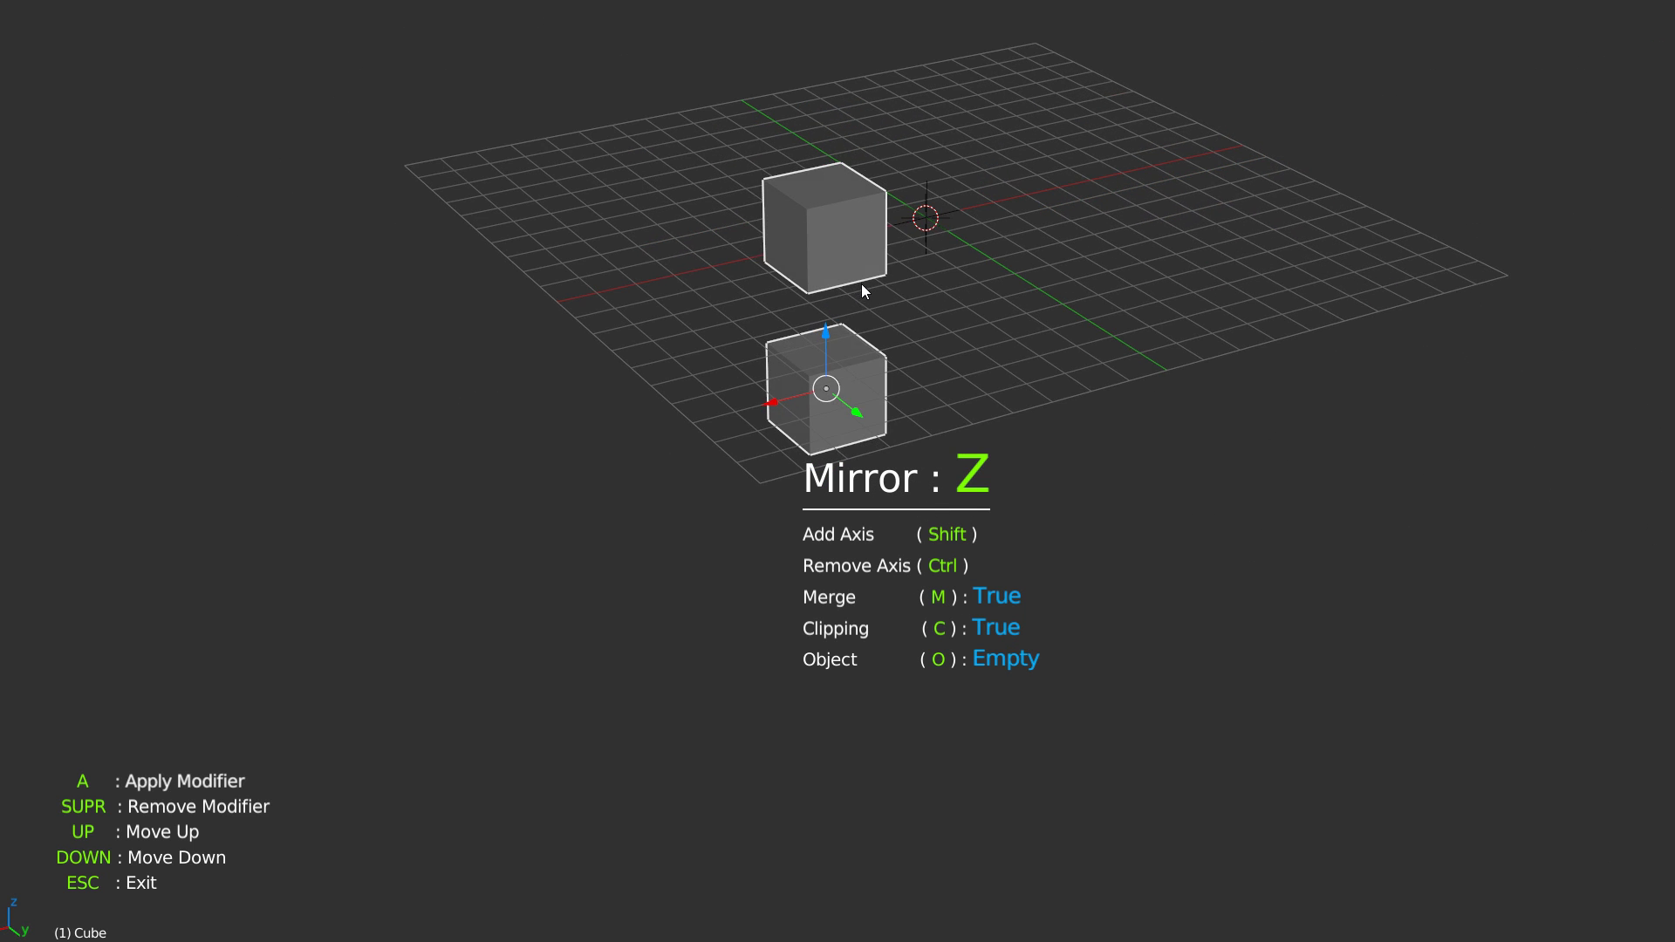
pyautogui.hotkey('shift', 'y')
pyautogui.hotkey('shift', 'x')
pyautogui.moveTo(974, 260); pyautogui.dragTo(836, 199, button='middle')
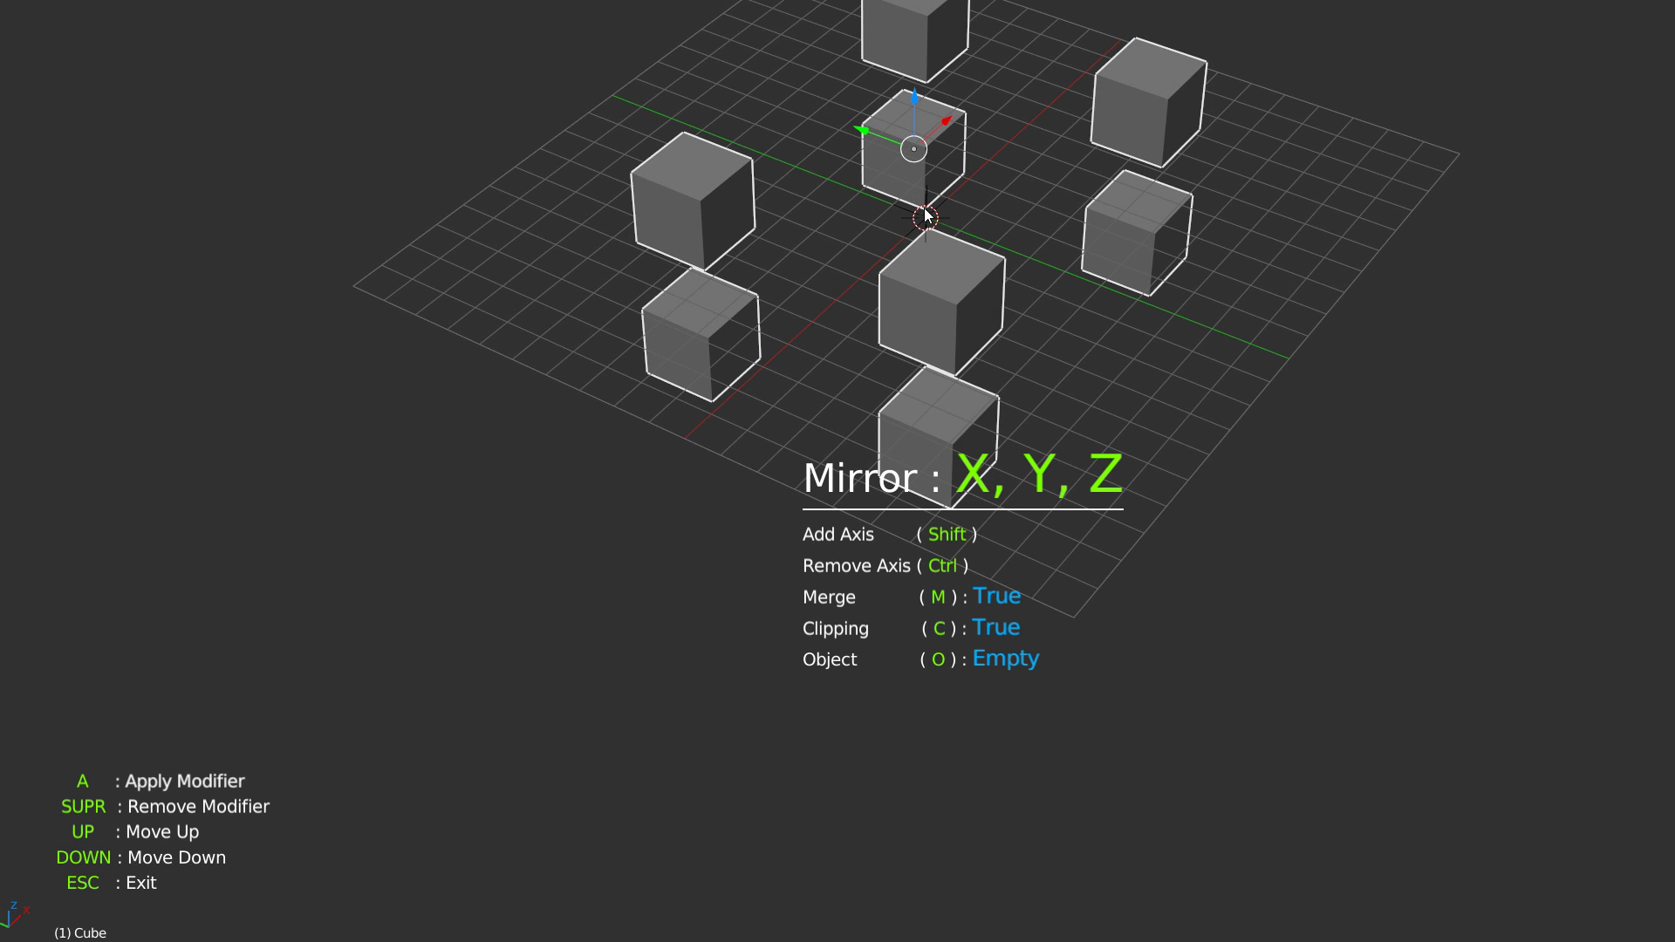
# Step: Remove the combined mirror axes and try Y, Z and X individually
pyautogui.hotkey('ctrl', 'z')
pyautogui.hotkey('ctrl', 'y')
pyautogui.hotkey('ctrl', 'x')
pyautogui.moveTo(928, 225); pyautogui.dragTo(933, 241, button='middle')
pyautogui.press('y')
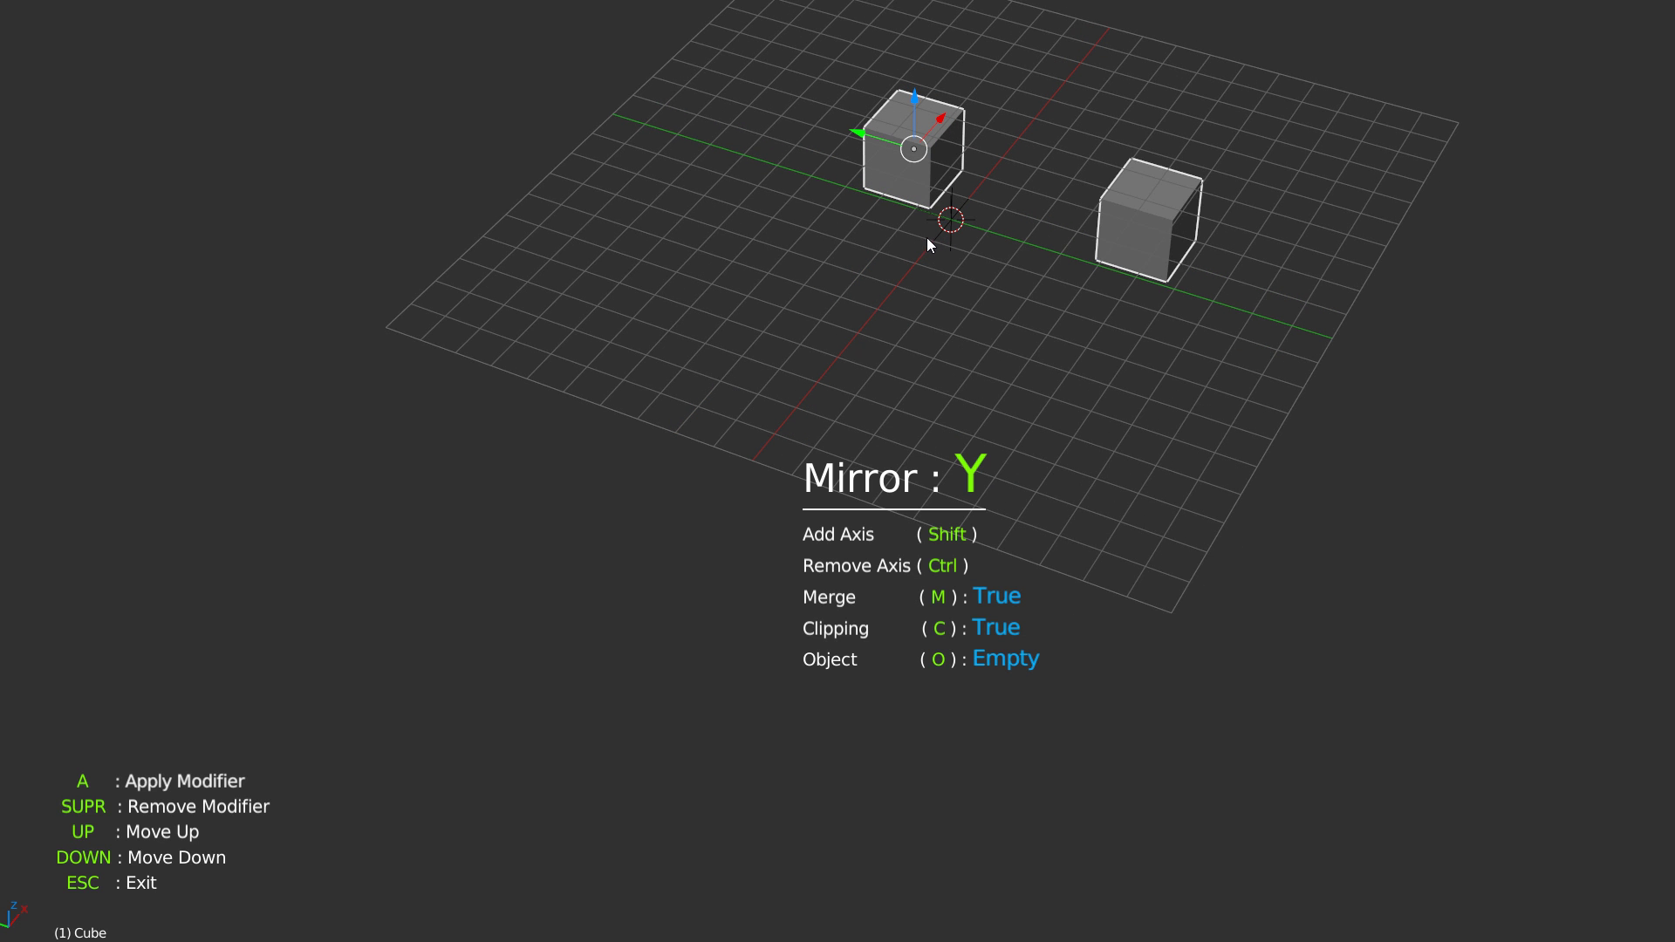
pyautogui.press('z')
pyautogui.press('x')
# Step: Add the Y and Z axes to the X mirror and leave the Mirror modal
pyautogui.moveTo(928, 237)
pyautogui.mouseDown(button='middle')
pyautogui.moveTo(873, 253)
pyautogui.moveTo(1003, 231)
pyautogui.moveTo(916, 232)
pyautogui.moveTo(943, 247)
pyautogui.moveTo(913, 254)
pyautogui.moveTo(949, 241)
pyautogui.mouseUp(button='middle')
pyautogui.hotkey('shift', 'y')
pyautogui.hotkey('shift', 'z')
pyautogui.press('Escape')
# Step: Set the mirrored cube's origin to the 3D cursor at the empty
pyautogui.moveTo(885, 367); pyautogui.dragTo(998, 318, button='middle')
pyautogui.moveTo(764, 276); pyautogui.dragTo(952, 187, button='middle')
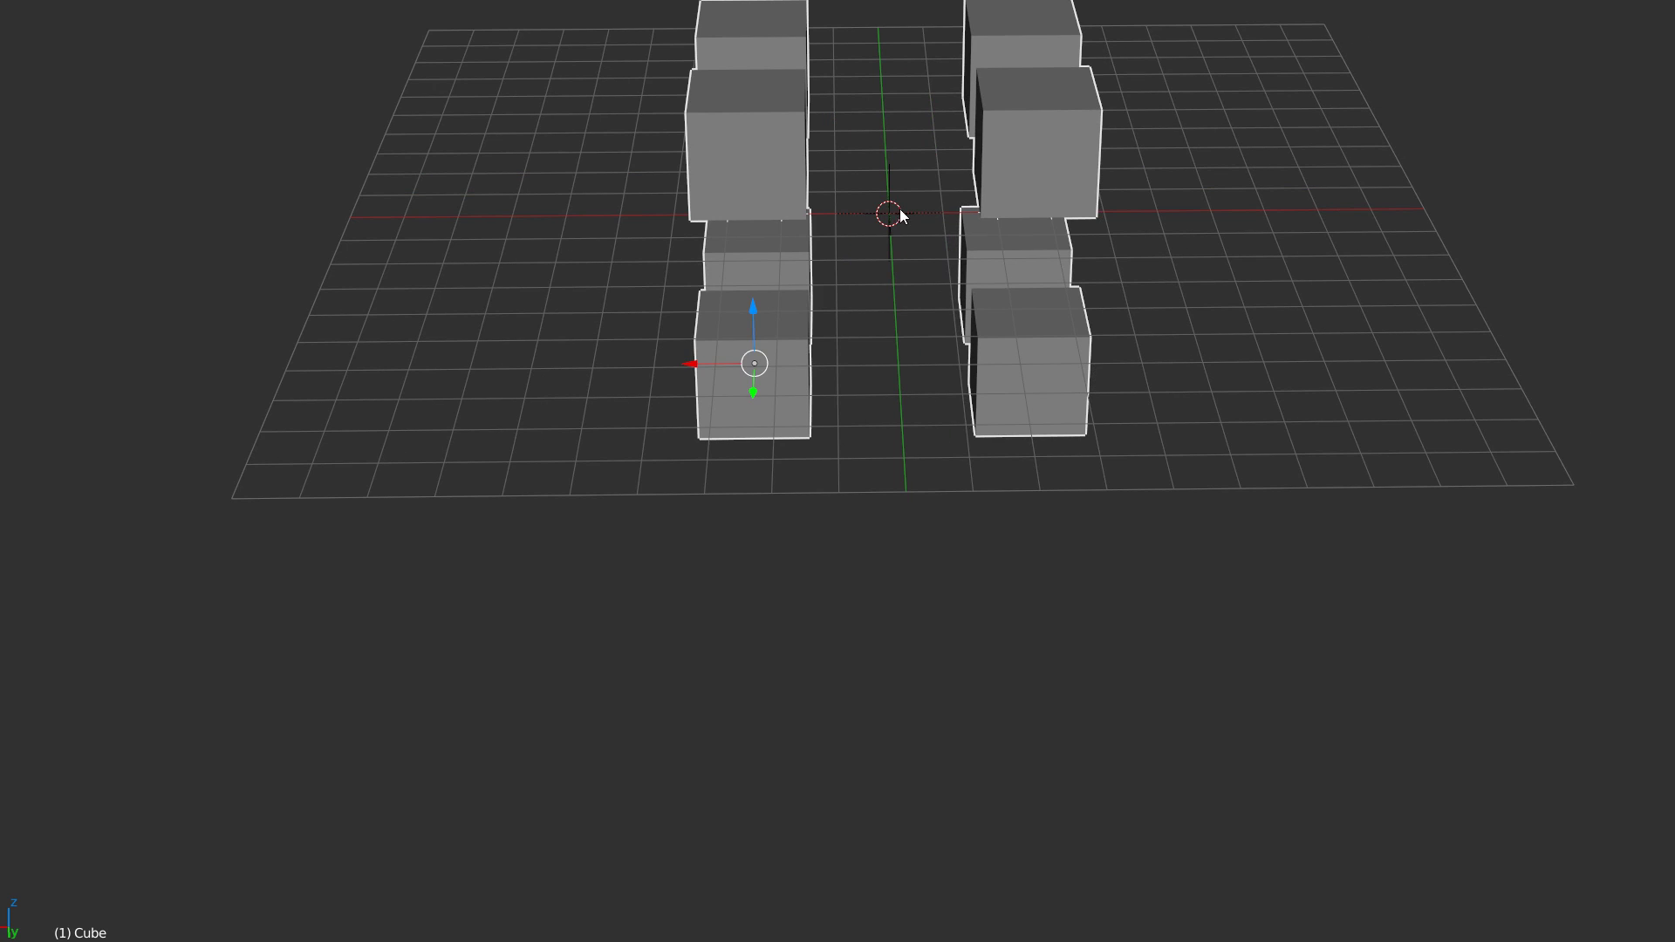
pyautogui.moveTo(941, 297); pyautogui.dragTo(912, 340, button='middle')
pyautogui.rightClick(838, 345)
pyautogui.click(600, 453)
pyautogui.moveTo(728, 375); pyautogui.dragTo(951, 319, button='middle')
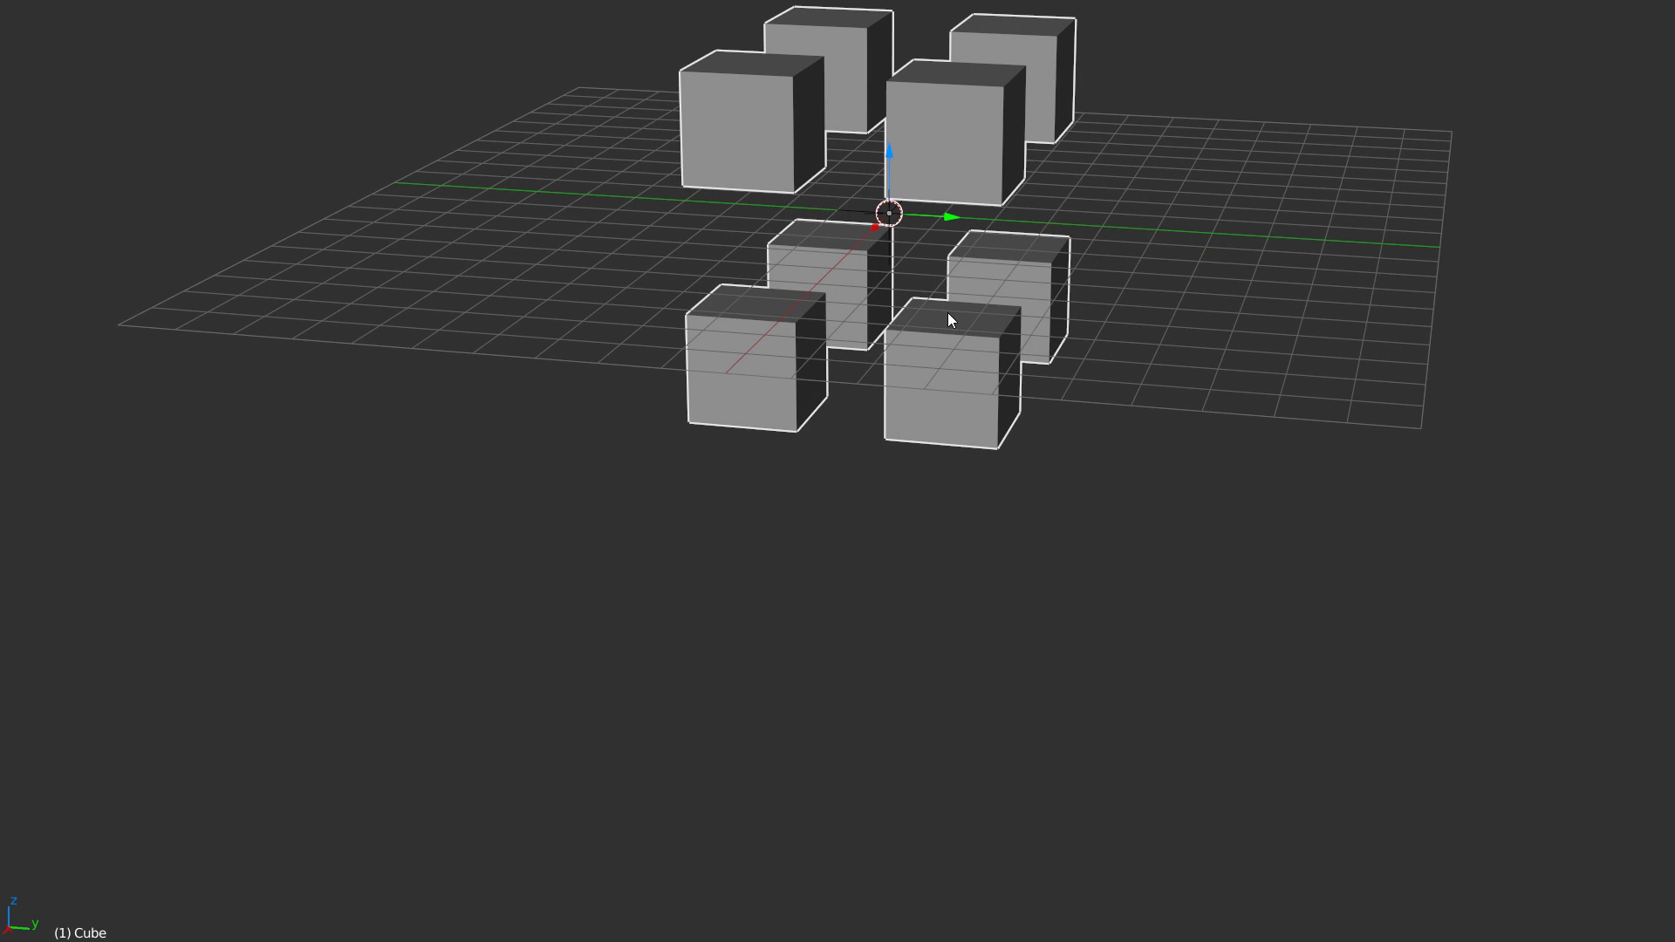
# Step: Reopen the Mirror settings to inspect the axes and mirror object, and view the mirrored cubes
pyautogui.press('space')
pyautogui.click(937, 463)
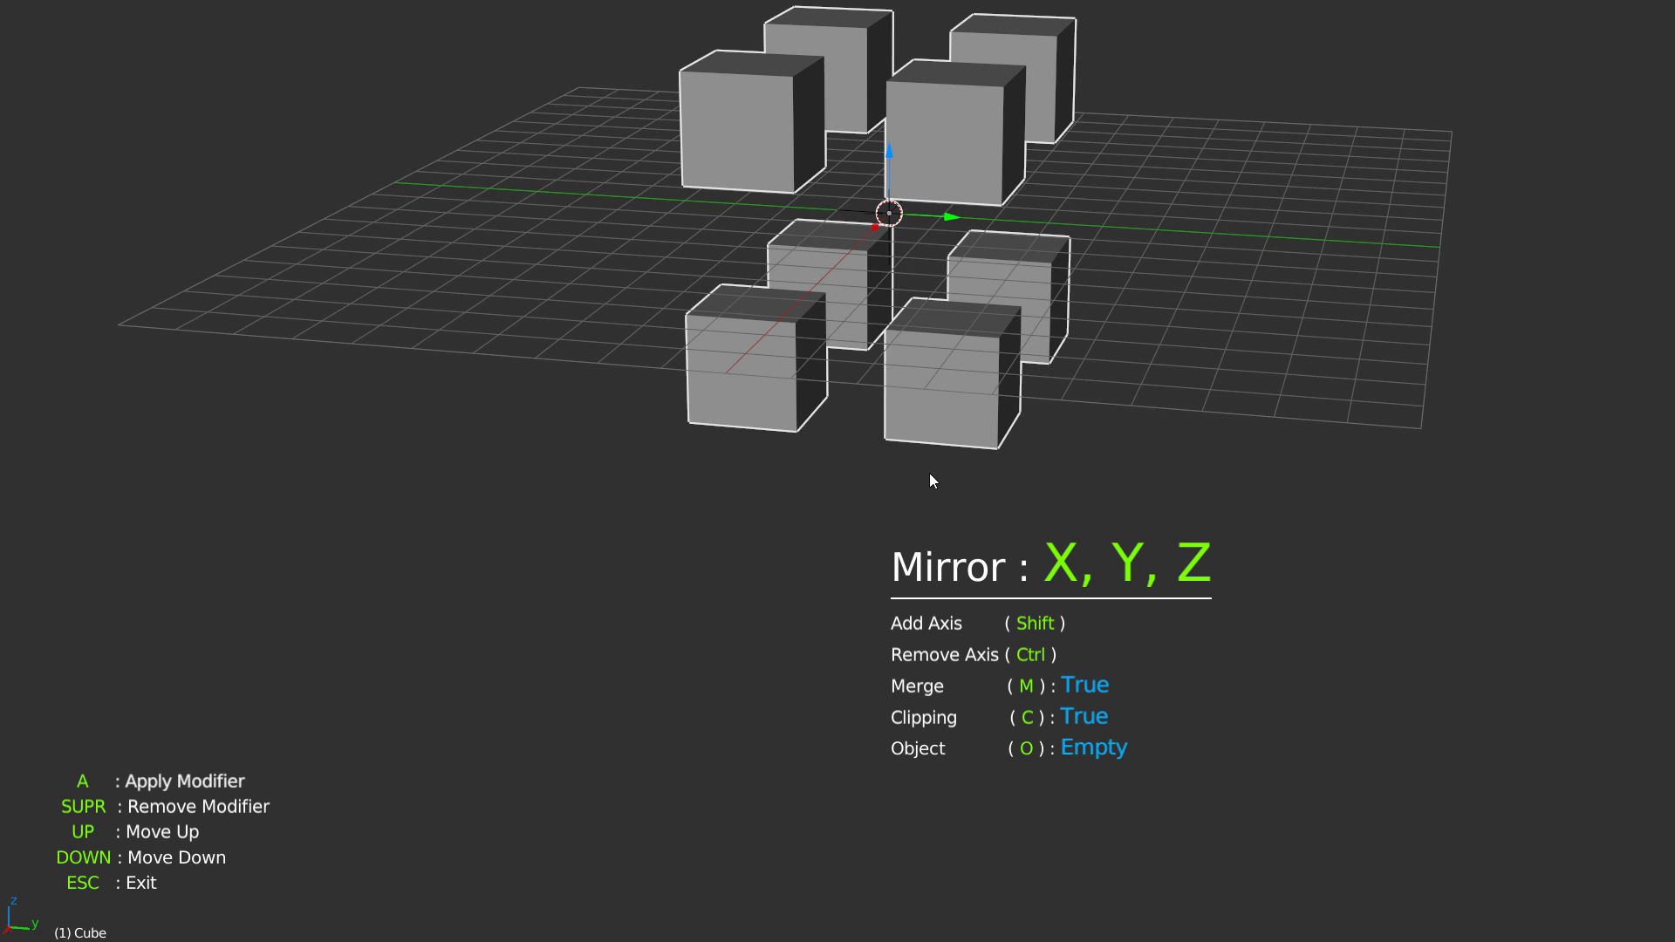
pyautogui.press('Escape')
pyautogui.moveTo(875, 202)
pyautogui.mouseDown(button='middle')
pyautogui.moveTo(919, 237)
pyautogui.moveTo(881, 208)
pyautogui.mouseUp(button='middle')
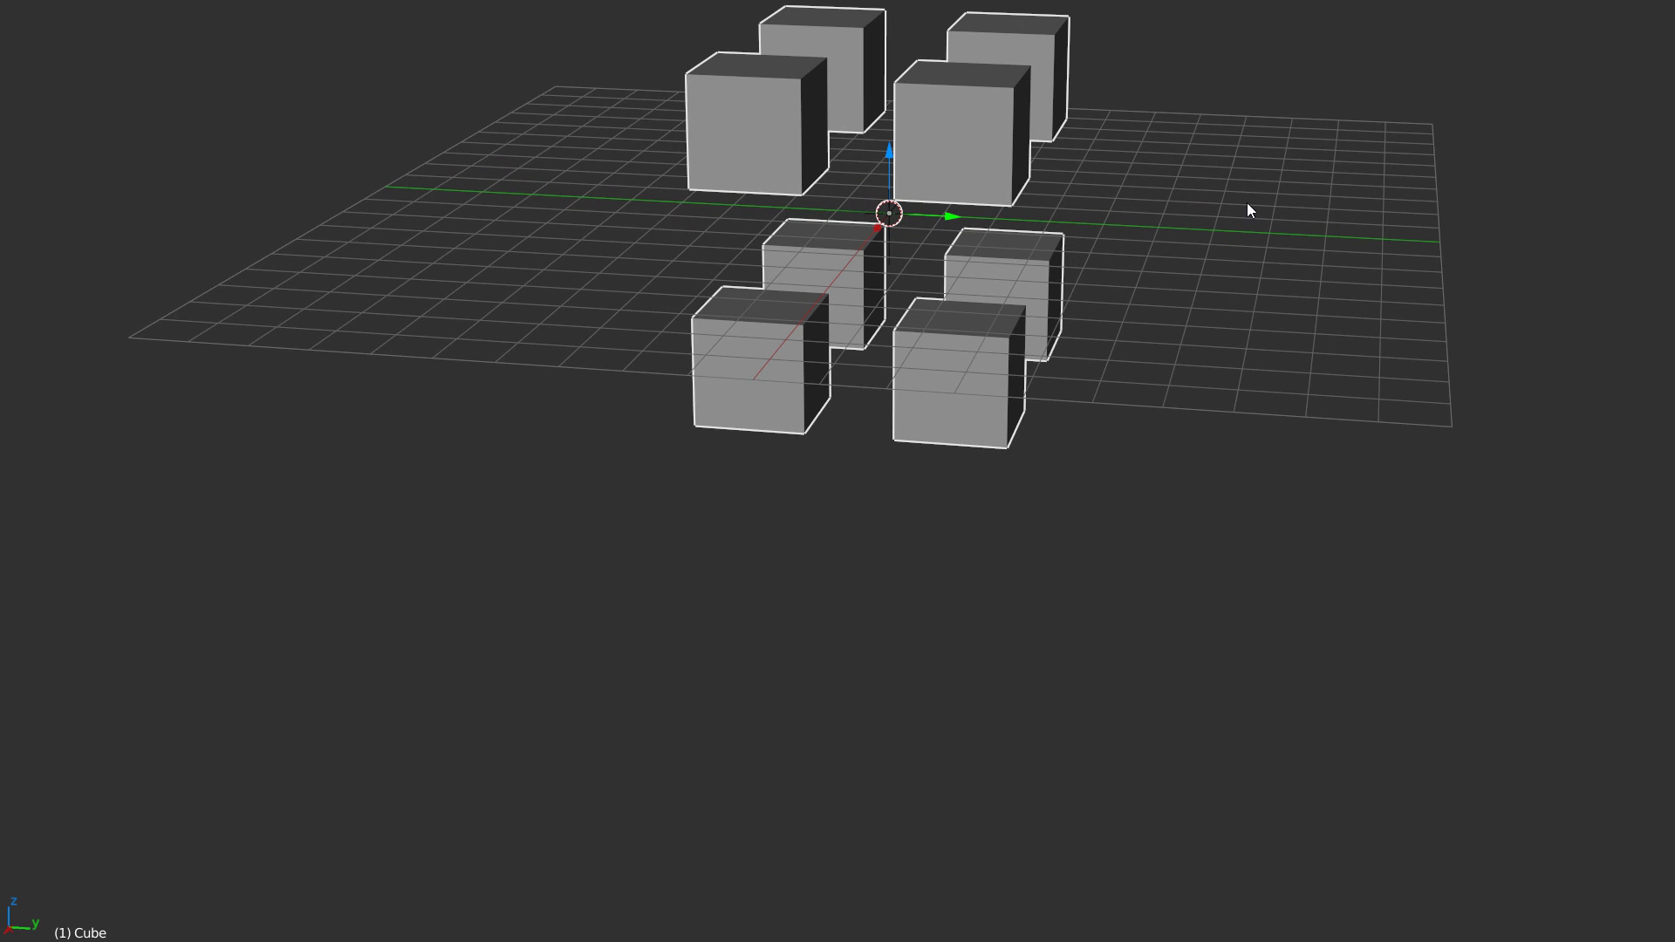
pyautogui.moveTo(857, 267); pyautogui.dragTo(999, 260, button='middle')
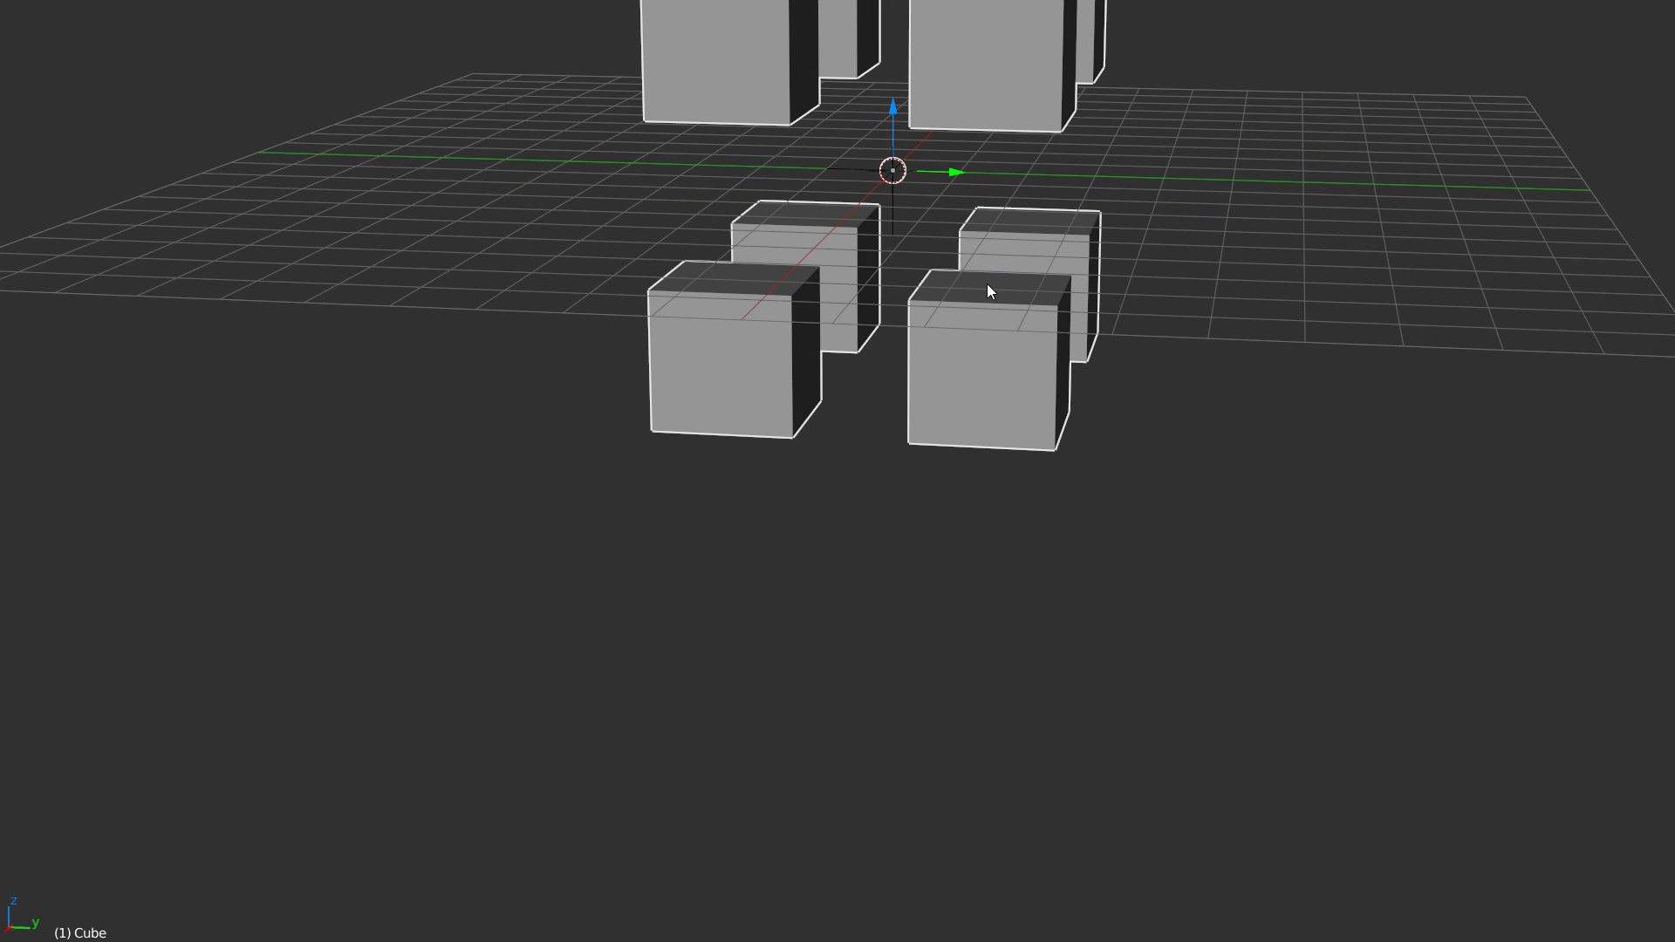
# Step: Move the mirrored cube's geometry upward along Z in Edit Mode and return to Object Mode
pyautogui.click(960, 306)
pyautogui.moveTo(904, 304); pyautogui.dragTo(918, 304, button='middle')
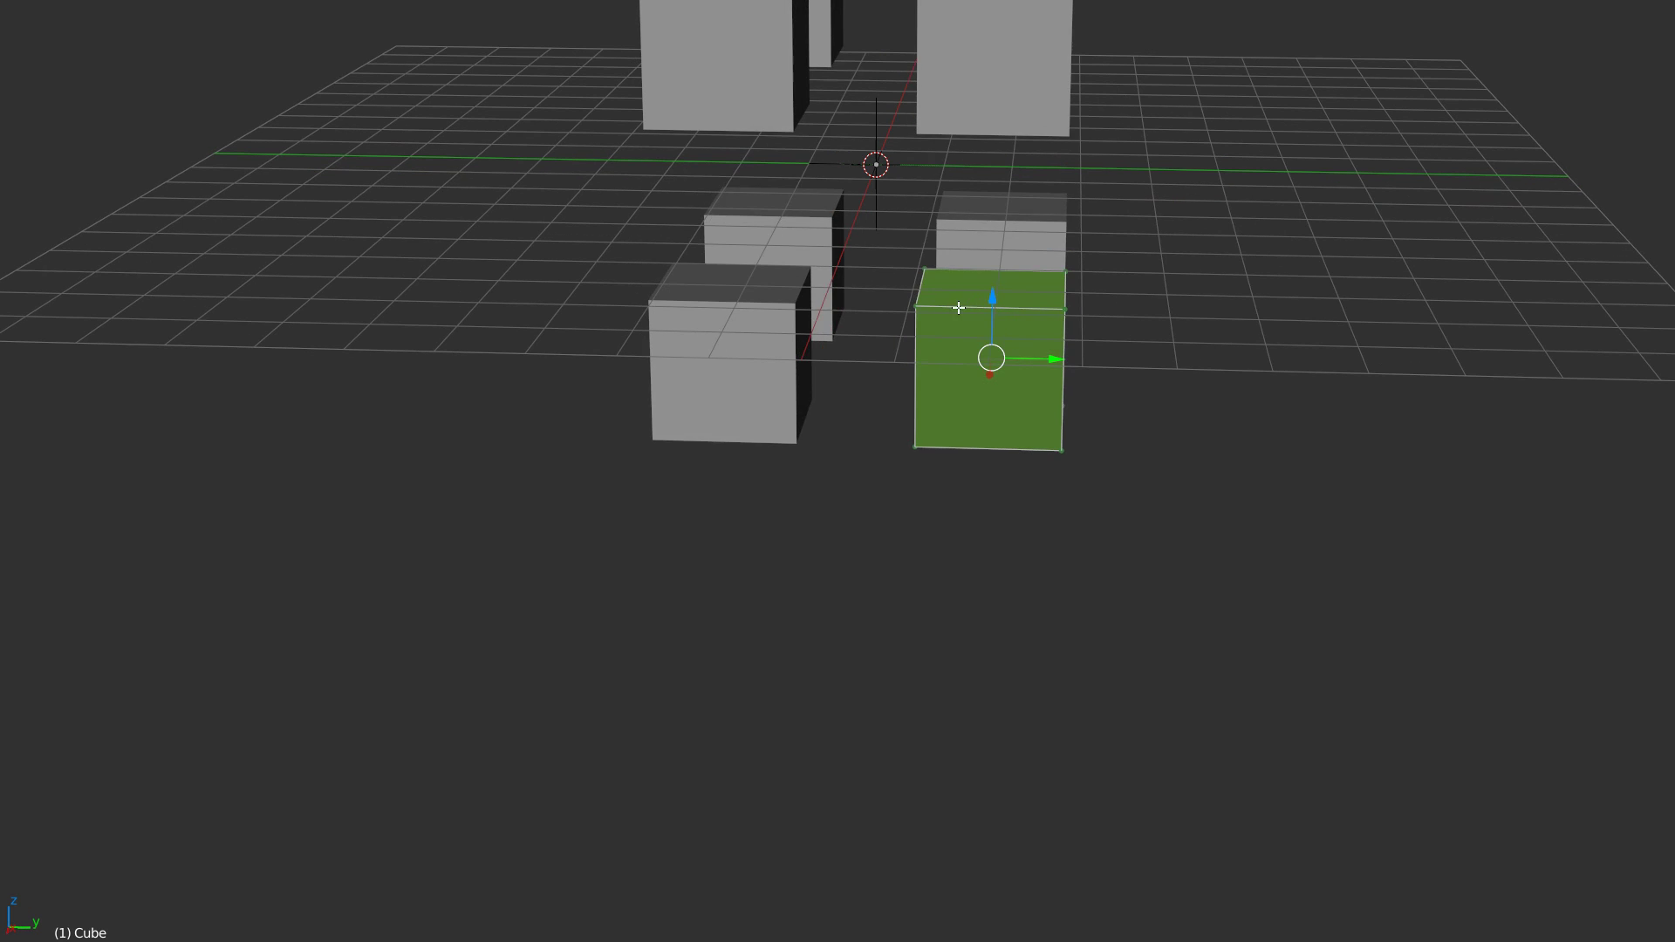
pyautogui.moveTo(995, 289); pyautogui.dragTo(995, 225)
pyautogui.moveTo(1027, 290); pyautogui.dragTo(971, 337, button='middle')
pyautogui.press('a')
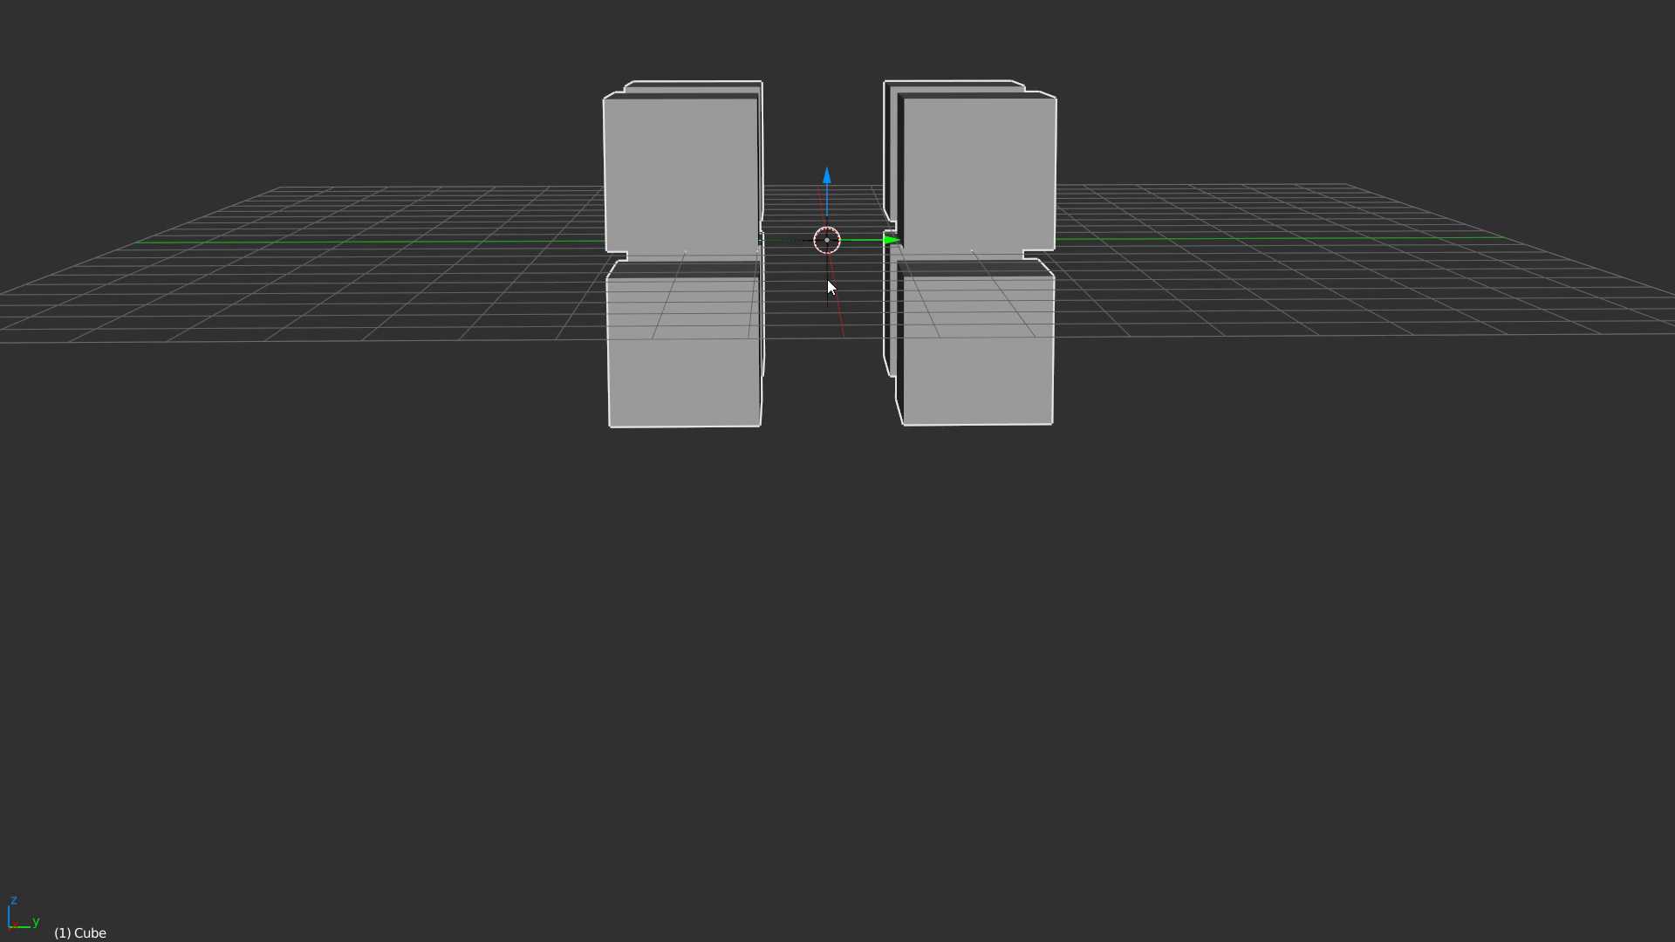
# Step: Review the Mirror settings in the modal tool and move the cube's origin away from the empty
pyautogui.hotkey('shift', 'space')
pyautogui.click(922, 436)
pyautogui.moveTo(926, 438)
pyautogui.mouseDown(button='middle')
pyautogui.moveTo(913, 370)
pyautogui.moveTo(949, 429)
pyautogui.mouseUp(button='middle')
pyautogui.press('Escape')
pyautogui.press('g')
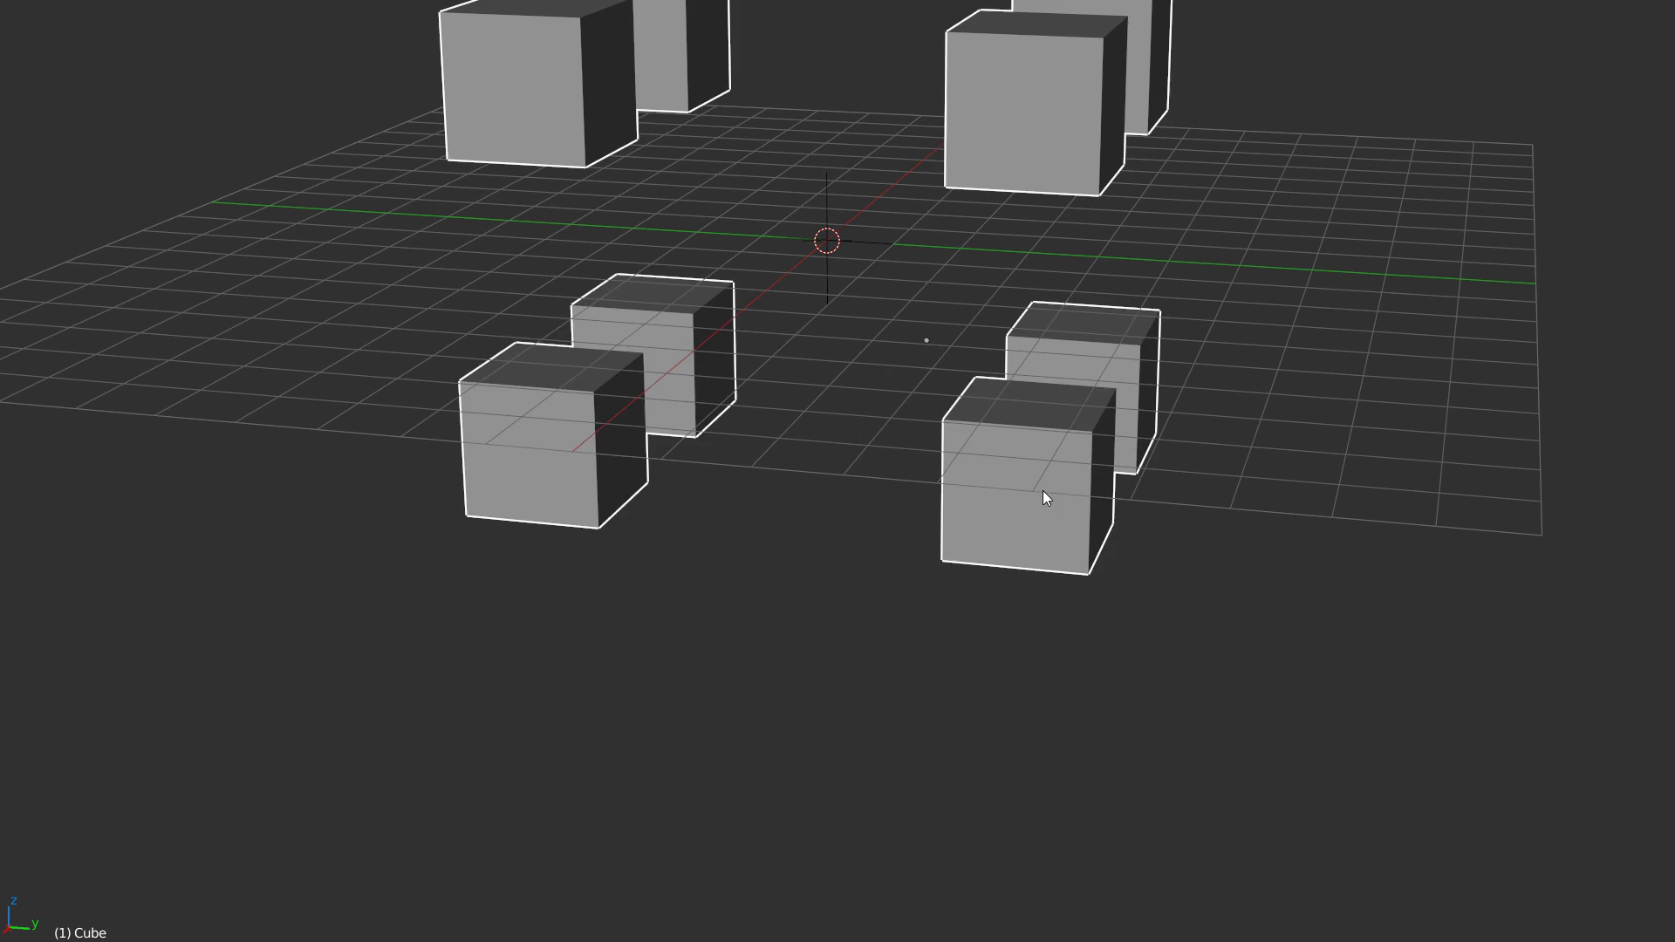
pyautogui.click(896, 322)
# Step: Delete the mirrored cubes around the empty
pyautogui.moveTo(831, 243); pyautogui.dragTo(941, 353, button='middle')
pyautogui.moveTo(947, 297); pyautogui.dragTo(812, 216, button='middle')
pyautogui.click(825, 214)
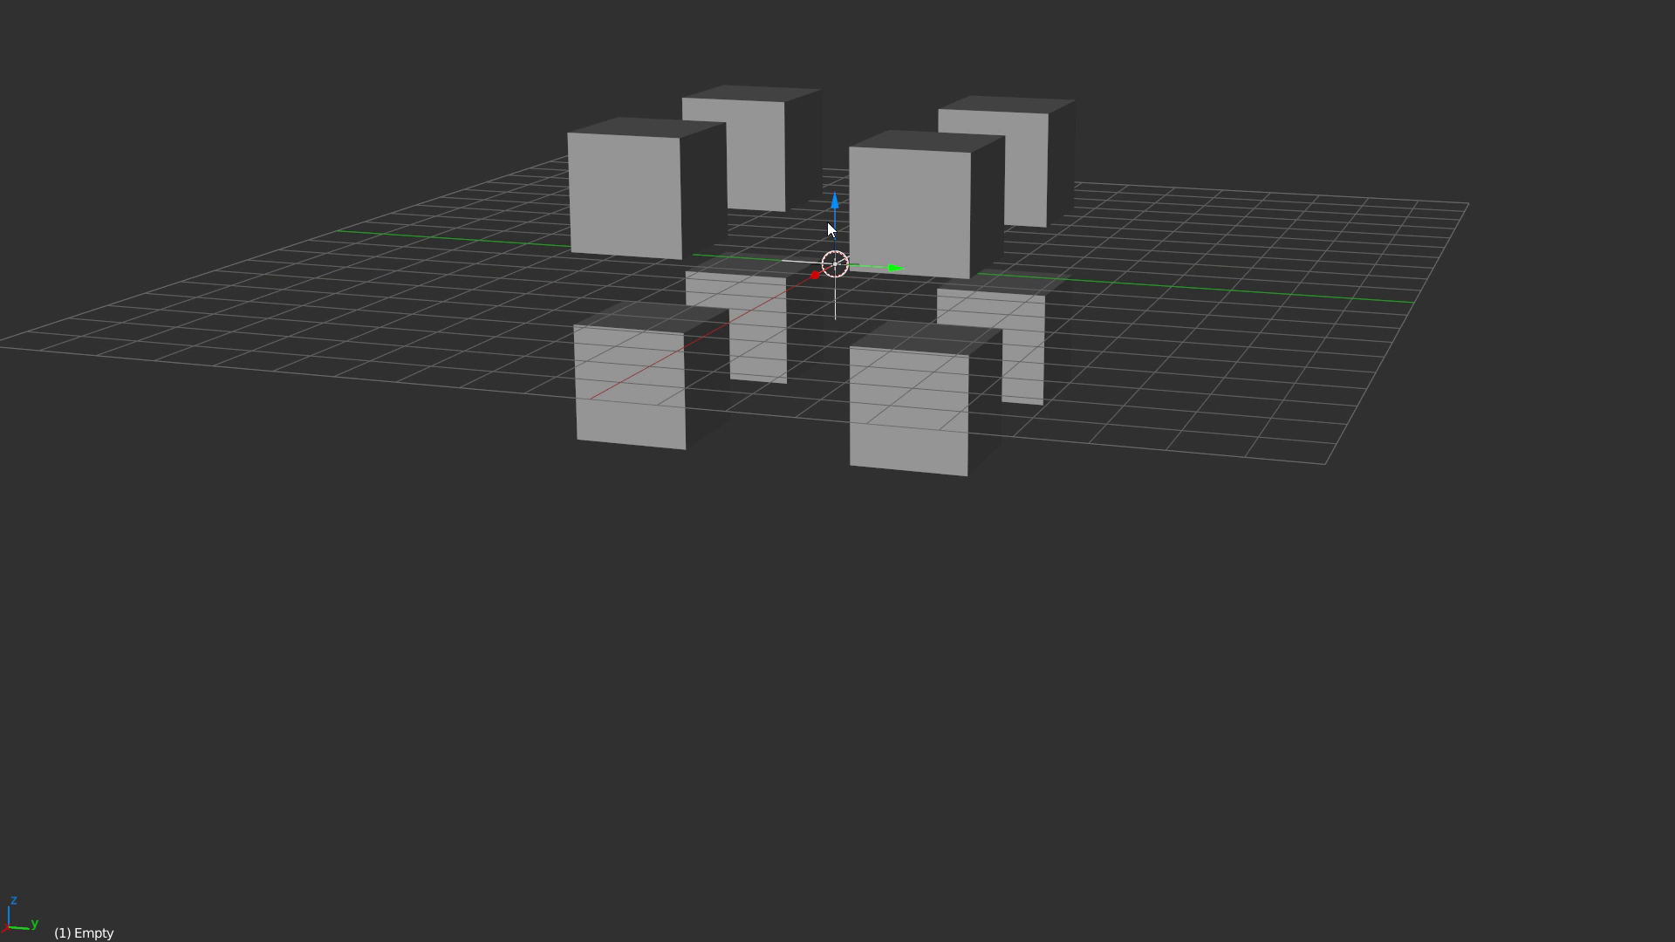
pyautogui.moveTo(923, 389); pyautogui.dragTo(852, 358, button='middle')
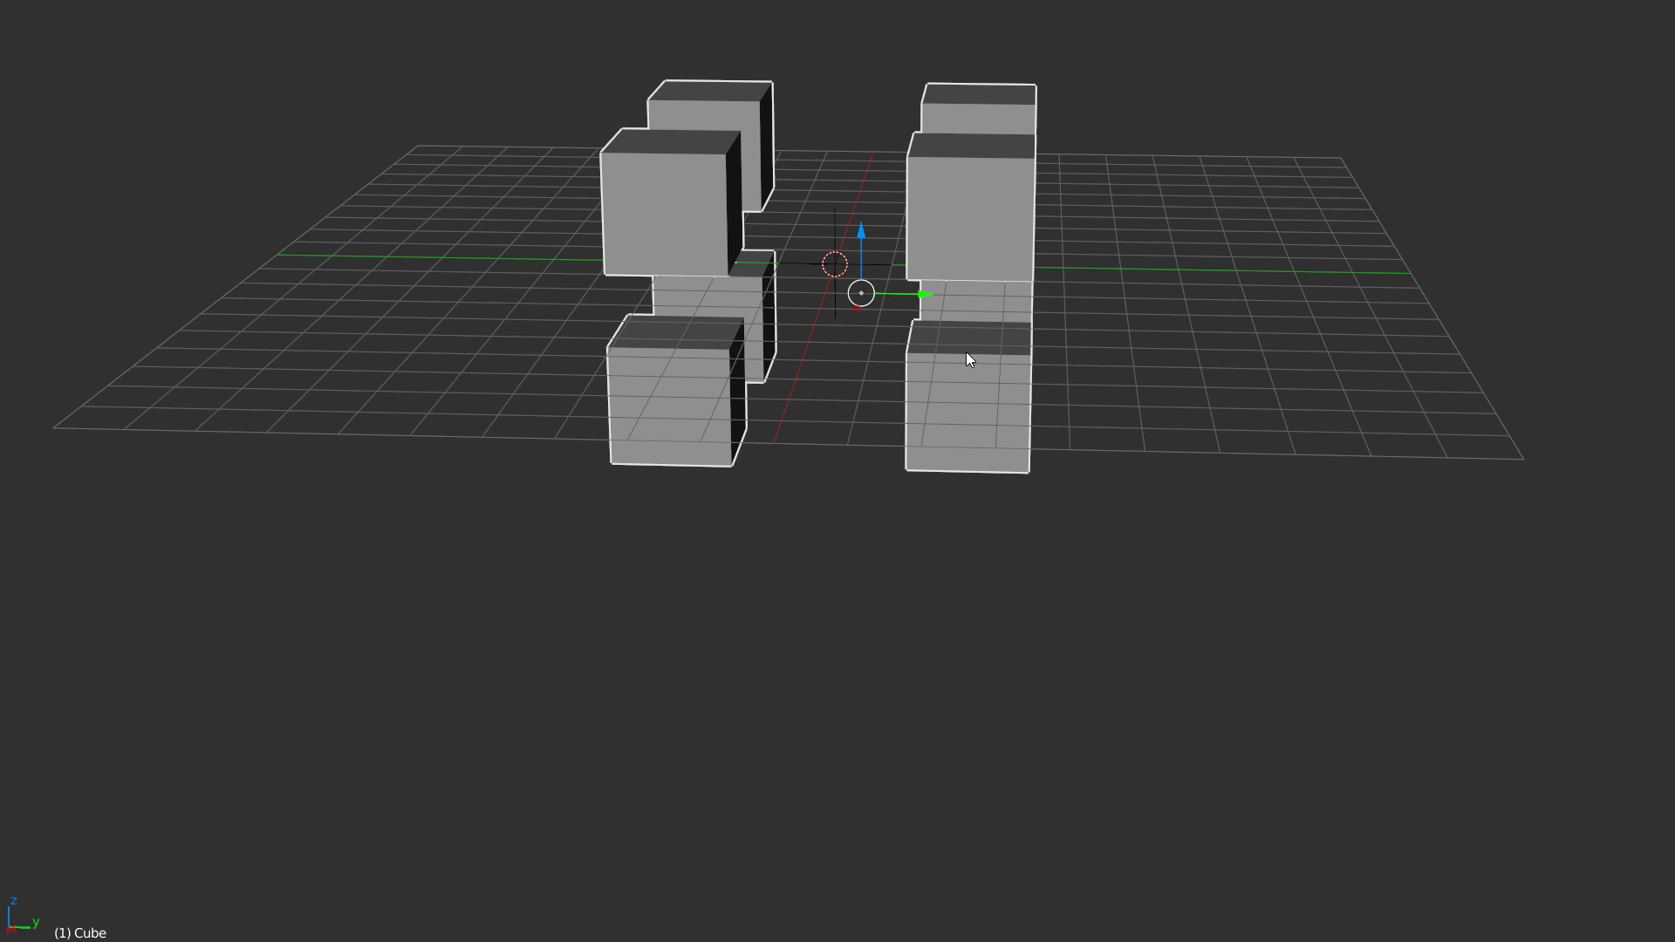
pyautogui.moveTo(803, 316); pyautogui.dragTo(808, 260, button='middle')
pyautogui.press('Delete')
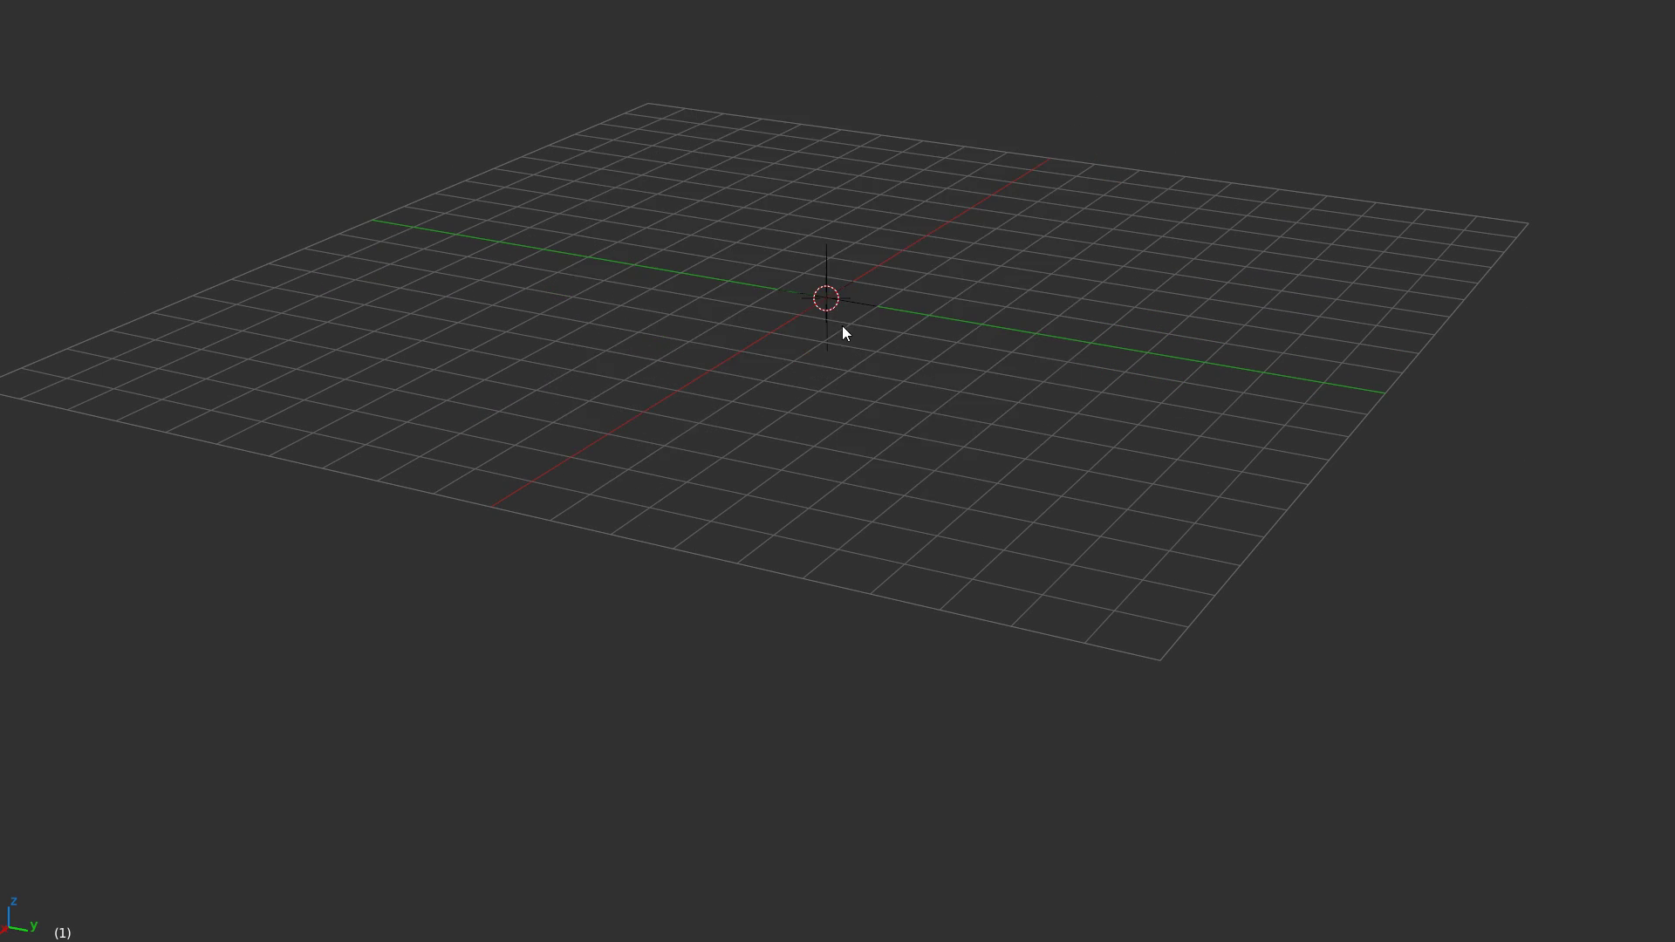
# Step: Add a new cube at the scene's origin
pyautogui.click(842, 301)
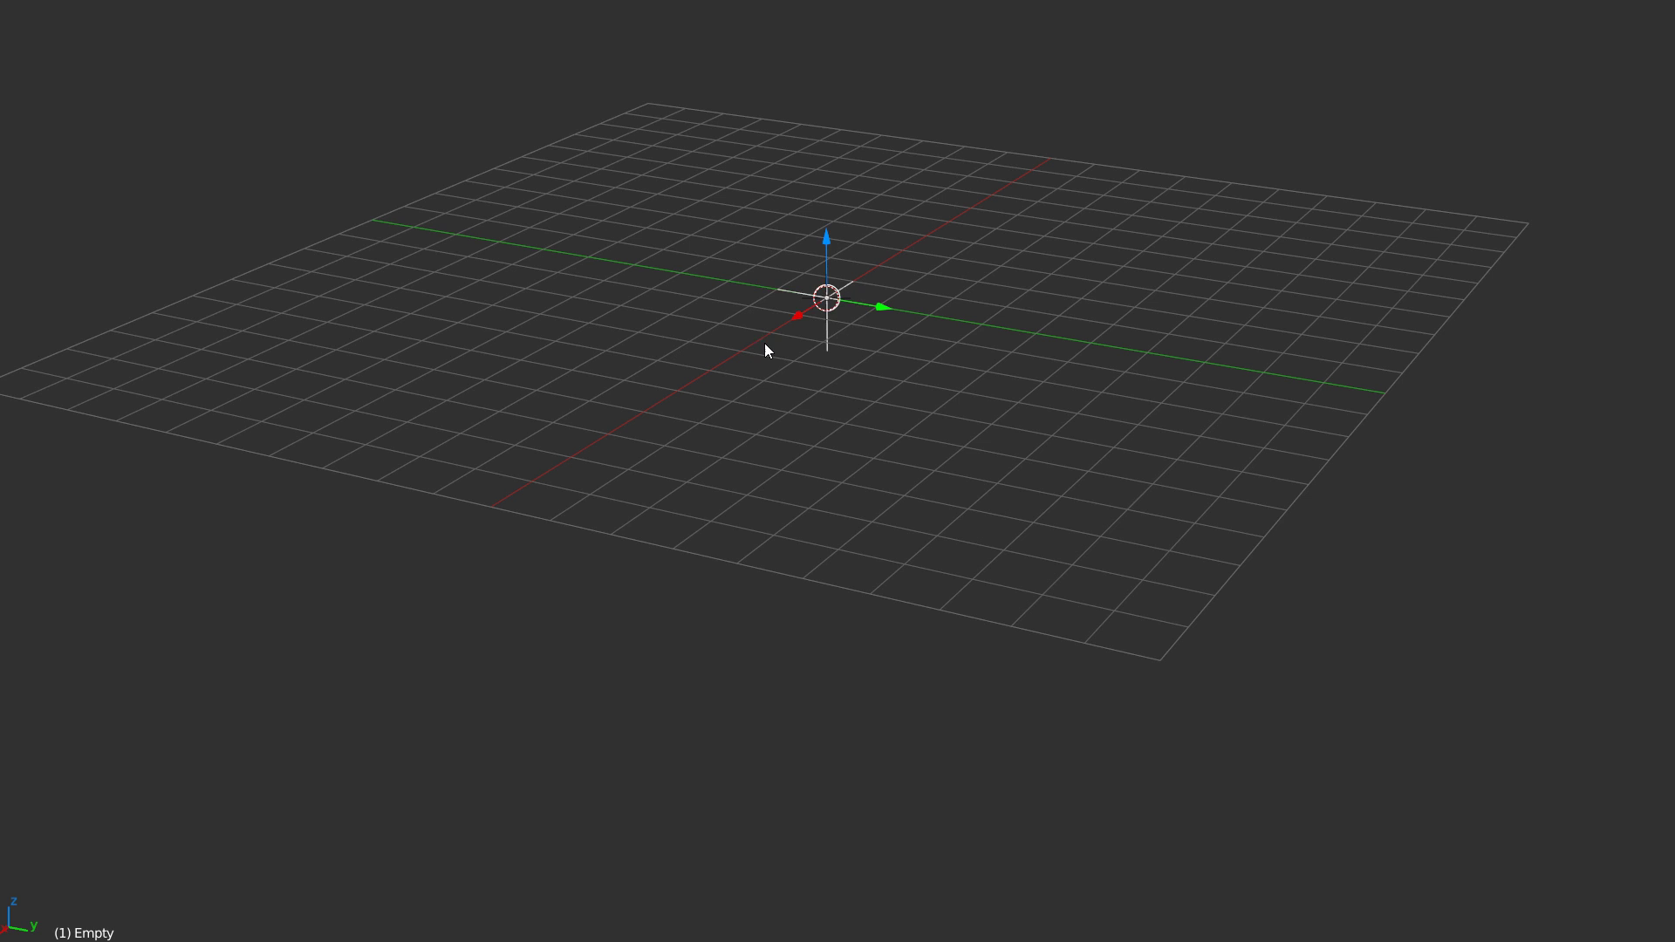
pyautogui.rightClick(830, 312)
pyautogui.click(743, 454)
pyautogui.moveTo(819, 311); pyautogui.dragTo(775, 428, button='middle')
pyautogui.moveTo(780, 360); pyautogui.dragTo(770, 355, button='middle')
# Step: Array the new cube along X with a count of 4 and an offset of 1.8
pyautogui.press('space')
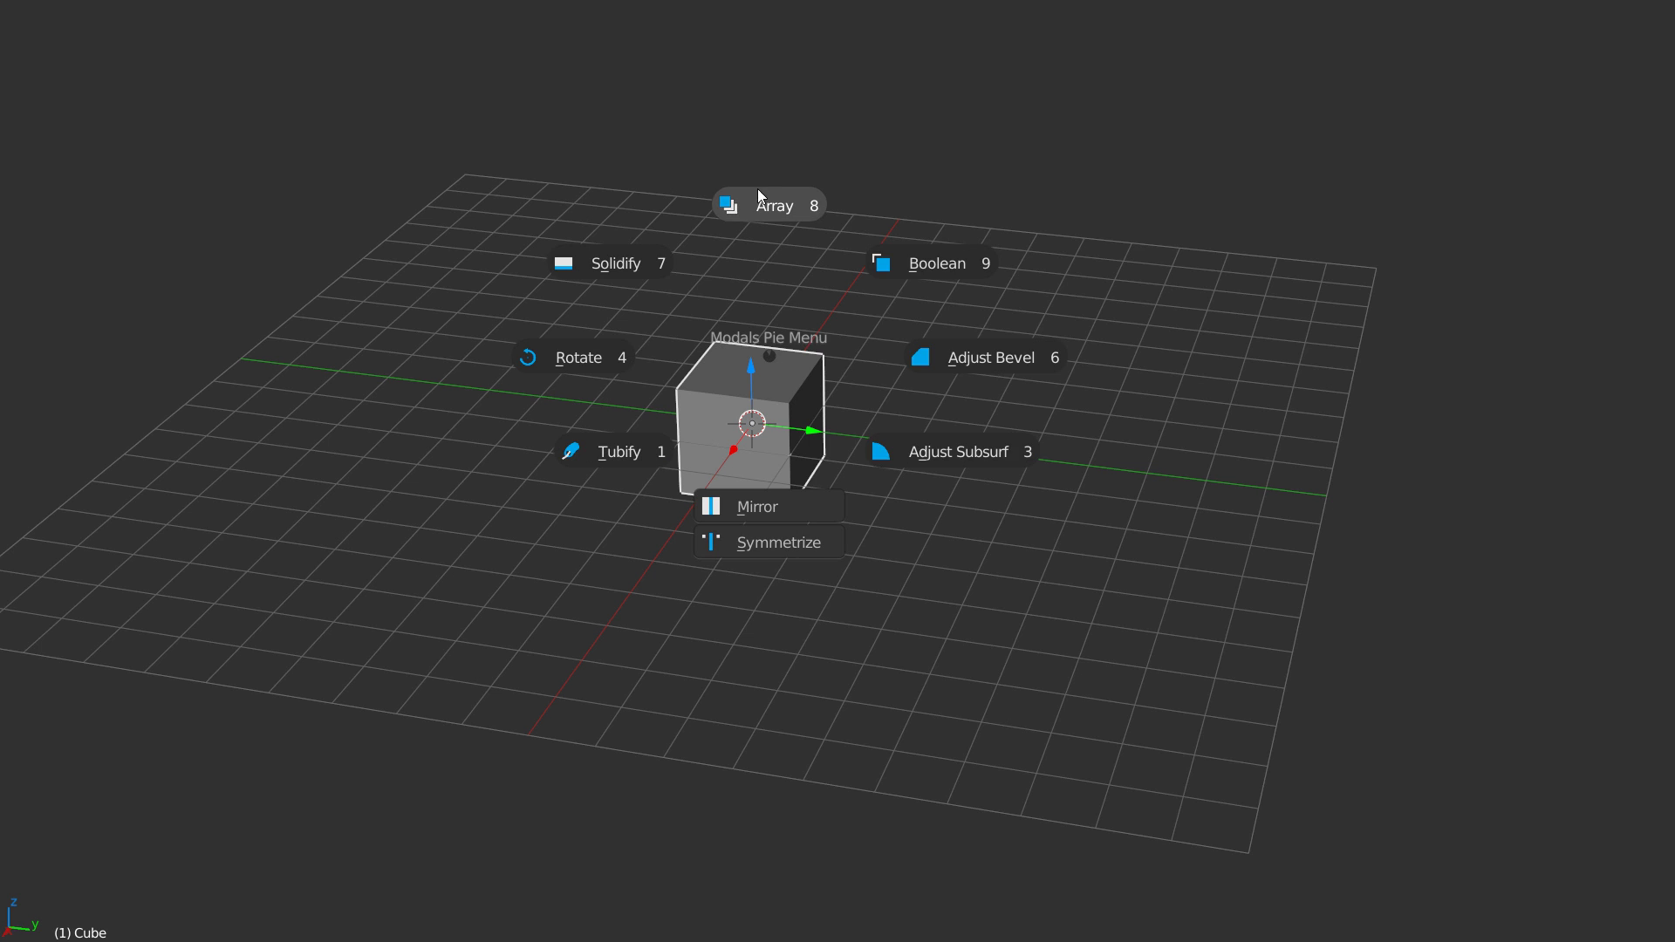
pyautogui.click(763, 206)
pyautogui.moveTo(793, 267); pyautogui.dragTo(787, 370, button='middle')
pyautogui.scroll(2, 822, 374)
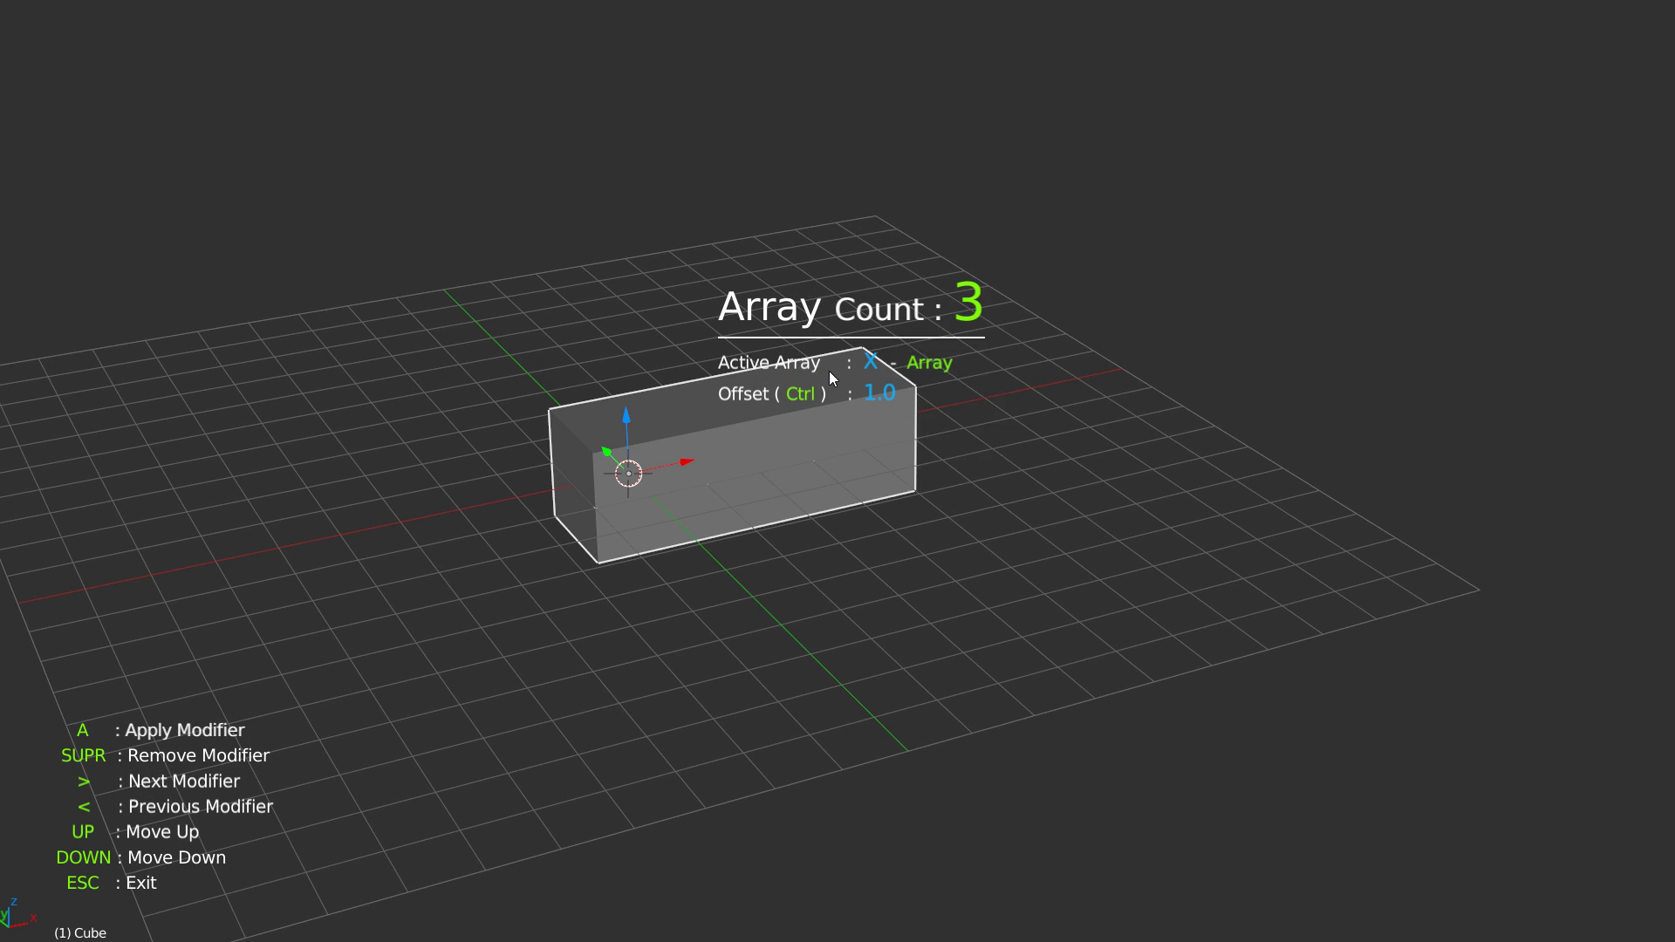
pyautogui.scroll(2, 827, 369)
pyautogui.scroll(-2, 813, 377)
pyautogui.scroll(1, 827, 378)
pyautogui.press('ctrl')
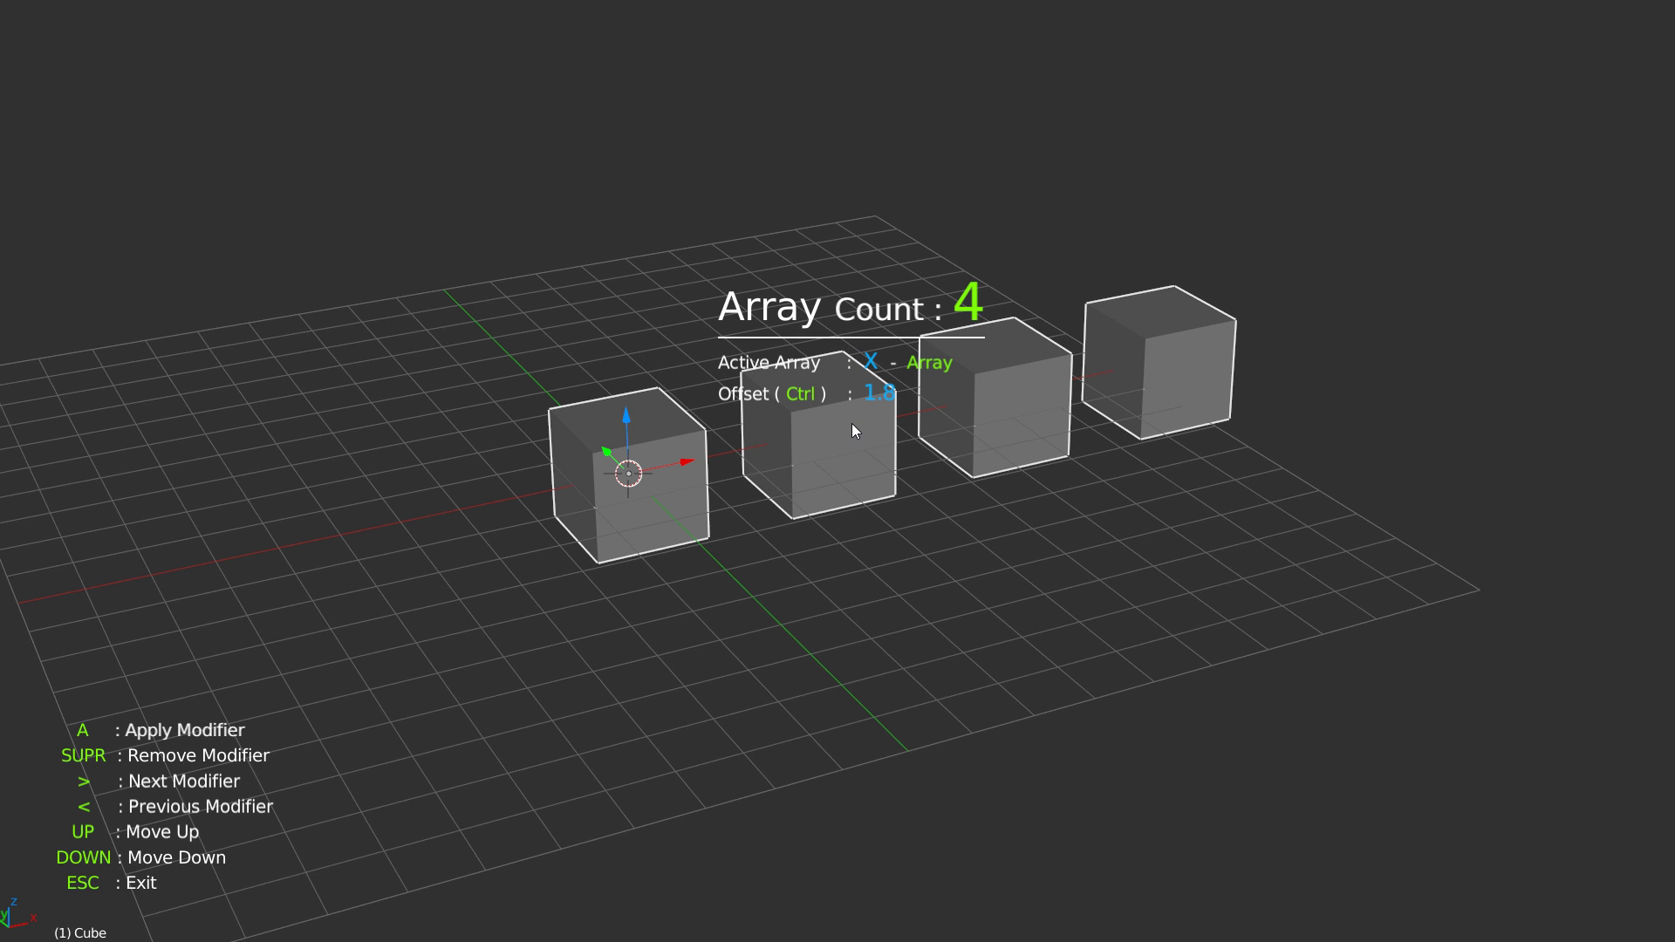
# Step: Switch the array's axis to Y and Z, and add further arrays along X and Y
pyautogui.press('y')
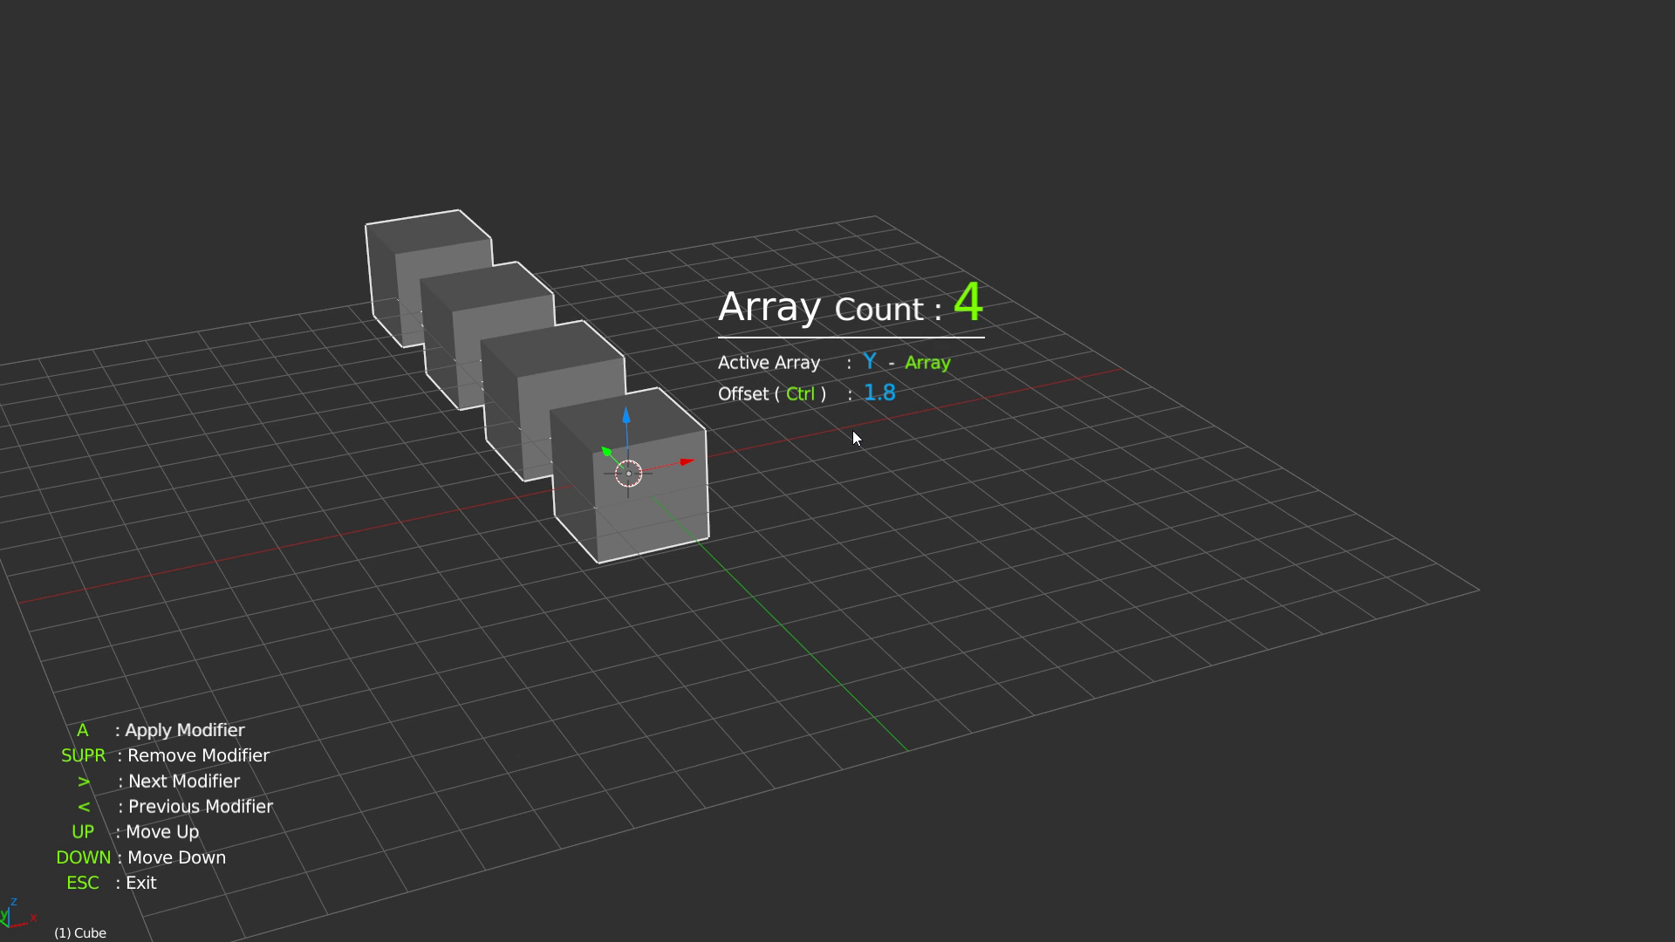
pyautogui.press('z')
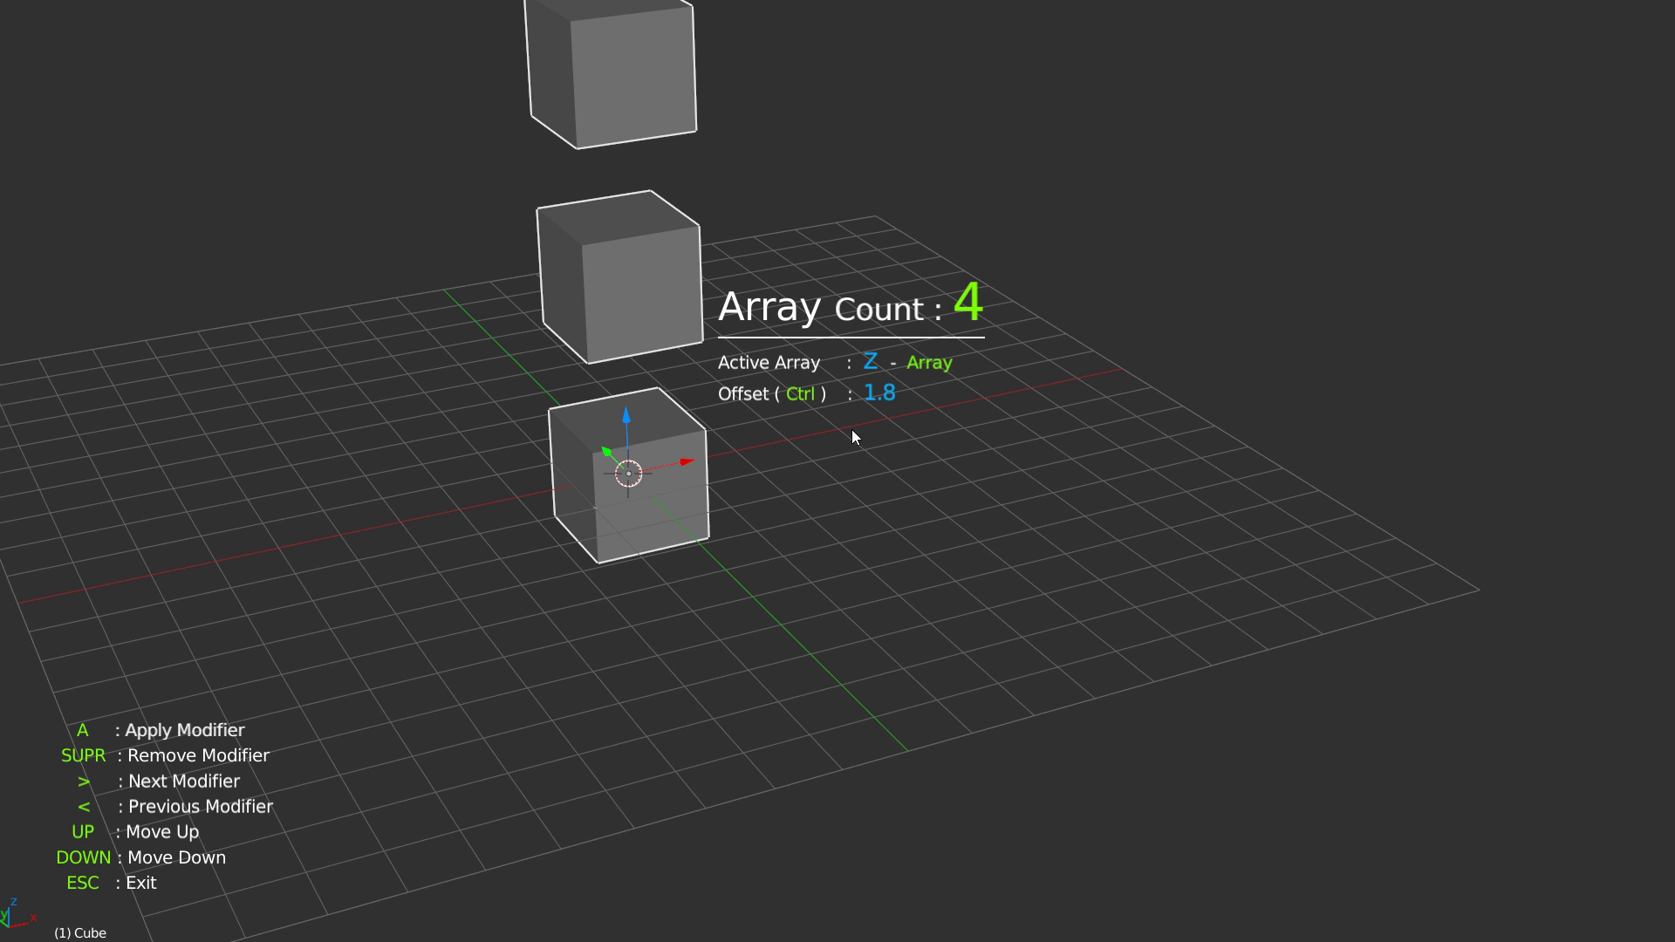
pyautogui.hotkey('shift', 'x')
pyautogui.moveTo(676, 496); pyautogui.dragTo(835, 397, button='middle')
pyautogui.hotkey('shift', 'y')
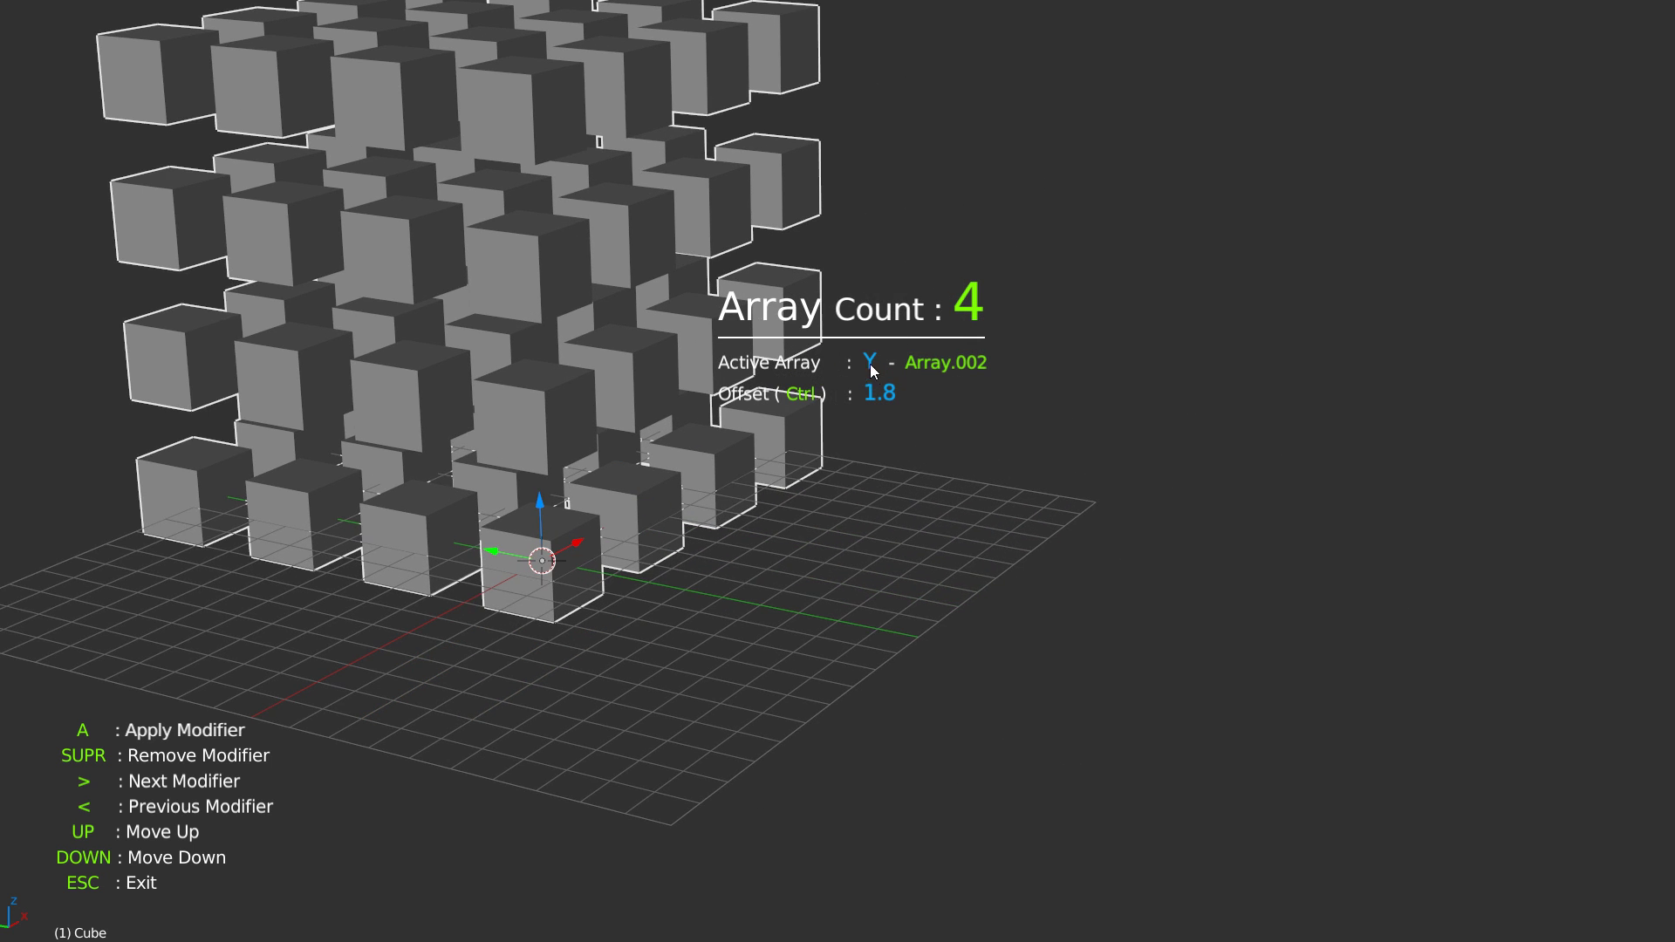
# Step: Cycle through the stacked arrays, remove the Z array and restore it
pyautogui.press('>')
pyautogui.press('less')
pyautogui.press('>')
pyautogui.press('Delete')
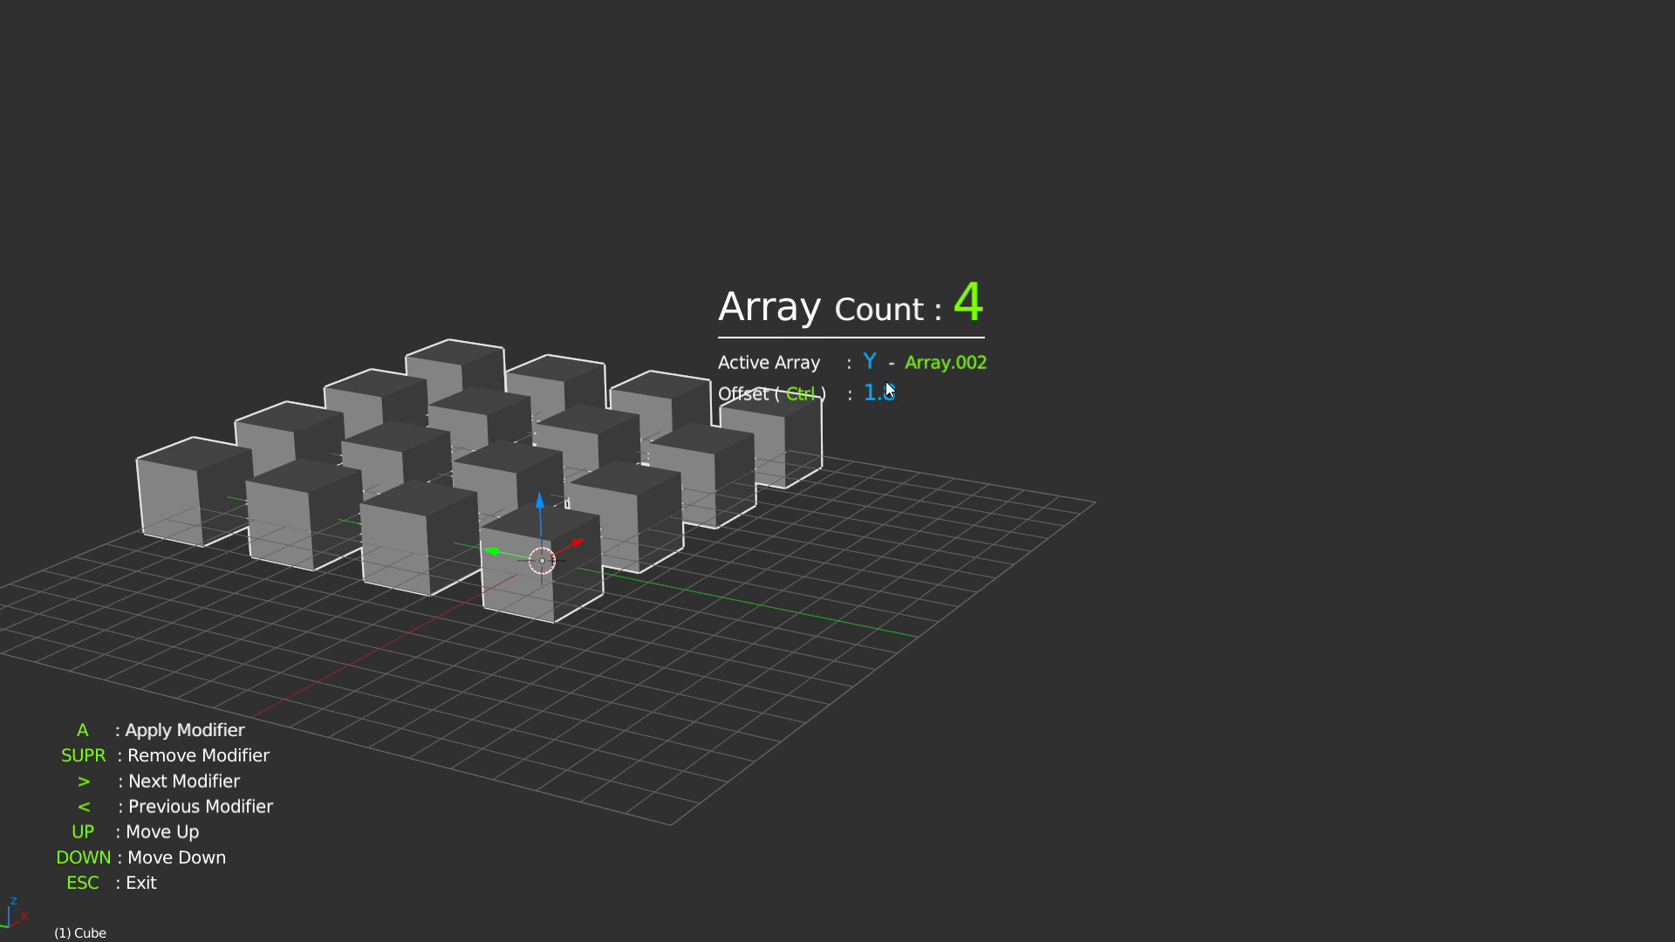
pyautogui.hotkey('ctrl', 'z')
# Step: Set the Z array's count to 2 and its offset to 1.09
pyautogui.scroll(2, 908, 391)
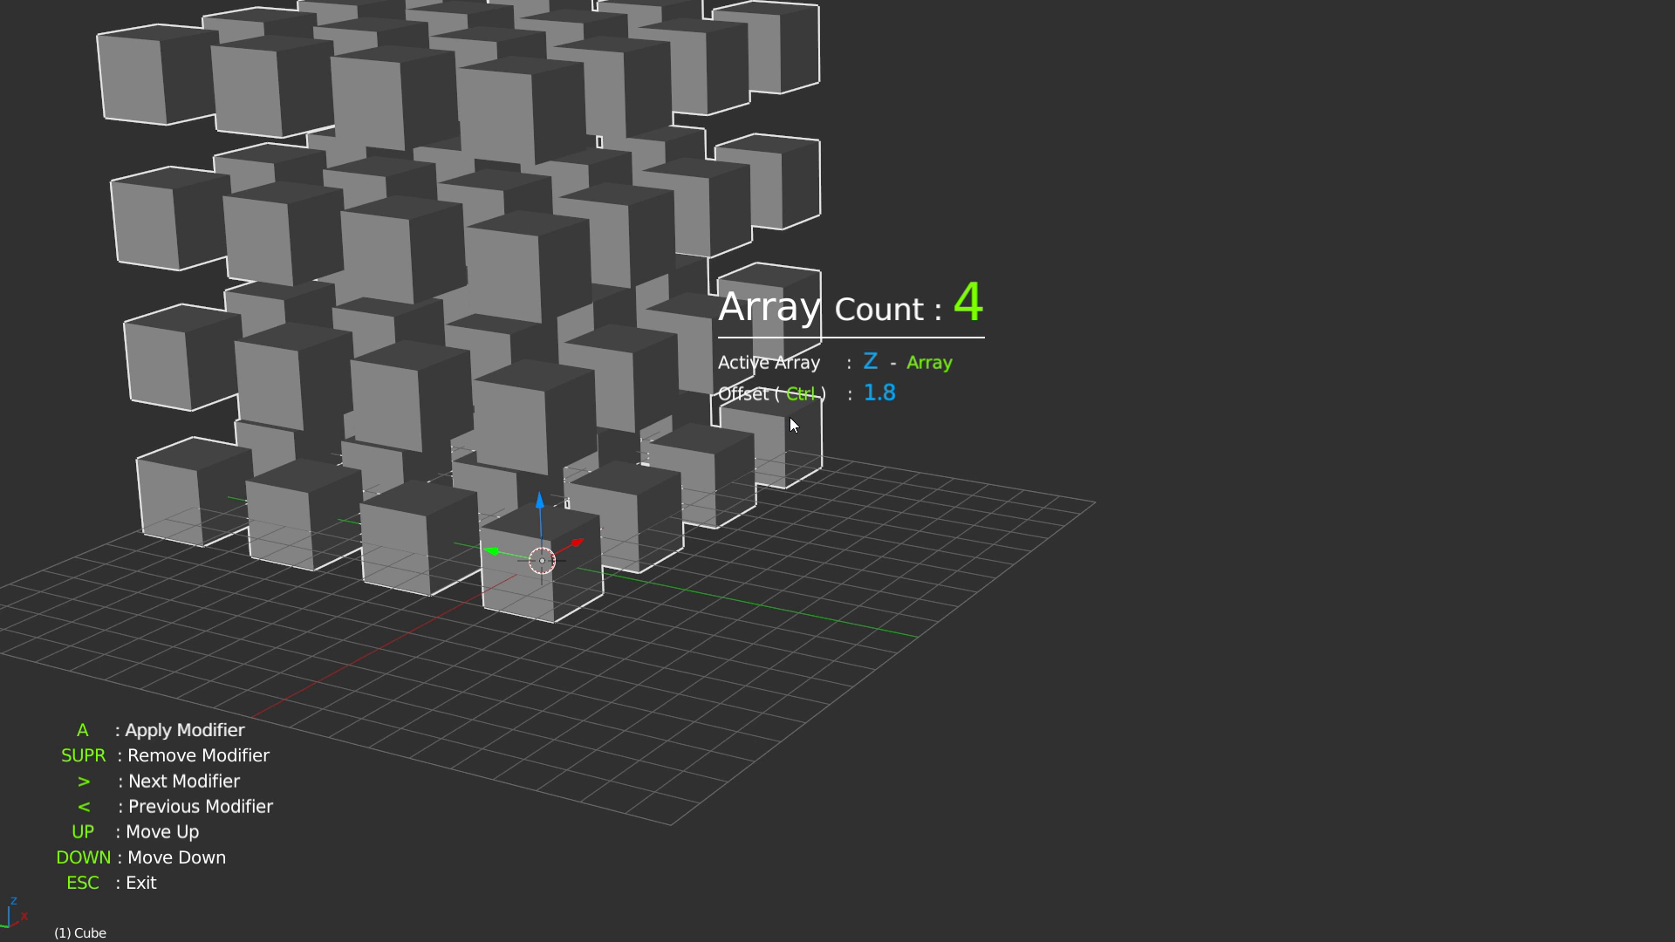
pyautogui.press('ctrl')
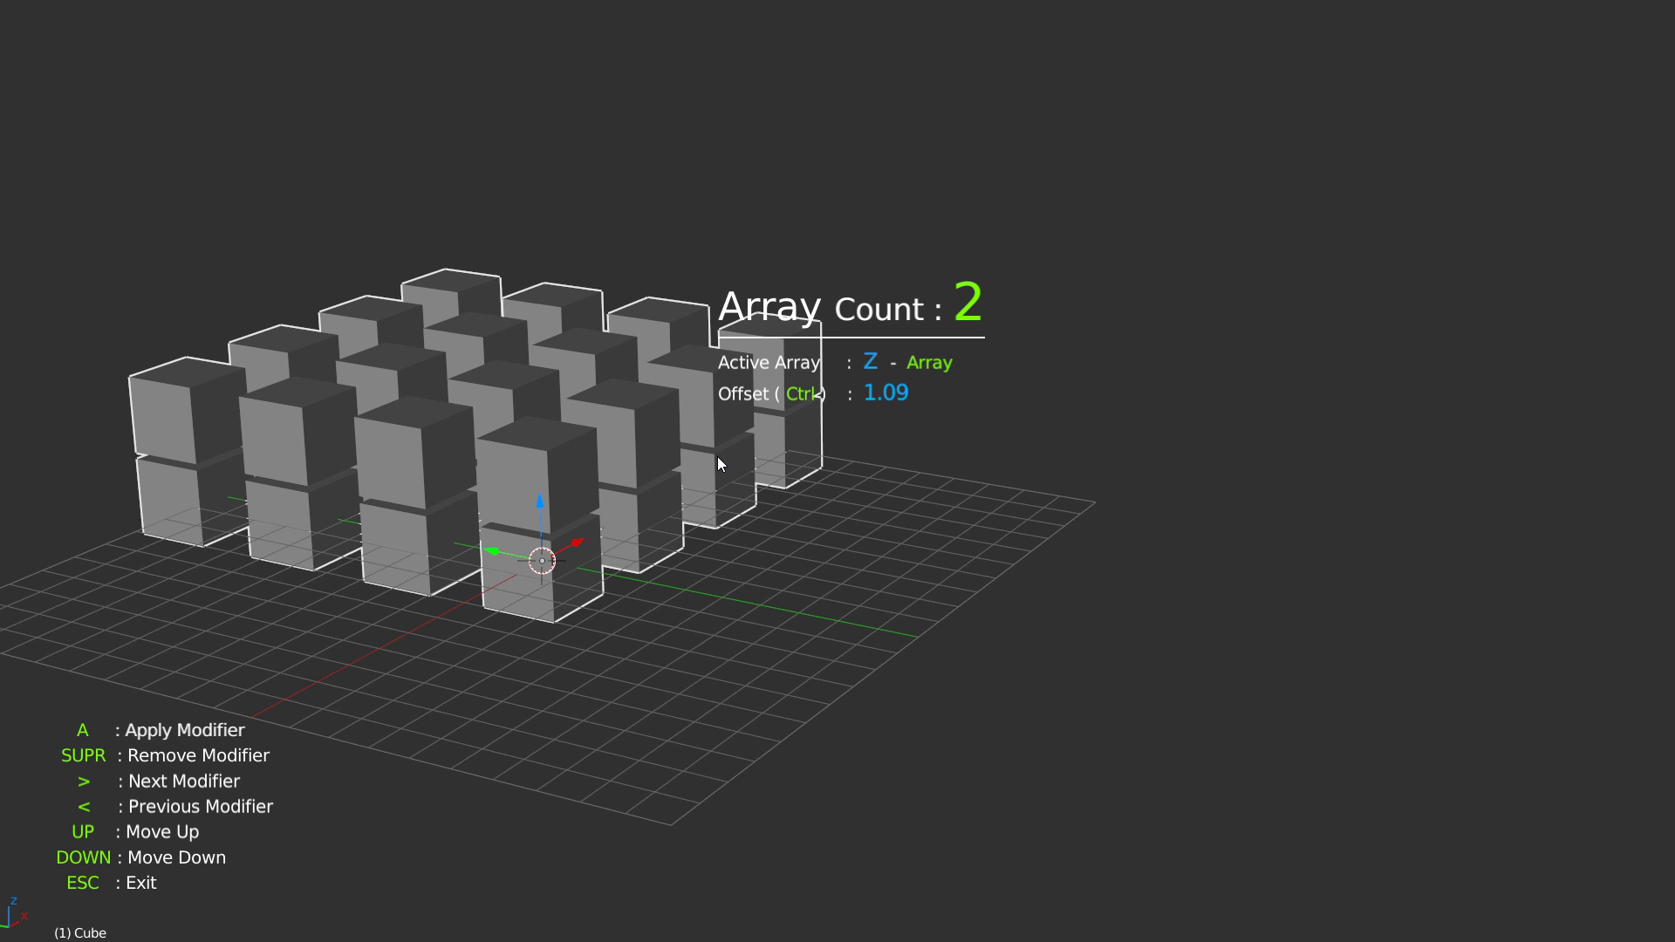
pyautogui.moveTo(719, 458); pyautogui.dragTo(728, 415, button='middle')
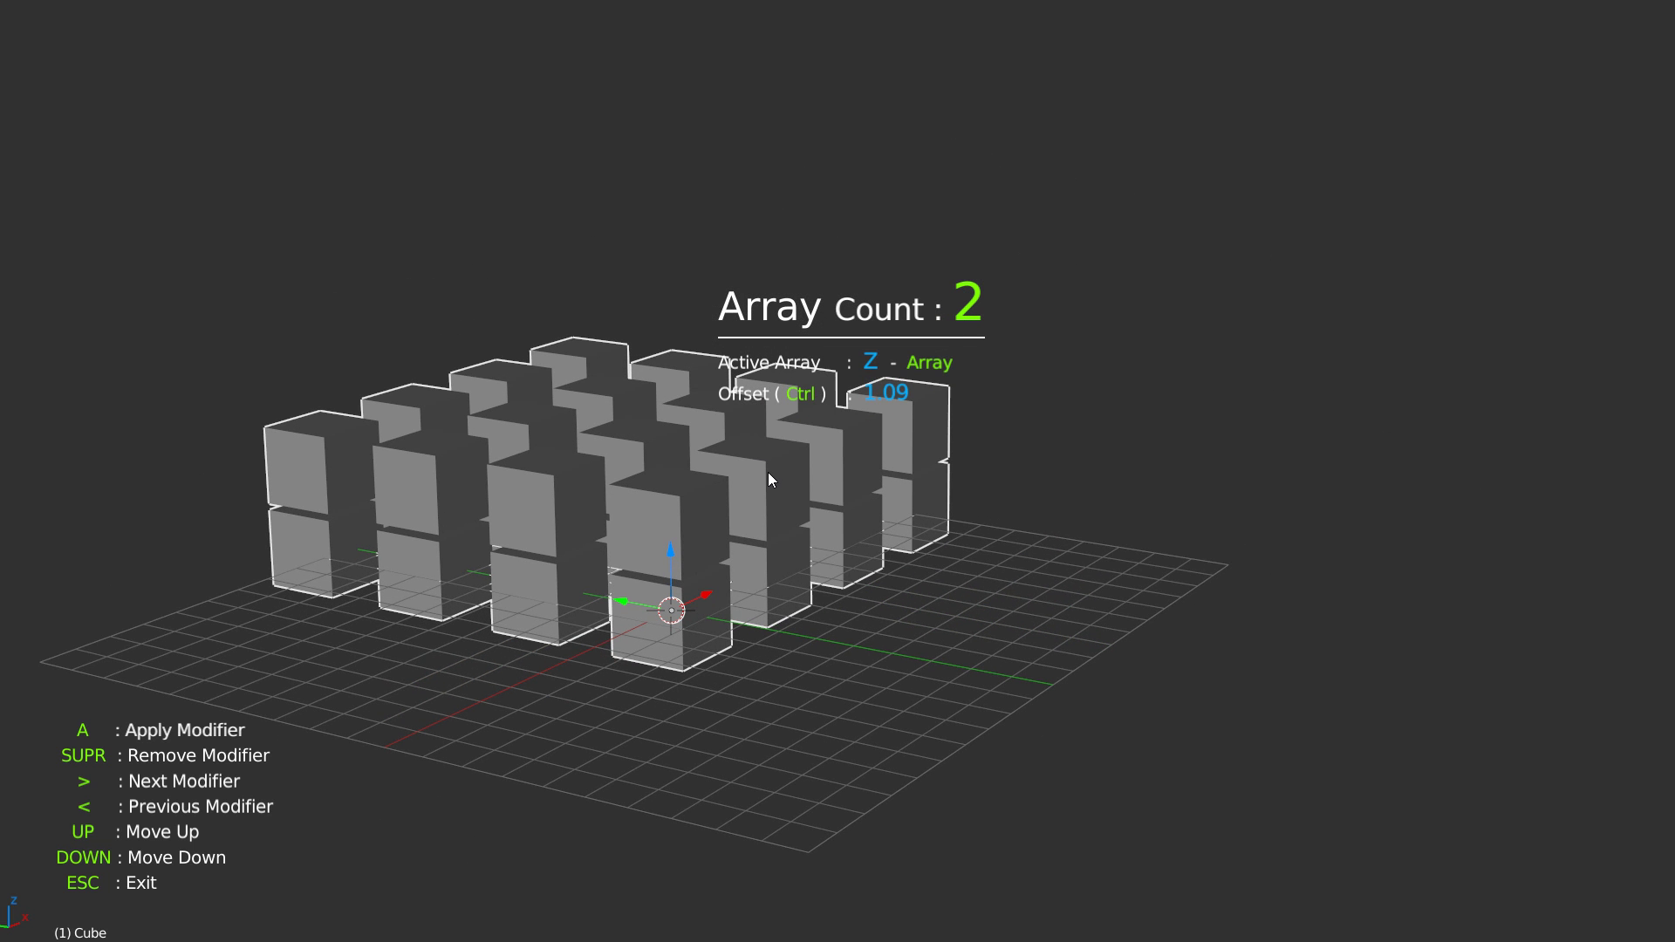
# Step: Add a second array along Z with a count of 5 and an offset of 1.49
pyautogui.press('z')
pyautogui.moveTo(768, 471); pyautogui.dragTo(786, 451, button='middle')
pyautogui.press('ctrl')
pyautogui.press('ctrl')
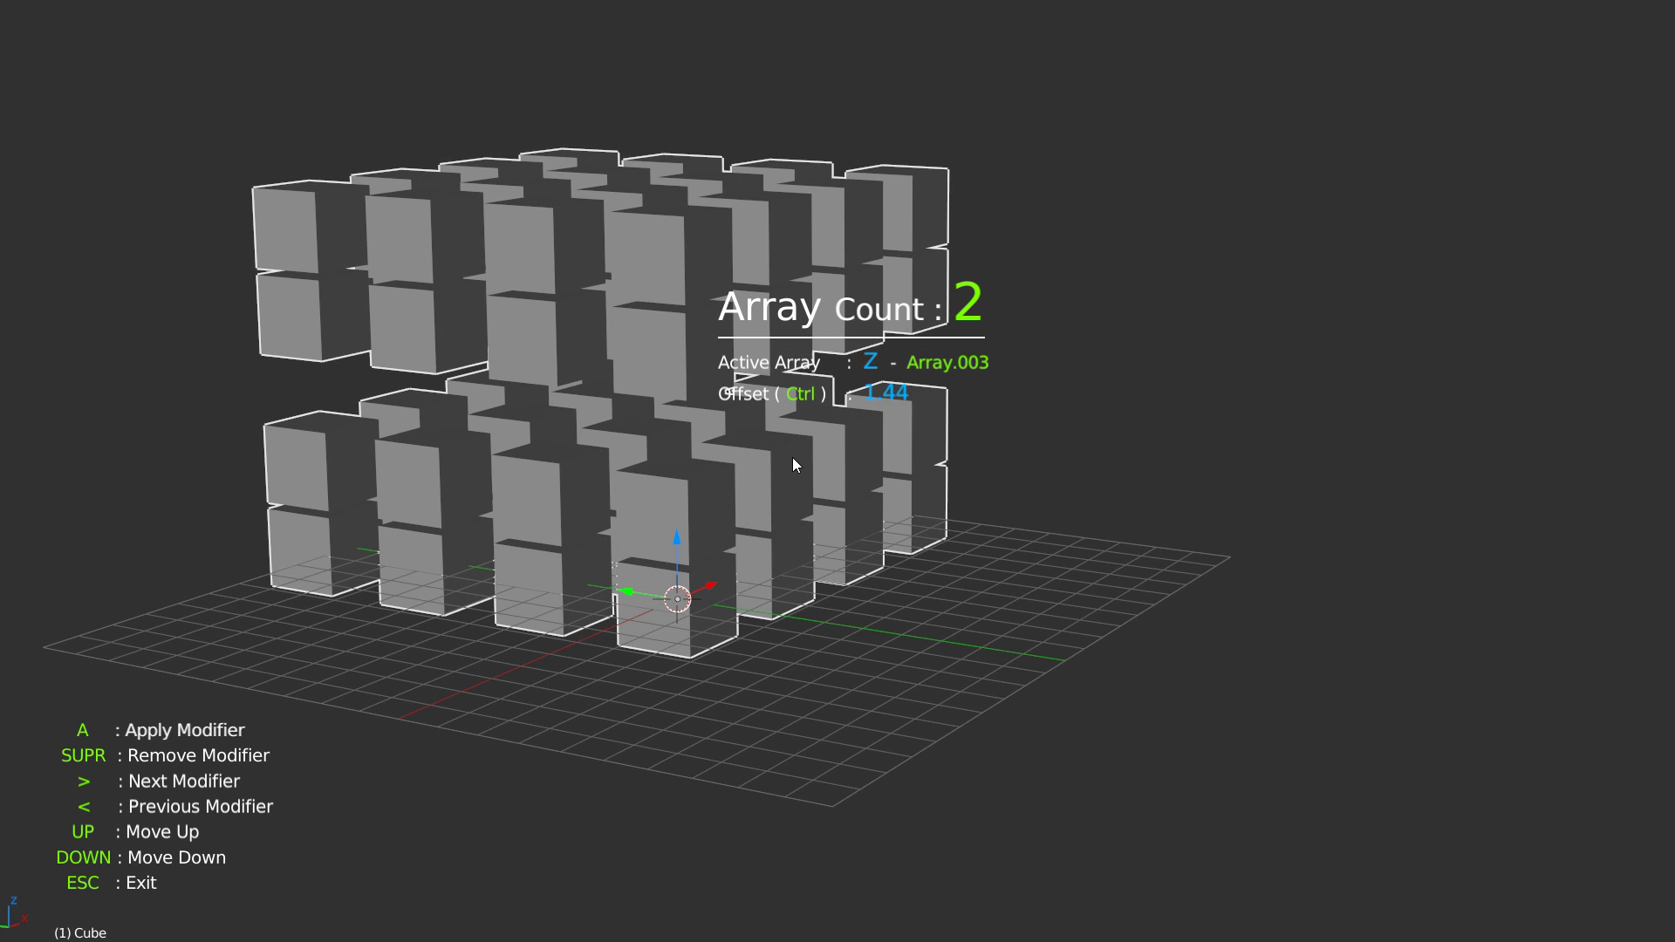
pyautogui.scroll(2, 846, 445)
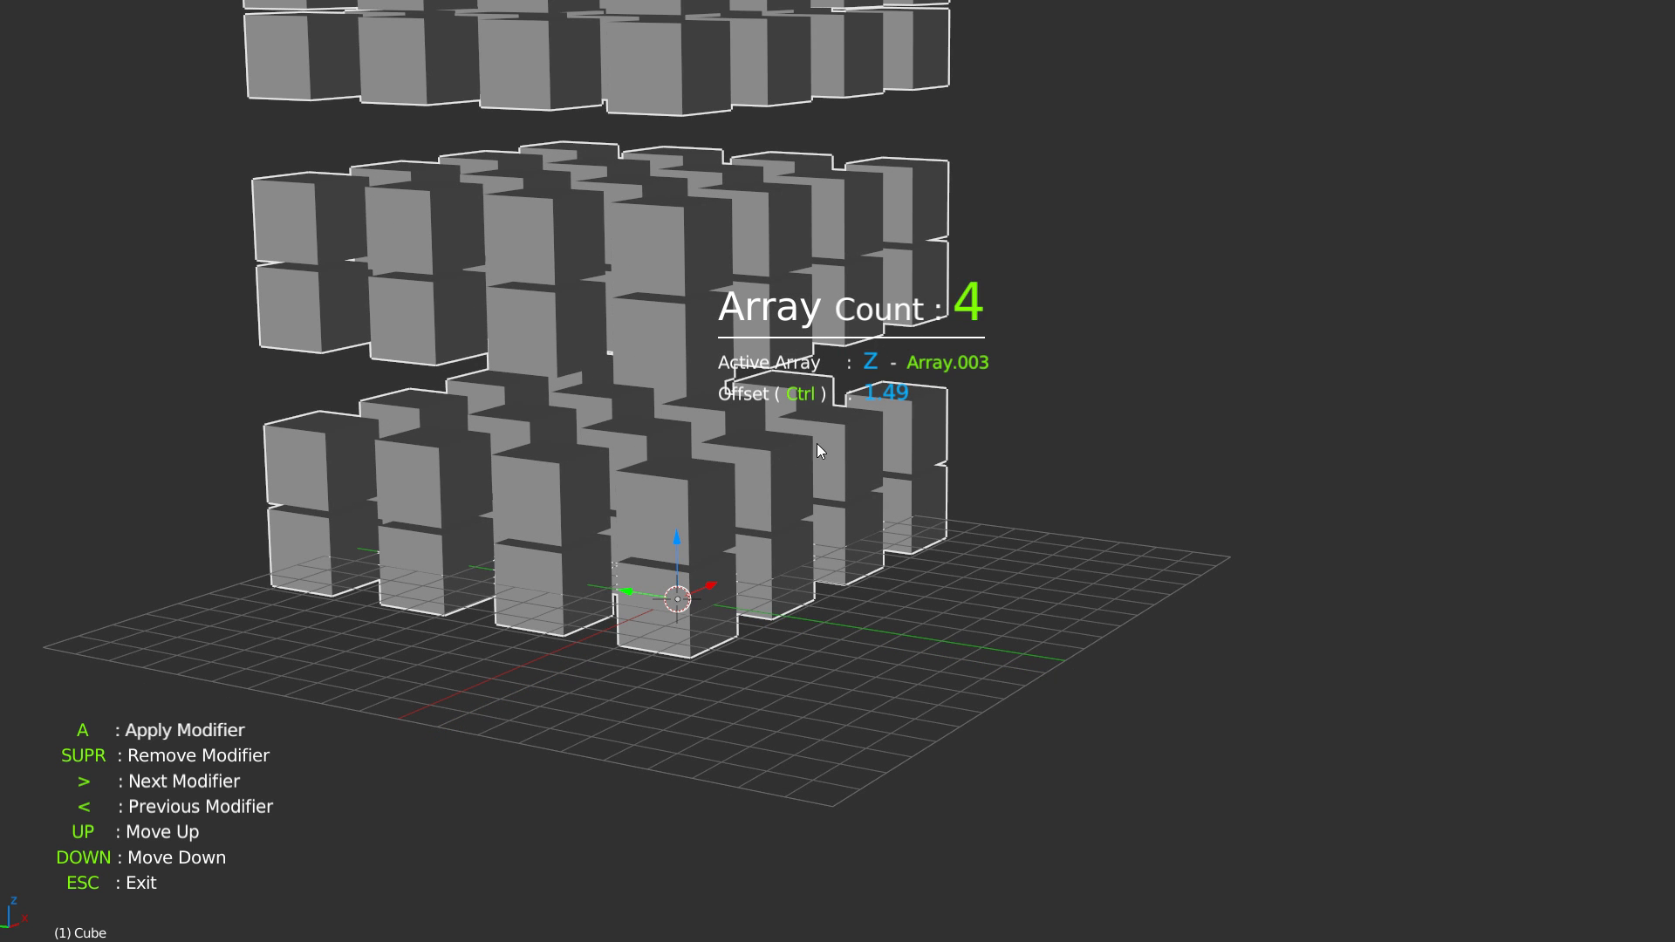
pyautogui.scroll(-1, 822, 443)
pyautogui.moveTo(824, 445); pyautogui.dragTo(626, 505, button='middle')
pyautogui.scroll(-6, 627, 499)
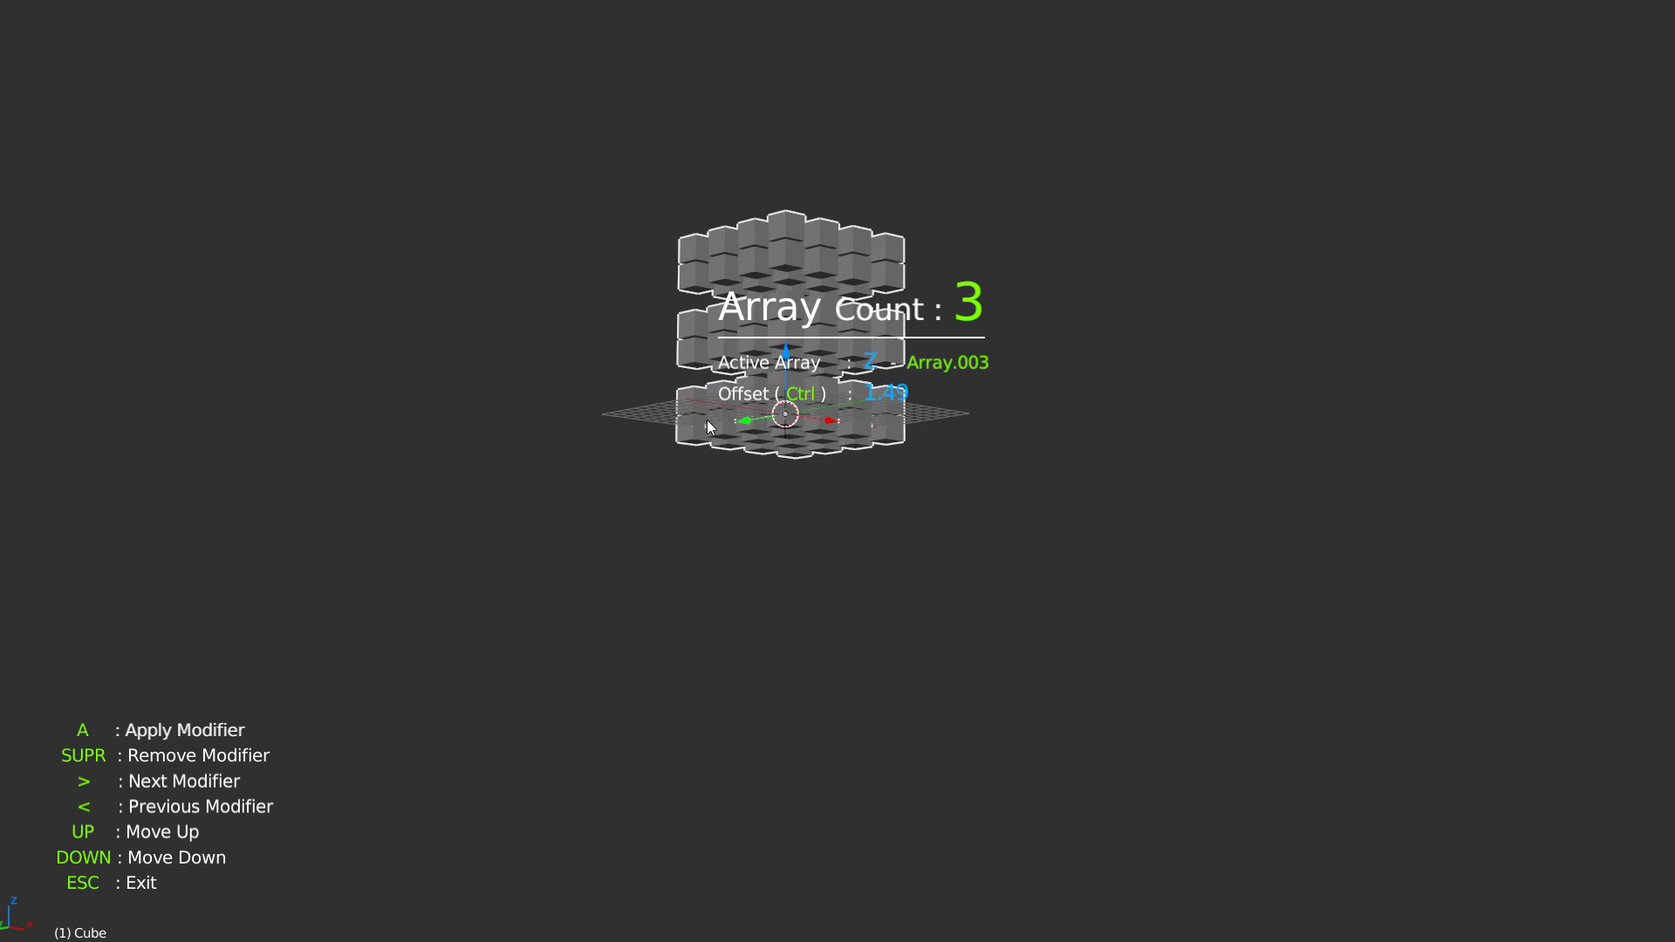
pyautogui.keyDown('shift'); pyautogui.moveTo(760, 345); pyautogui.dragTo(689, 513, button='middle'); pyautogui.keyUp('shift')
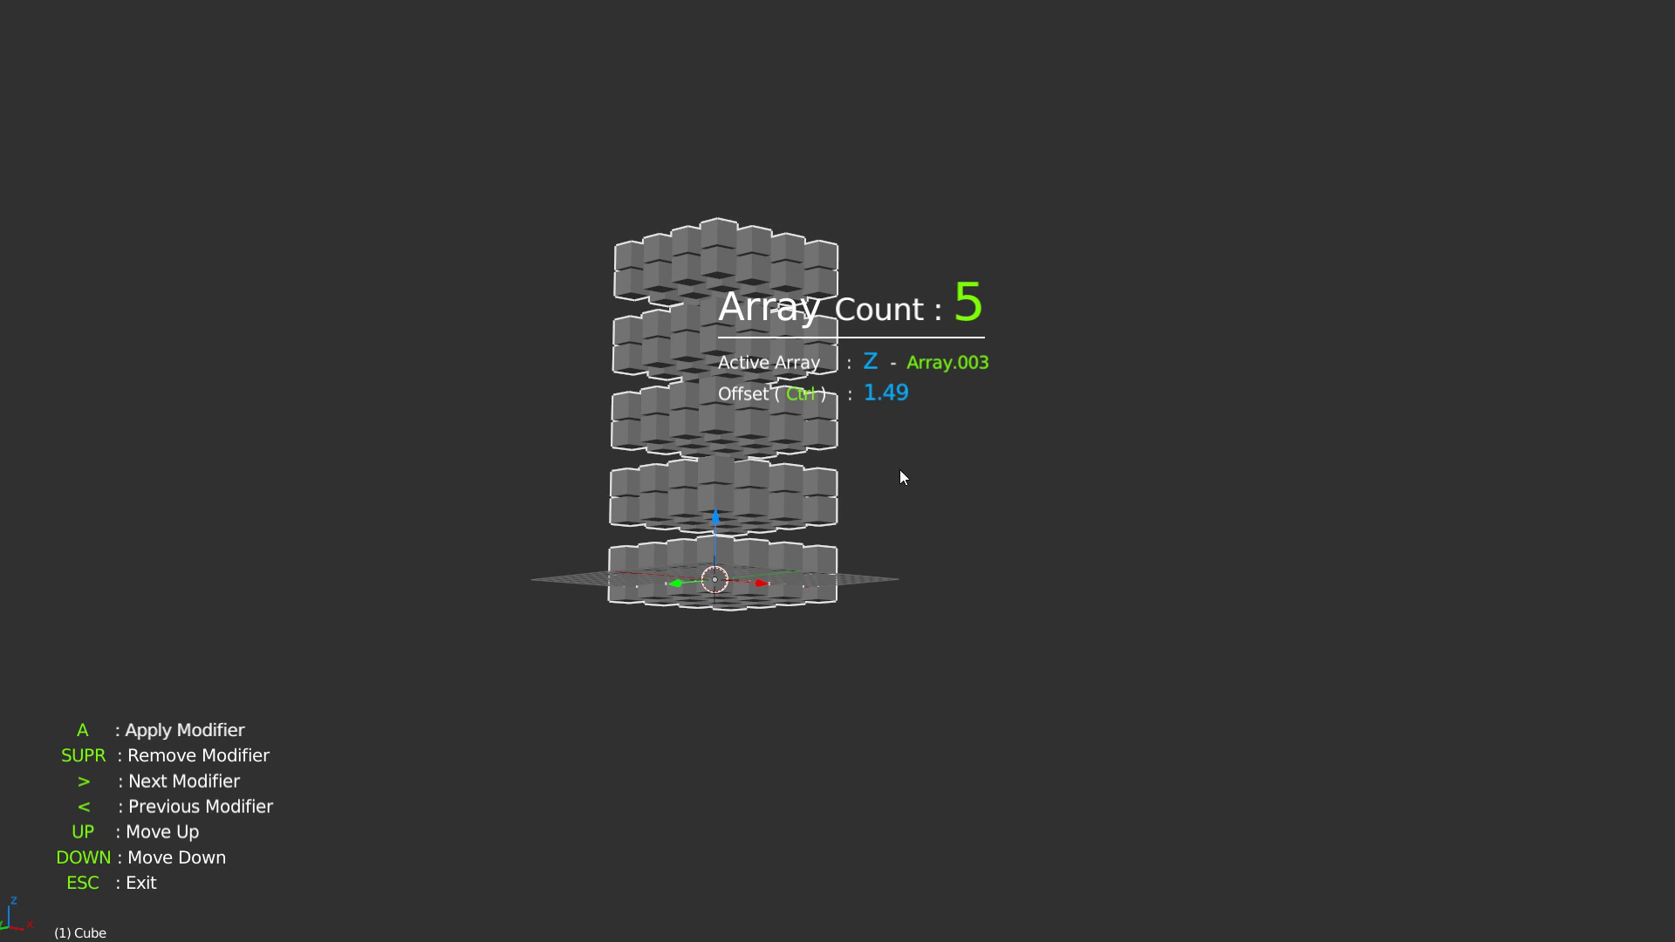
# Step: Add another array along X with a count of 6 to repeat the stacked blocks
pyautogui.moveTo(925, 459); pyautogui.dragTo(695, 347, button='middle')
pyautogui.press('ctrl')
pyautogui.moveTo(677, 443); pyautogui.dragTo(687, 458, button='middle')
pyautogui.press('x')
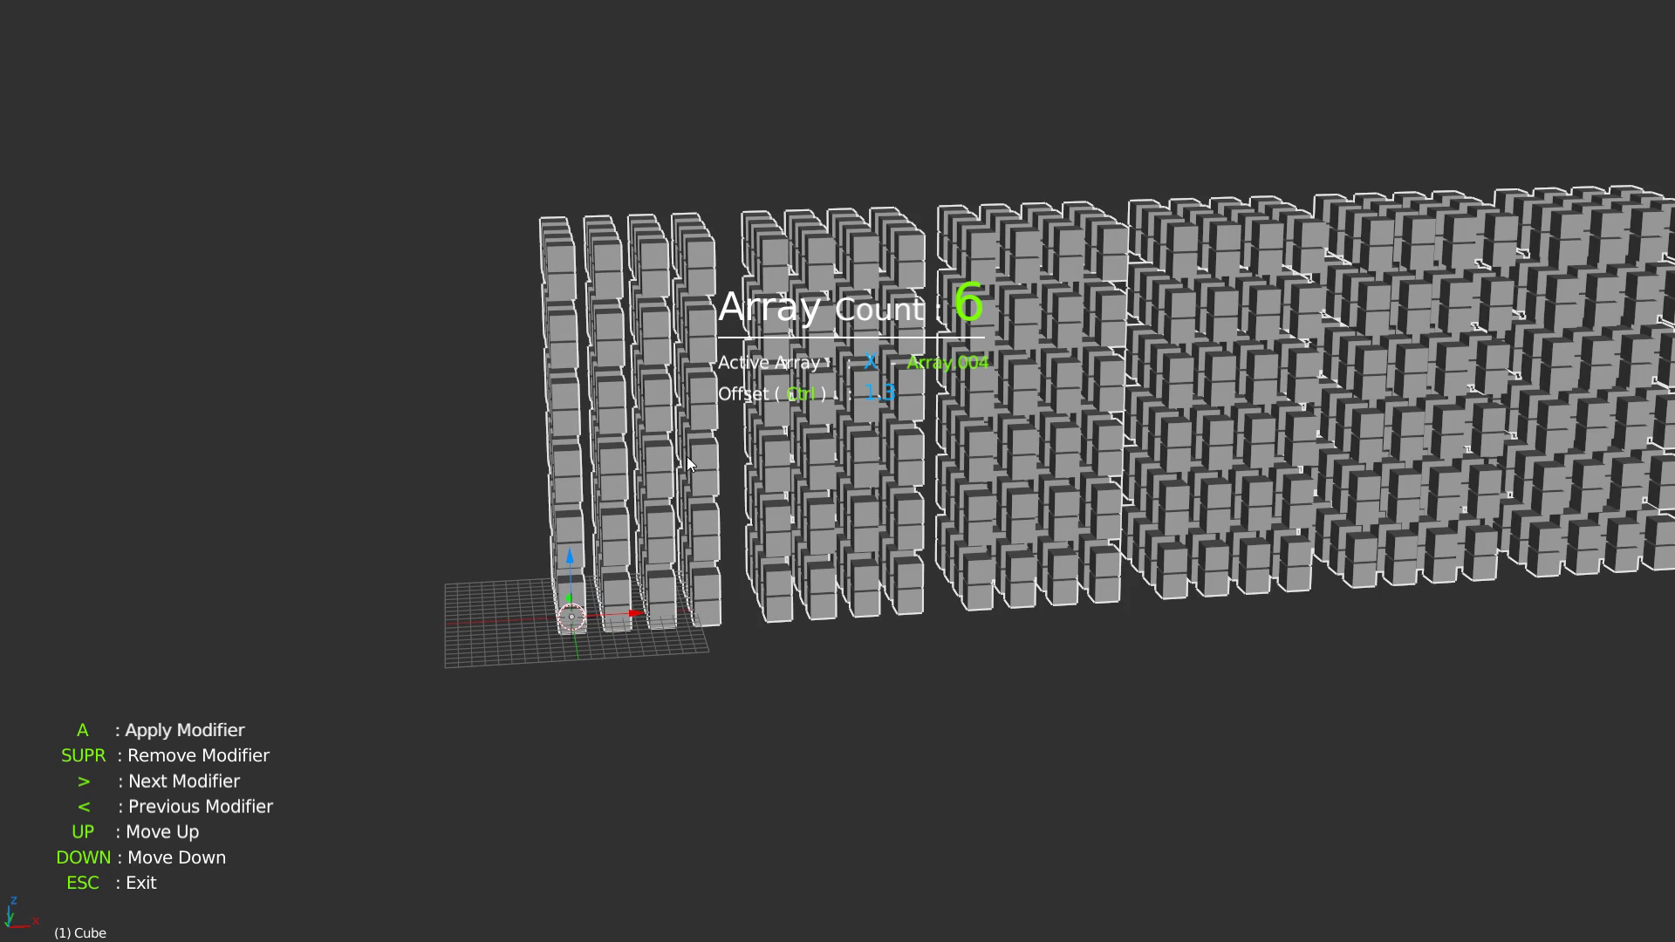
# Step: Set the outermost X array's offset to 1.64, and give the first X array a count of 5 and an offset of 1.09
pyautogui.keyDown('shift'); pyautogui.moveTo(908, 398); pyautogui.dragTo(602, 457, button='middle'); pyautogui.keyUp('shift')
pyautogui.press('ctrl')
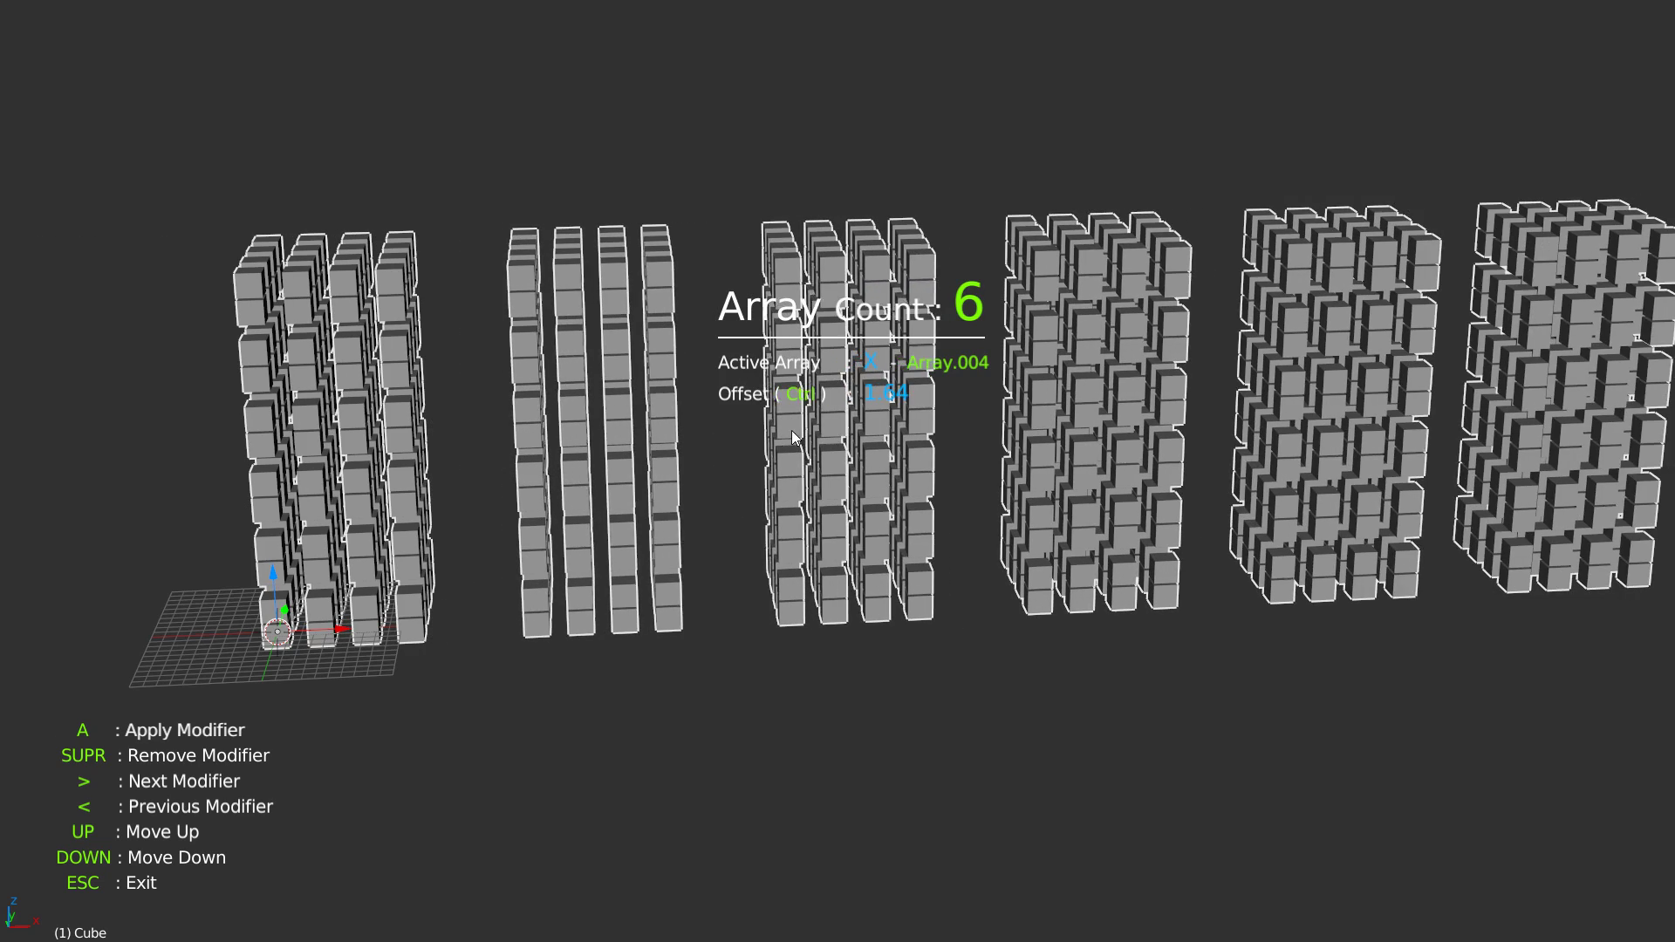
pyautogui.keyDown('shift'); pyautogui.moveTo(804, 419); pyautogui.dragTo(770, 162, button='middle'); pyautogui.keyUp('shift')
pyautogui.keyDown('shift'); pyautogui.moveTo(866, 396); pyautogui.dragTo(869, 359, button='middle'); pyautogui.keyUp('shift')
pyautogui.press('less')
pyautogui.press('less')
pyautogui.press('less')
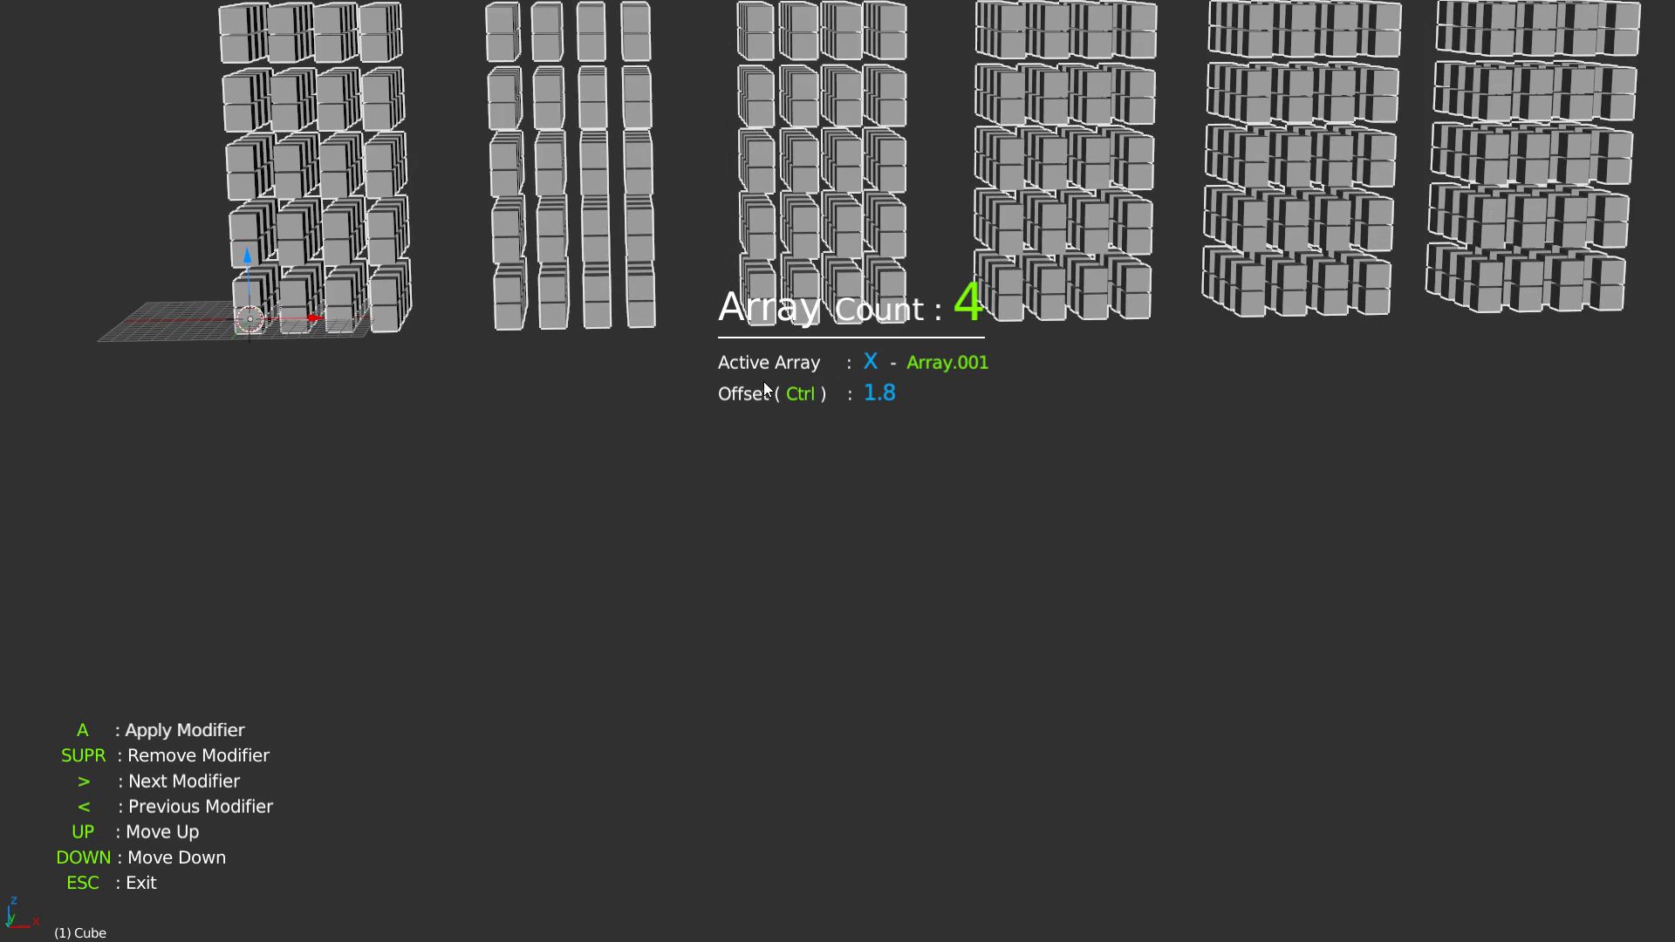
pyautogui.press('ctrl')
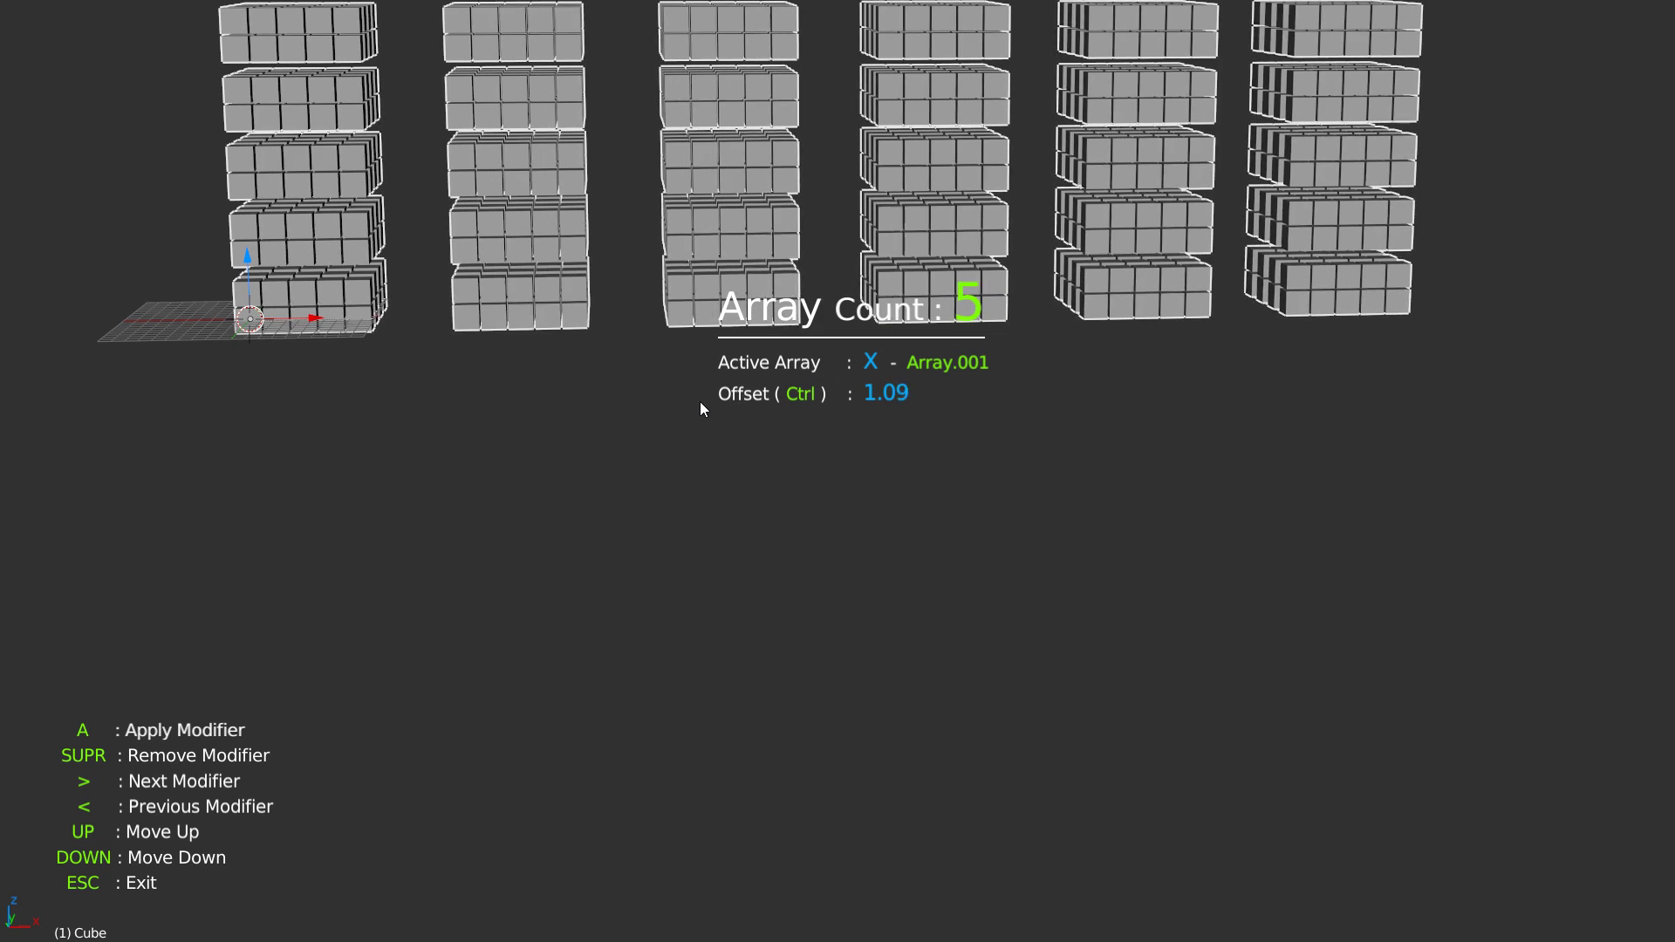
# Step: Set the Y array's count to 5 and its offset to 1.94
pyautogui.moveTo(705, 406); pyautogui.dragTo(857, 416, button='middle')
pyautogui.press('Right')
pyautogui.press('Right')
pyautogui.press('Right')
pyautogui.press('Right')
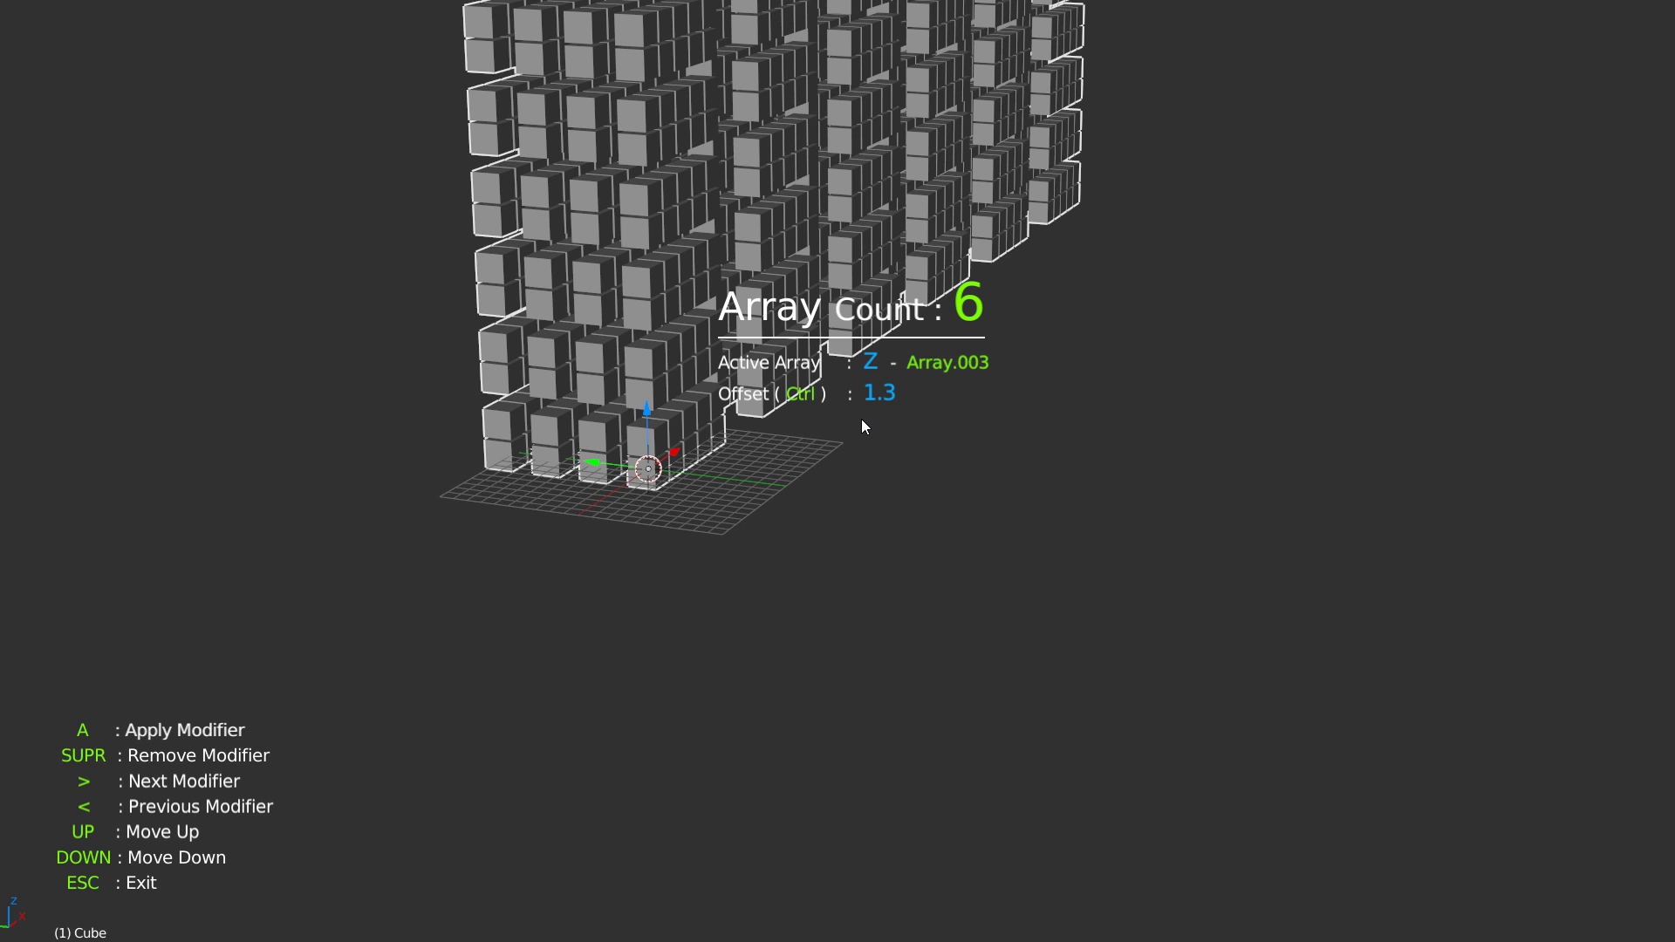
pyautogui.moveTo(862, 417); pyautogui.dragTo(890, 419, button='middle')
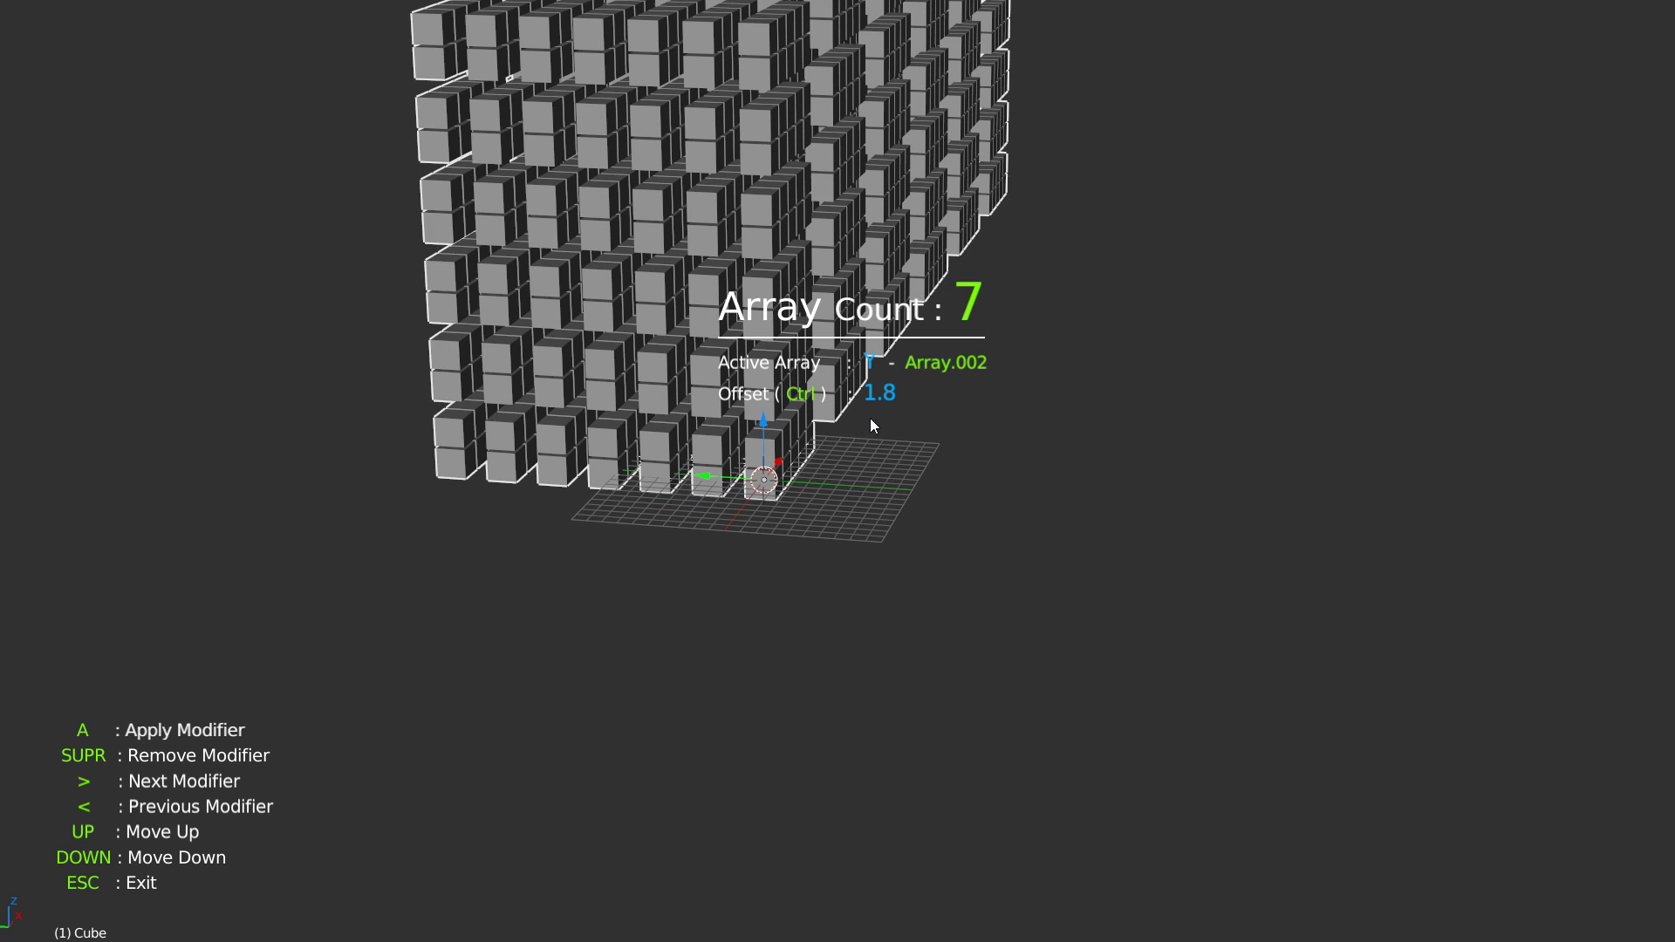
pyautogui.press('ctrl')
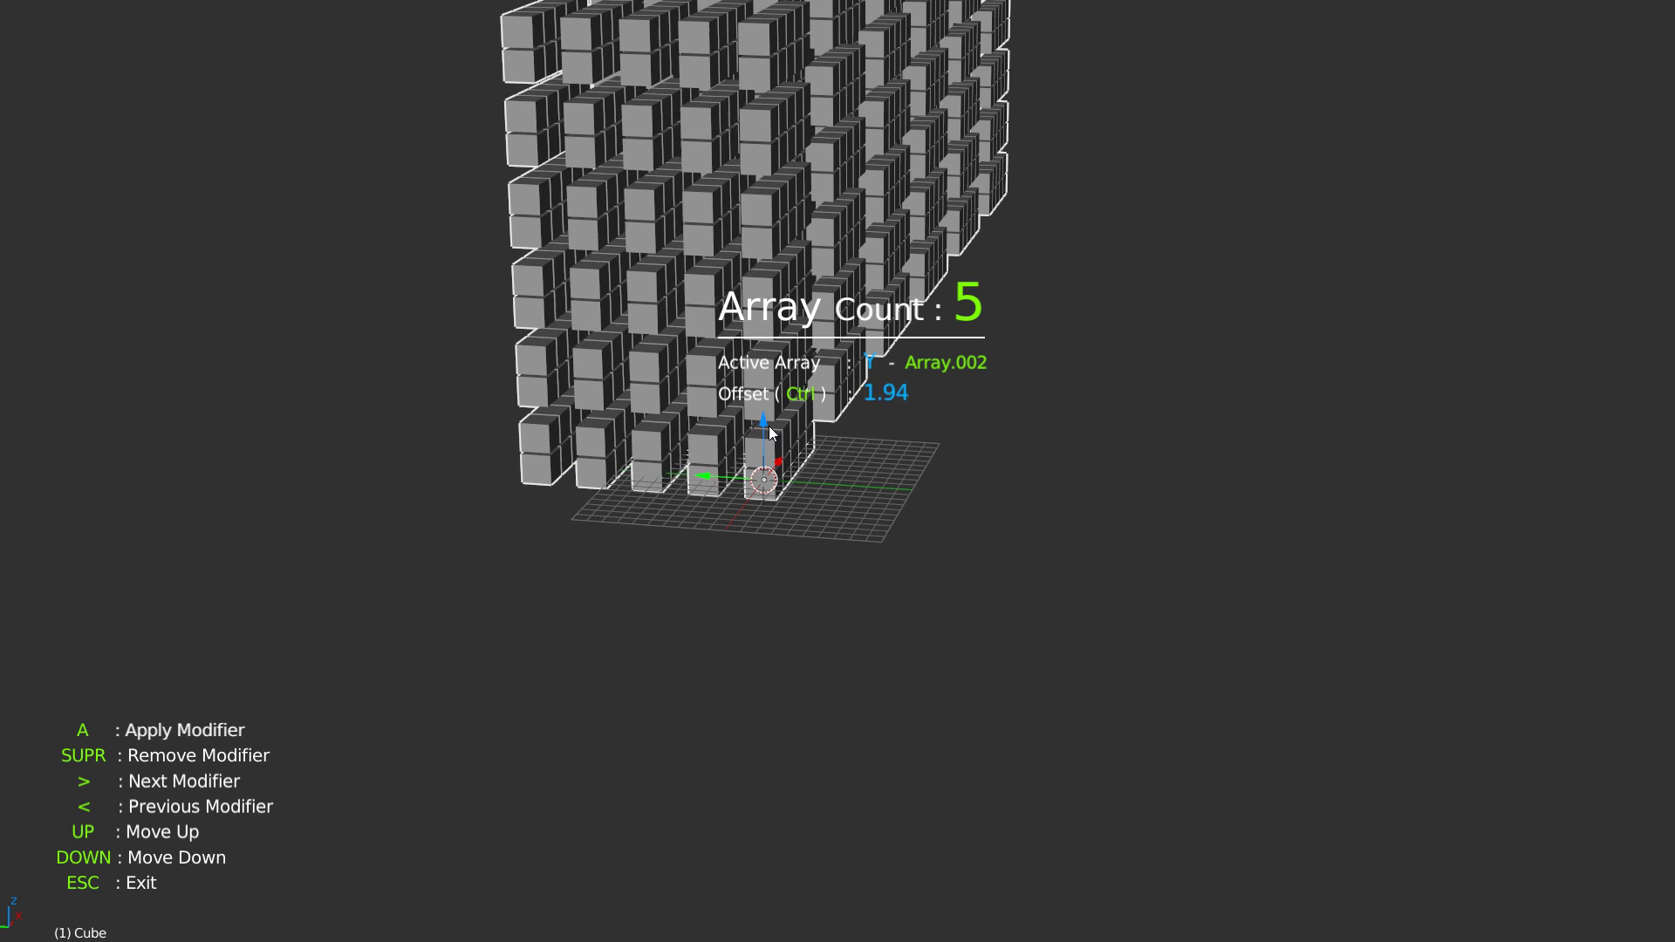
# Step: Reduce the Y array's count to 2 and add a second Y array with a count of 4 and an offset of 2.05
pyautogui.moveTo(730, 438); pyautogui.dragTo(745, 471, button='middle')
pyautogui.hotkey('shift', 'y')
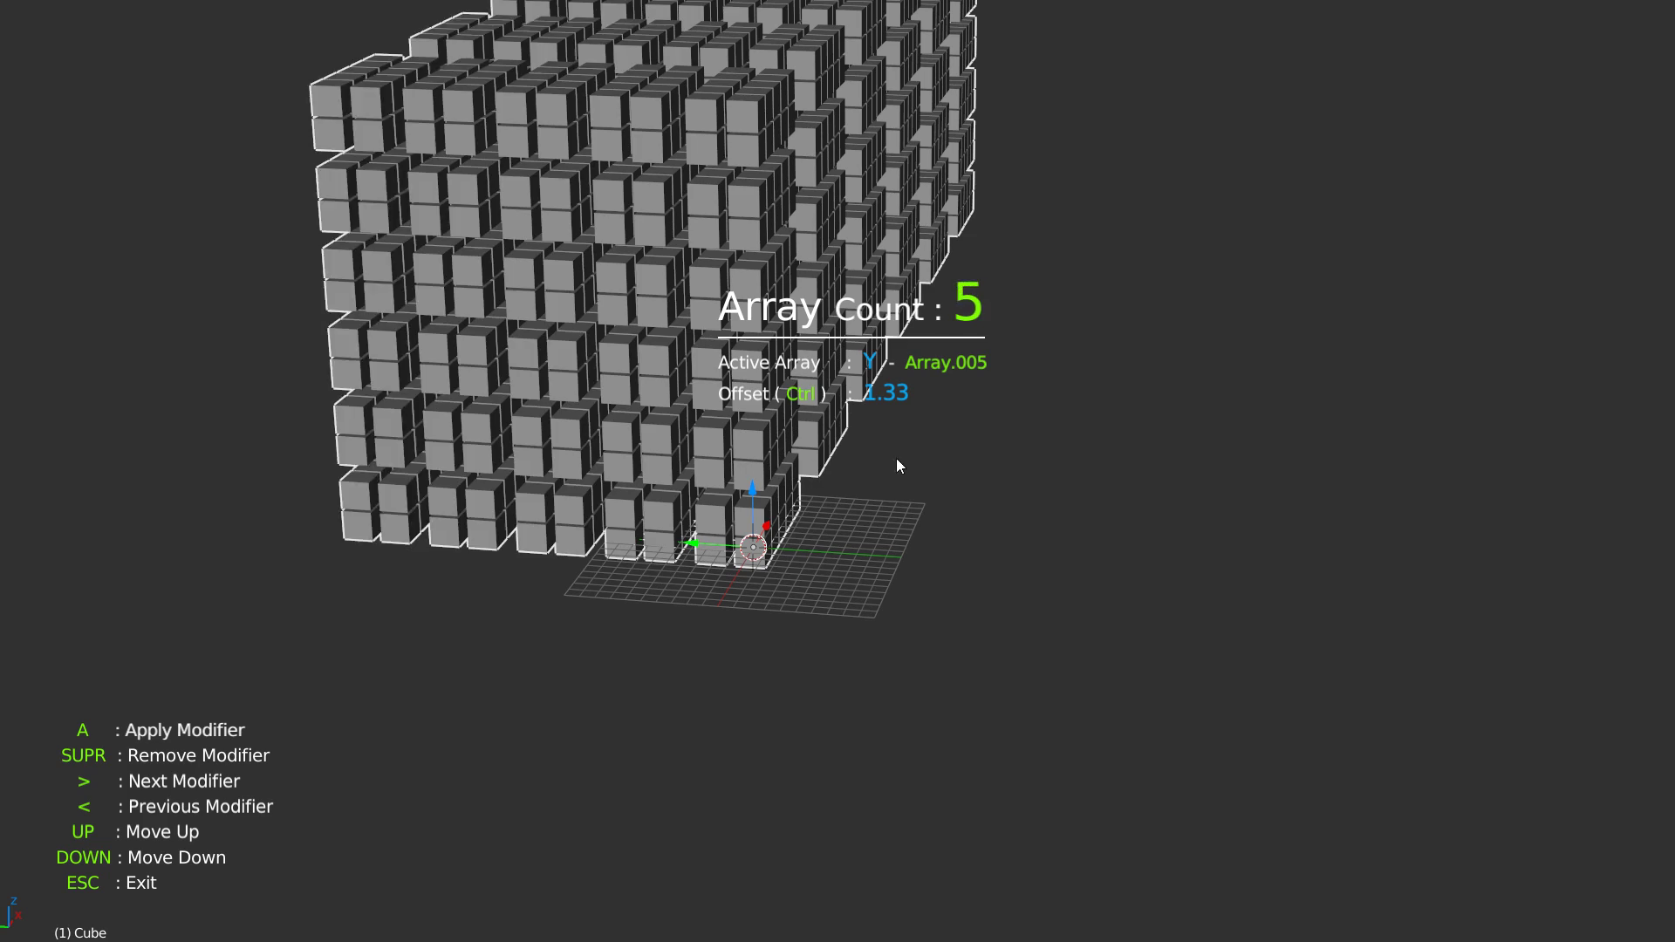
pyautogui.press('ctrl')
# Step: Set the second Z array's count to 4 and its offset to 2.26
pyautogui.moveTo(876, 462); pyautogui.dragTo(790, 453, button='middle')
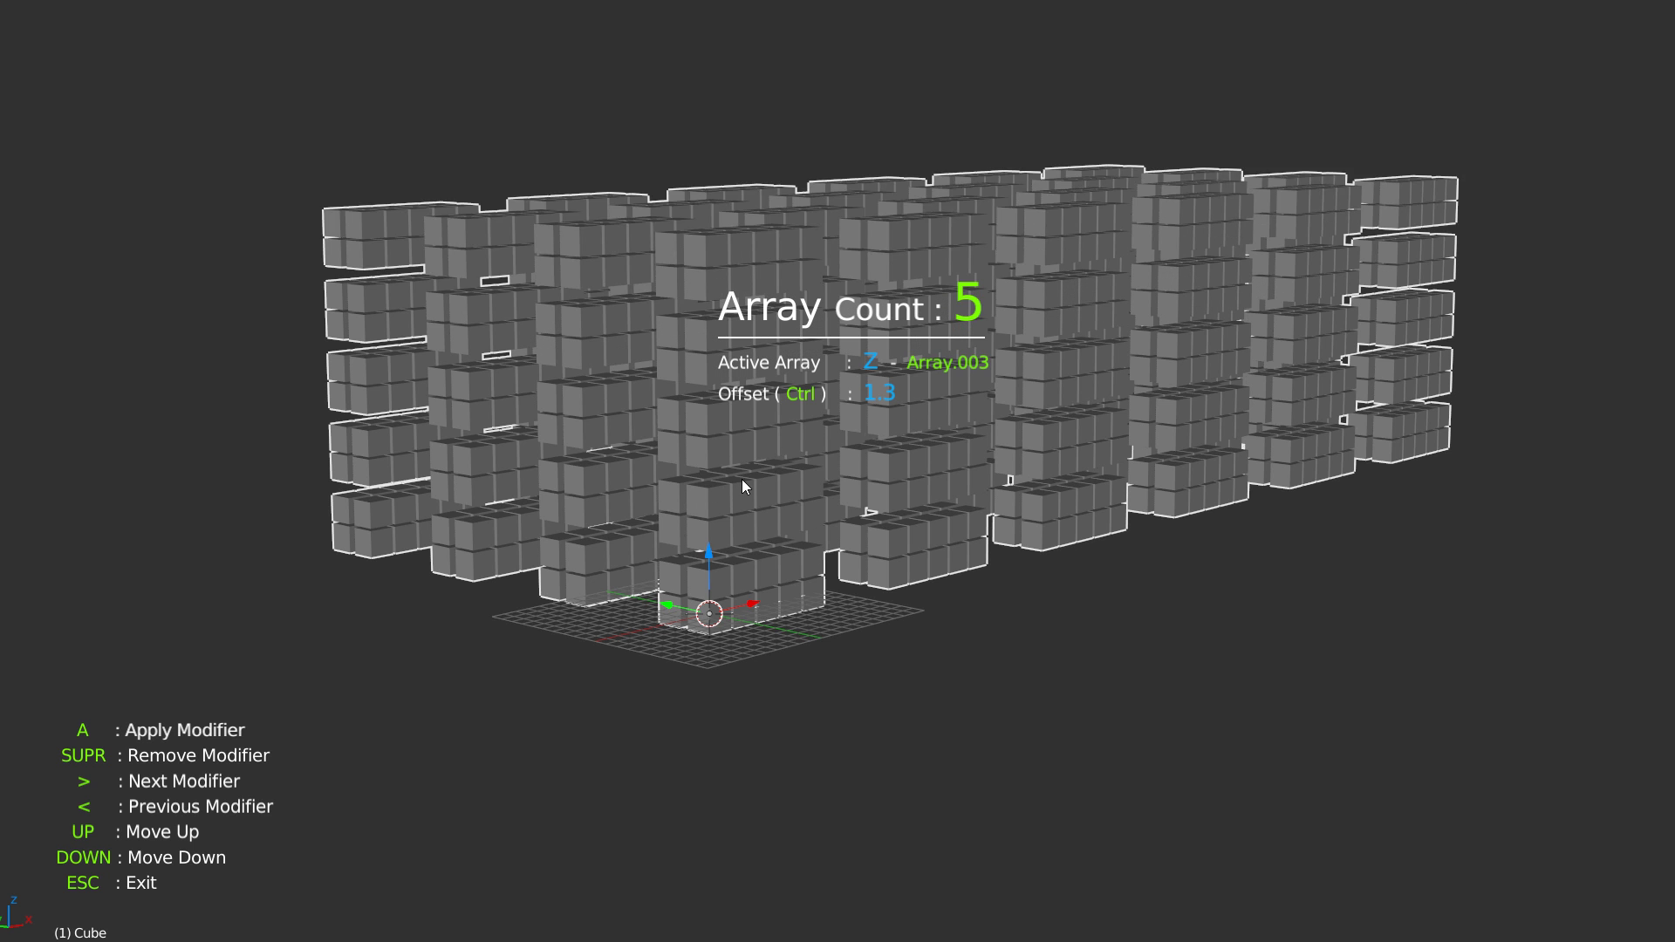
pyautogui.press('ctrl')
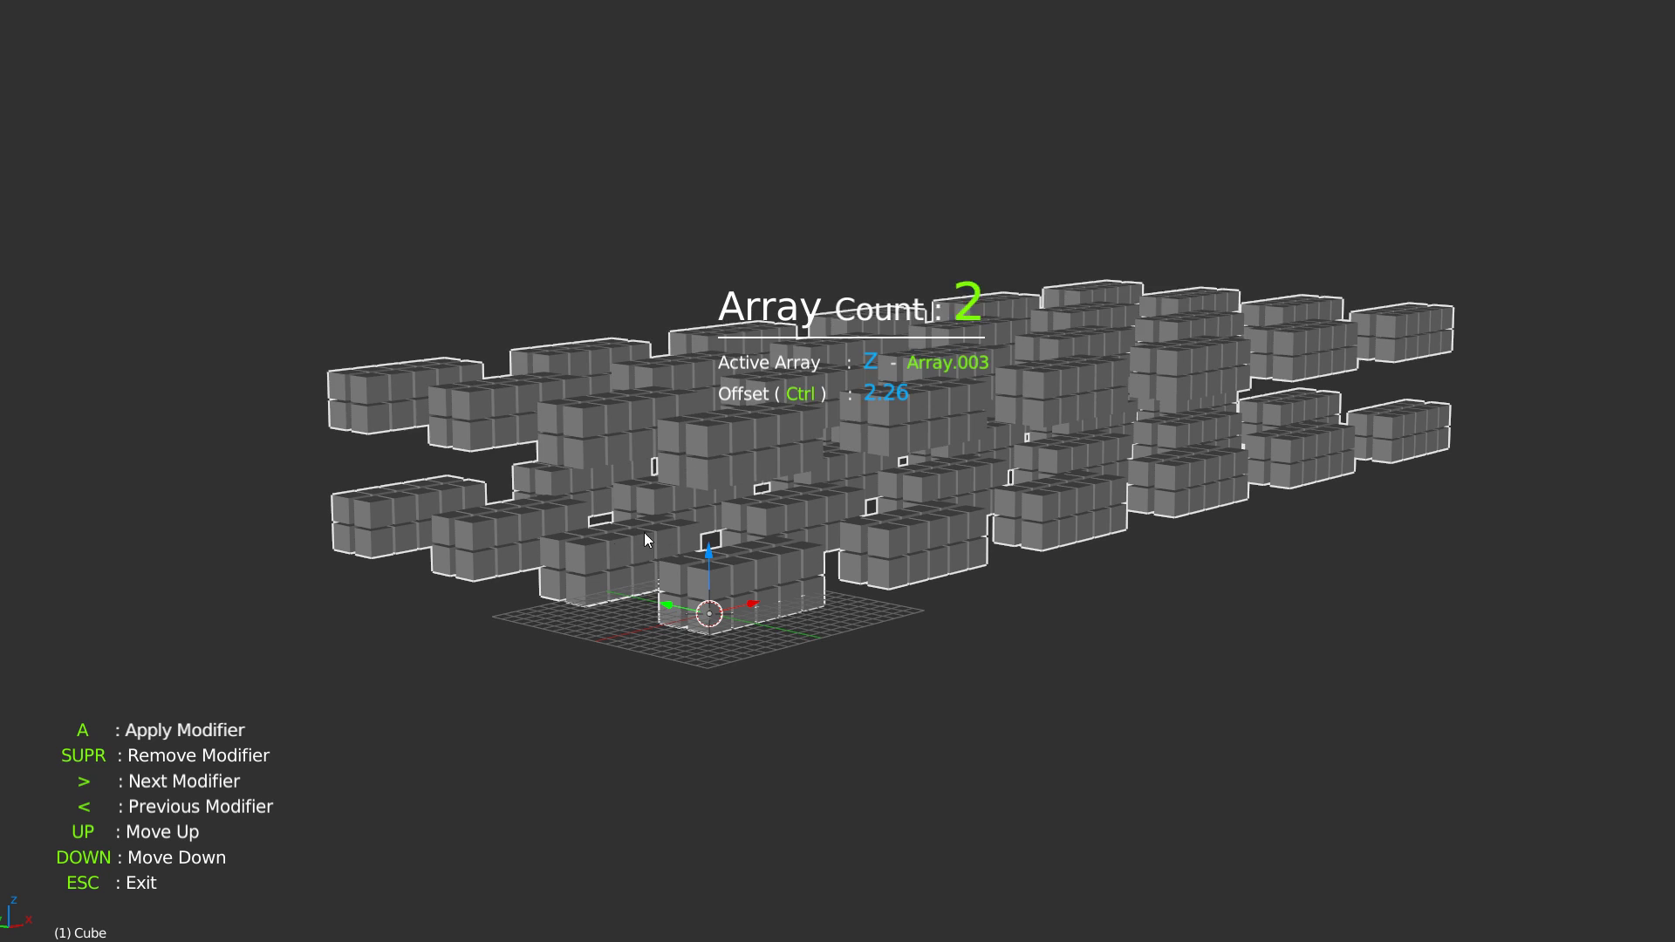
pyautogui.moveTo(725, 521); pyautogui.dragTo(890, 108, button='middle')
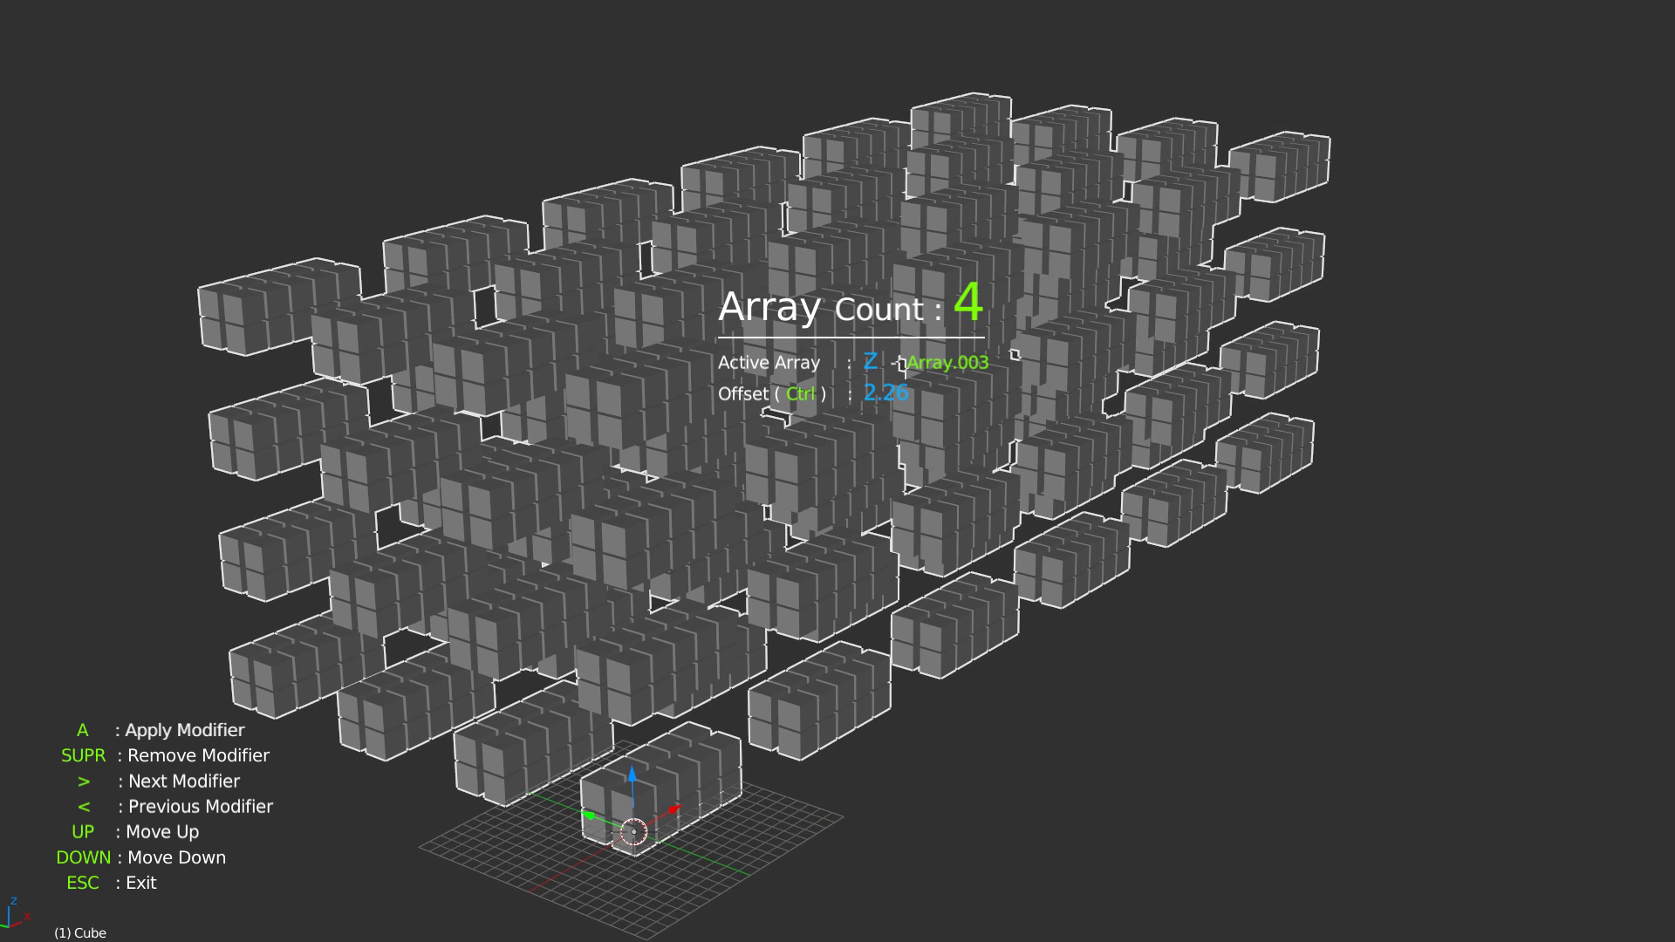
# Step: Set the first X array's count to 3 and its offset to 0.99
pyautogui.moveTo(986, 416); pyautogui.dragTo(876, 406, button='middle')
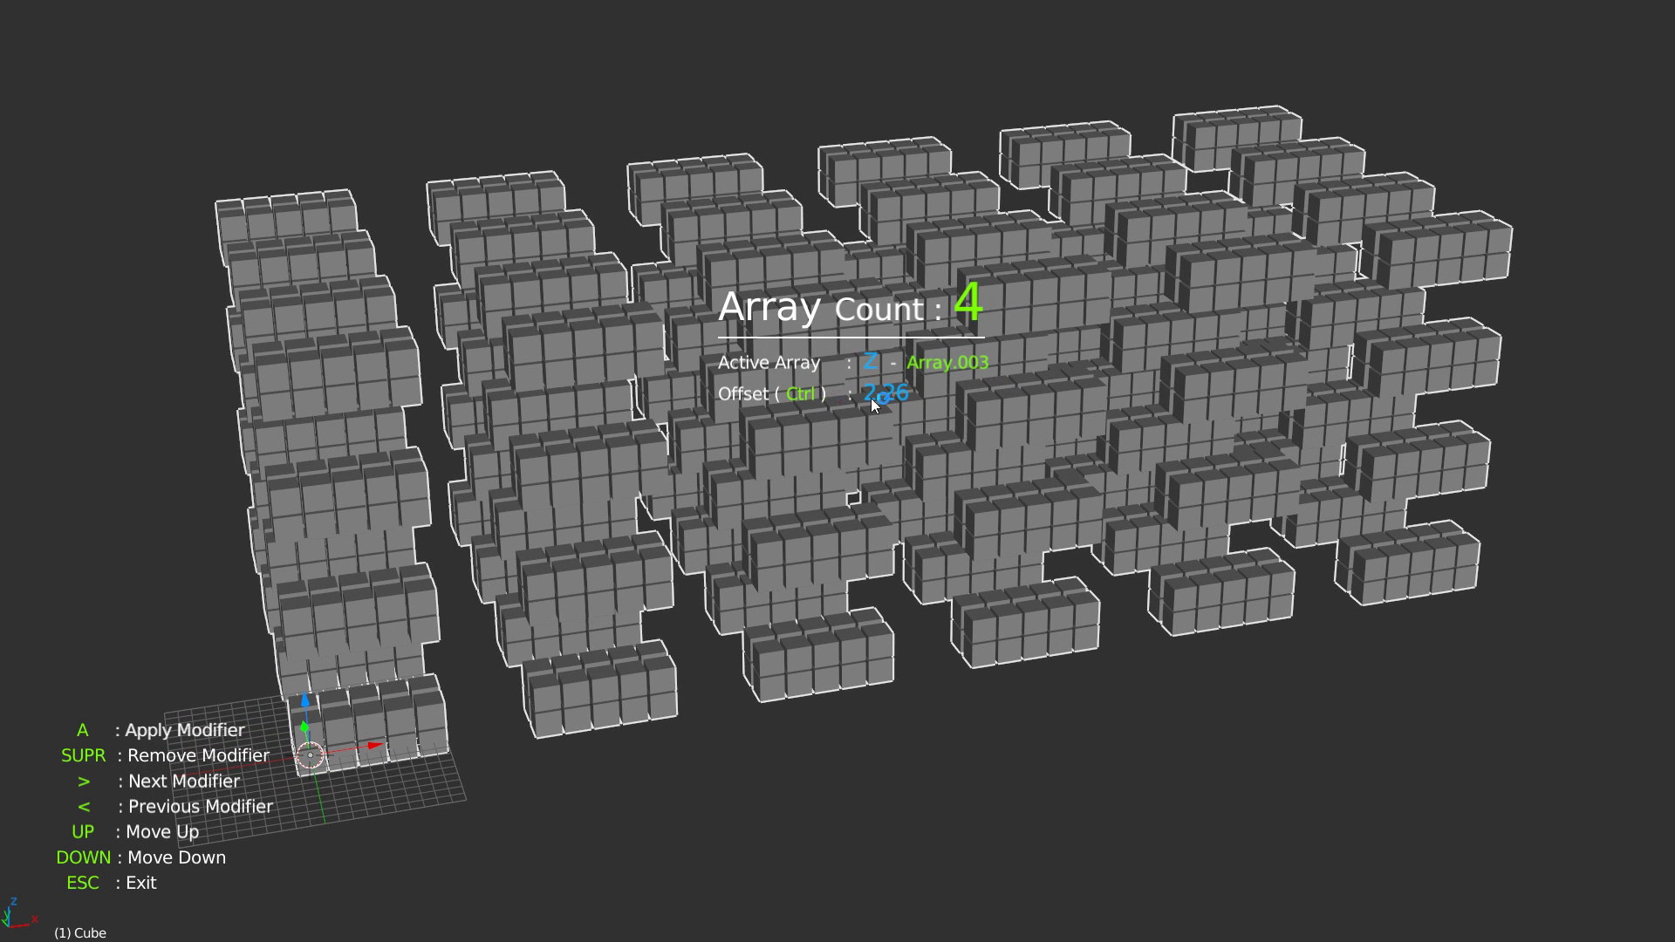
pyautogui.moveTo(890, 371); pyautogui.dragTo(860, 374, button='middle')
pyautogui.press('Left')
pyautogui.press('Left')
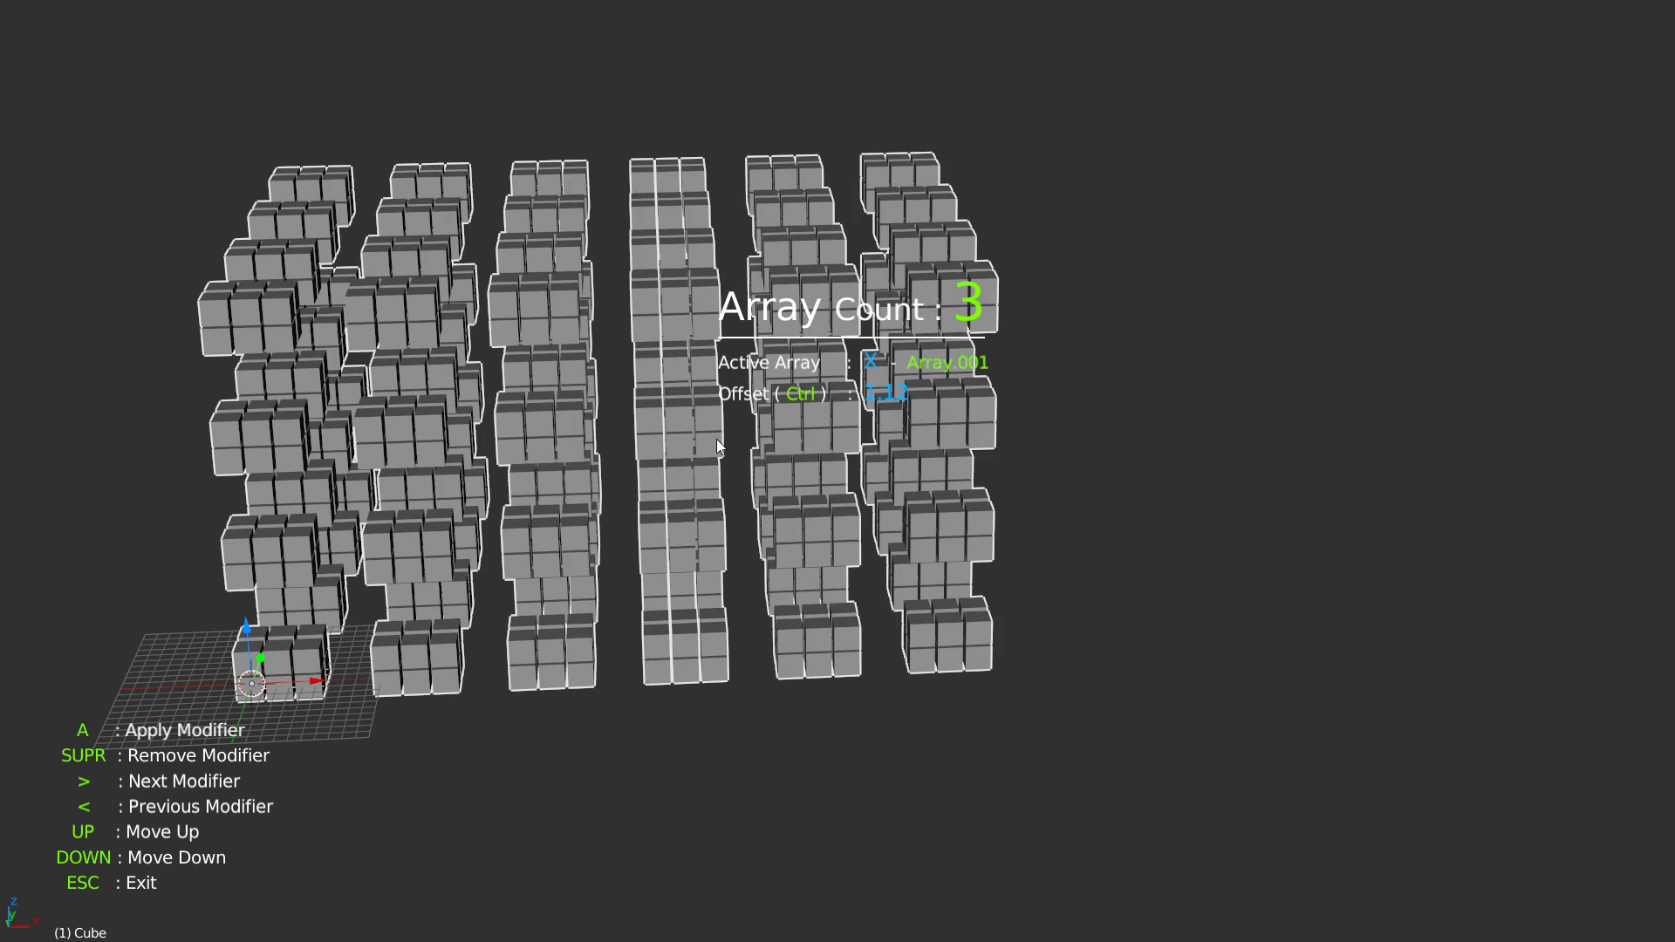
pyautogui.press('ctrl')
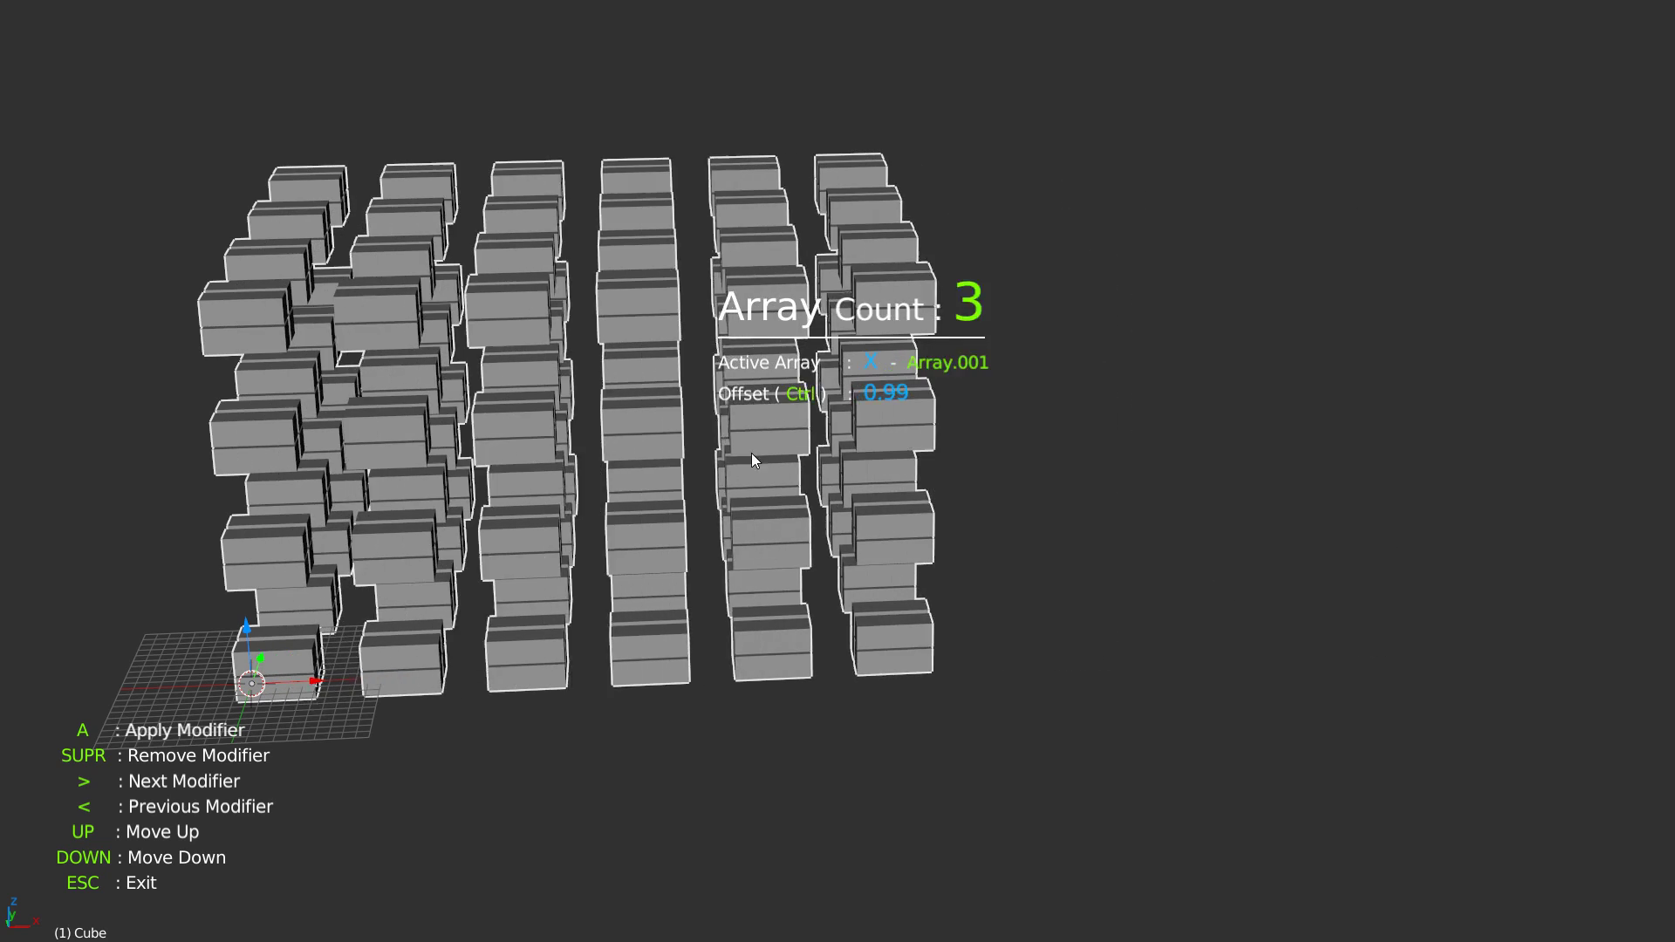
# Step: Set the first Y array's offset to 1.06 and the second Y array's offset to 2.57
pyautogui.moveTo(774, 455); pyautogui.dragTo(853, 472, button='middle')
pyautogui.press('Right')
pyautogui.scroll(2, 852, 472)
pyautogui.scroll(-2, 810, 471)
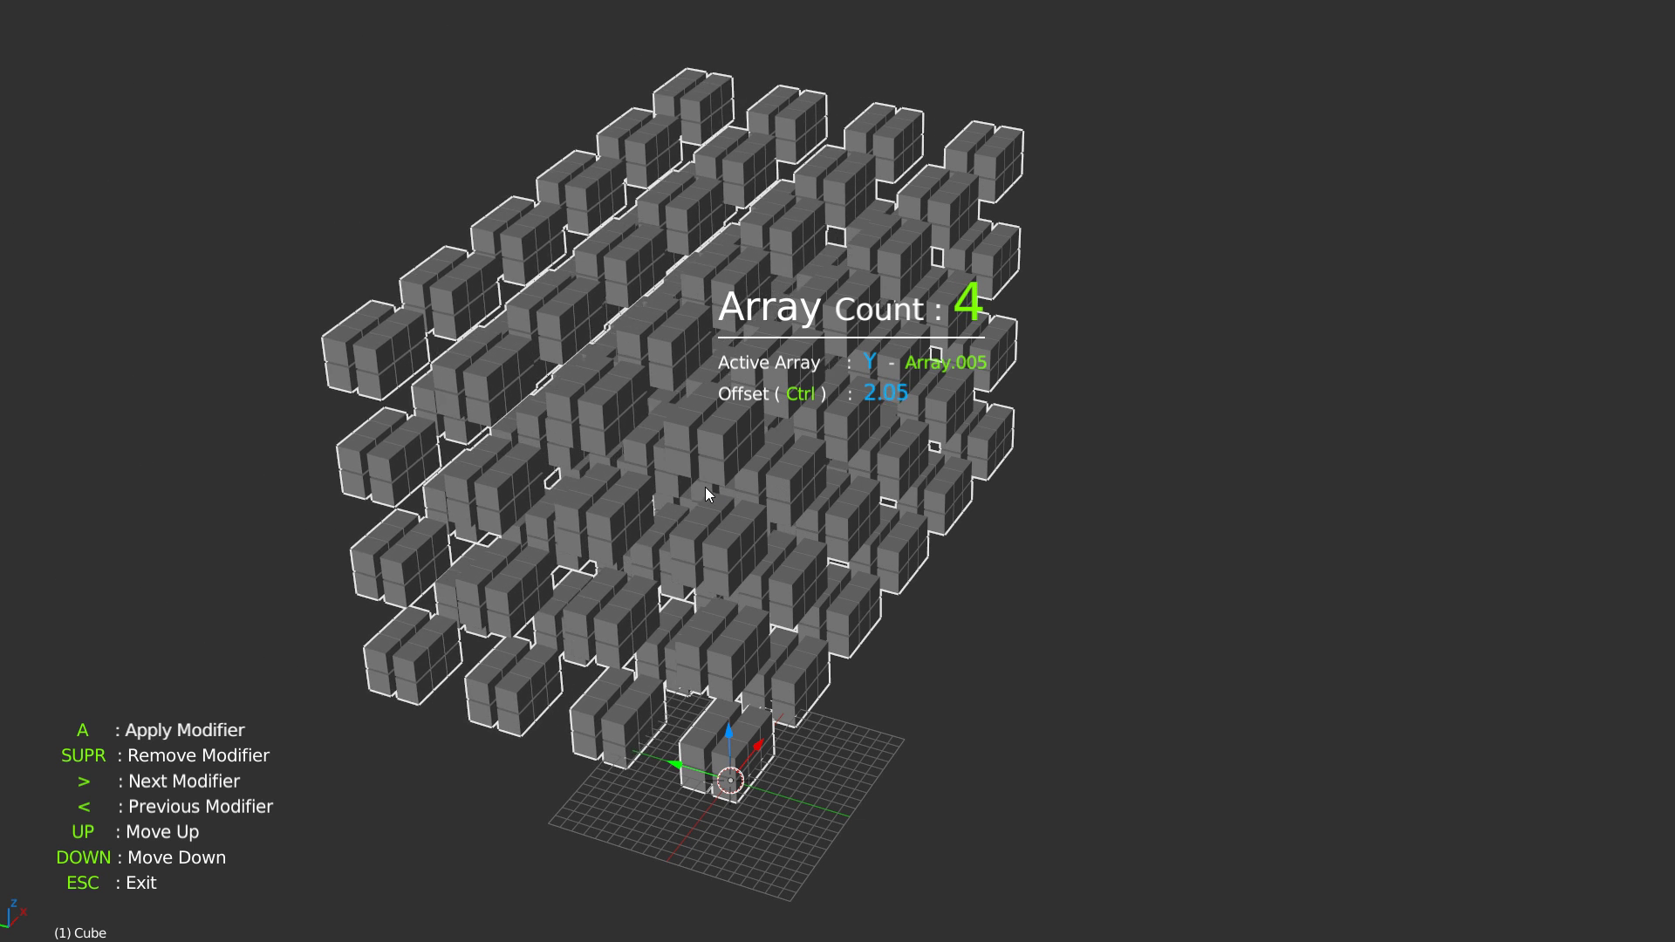
pyautogui.press('Left')
pyautogui.press('Left')
pyautogui.press('Left')
pyautogui.press('Left')
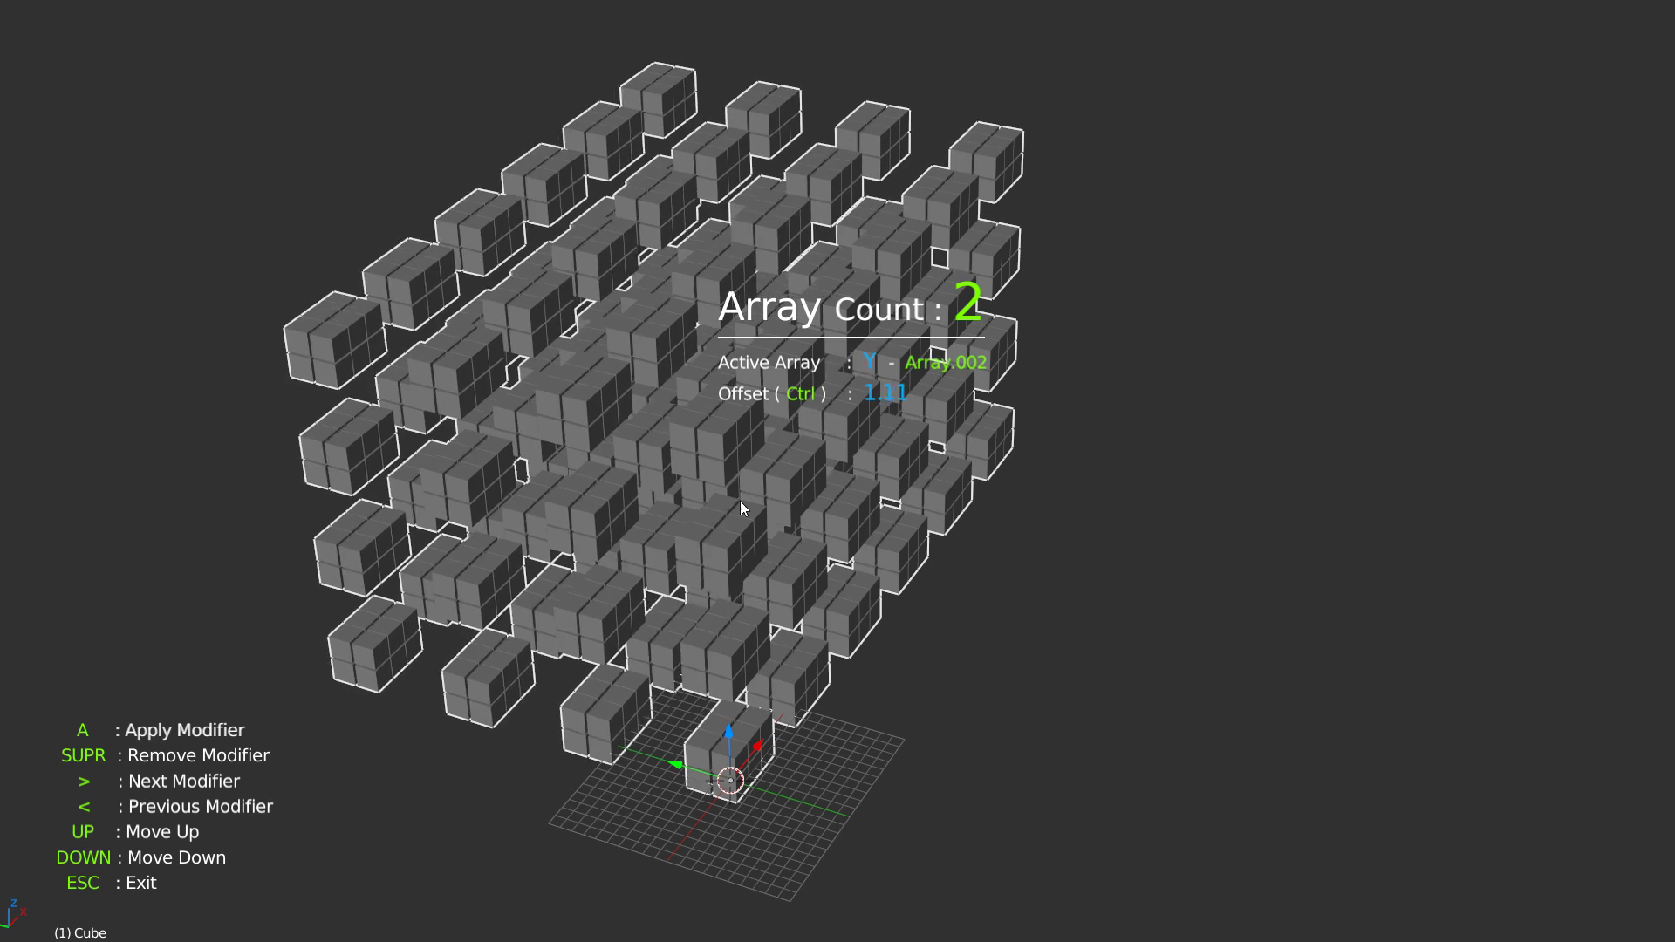
pyautogui.moveTo(738, 503); pyautogui.dragTo(677, 398, button='middle')
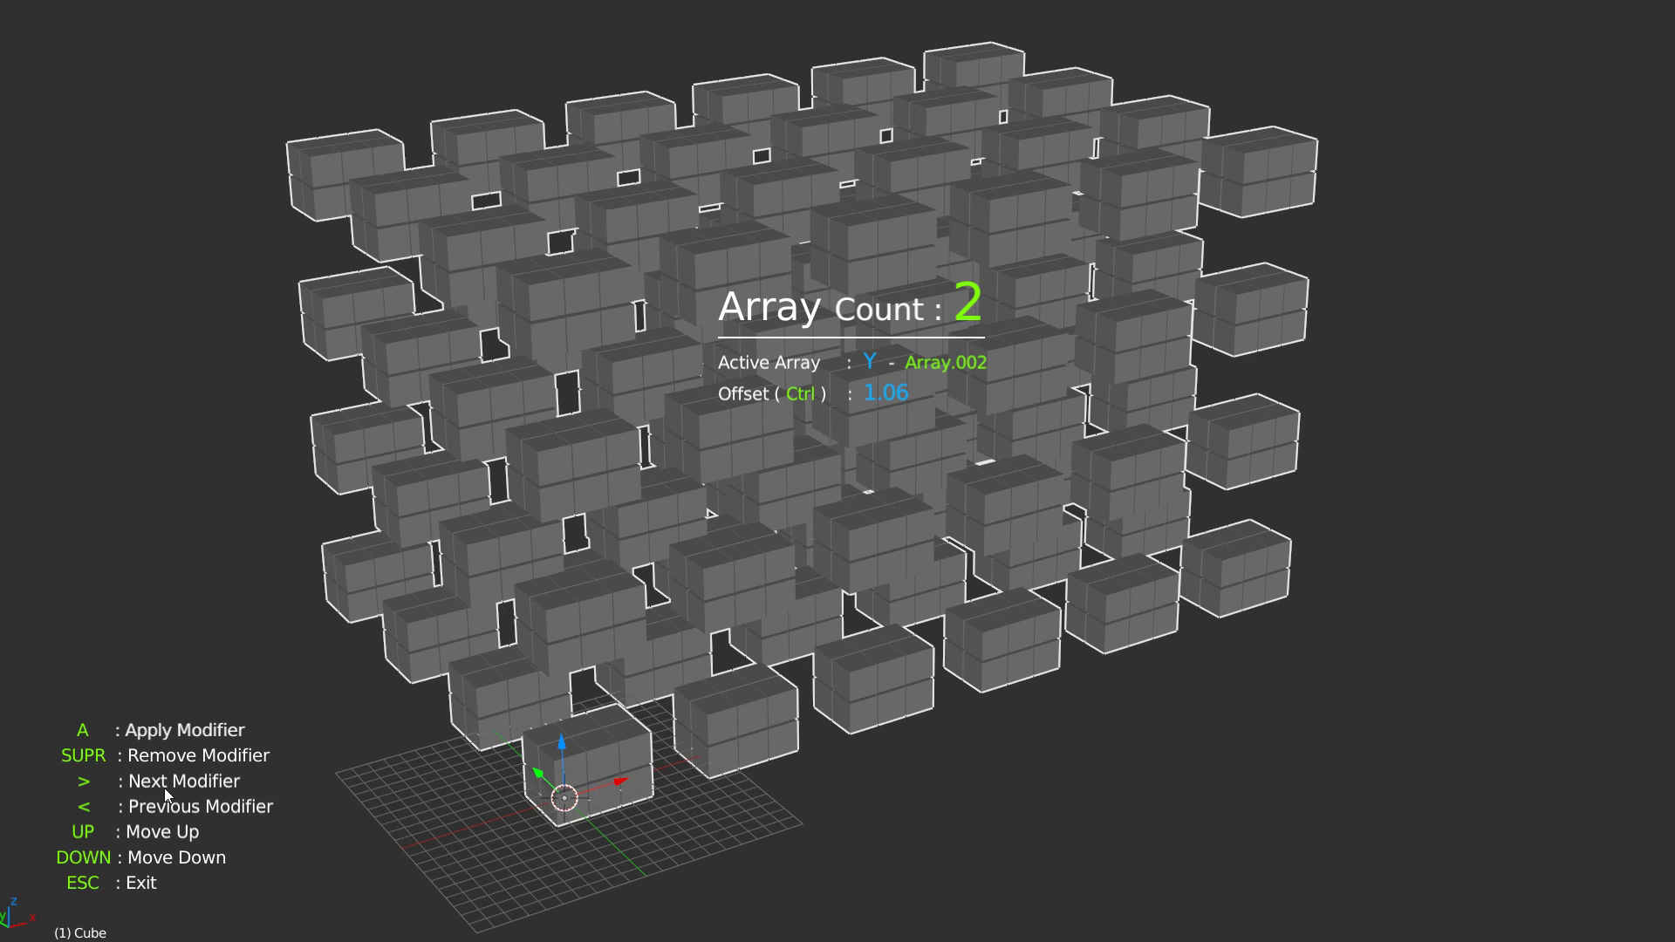
pyautogui.keyDown('shift'); pyautogui.moveTo(830, 375); pyautogui.dragTo(892, 250, button='middle'); pyautogui.keyUp('shift')
pyautogui.moveTo(921, 349); pyautogui.dragTo(877, 347, button='middle')
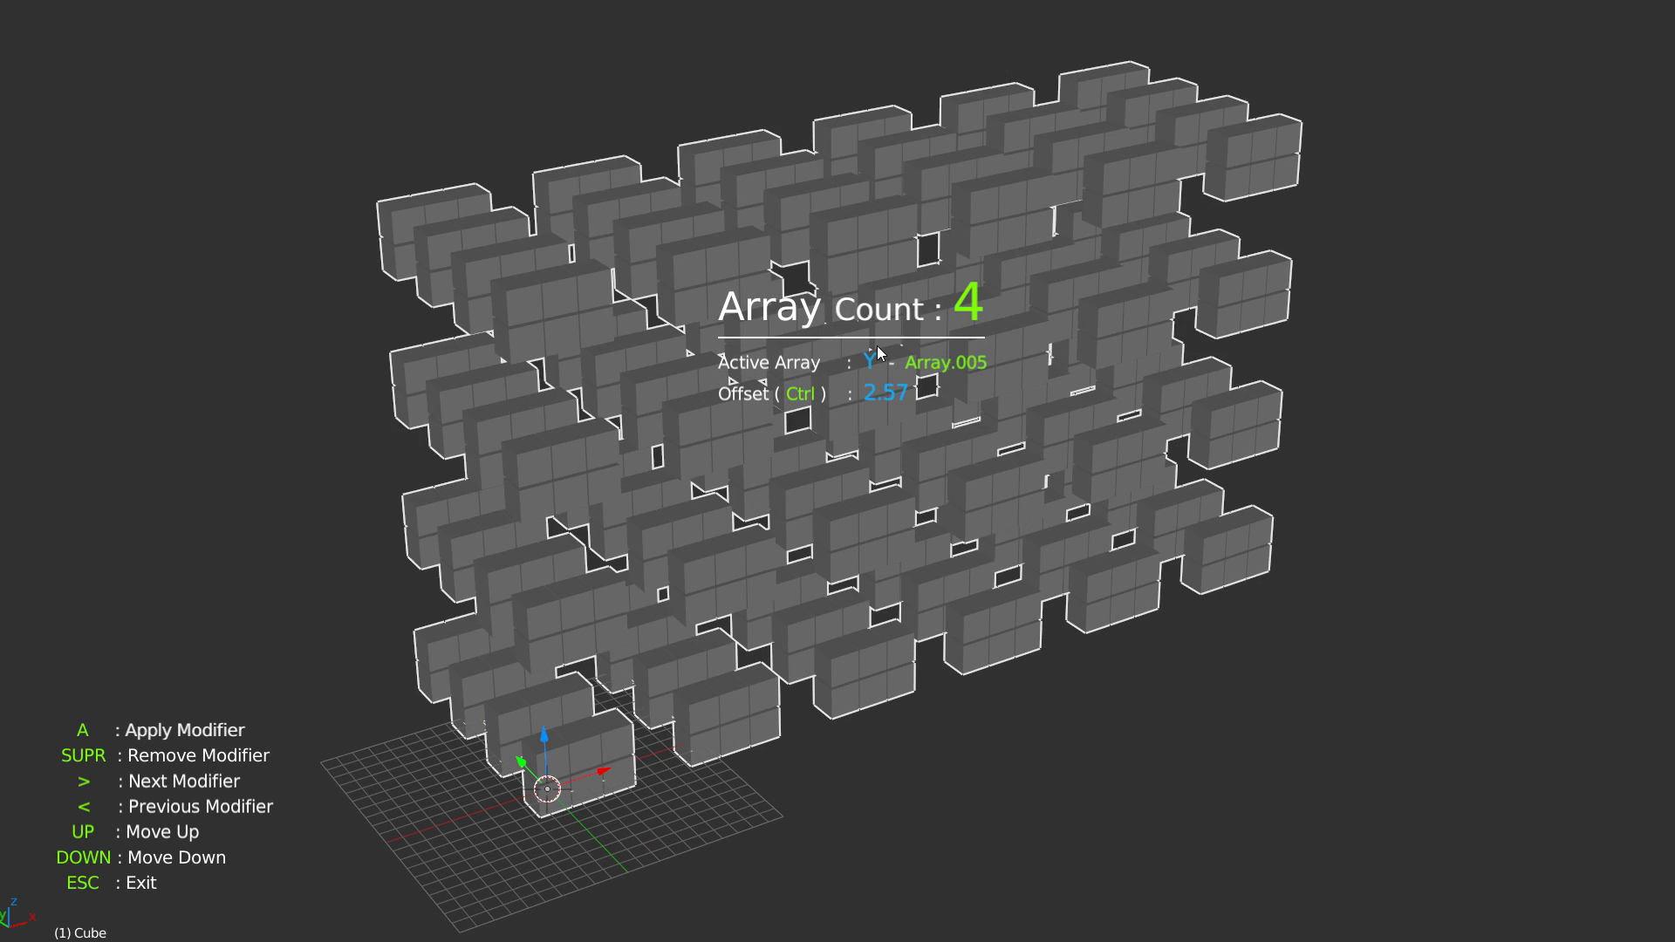
# Step: Remove all stacked array modifiers from the cube and exit the Array tool
pyautogui.press('Delete')
pyautogui.press('Delete')
pyautogui.press('Delete')
pyautogui.press('Delete')
pyautogui.press('Delete')
pyautogui.press('Delete')
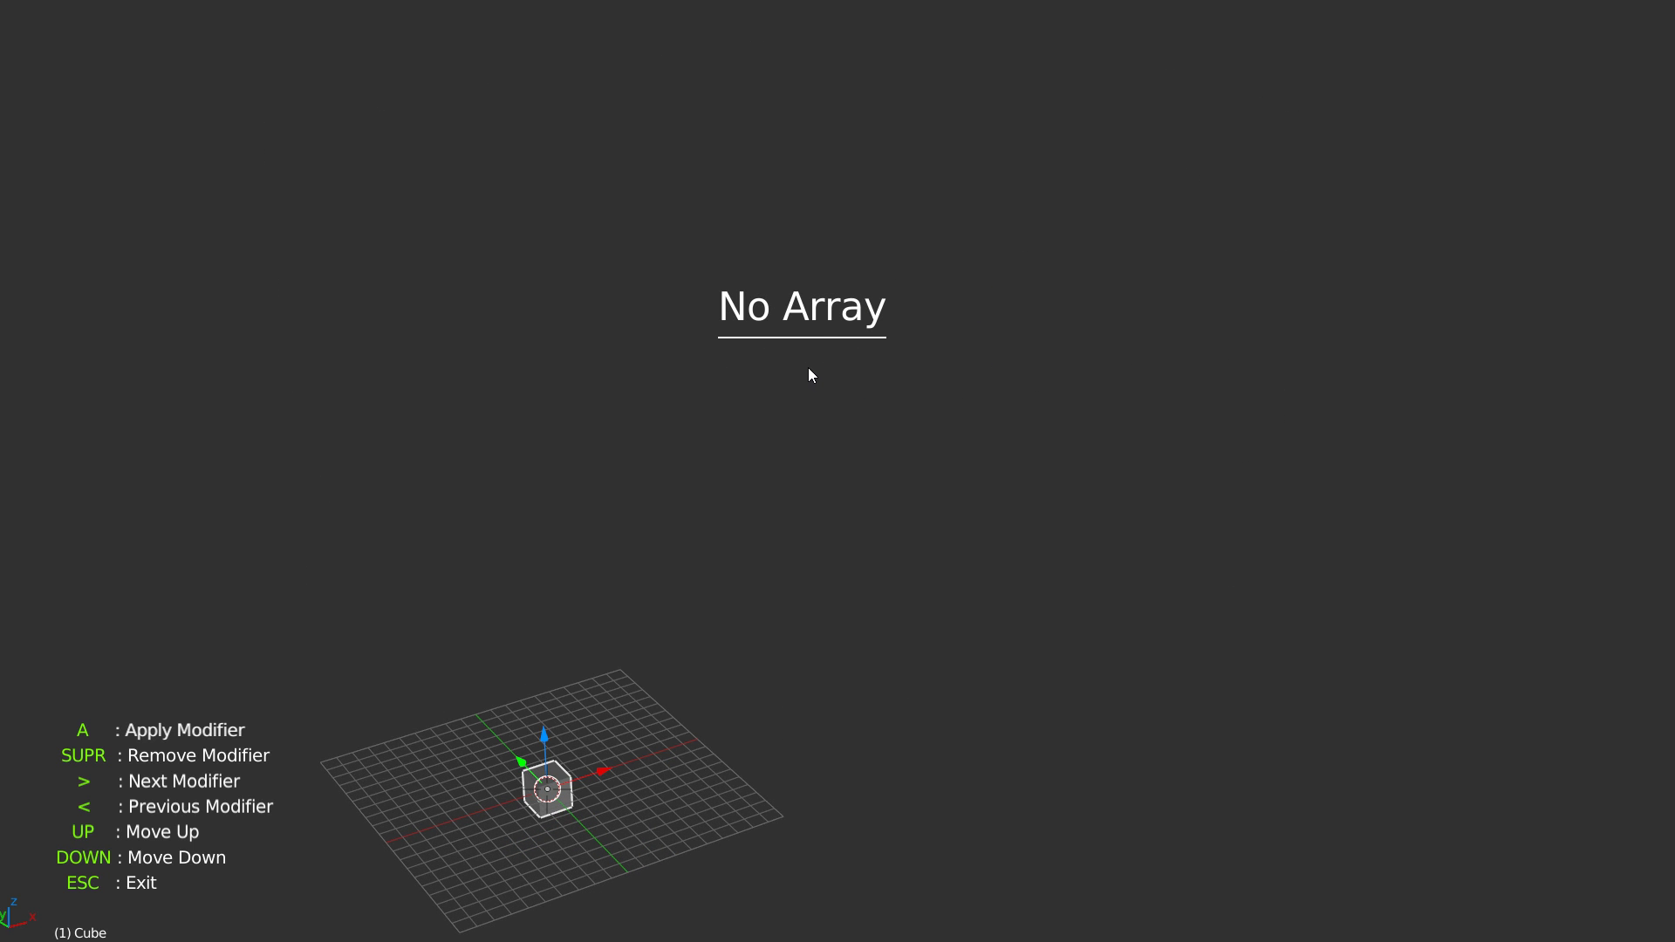
pyautogui.press('Escape')
# Step: Try the modal Rotate tool on the cube with 25° about X and 45° about Y, and cancel it
pyautogui.moveTo(804, 400); pyautogui.dragTo(810, 338, button='middle')
pyautogui.scroll(4, 819, 349)
pyautogui.keyDown('shift'); pyautogui.moveTo(625, 571); pyautogui.dragTo(952, 264, button='middle'); pyautogui.keyUp('shift')
pyautogui.scroll(2, 951, 264)
pyautogui.keyDown('shift'); pyautogui.moveTo(696, 473); pyautogui.dragTo(743, 347, button='middle'); pyautogui.keyUp('shift')
pyautogui.moveTo(747, 281); pyautogui.dragTo(688, 397, button='middle')
pyautogui.hotkey('alt', 'm')
pyautogui.click(541, 407)
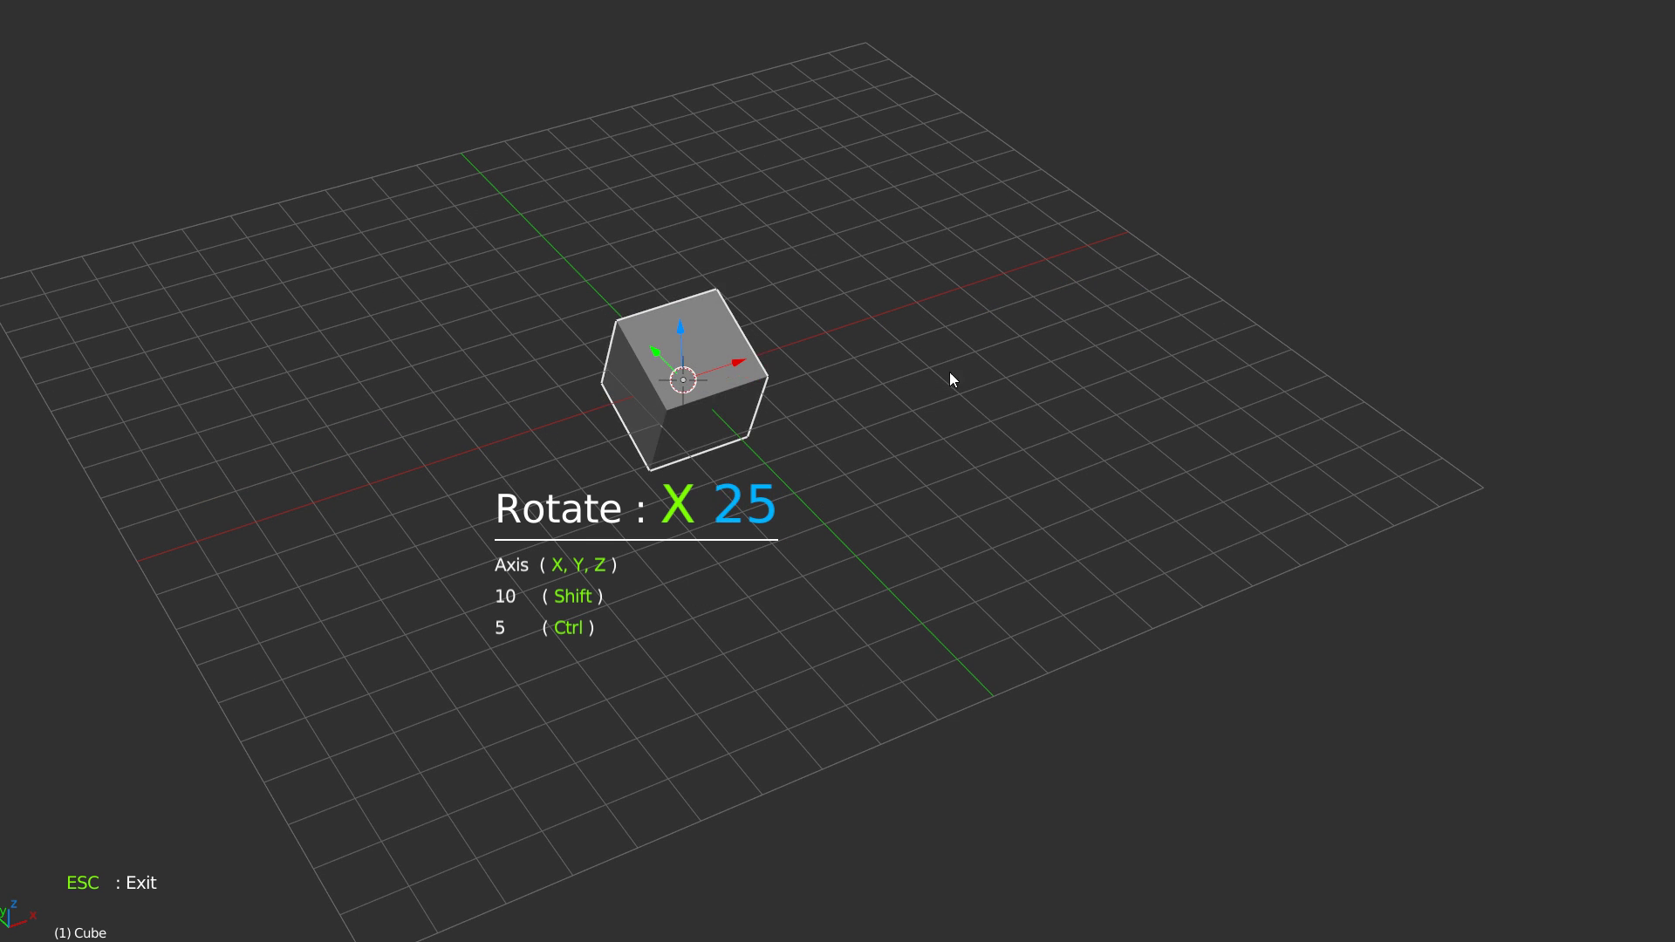
pyautogui.press('z')
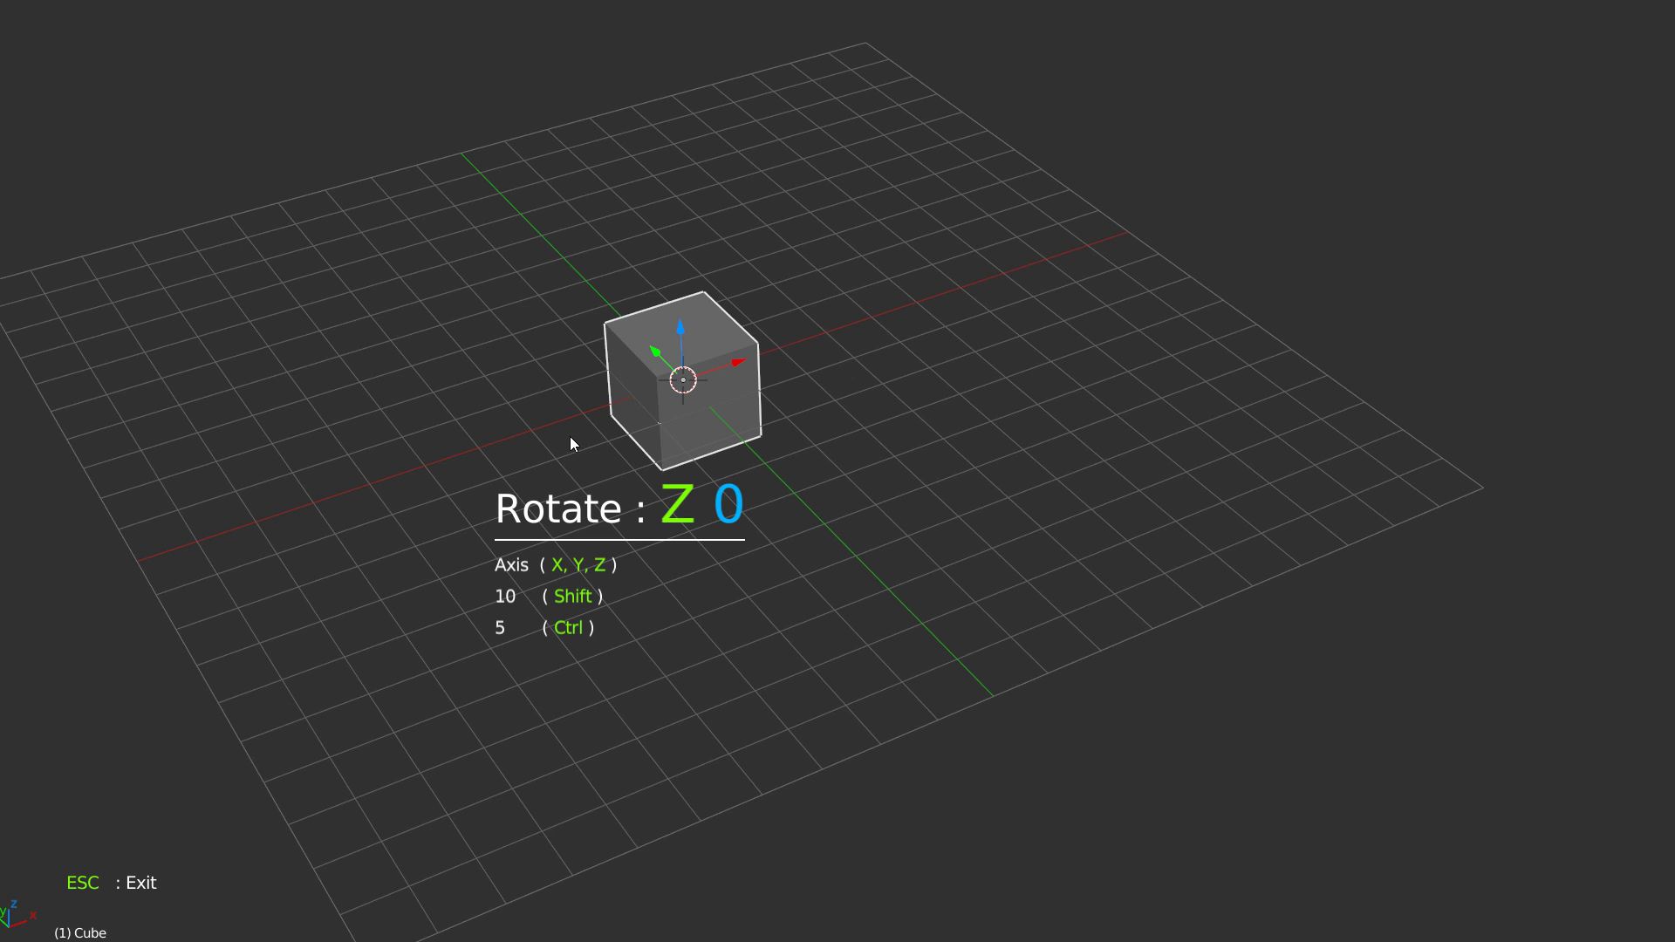
pyautogui.press('y')
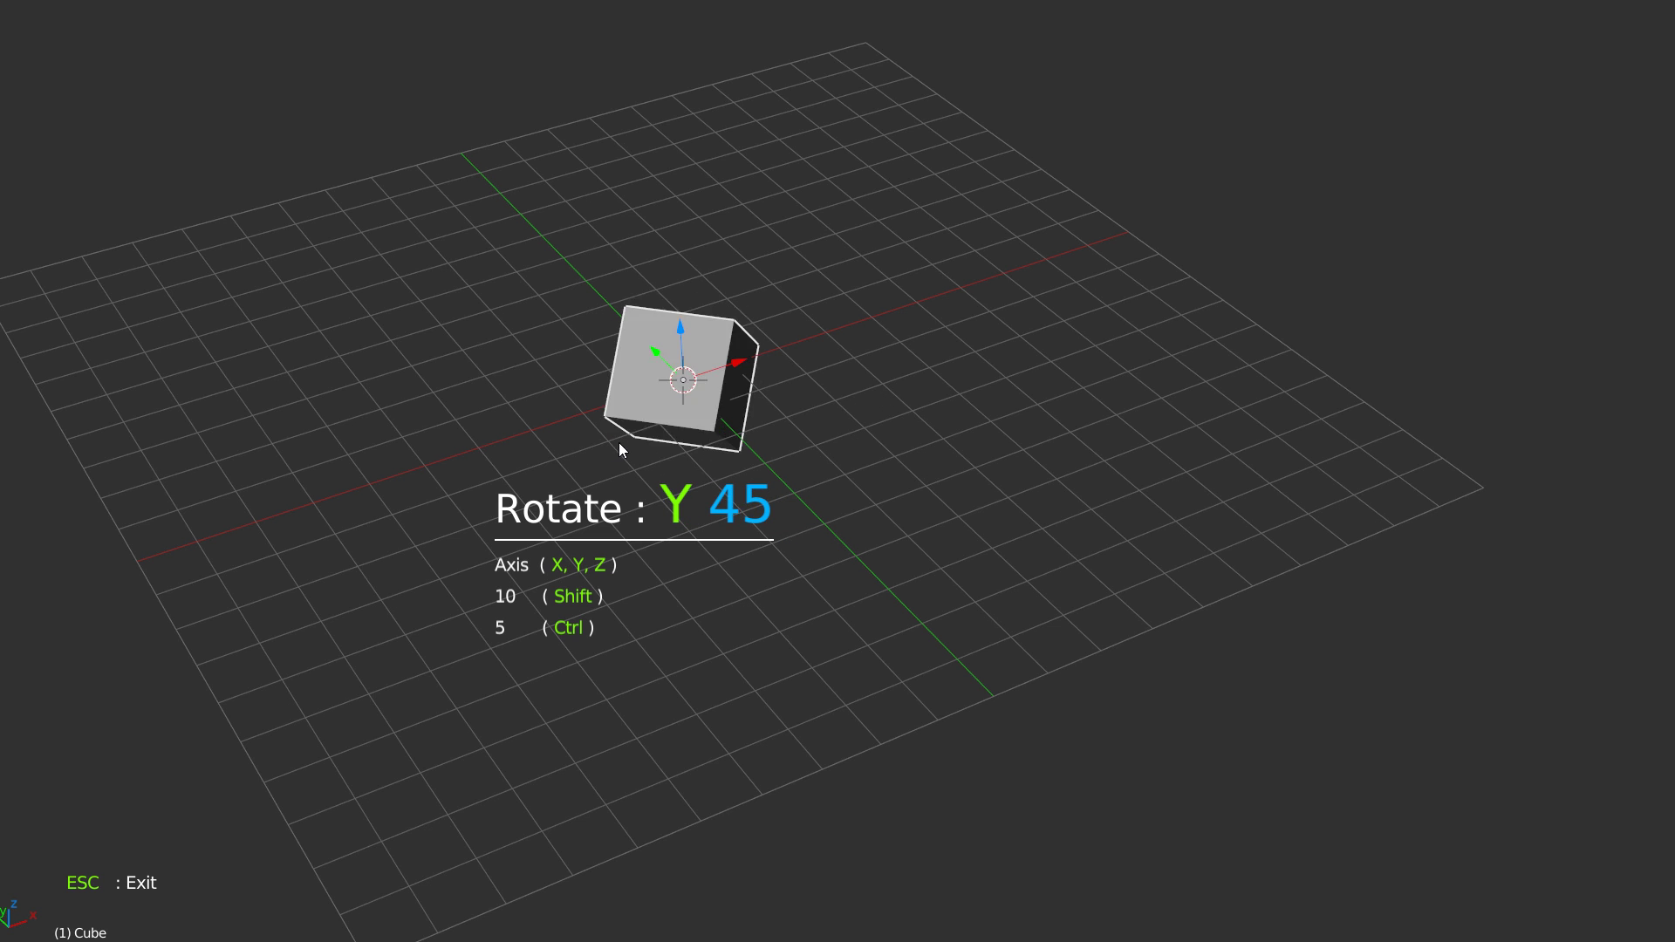
pyautogui.press('Escape')
# Step: Try rotating the cube 45° about Z with the modal Rotate tool, and cancel it
pyautogui.moveTo(589, 447); pyautogui.dragTo(749, 386, button='middle')
pyautogui.press('space')
pyautogui.click(576, 395)
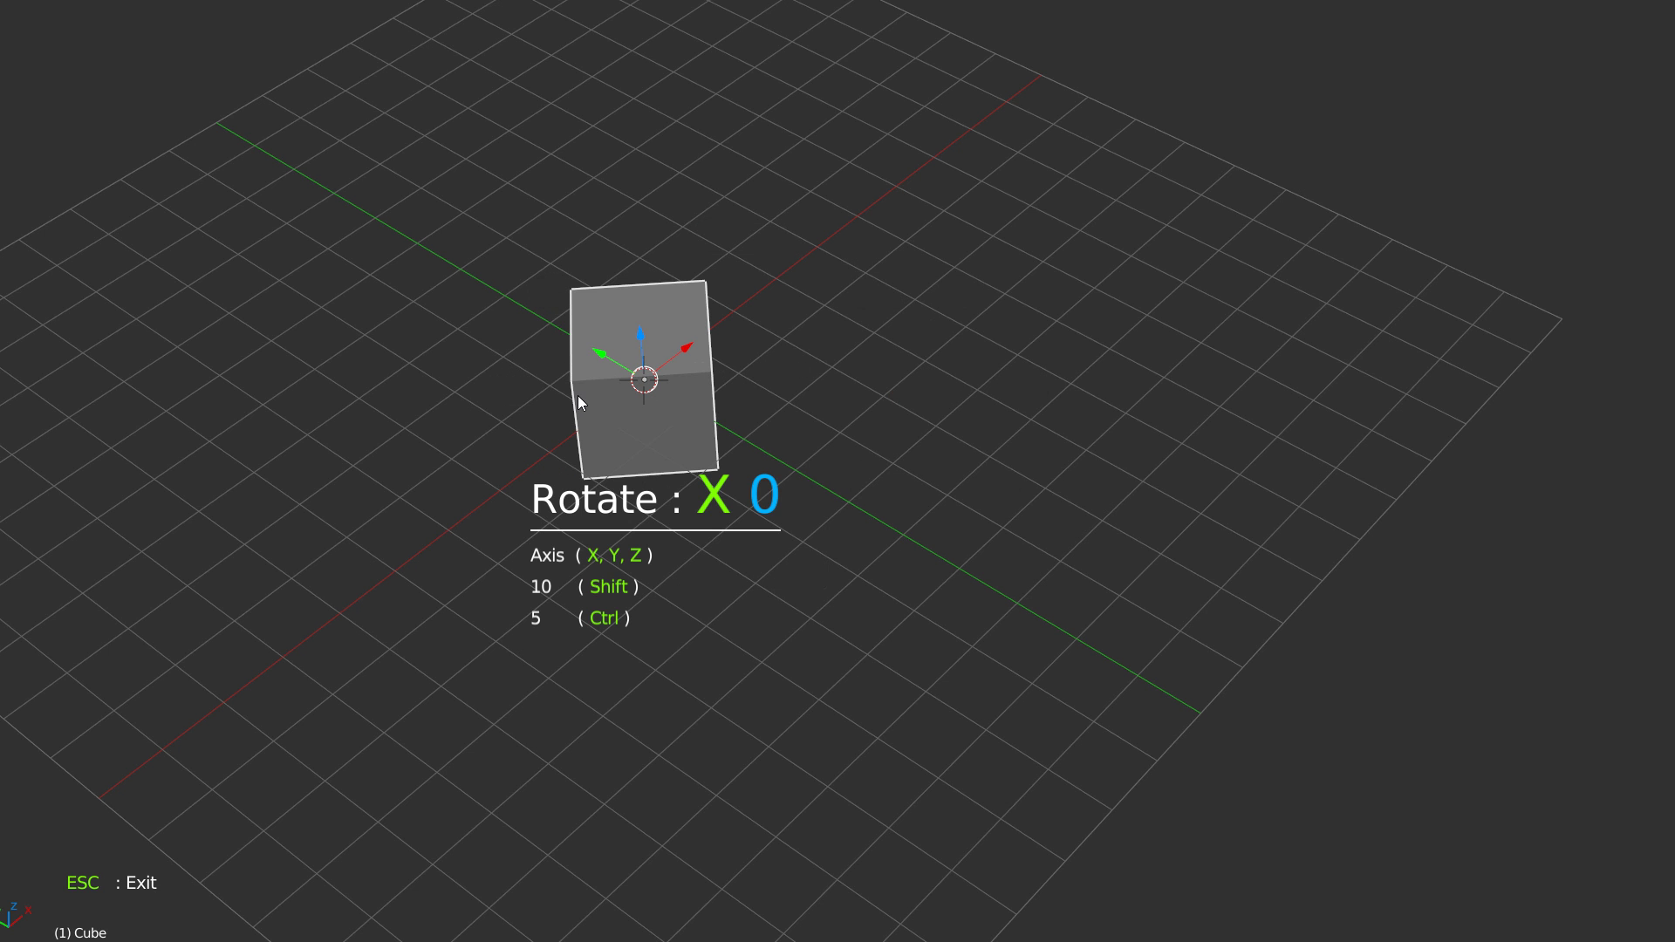
pyautogui.press('z')
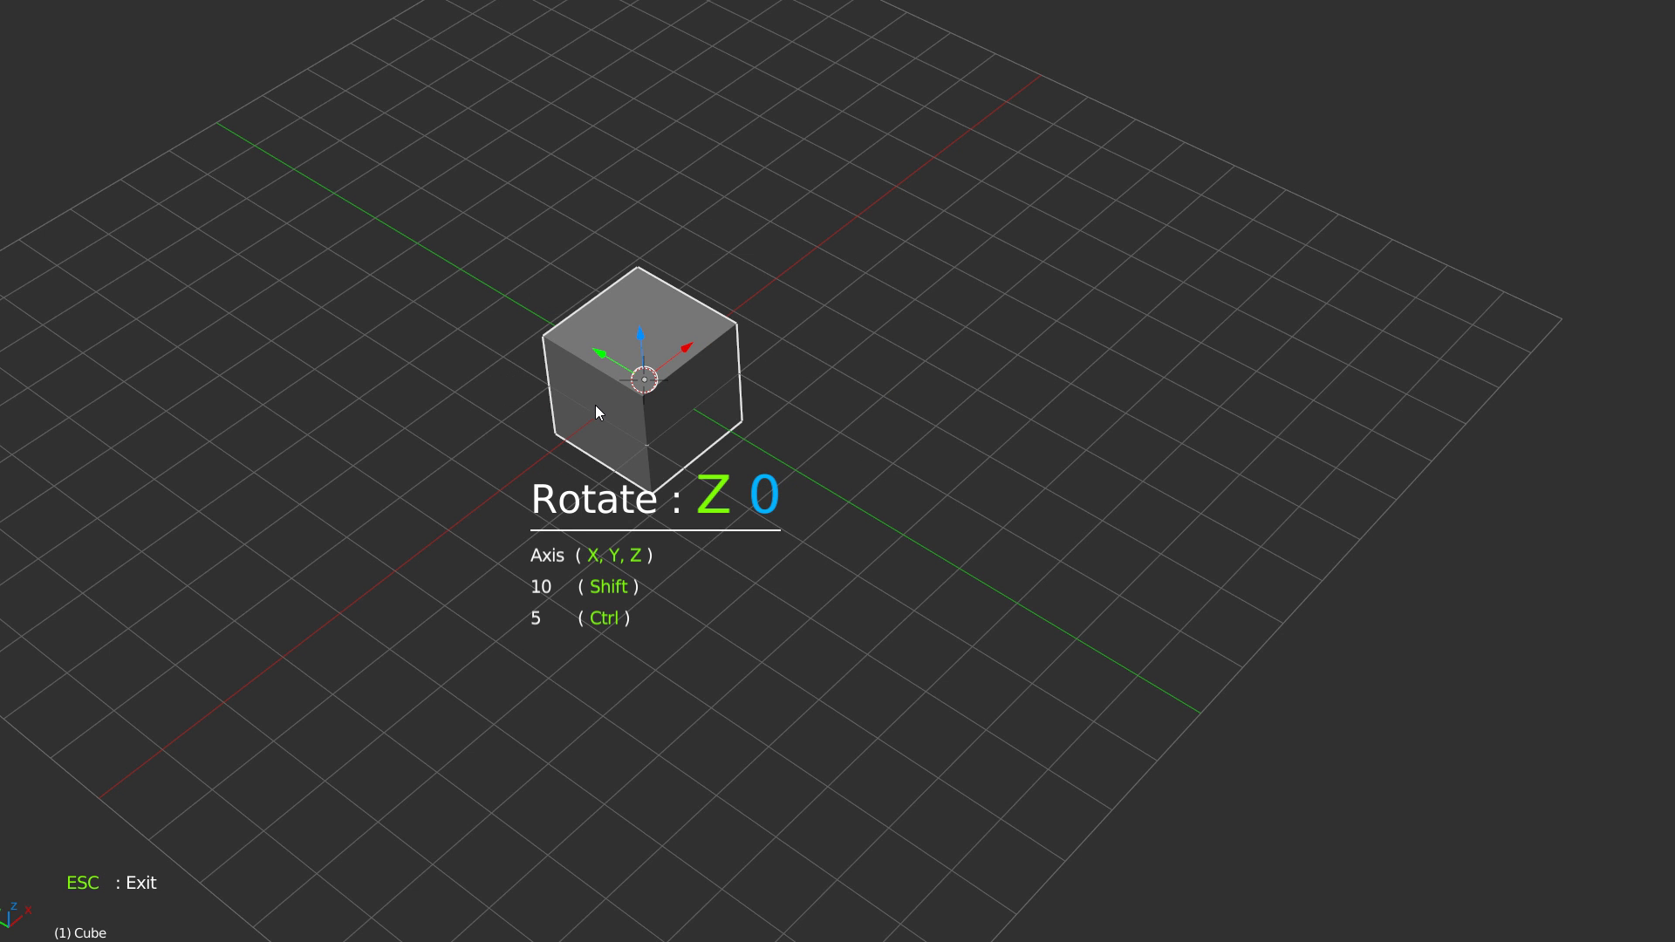
pyautogui.moveTo(597, 406); pyautogui.dragTo(643, 378, button='middle')
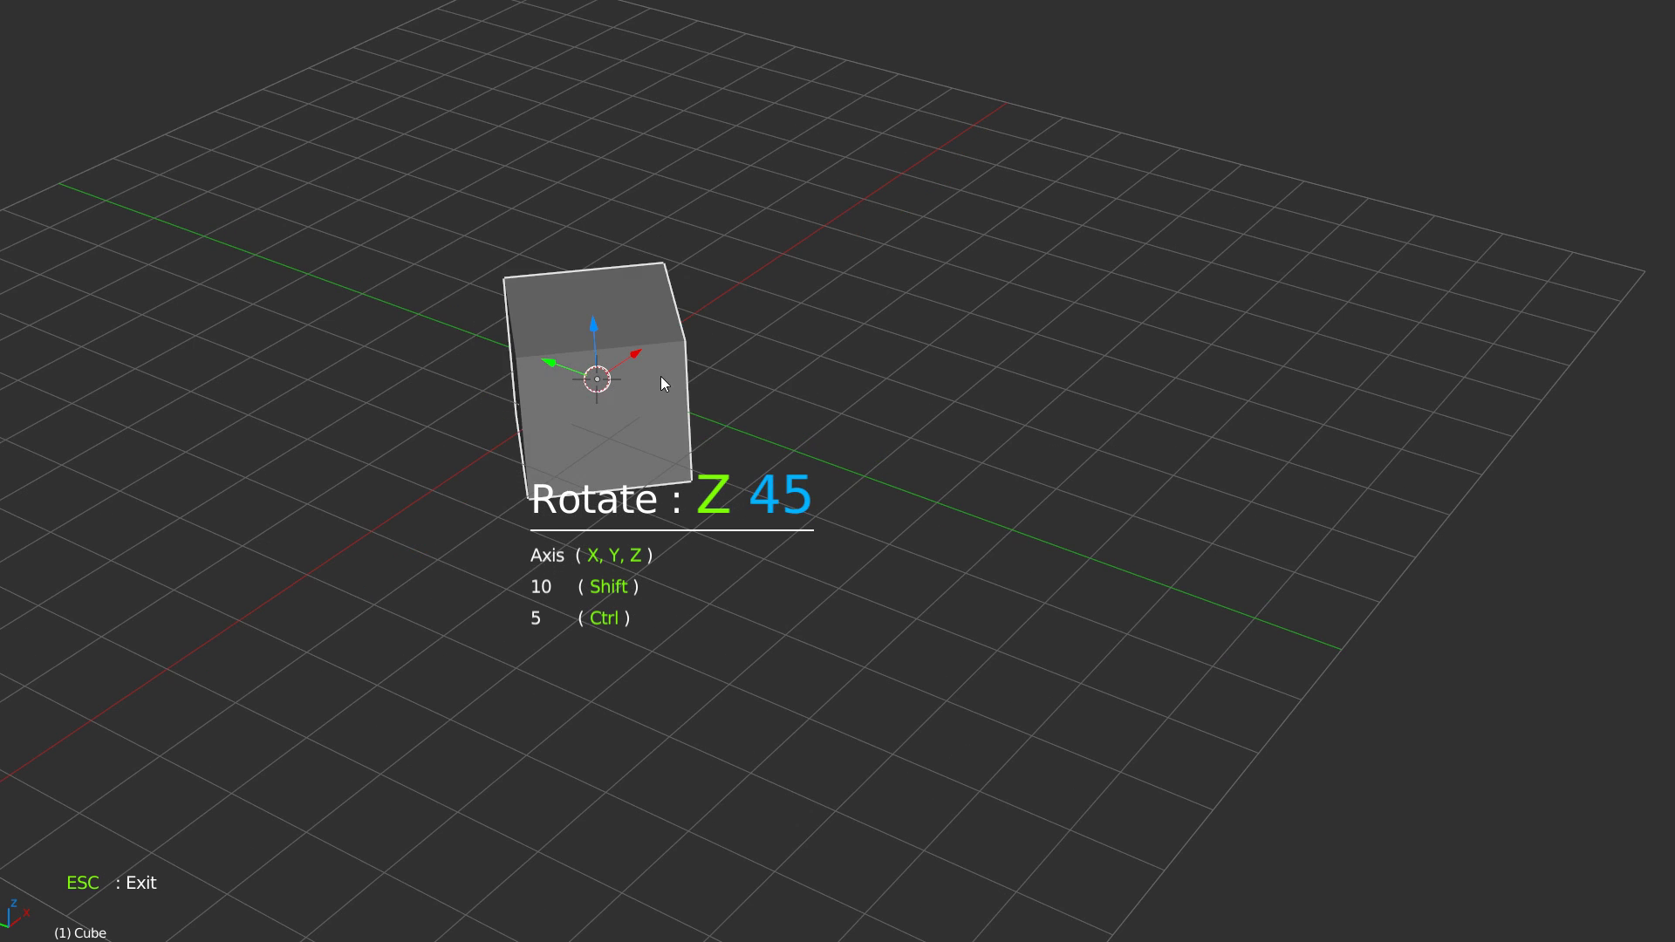
pyautogui.press('Escape')
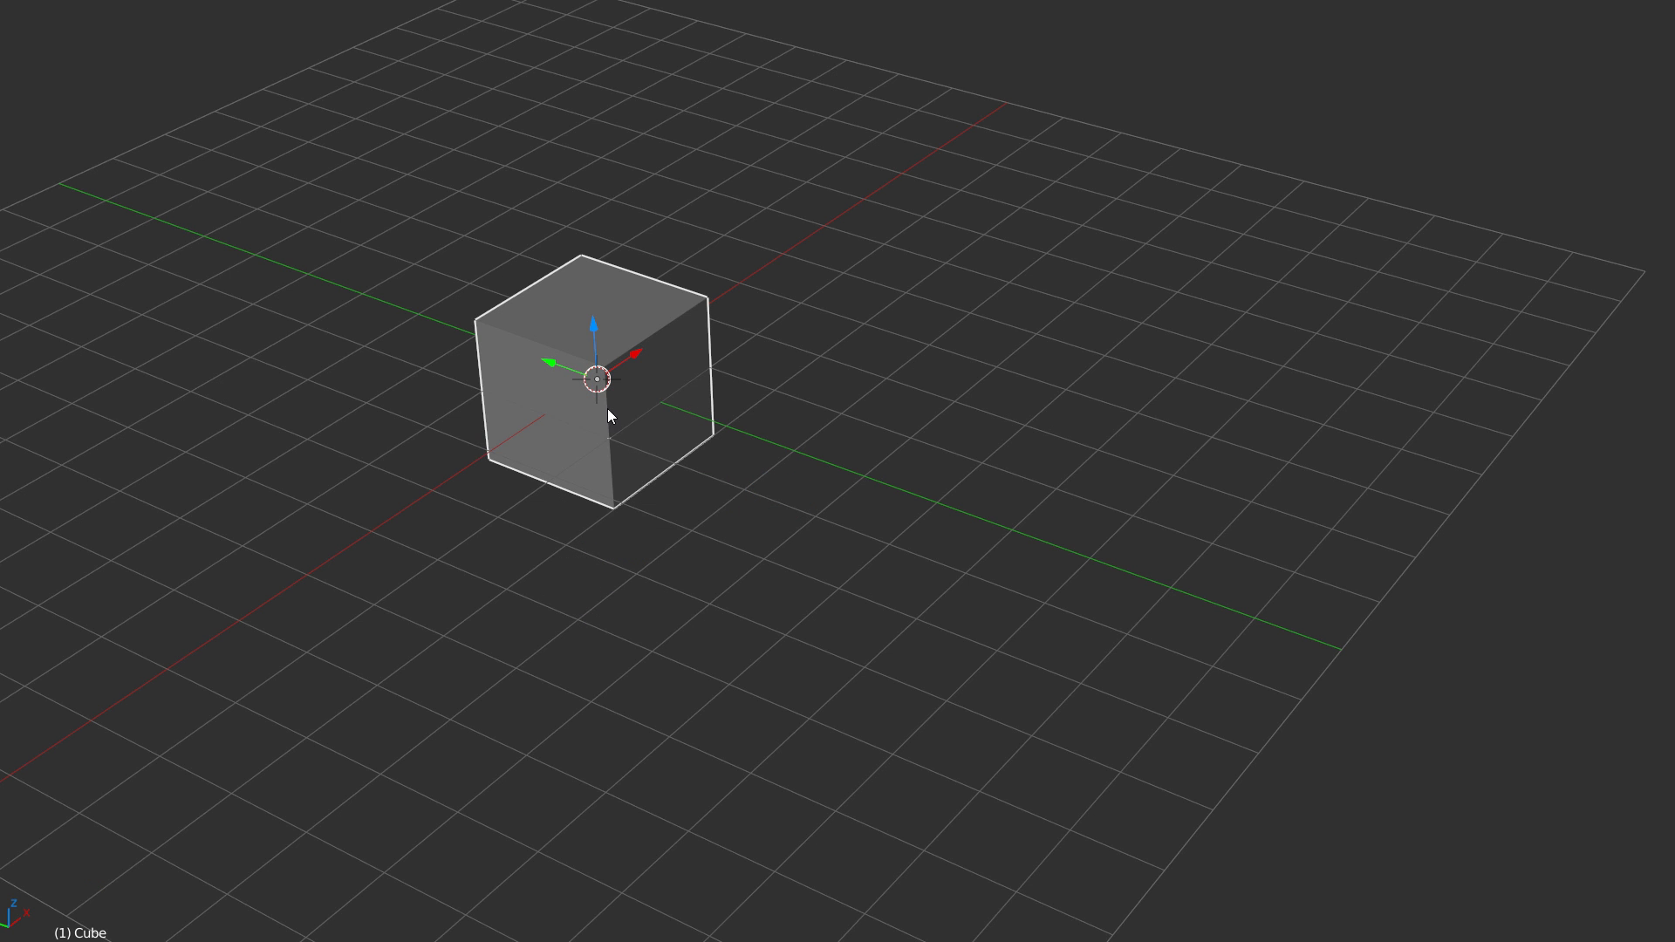
# Step: Tilt the cube freely with a trackball rotation
pyautogui.press('r')
pyautogui.press('r')
pyautogui.click(699, 438)
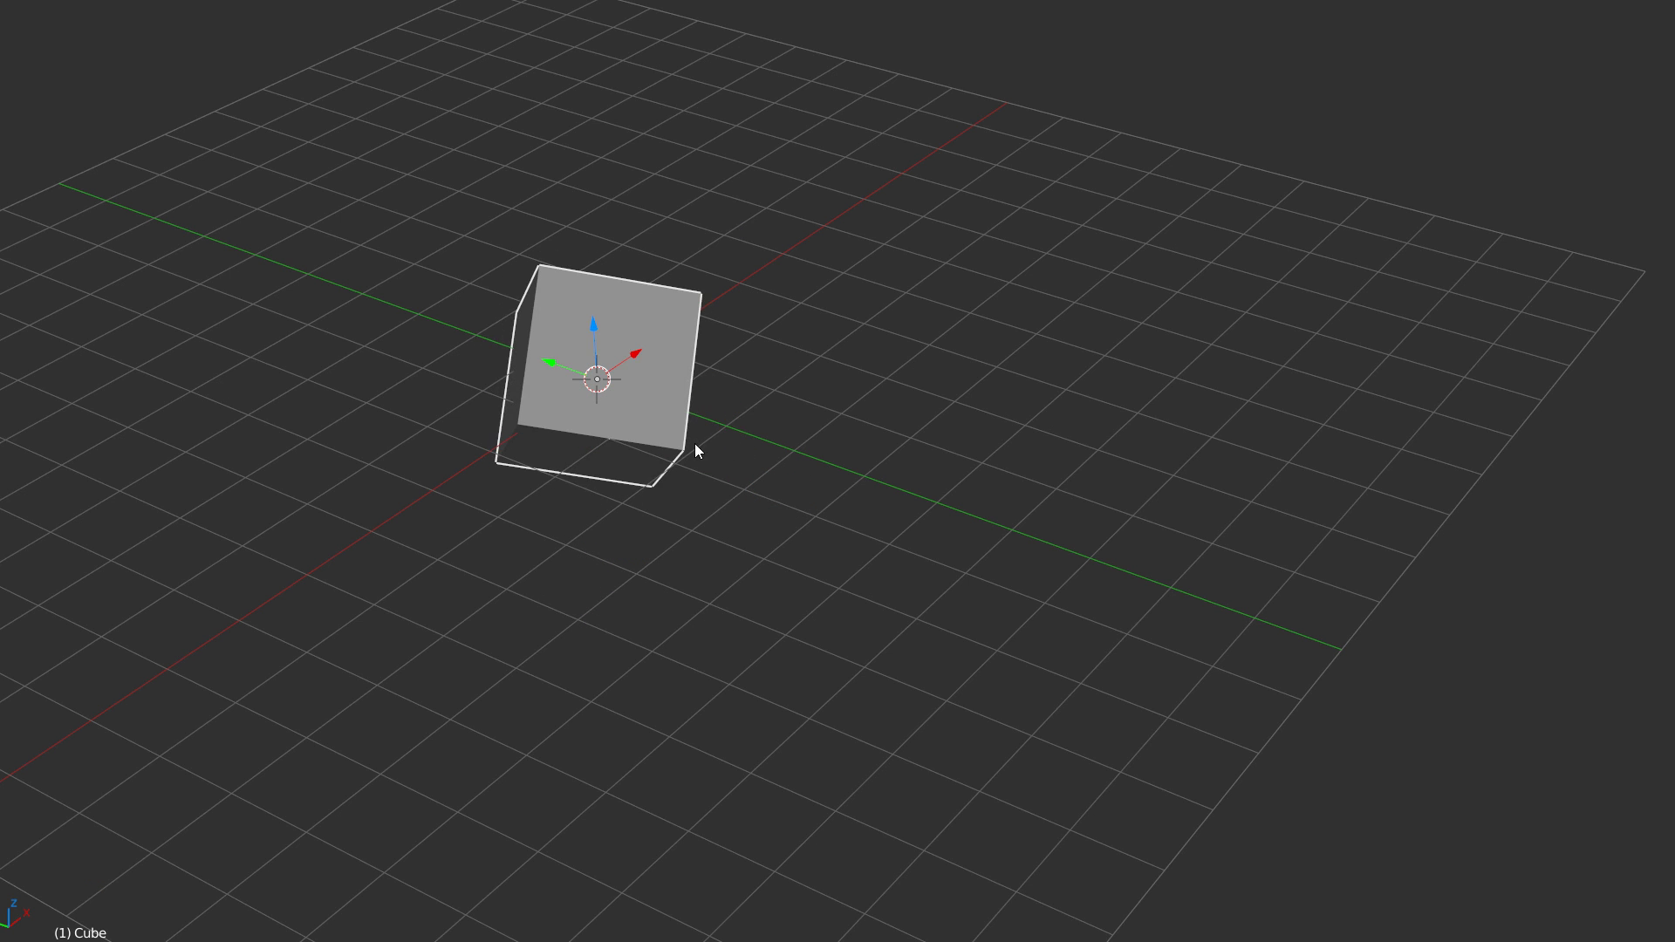
# Step: Use the modal Rotate tool about Z on the tilted cube, and clear the cube's rotation
pyautogui.moveTo(699, 439); pyautogui.dragTo(684, 401, button='middle')
pyautogui.press('space')
pyautogui.click(522, 414)
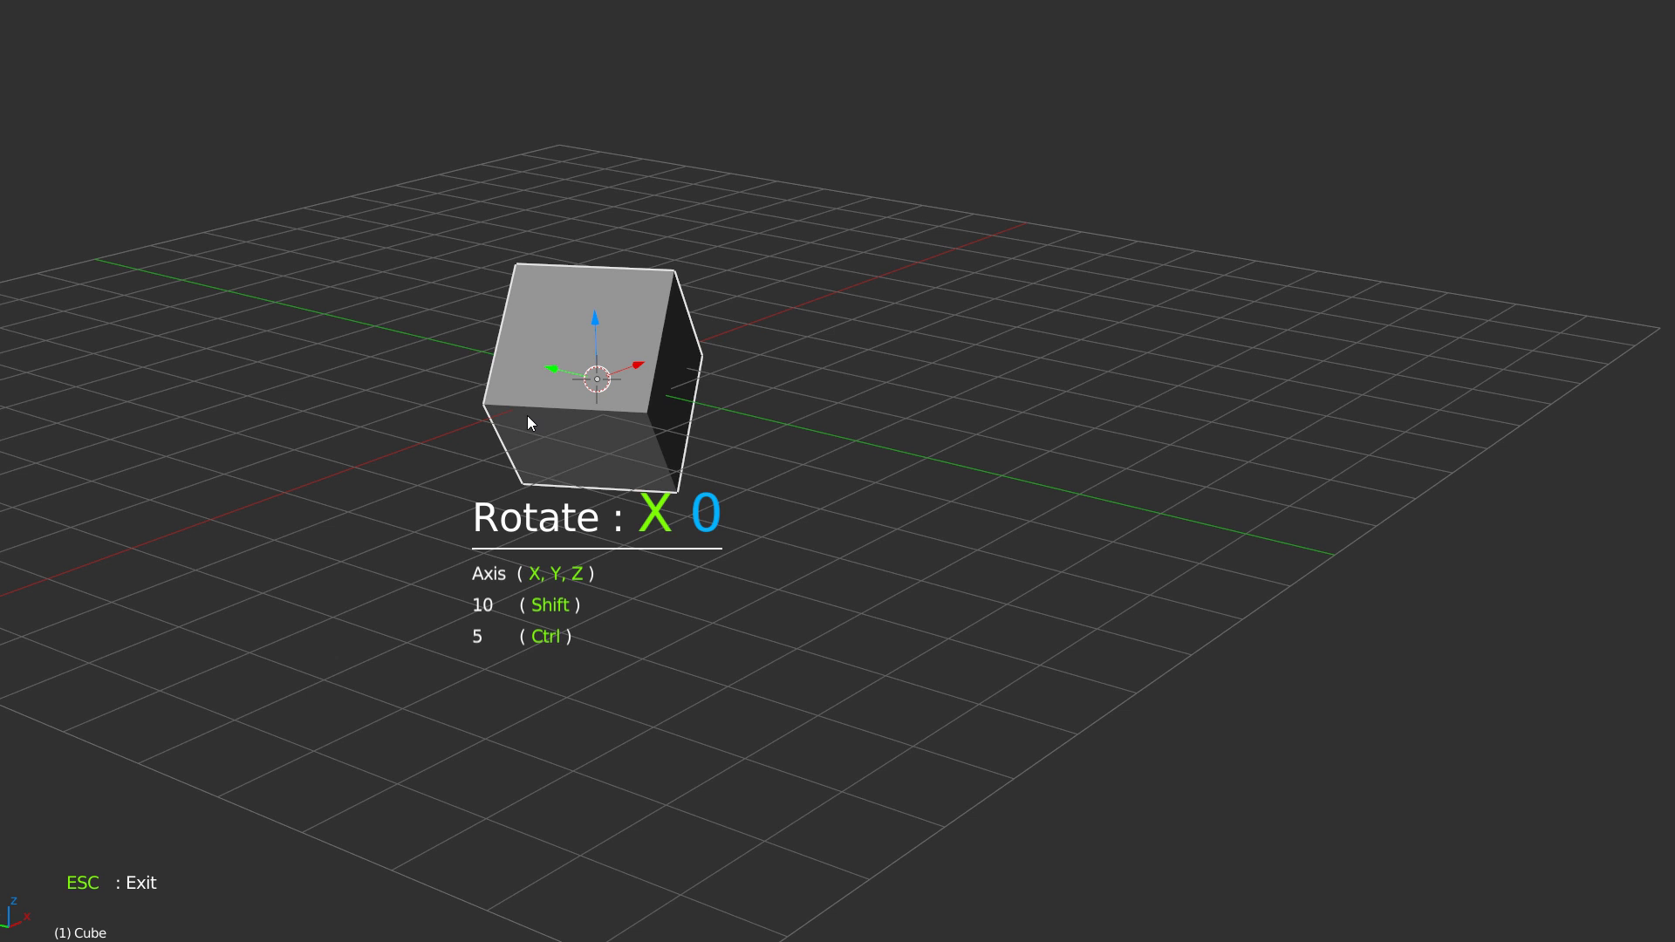
pyautogui.press('z')
pyautogui.click(601, 427)
pyautogui.moveTo(601, 427); pyautogui.dragTo(758, 438, button='middle')
pyautogui.hotkey('alt', 'r')
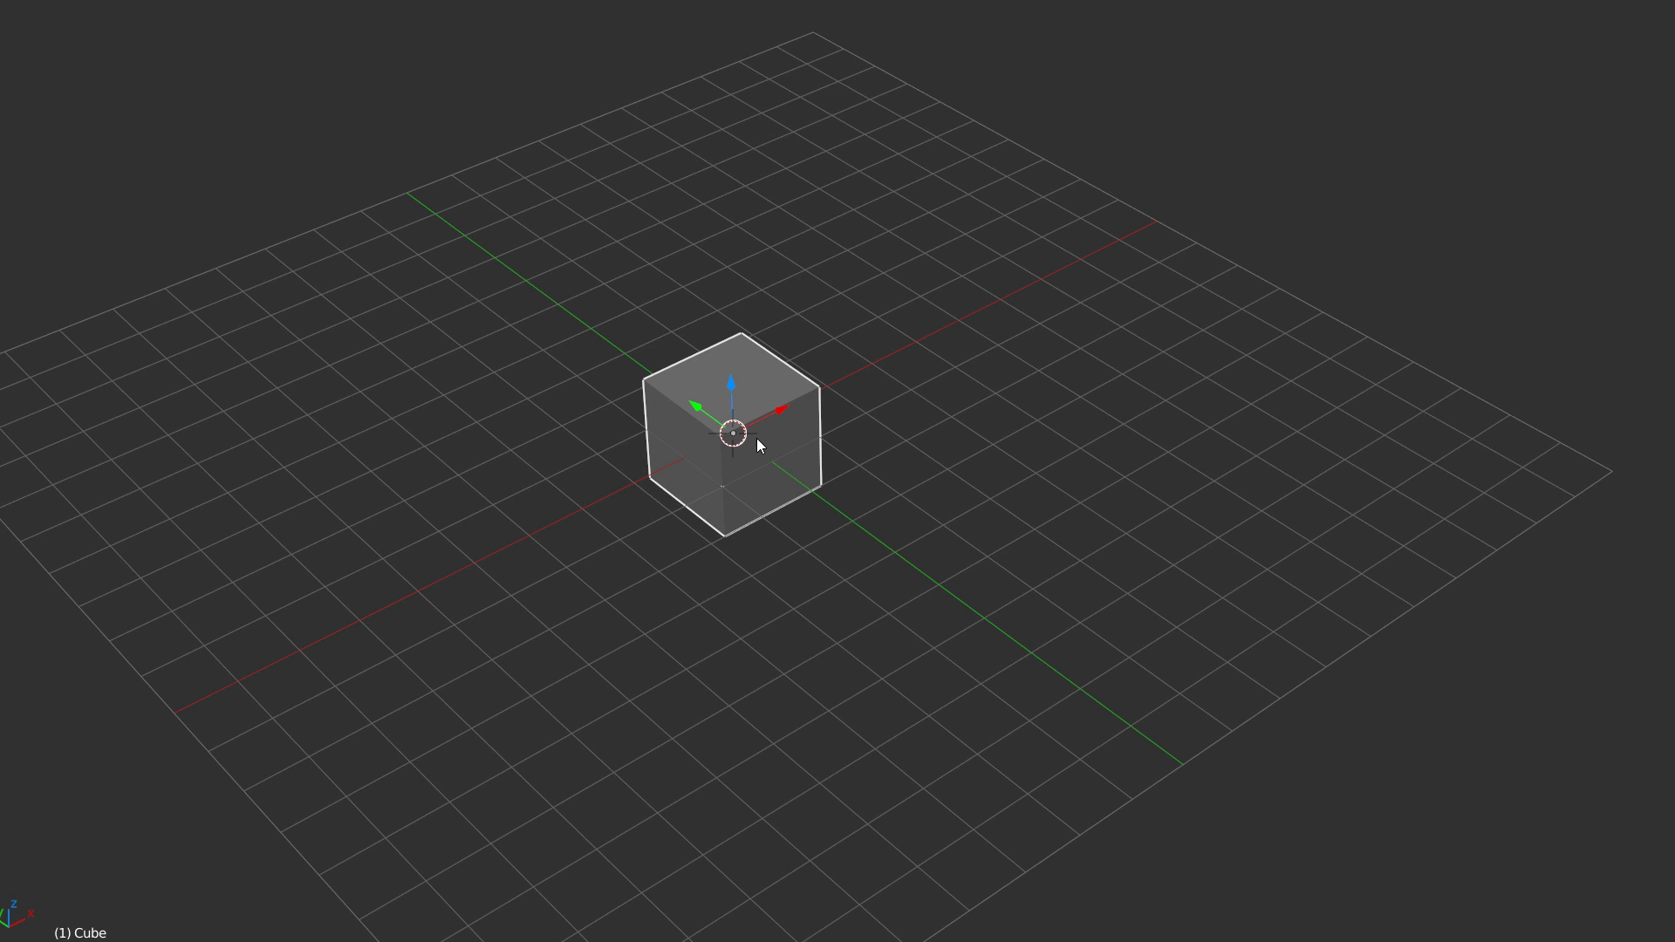
# Step: Apply a level 2 Subsurf with open subdivision enabled to the cube and check the mesh in Edit Mode
pyautogui.press('space')
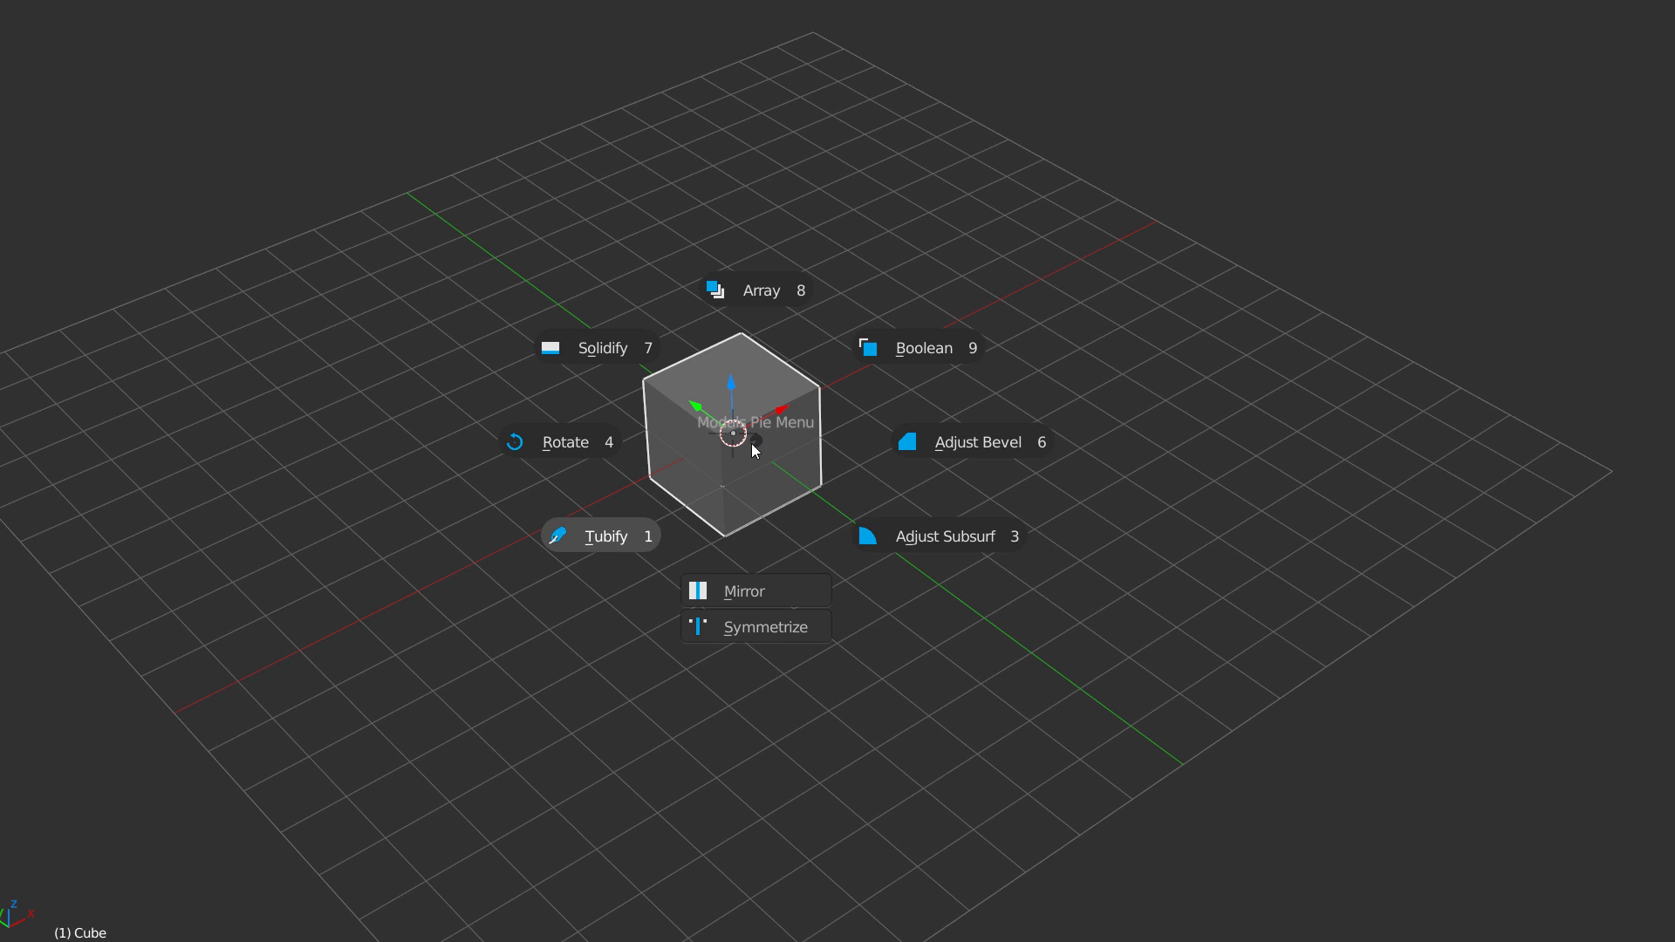
pyautogui.click(908, 546)
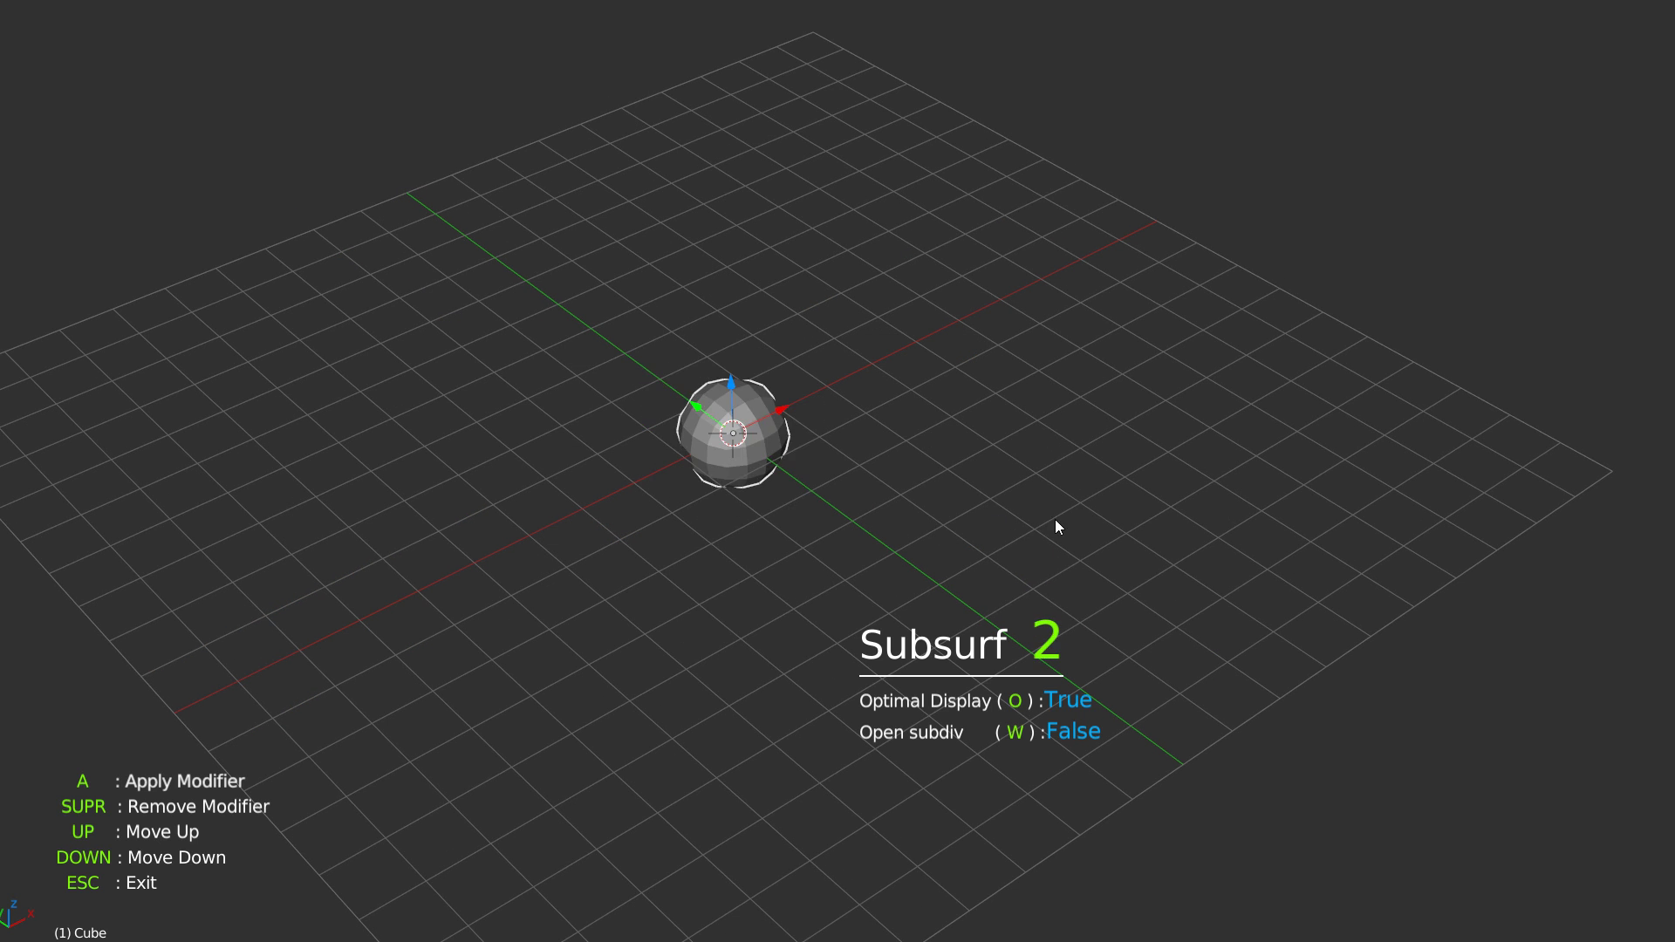
pyautogui.press('w')
pyautogui.press('a')
pyautogui.moveTo(781, 441); pyautogui.dragTo(802, 413, button='middle')
pyautogui.scroll(3, 882, 371)
pyautogui.press('Tab')
pyautogui.click(597, 477)
pyautogui.moveTo(598, 477); pyautogui.dragTo(764, 442, button='middle')
pyautogui.press('Tab')
# Step: Delete the subdivided cube
pyautogui.scroll(-2, 763, 463)
pyautogui.press('x')
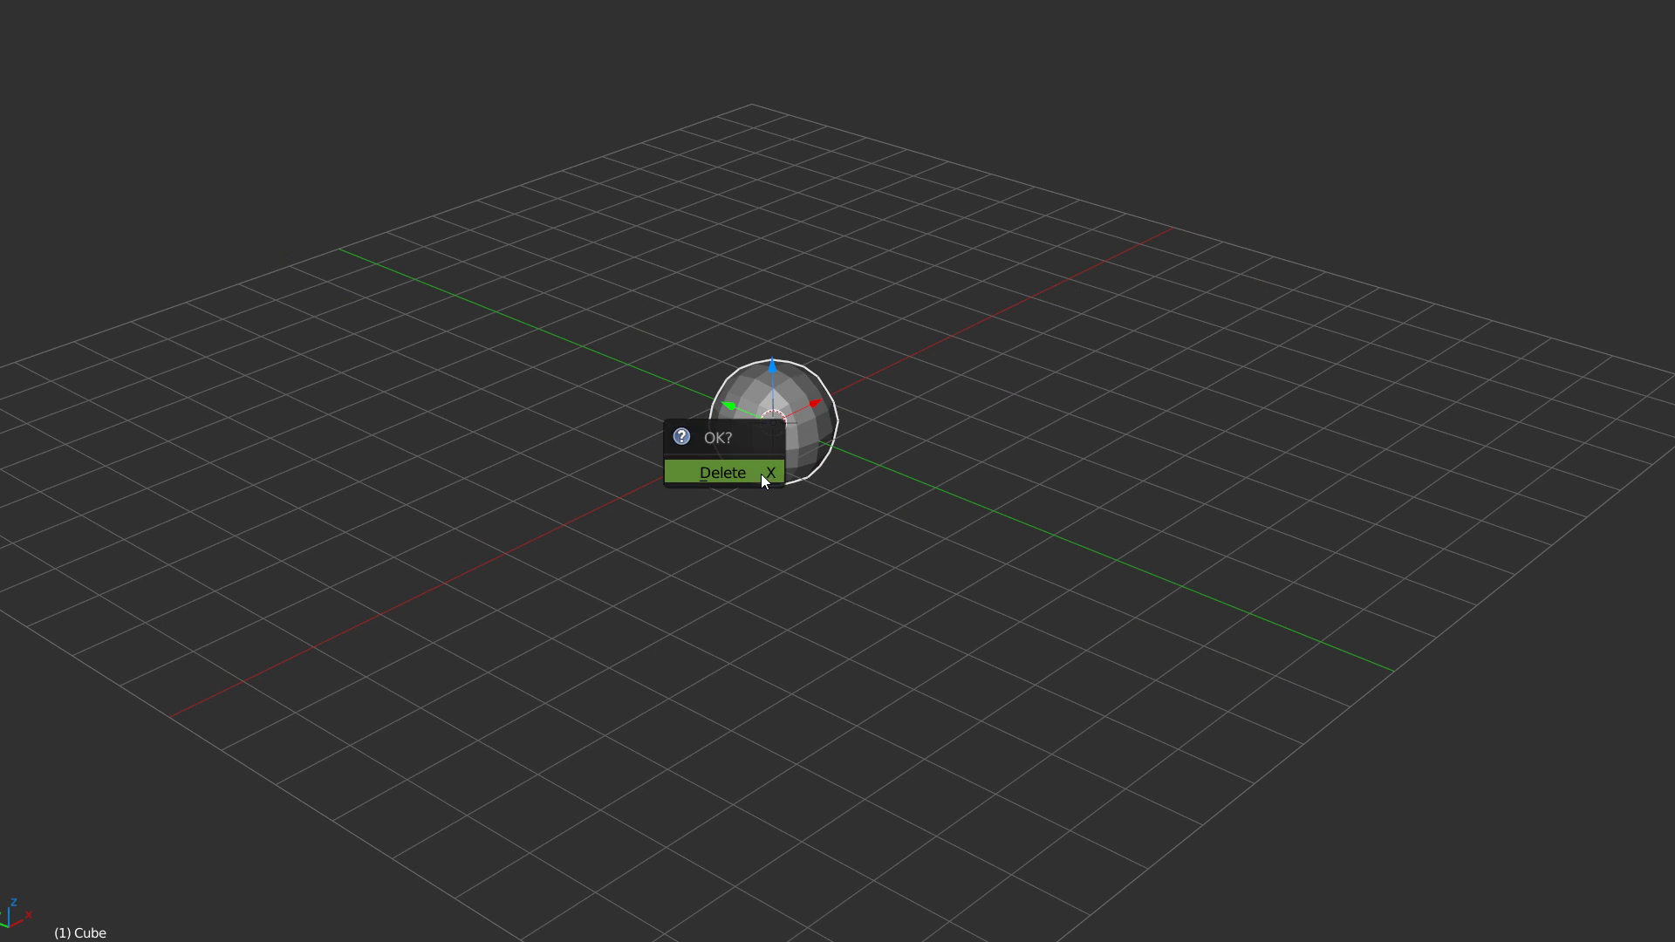
pyautogui.click(761, 473)
# Step: Add a Bezier curve at the scene's origin
pyautogui.rightClick(782, 439)
pyautogui.click(697, 665)
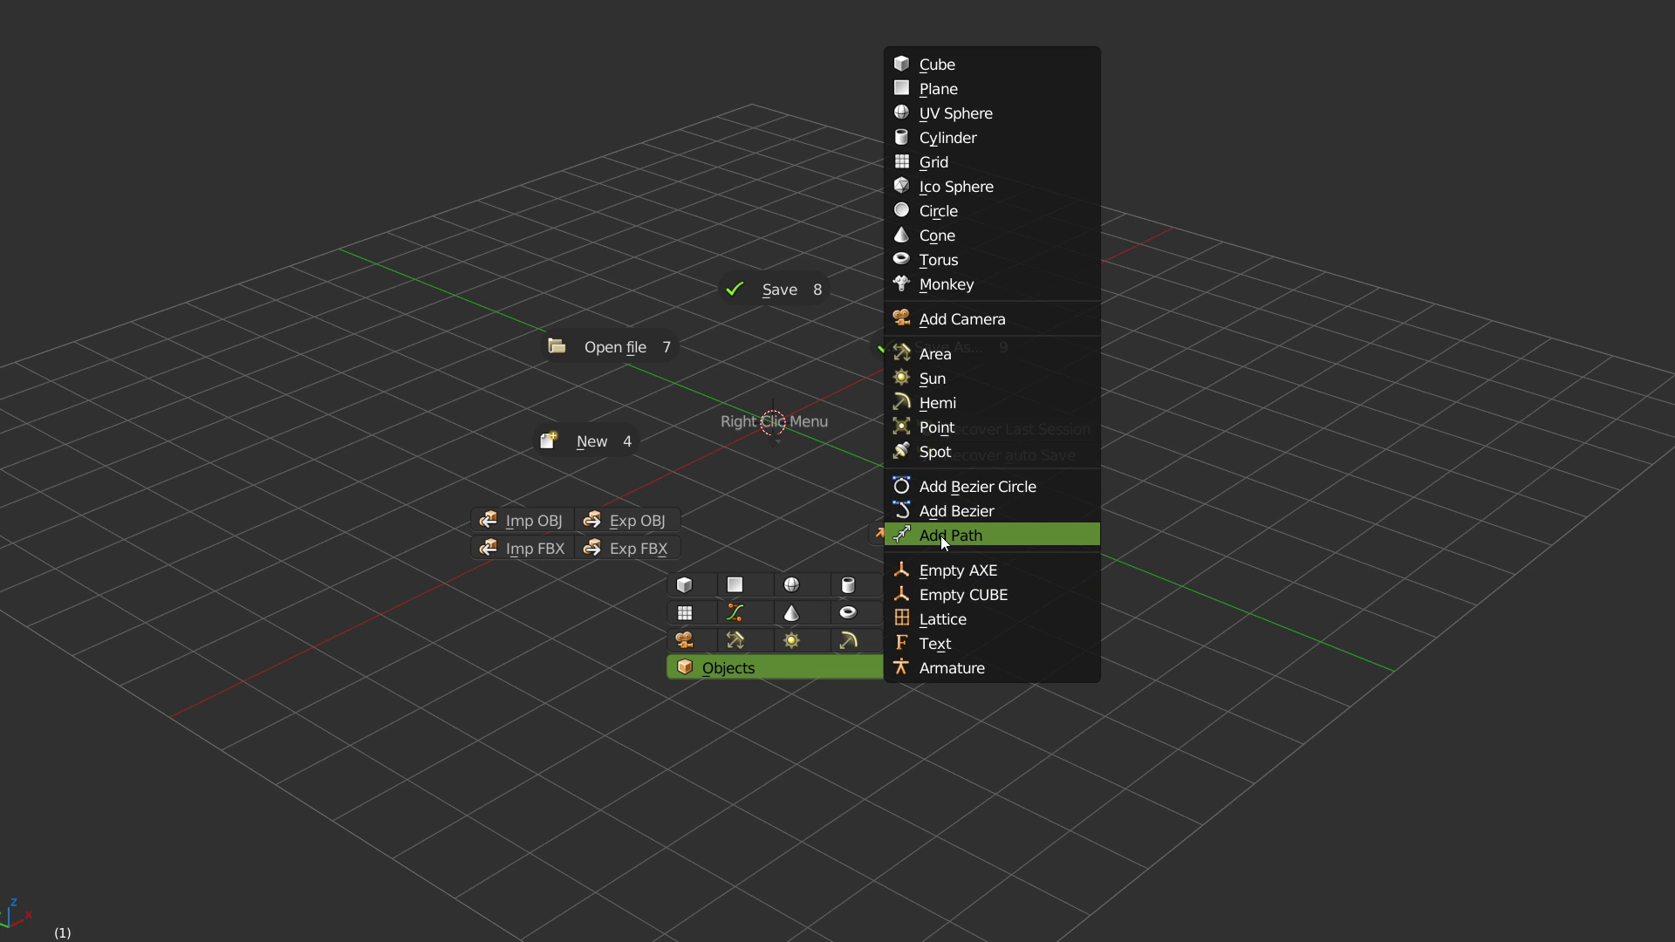
pyautogui.click(954, 513)
# Step: Extend the Bezier curve in Edit Mode with several new points beyond its end on the negative X side
pyautogui.scroll(2, 852, 391)
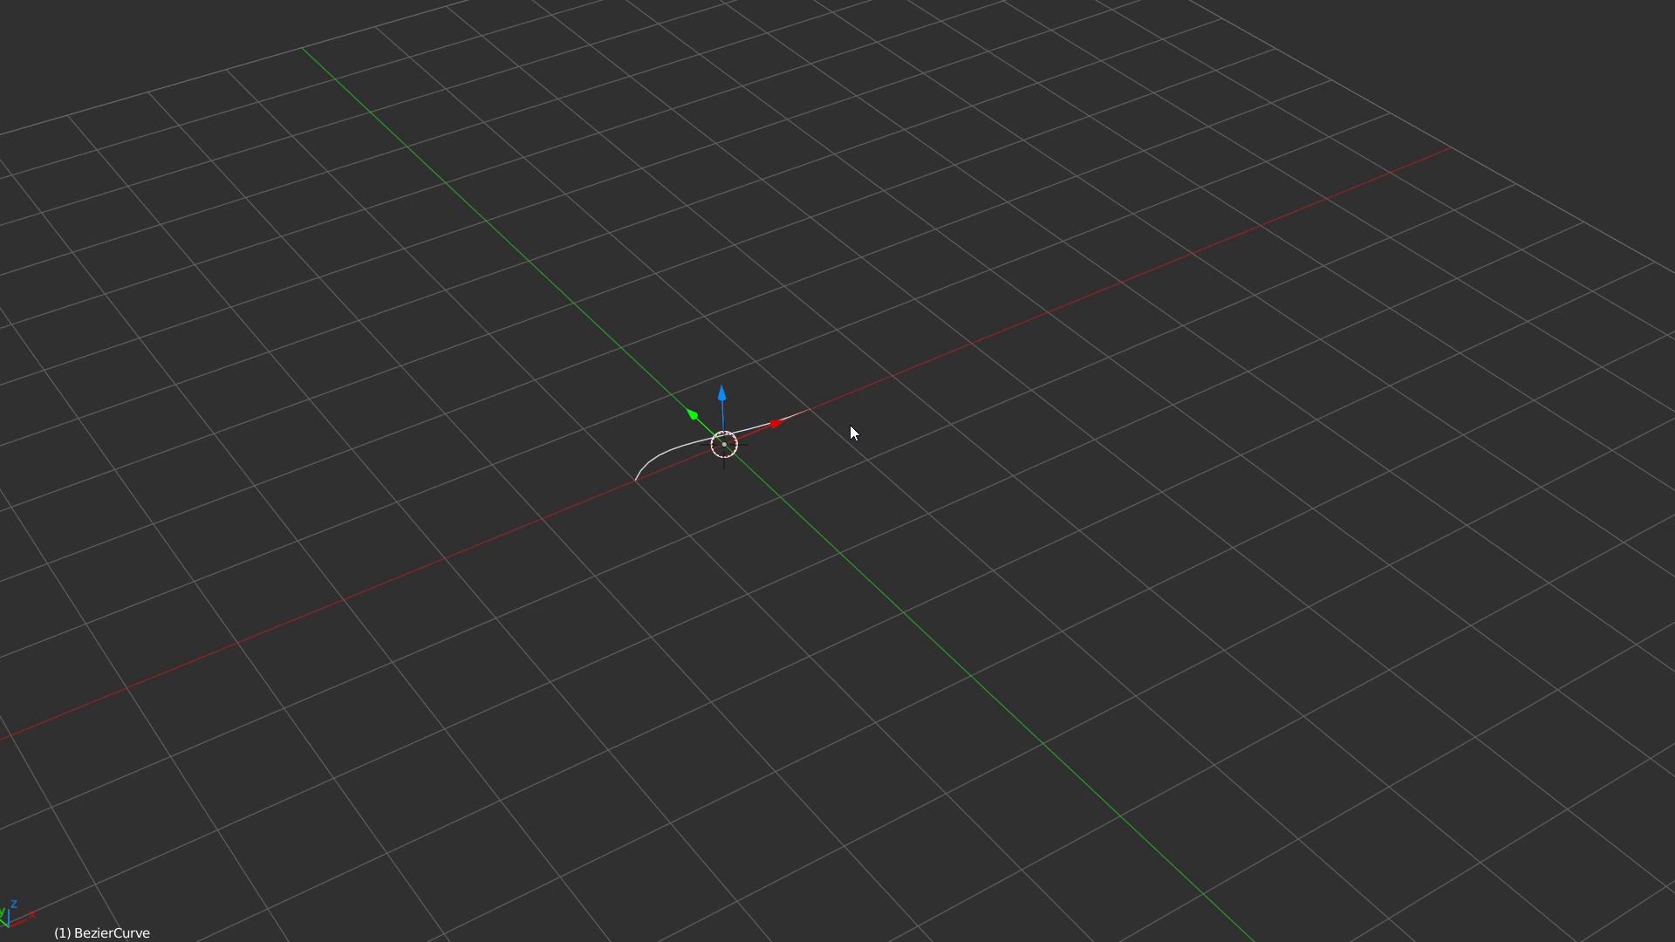
pyautogui.moveTo(665, 406); pyautogui.dragTo(638, 462, button='middle')
pyautogui.moveTo(637, 472); pyautogui.dragTo(564, 510)
pyautogui.scroll(-2, 567, 509)
pyautogui.keyDown('shift'); pyautogui.moveTo(609, 497); pyautogui.dragTo(671, 353, button='middle'); pyautogui.keyUp('shift')
pyautogui.keyDown('ctrl'); pyautogui.click(545, 530); pyautogui.keyUp('ctrl')
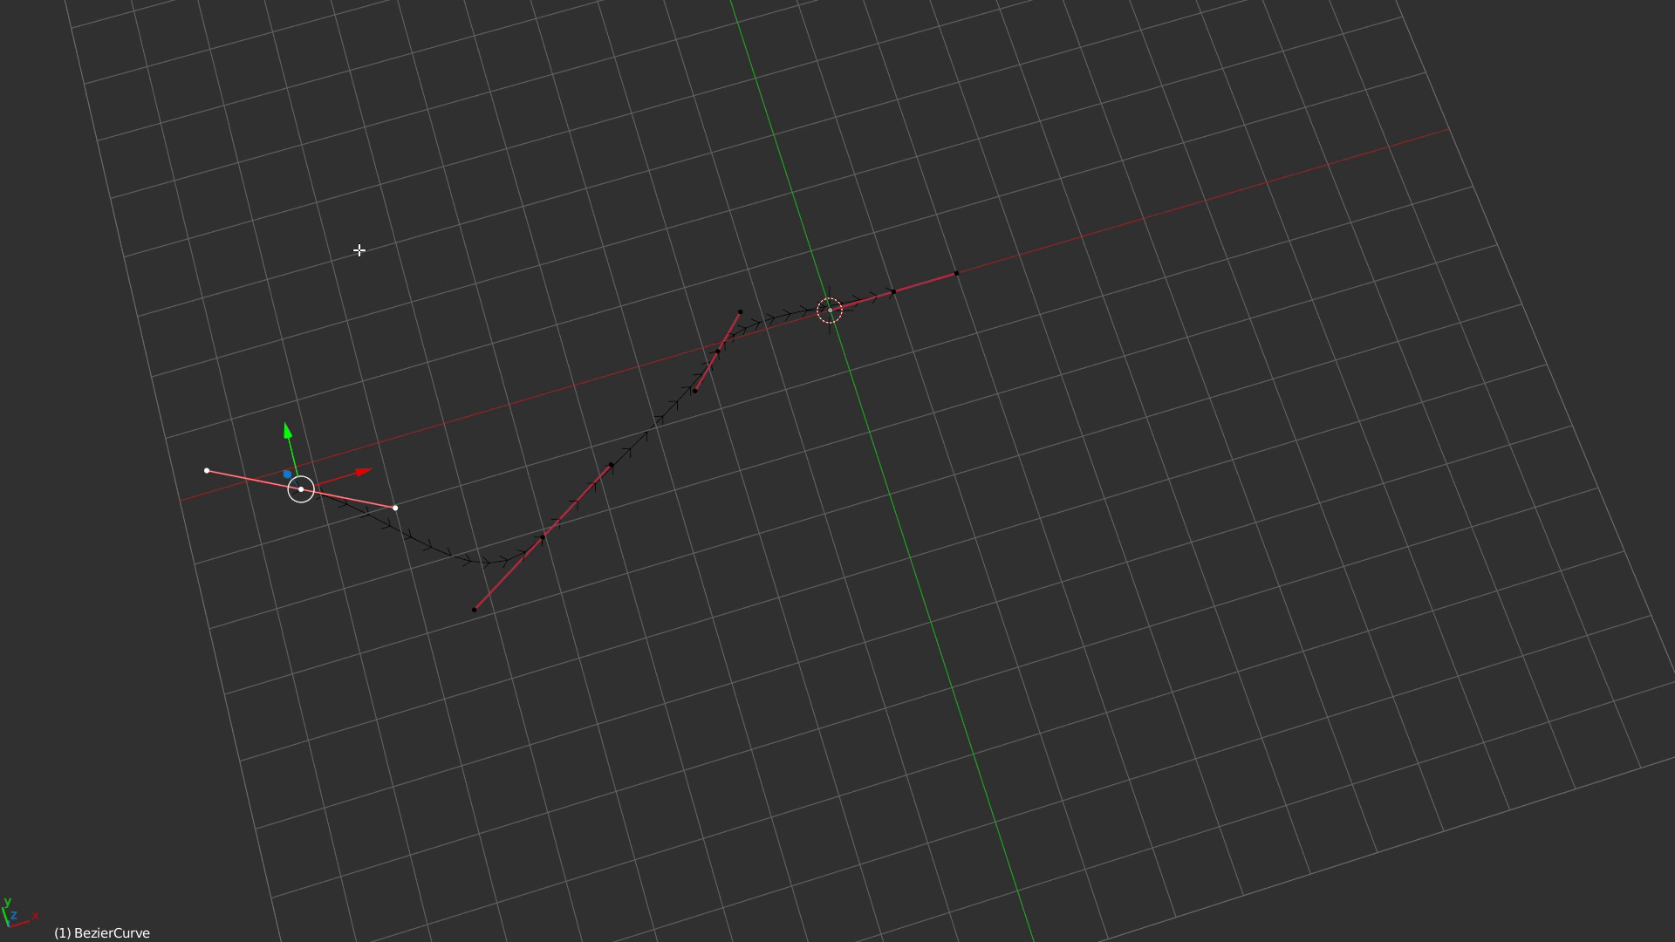
# Step: Add another end point on the negative X side of the Bezier curve and reshape its points and handles into smoother bends
pyautogui.moveTo(382, 150); pyautogui.dragTo(451, 169)
pyautogui.moveTo(403, 506); pyautogui.dragTo(367, 573)
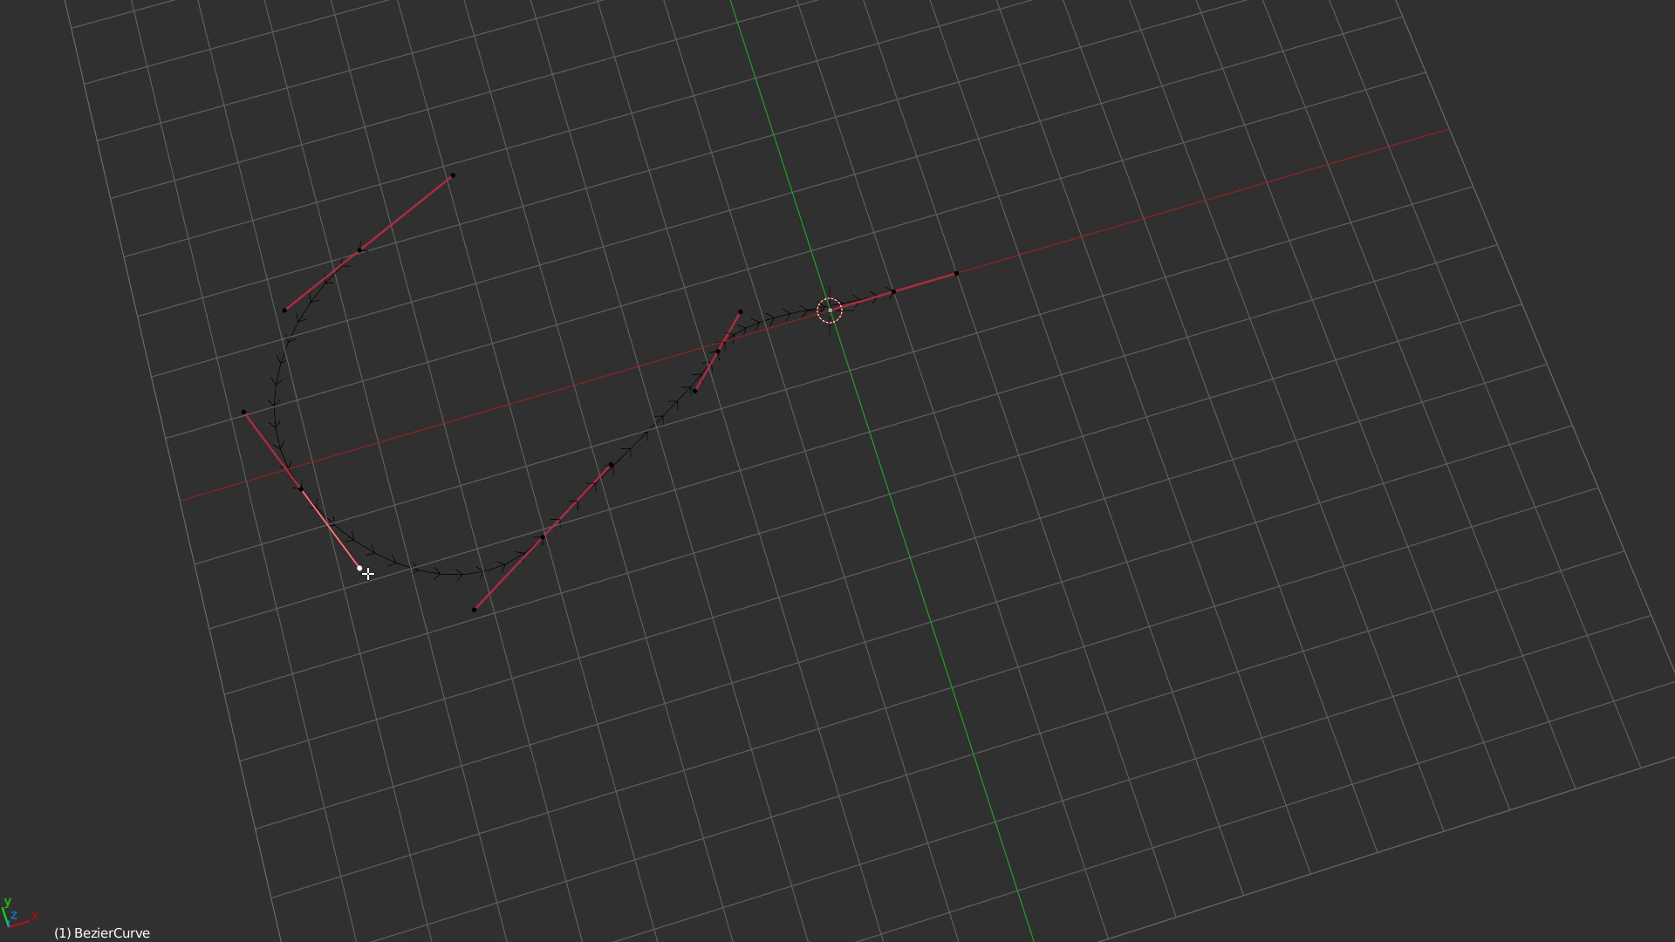
pyautogui.moveTo(456, 617); pyautogui.dragTo(528, 606)
pyautogui.moveTo(719, 341); pyautogui.dragTo(822, 219)
pyautogui.moveTo(895, 292); pyautogui.dragTo(972, 368)
pyautogui.moveTo(885, 216); pyautogui.dragTo(789, 372, button='middle')
# Step: Turn the curve into a tube with Tubify, trying depths up to about 0.58 and Resolution V values of 4 and 2
pyautogui.press('space')
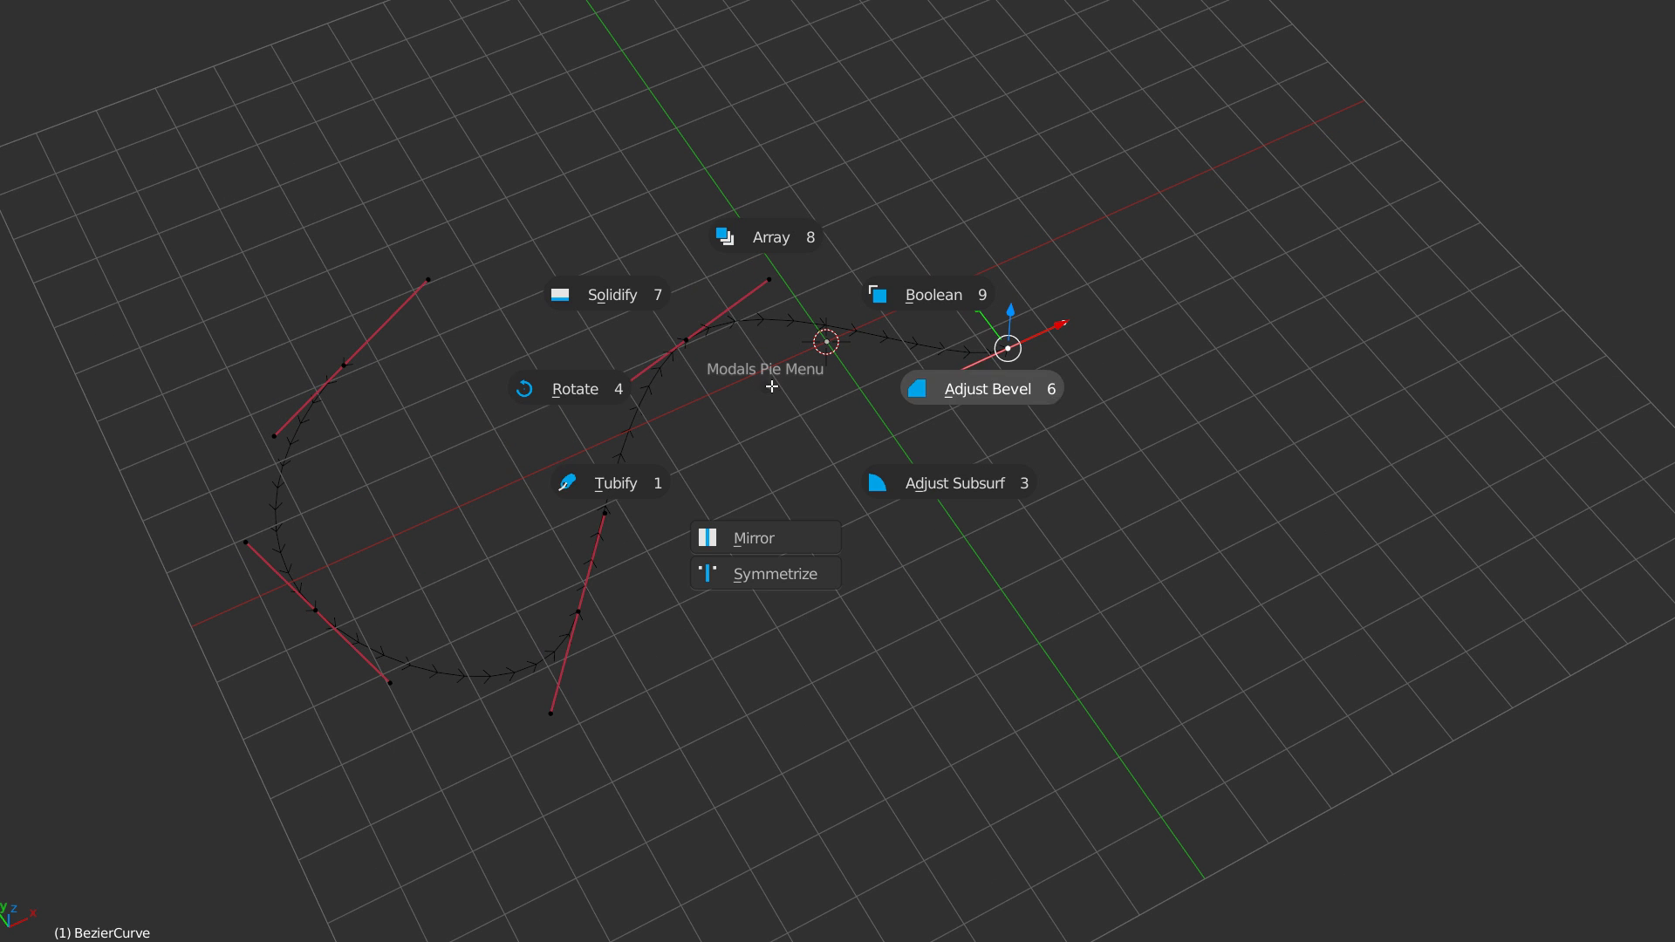
pyautogui.click(619, 485)
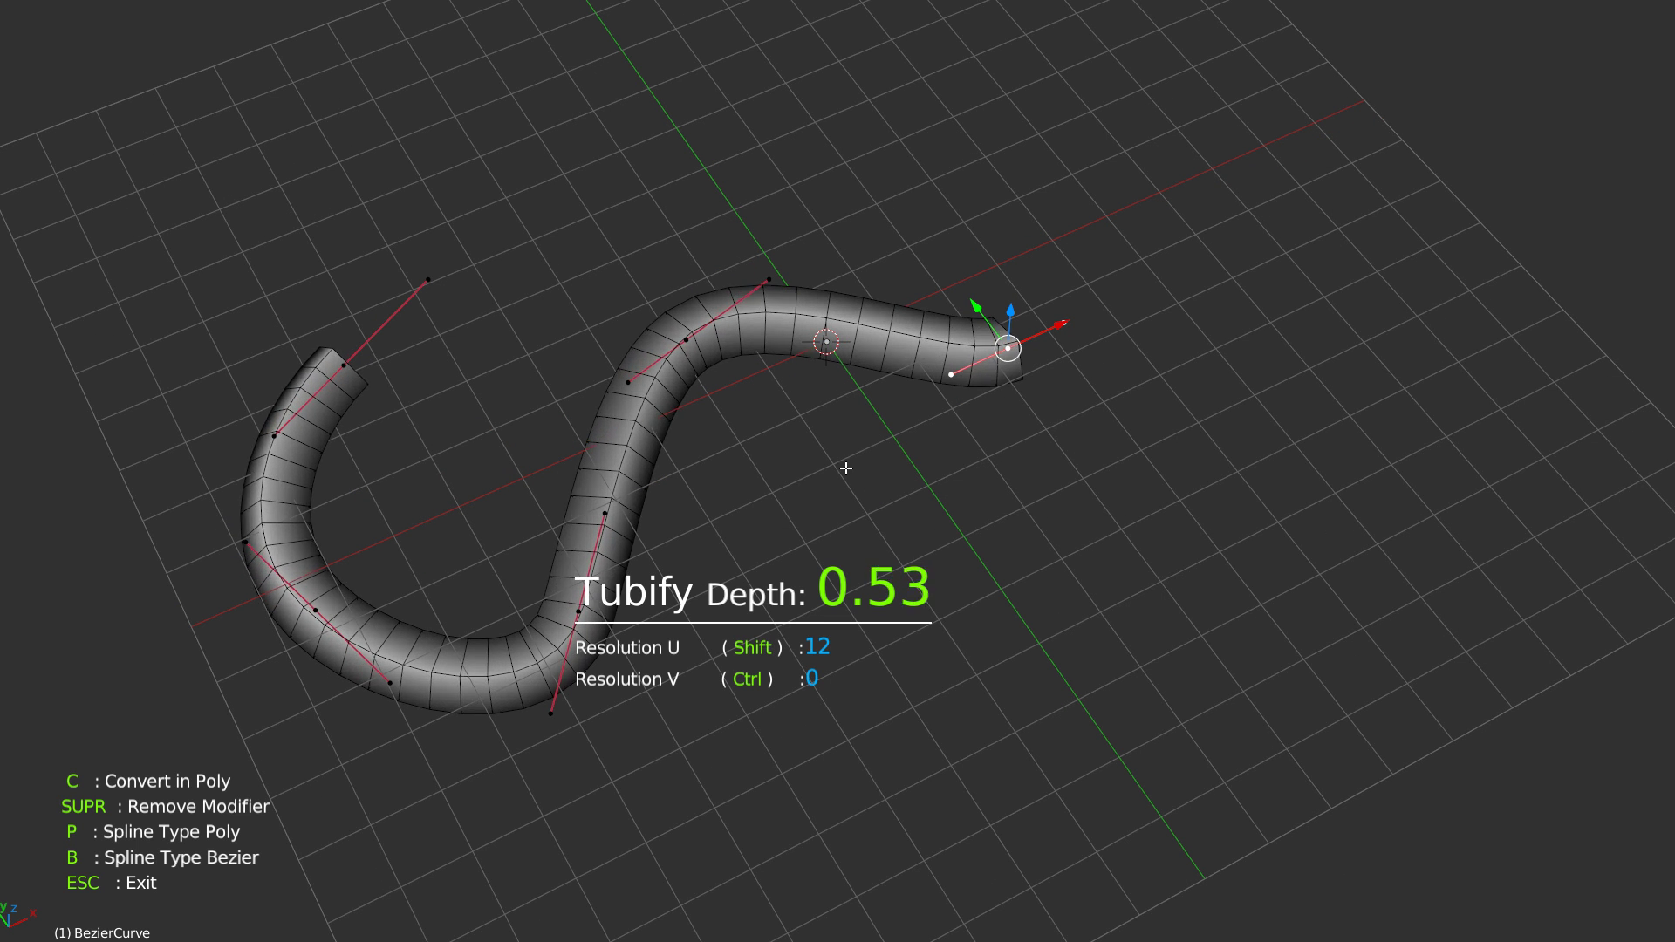
pyautogui.press('ctrl')
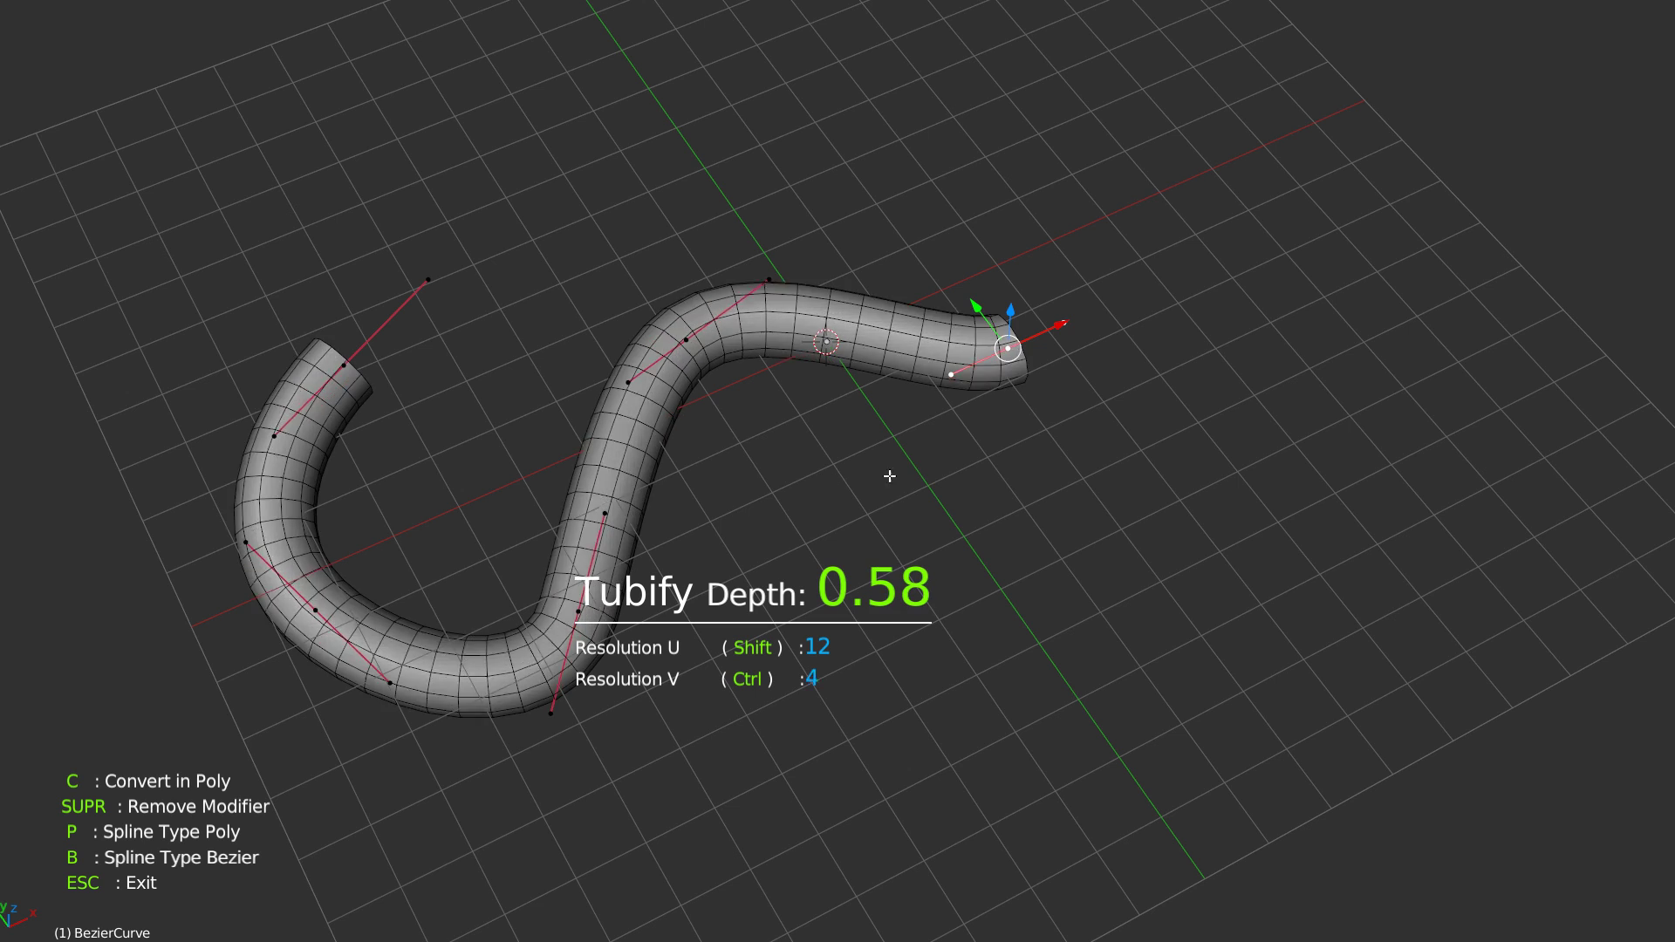
pyautogui.press('ctrl')
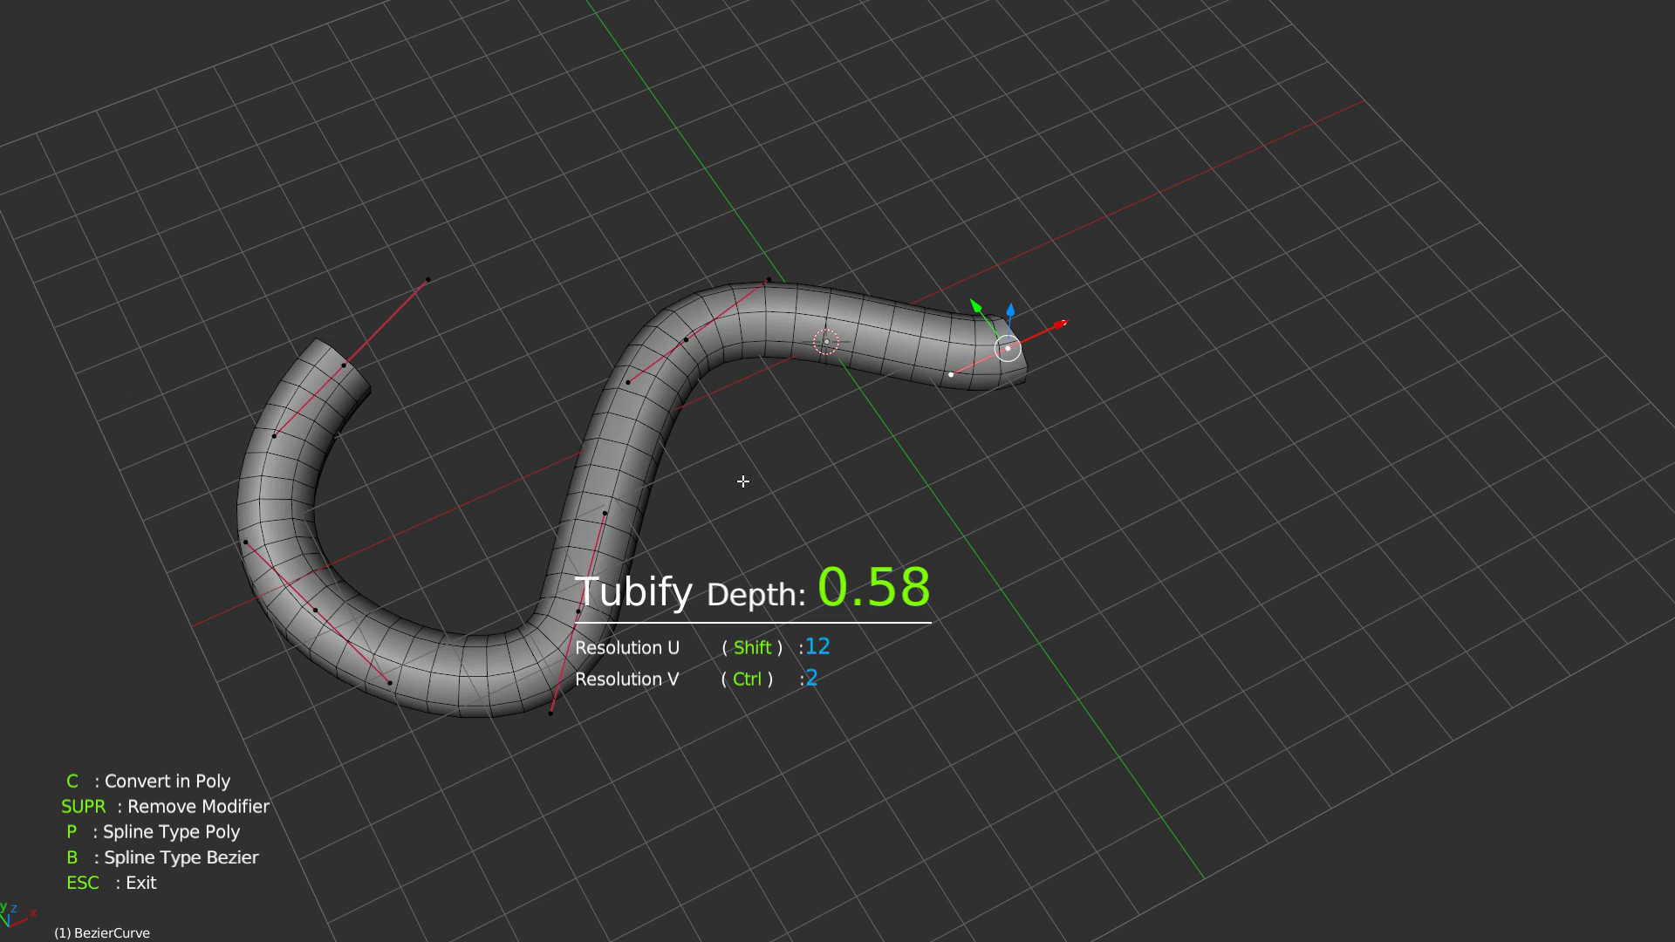
pyautogui.press('ctrl')
# Step: Set the tube's Resolution V to 4, try a Resolution U of 18 and accept the Tubify settings
pyautogui.moveTo(808, 460); pyautogui.dragTo(675, 381, button='middle')
pyautogui.moveTo(854, 317)
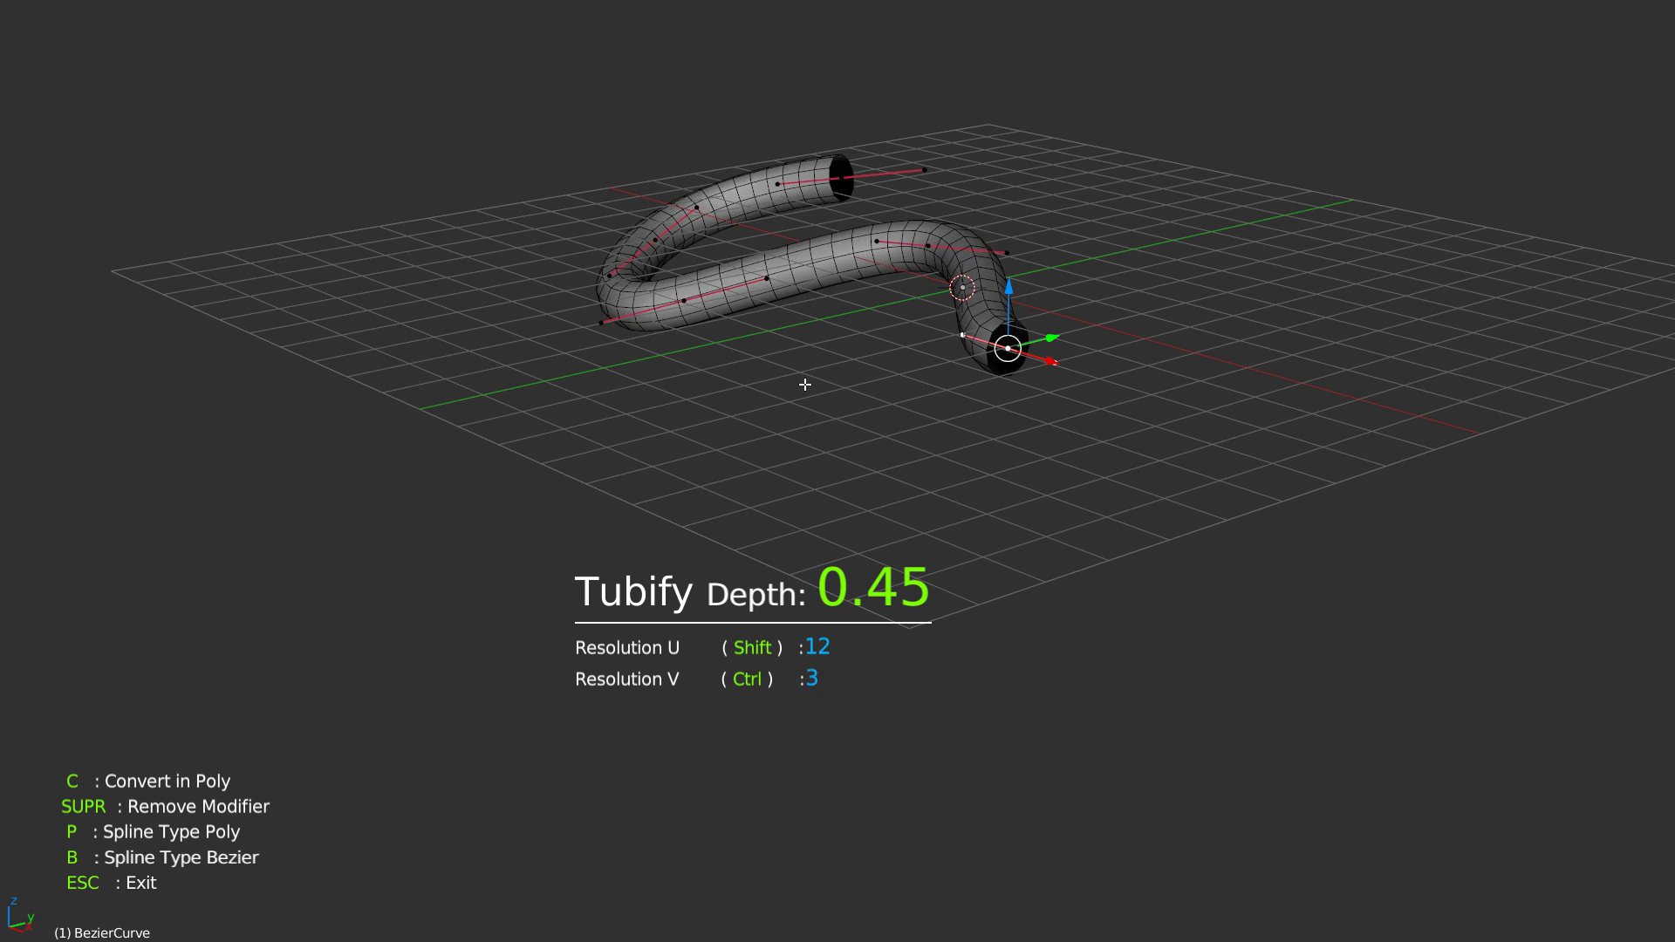
pyautogui.keyDown('ctrl'); pyautogui.scroll(-1, 752, 392); pyautogui.keyUp('ctrl')
pyautogui.keyDown('ctrl'); pyautogui.scroll(1, 797, 381); pyautogui.keyUp('ctrl')
pyautogui.keyDown('ctrl'); pyautogui.scroll(1, 879, 381); pyautogui.keyUp('ctrl')
pyautogui.keyDown('shift'); pyautogui.scroll(1, 661, 395); pyautogui.keyUp('shift')
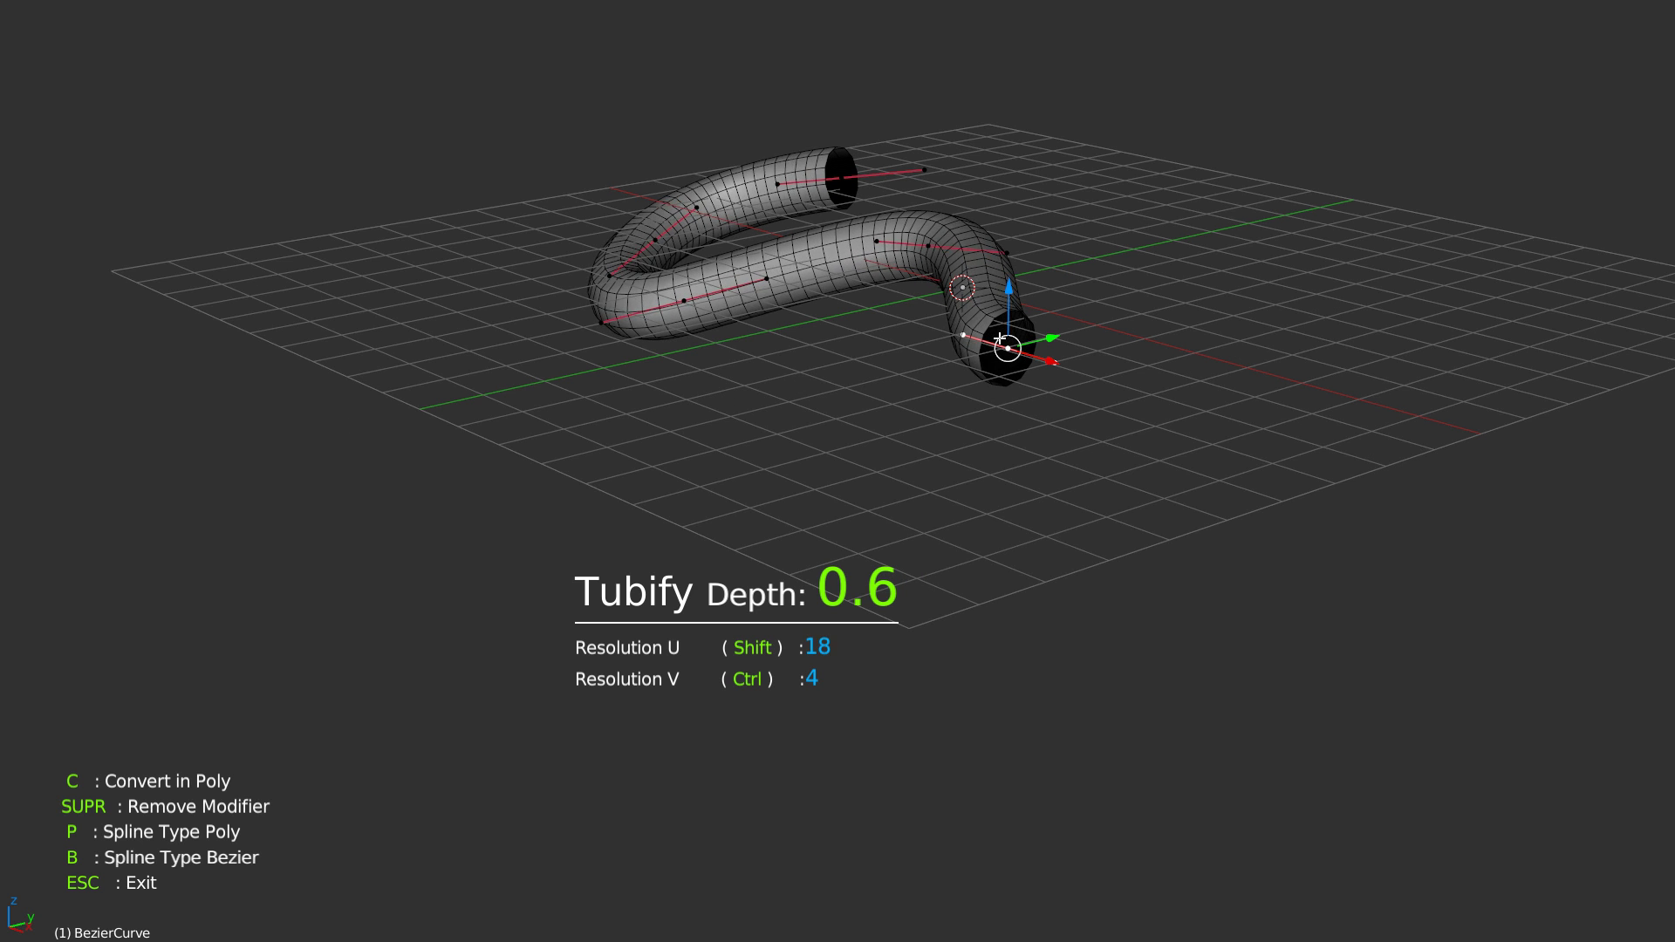
pyautogui.moveTo(448, 398); pyautogui.dragTo(689, 383, button='middle')
pyautogui.click(783, 400)
# Step: Pull the tube's positive X end outward into a wide arc and extend it with two more points curving back
pyautogui.moveTo(822, 377); pyautogui.dragTo(793, 392, button='middle')
pyautogui.moveTo(810, 244); pyautogui.dragTo(1073, 94, button='right')
pyautogui.moveTo(1135, 300); pyautogui.dragTo(1101, 450, button='right')
pyautogui.moveTo(1190, 302); pyautogui.dragTo(1200, 373, button='right')
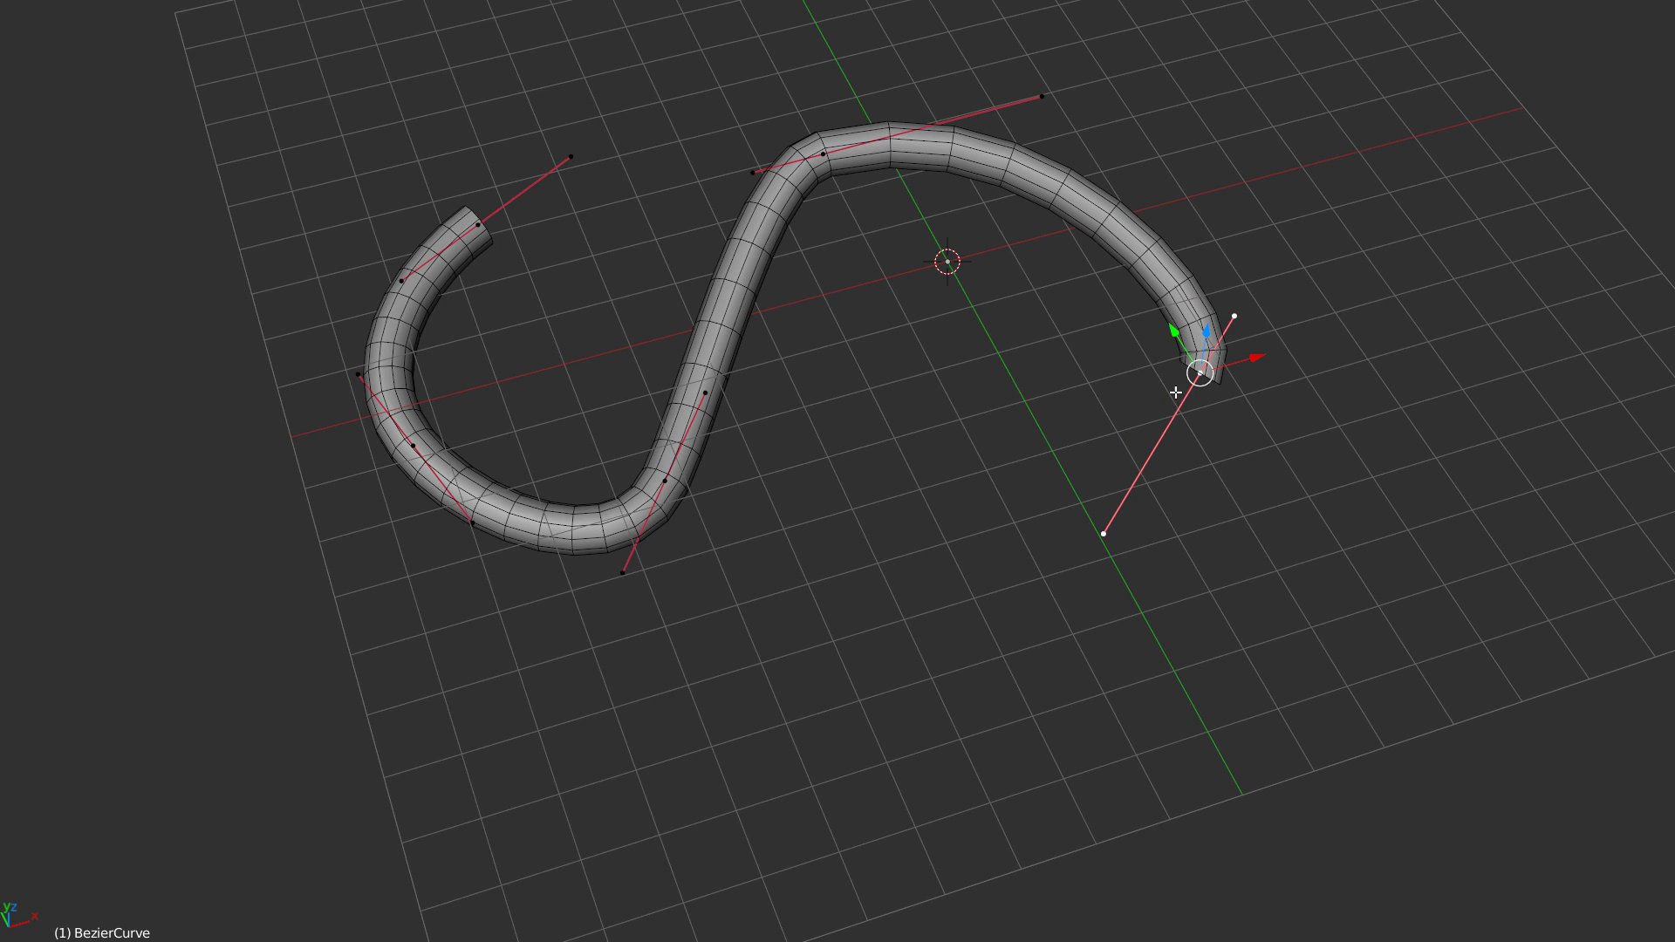
pyautogui.keyDown('ctrl'); pyautogui.rightClick(1012, 650); pyautogui.keyUp('ctrl')
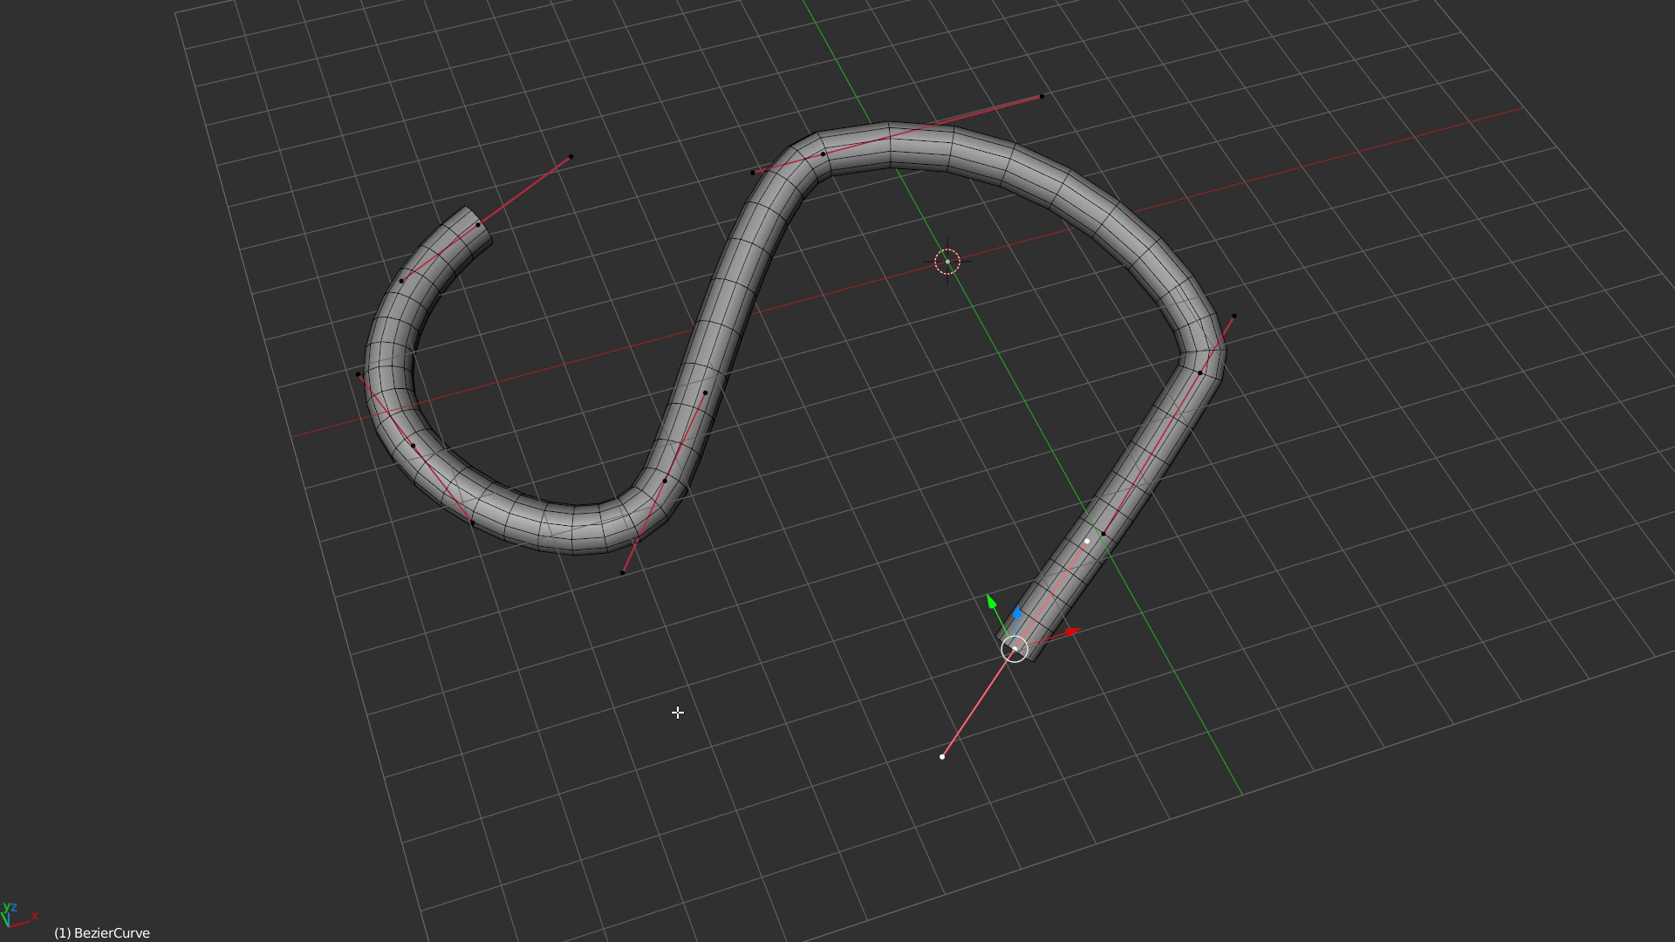
pyautogui.keyDown('ctrl'); pyautogui.rightClick(657, 693); pyautogui.keyUp('ctrl')
# Step: Adjust the handles and control points along the extended end of the tube to round off its large loop
pyautogui.moveTo(1056, 618); pyautogui.dragTo(1123, 644, button='right')
pyautogui.moveTo(1244, 337); pyautogui.dragTo(1209, 215, button='right')
pyautogui.moveTo(1207, 559); pyautogui.dragTo(1213, 521, button='right')
pyautogui.moveTo(1018, 782); pyautogui.dragTo(977, 807, button='right')
pyautogui.moveTo(801, 695); pyautogui.dragTo(728, 819, button='right')
pyautogui.moveTo(664, 702); pyautogui.dragTo(649, 703, button='right')
pyautogui.moveTo(759, 181); pyautogui.dragTo(680, 236, button='right')
pyautogui.moveTo(824, 156); pyautogui.dragTo(846, 156, button='right')
# Step: Run Tubify on the reshaped curve again and set Resolution U to 6 and Resolution V to 2
pyautogui.moveTo(864, 387)
pyautogui.mouseDown(button='middle')
pyautogui.moveTo(881, 371)
pyautogui.moveTo(864, 387)
pyautogui.mouseUp(button='middle')
pyautogui.press('space')
pyautogui.click(697, 488)
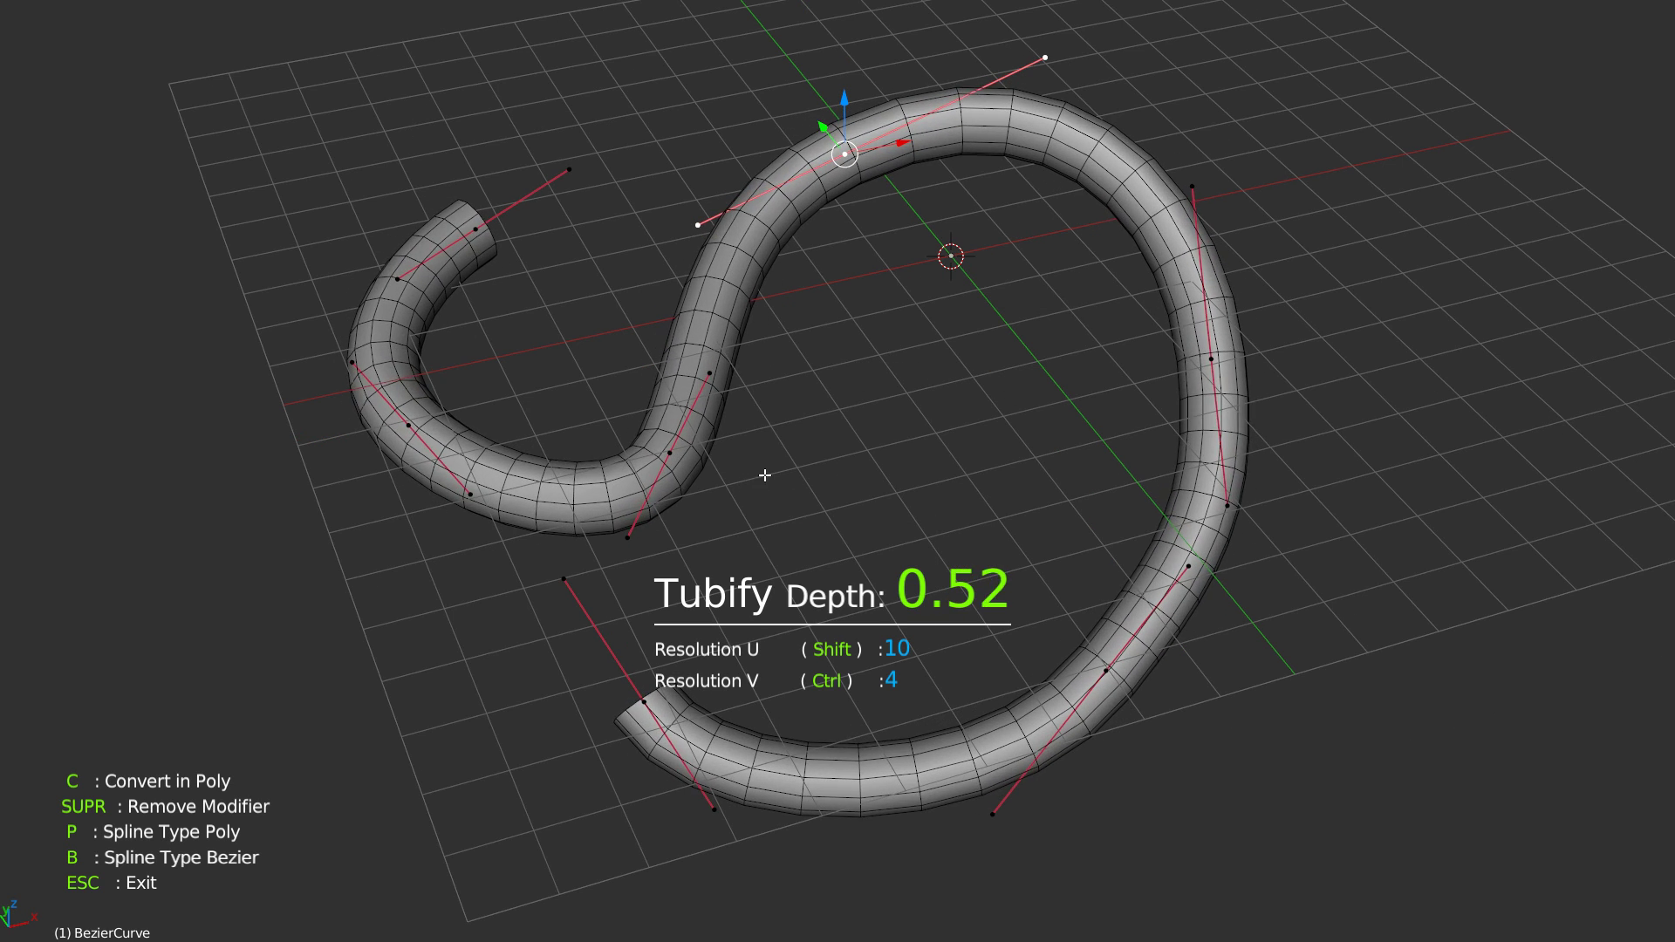
pyautogui.keyDown('ctrl'); pyautogui.scroll(1, 750, 475); pyautogui.keyUp('ctrl')
pyautogui.keyDown('ctrl'); pyautogui.scroll(-2, 767, 475); pyautogui.keyUp('ctrl')
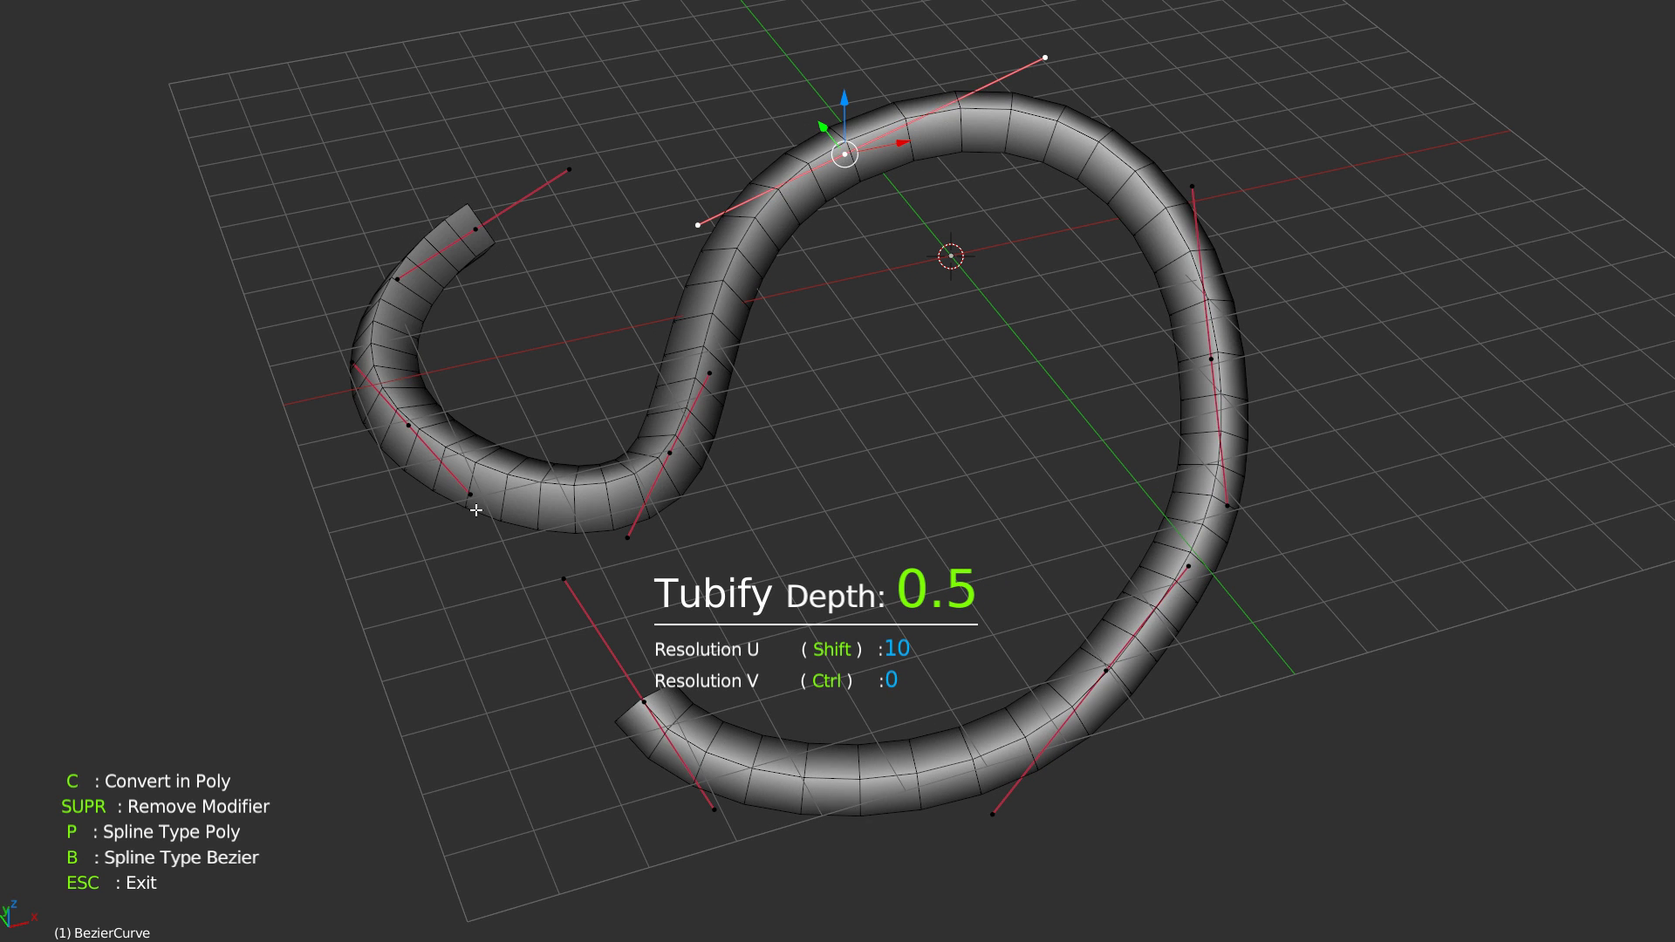
pyautogui.keyDown('ctrl'); pyautogui.scroll(-1, 688, 474); pyautogui.keyUp('ctrl')
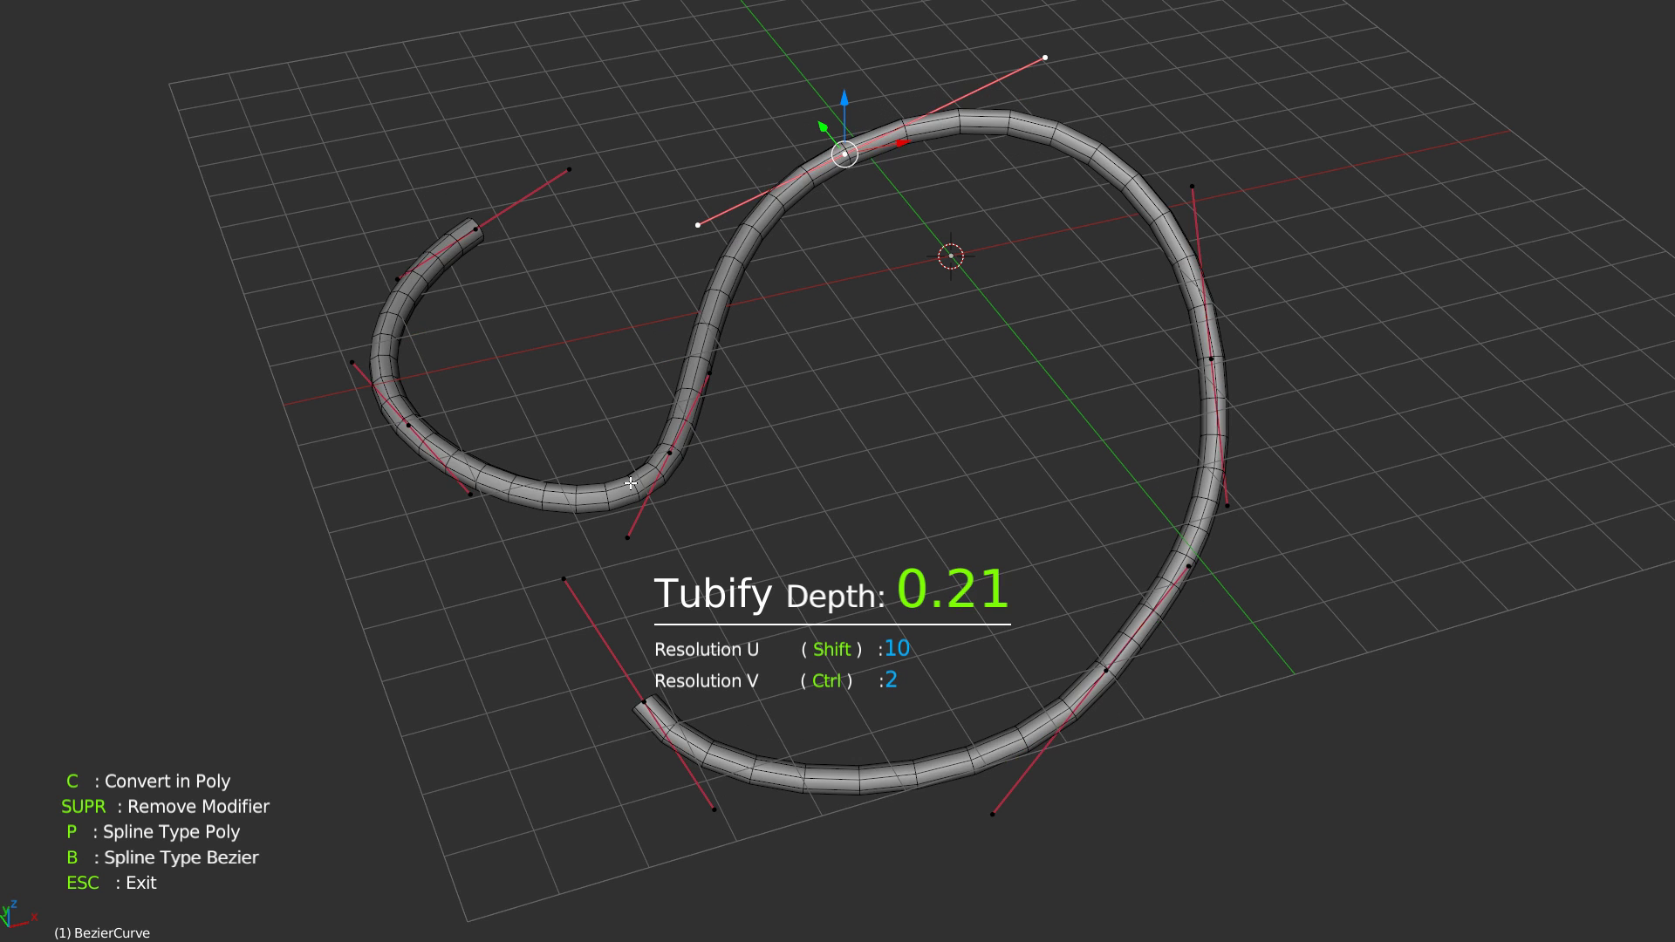
pyautogui.keyDown('shift'); pyautogui.scroll(-9, 389, 512); pyautogui.keyUp('shift')
pyautogui.keyDown('shift'); pyautogui.scroll(5, 521, 466); pyautogui.keyUp('shift')
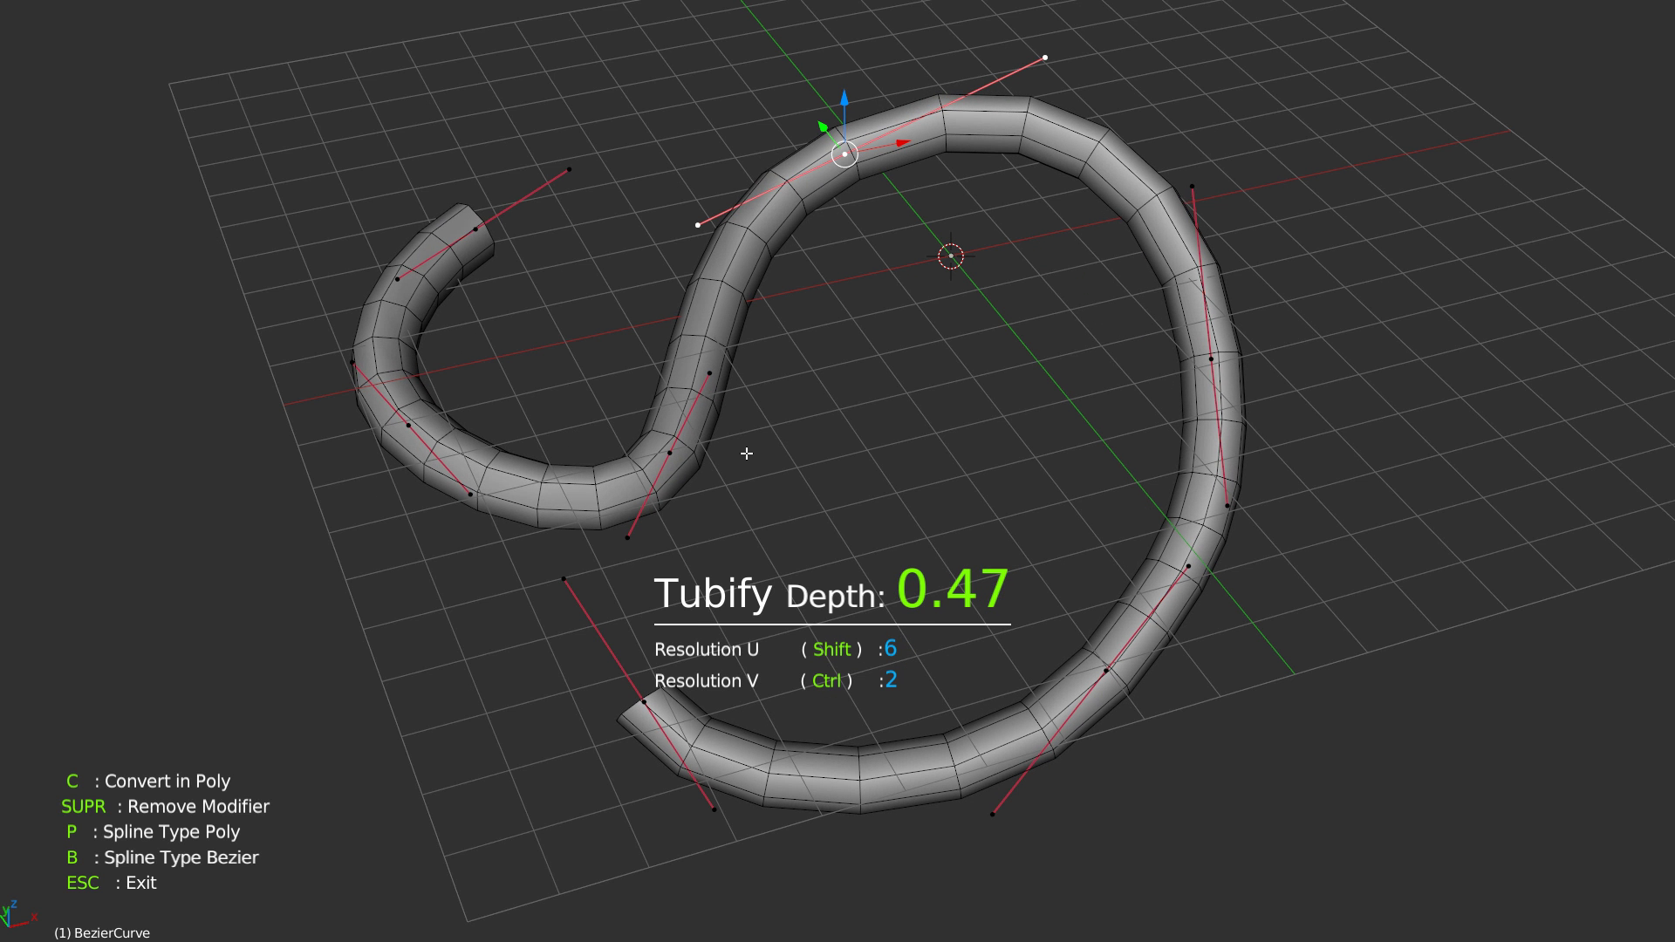
# Step: Switch the tube's spline type to Poly and back to Bezier twice
pyautogui.press('p')
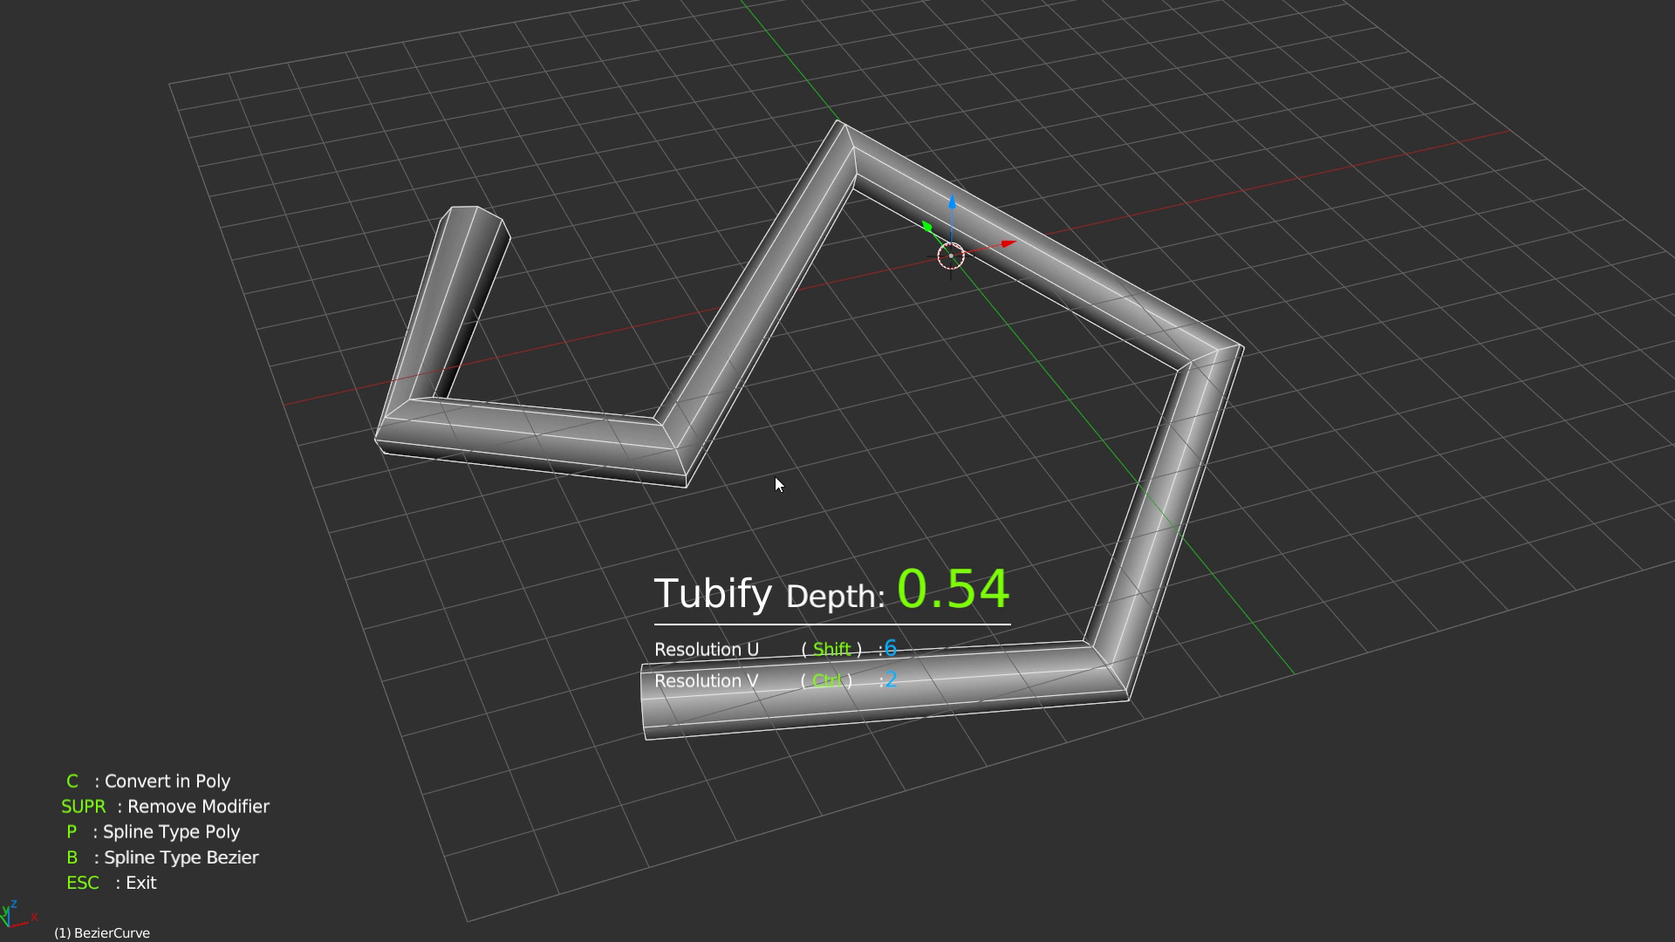
pyautogui.press('b')
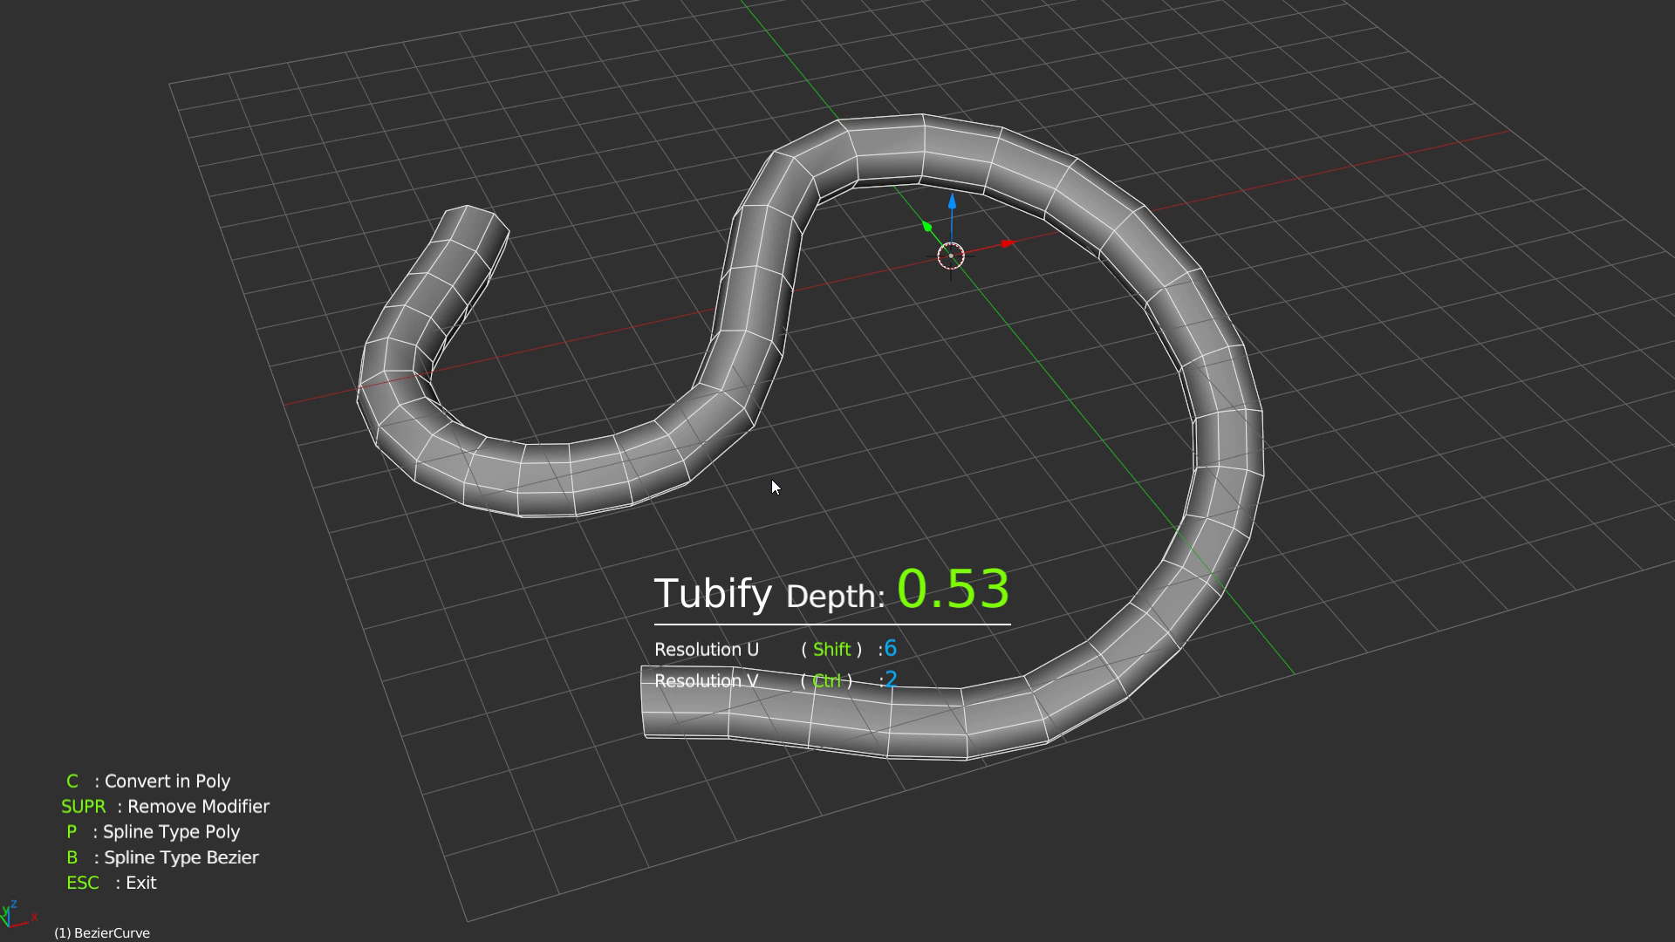
pyautogui.press('p')
pyautogui.press('b')
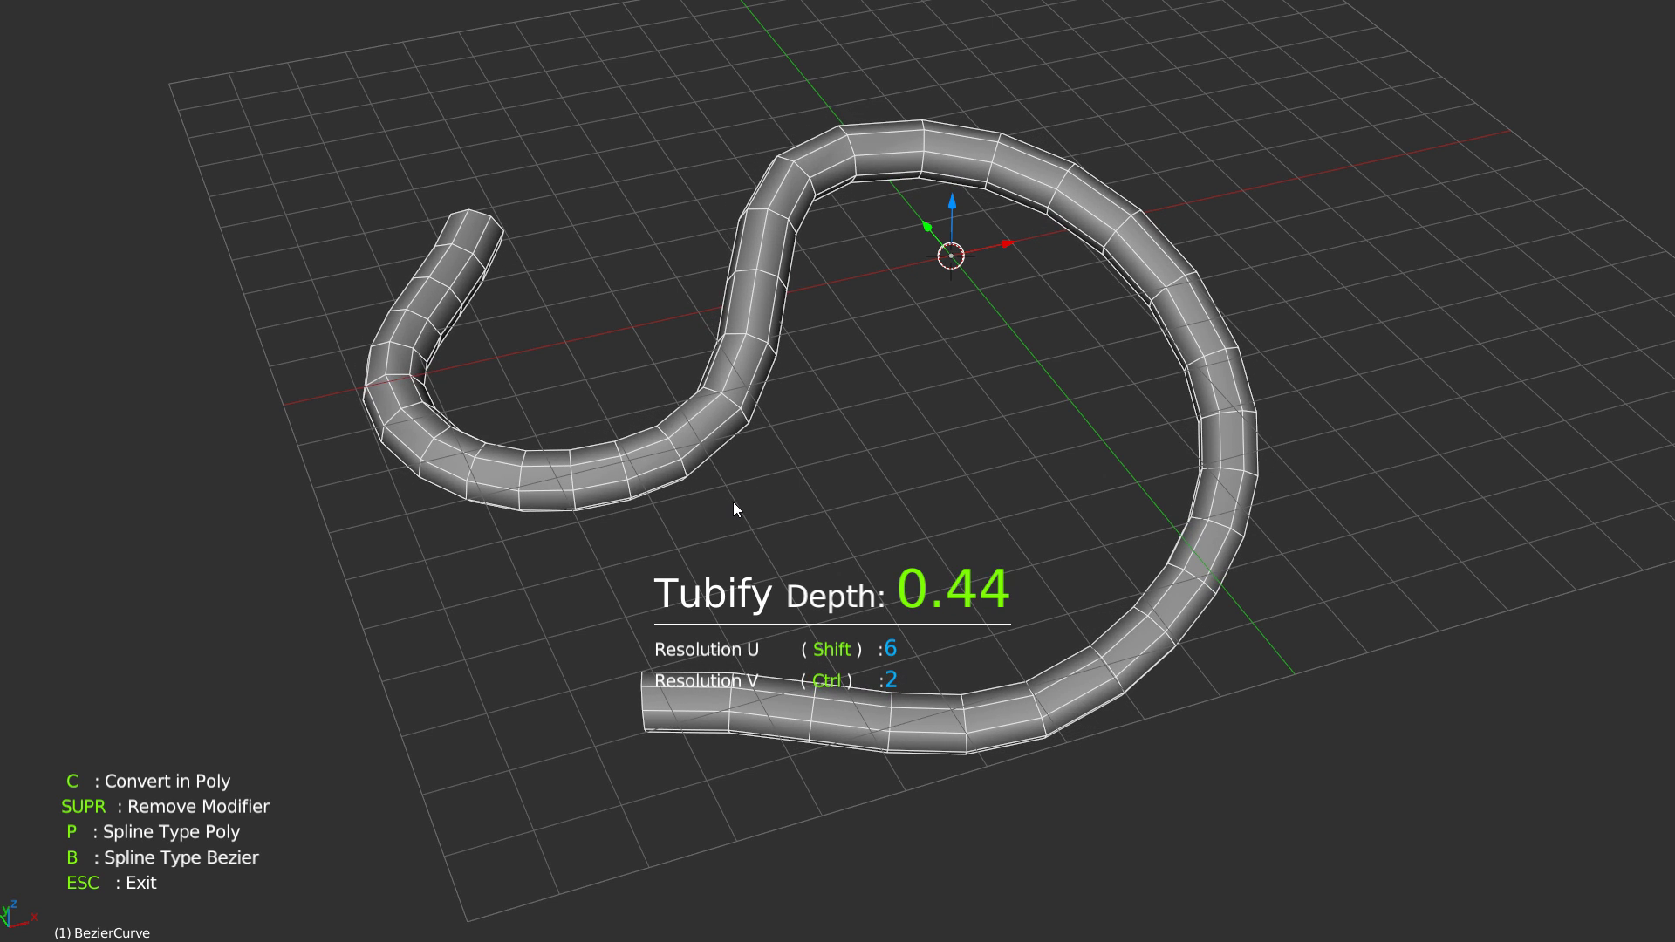
# Step: Convert the tube to a polygon mesh and open it in Edit Mode
pyautogui.press('c')
pyautogui.moveTo(825, 454); pyautogui.dragTo(951, 353, button='middle')
pyautogui.press('Tab')
pyautogui.moveTo(730, 419); pyautogui.dragTo(770, 445, button='middle')
pyautogui.keyDown('shift'); pyautogui.moveTo(803, 310); pyautogui.dragTo(841, 346, button='middle'); pyautogui.keyUp('shift')
pyautogui.press('Tab')
# Step: Duplicate one lengthwise edge loop of the tube, move the copy up along Z and separate it into its own object
pyautogui.keyDown('alt'); pyautogui.click(779, 312); pyautogui.keyUp('alt')
pyautogui.scroll(-2, 883, 296)
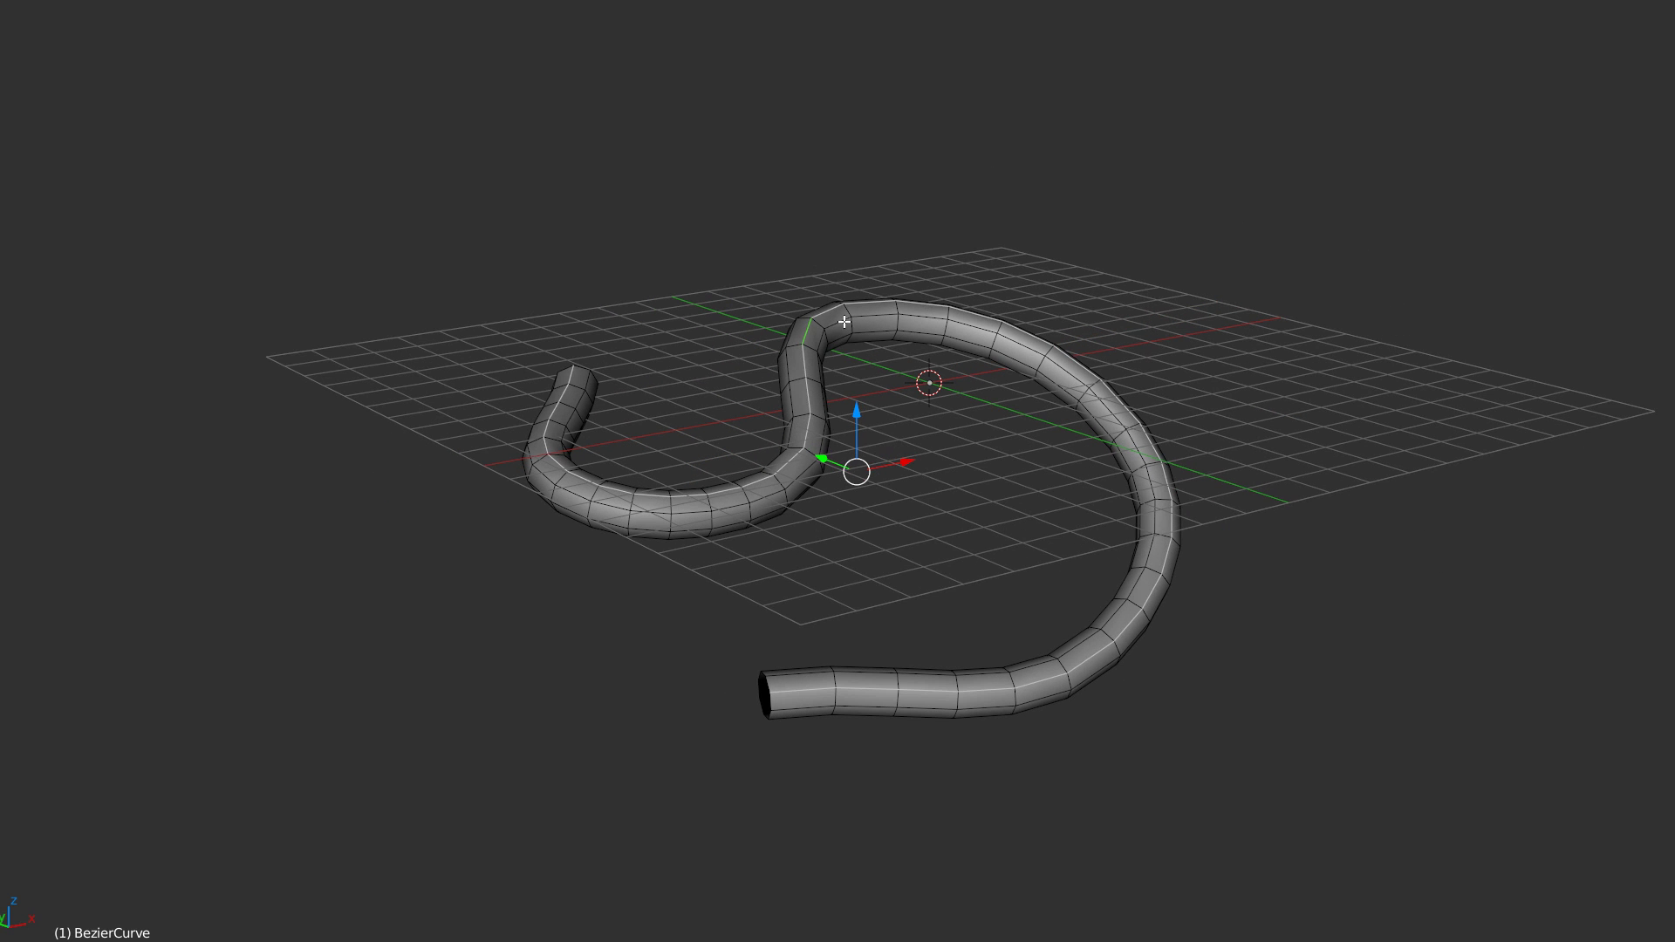
pyautogui.hotkey('shift', 'd')
pyautogui.press('z')
pyautogui.click(877, 225)
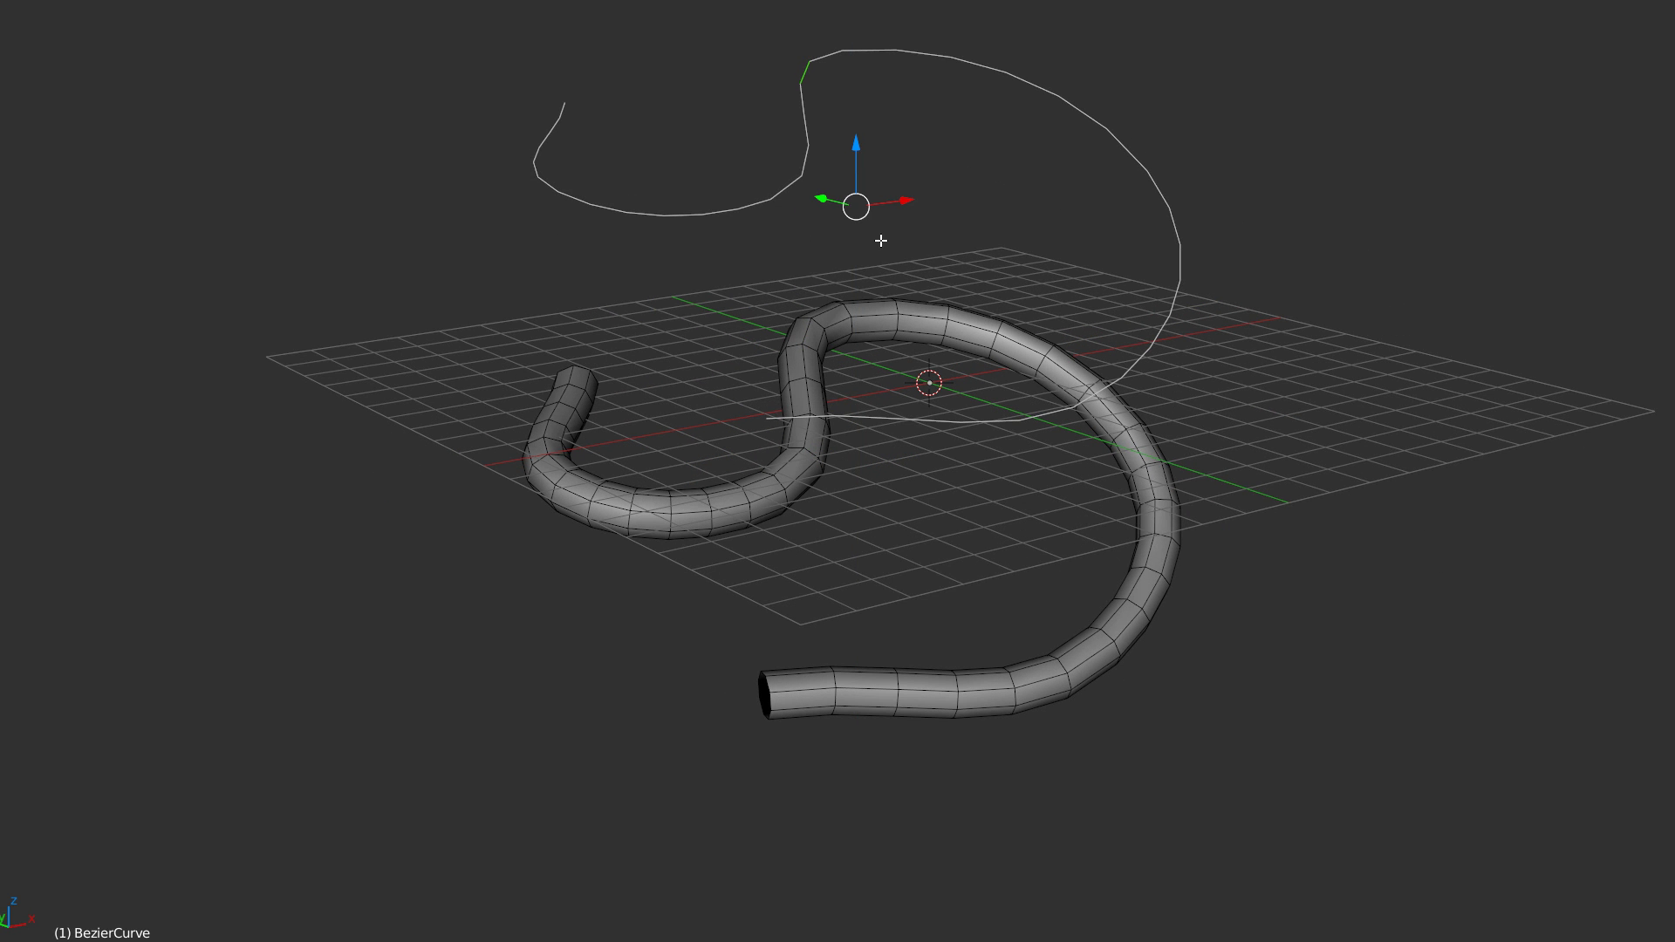
pyautogui.press('p')
pyautogui.click(858, 239)
# Step: Delete the tube mesh in Object Mode and select the separated edge line
pyautogui.keyDown('shift'); pyautogui.moveTo(878, 204); pyautogui.dragTo(831, 253, button='middle'); pyautogui.keyUp('shift')
pyautogui.press('Tab')
pyautogui.click(903, 408)
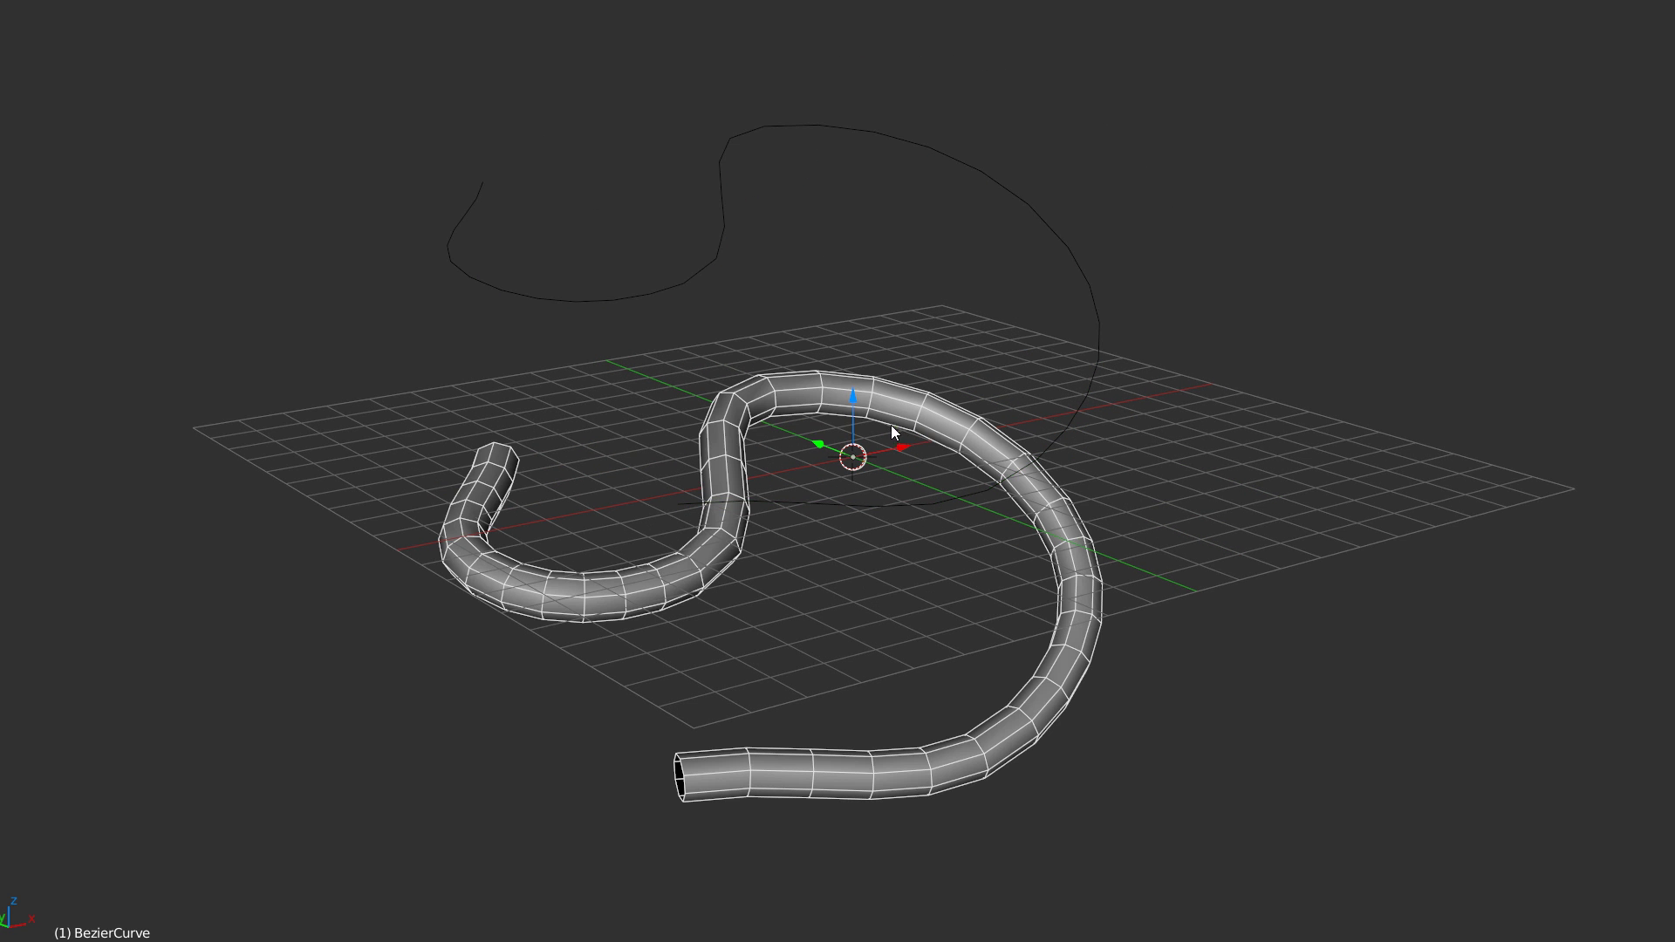
pyautogui.press('Delete')
pyautogui.click(1101, 363)
# Step: Select all of the edge line in Edit Mode, apply Checker Select and dissolve every other vertex
pyautogui.press('Tab')
pyautogui.moveTo(852, 393); pyautogui.dragTo(767, 396, button='middle')
pyautogui.press('a')
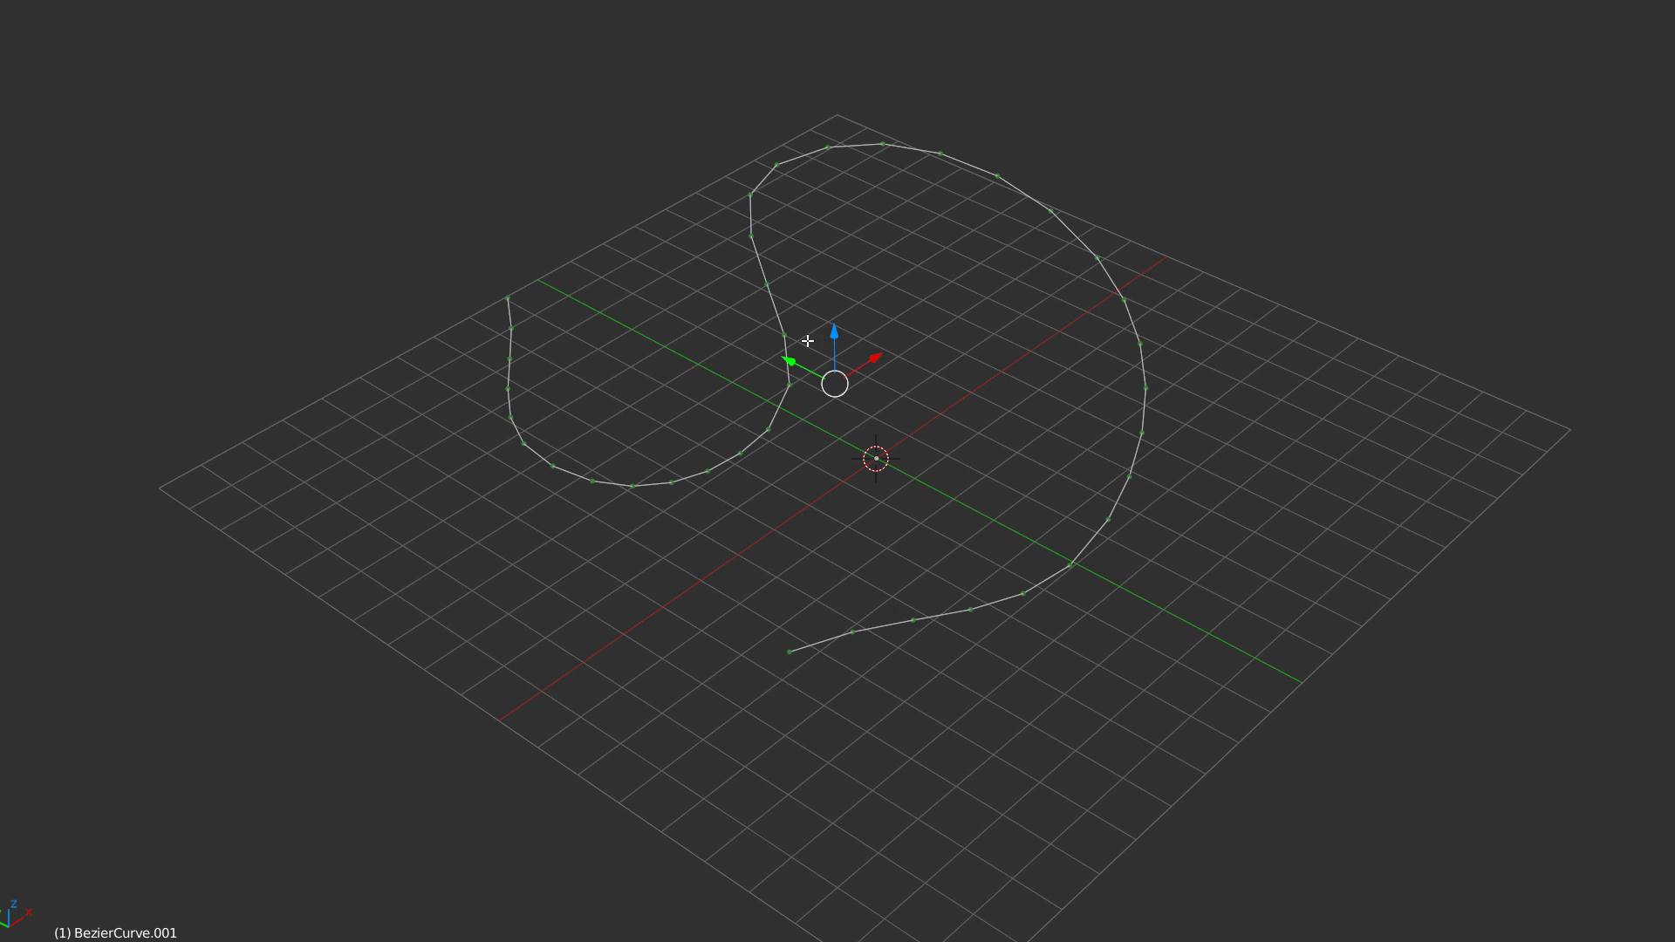
pyautogui.press('a')
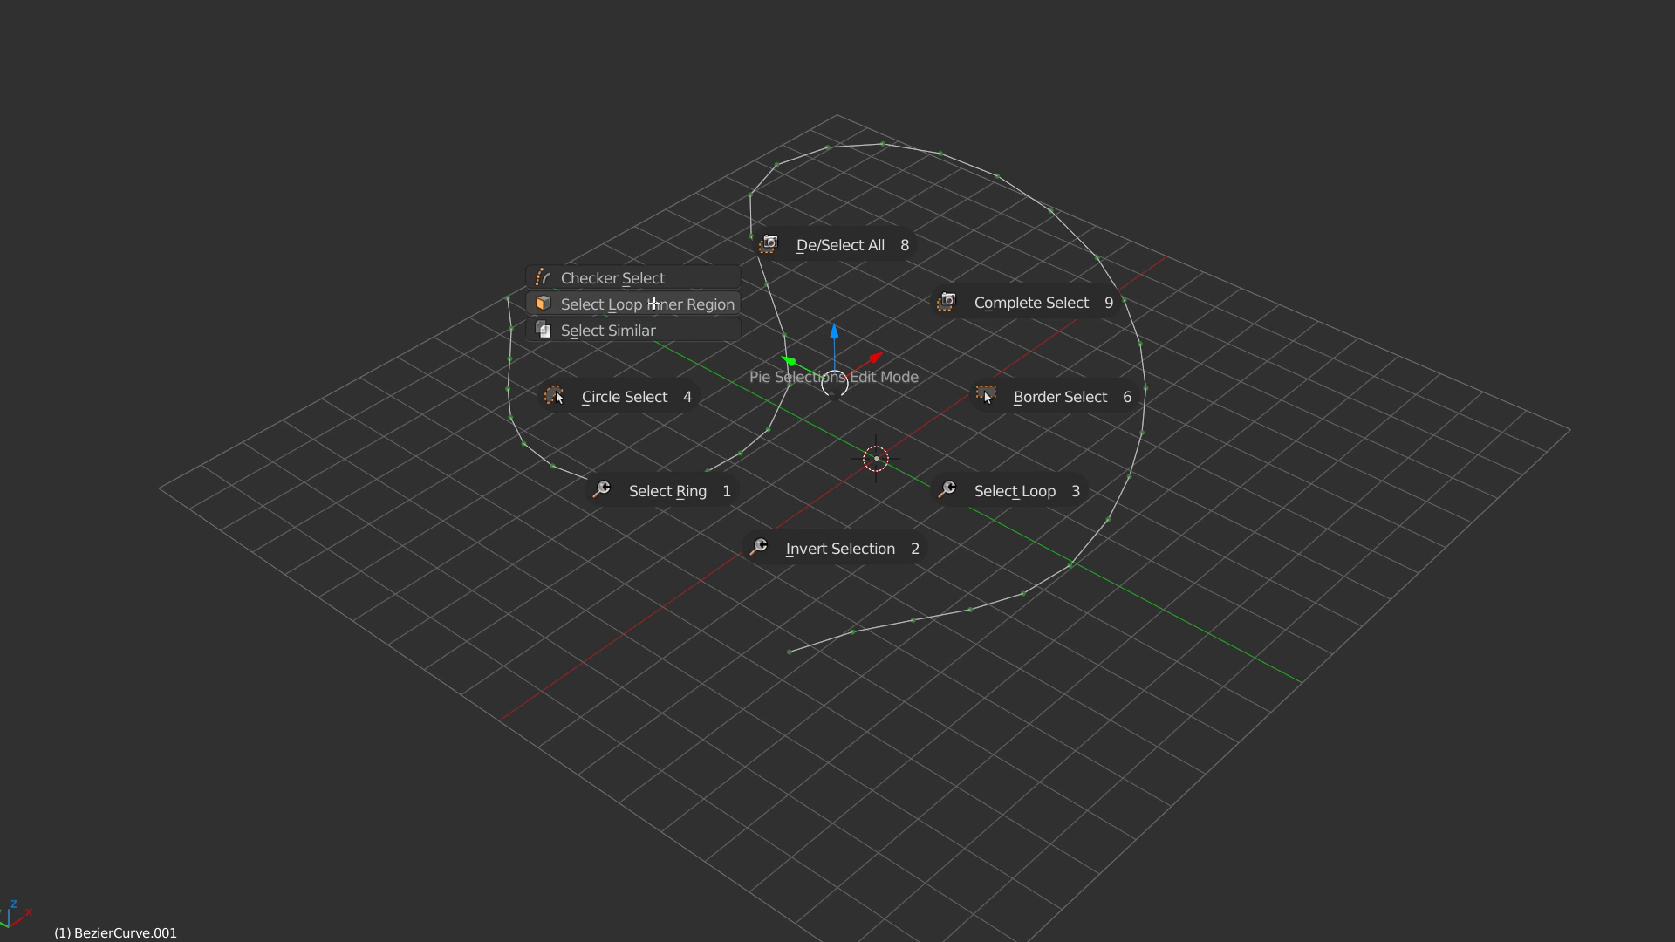
pyautogui.click(654, 278)
pyautogui.hotkey('ctrl', 'x')
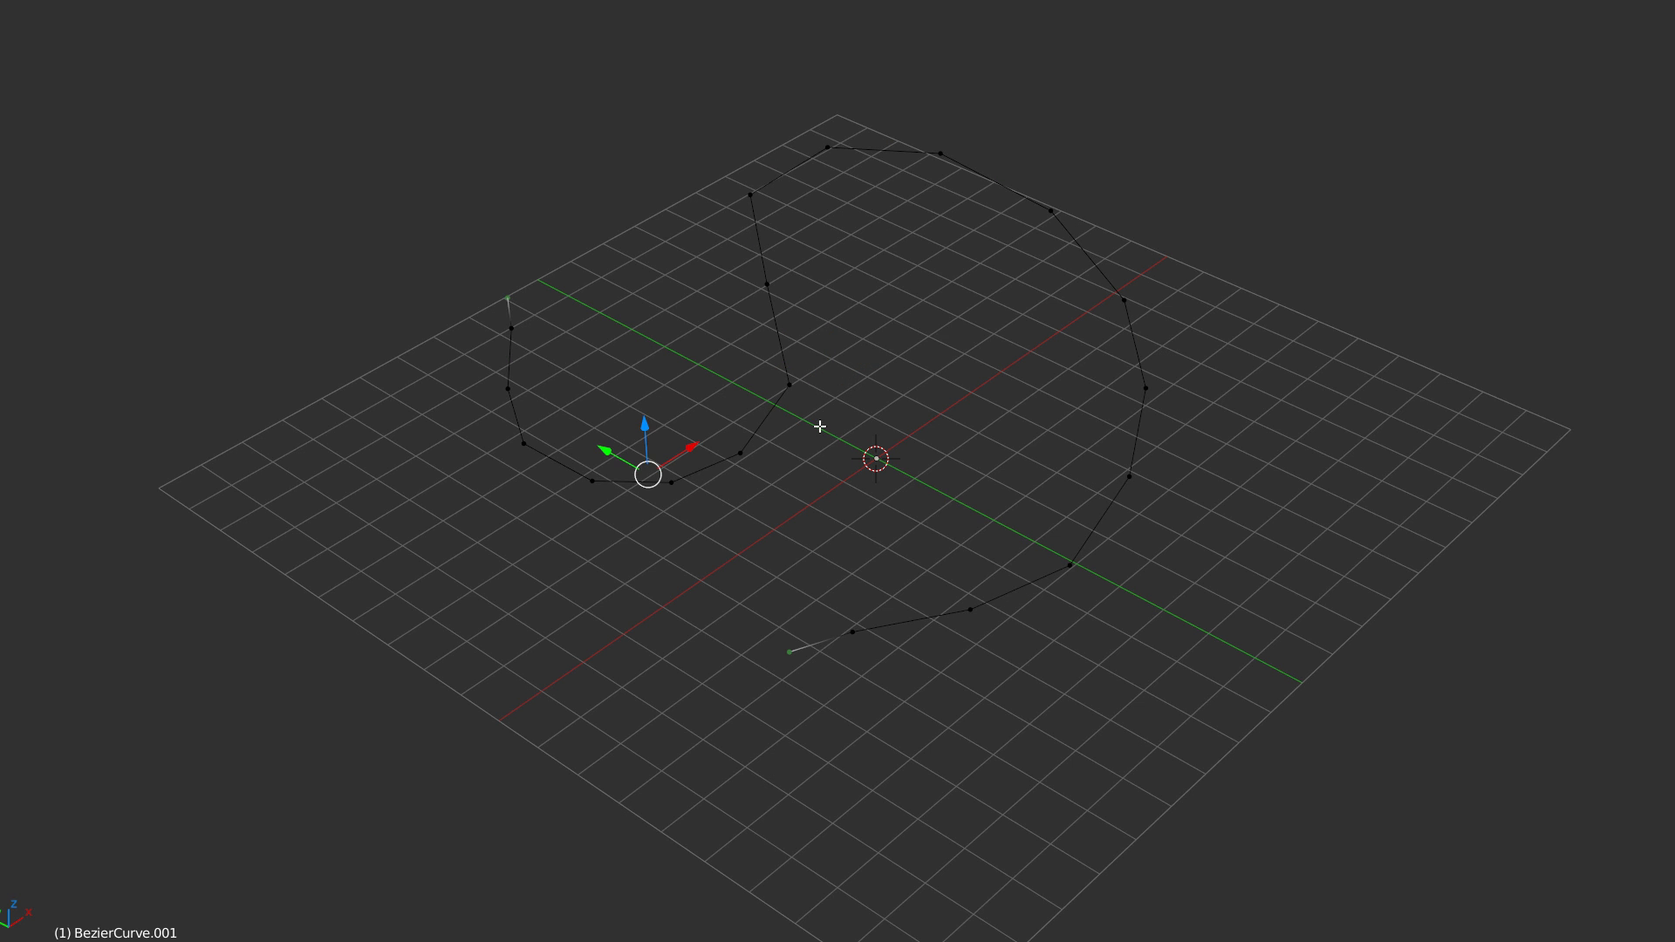
# Step: Thin the edge line out a second time by dissolving the vertices picked with Checker Select
pyautogui.press('a')
pyautogui.press('a')
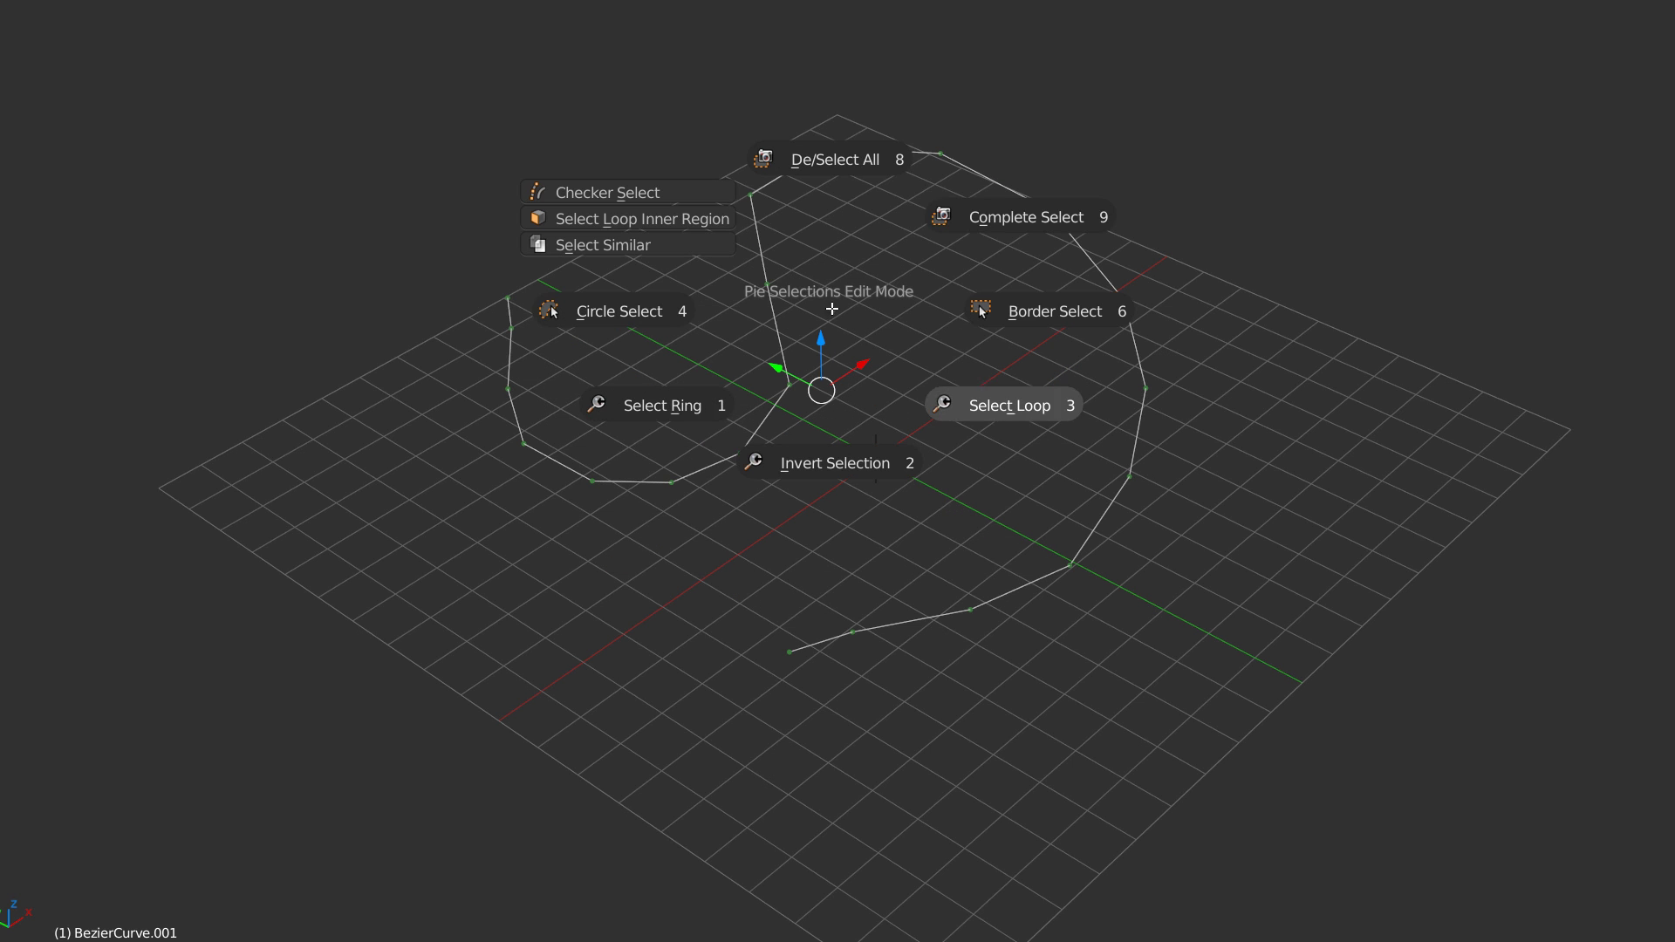
pyautogui.click(634, 193)
pyautogui.hotkey('ctrl', 'x')
pyautogui.moveTo(819, 409); pyautogui.dragTo(877, 402, button='middle')
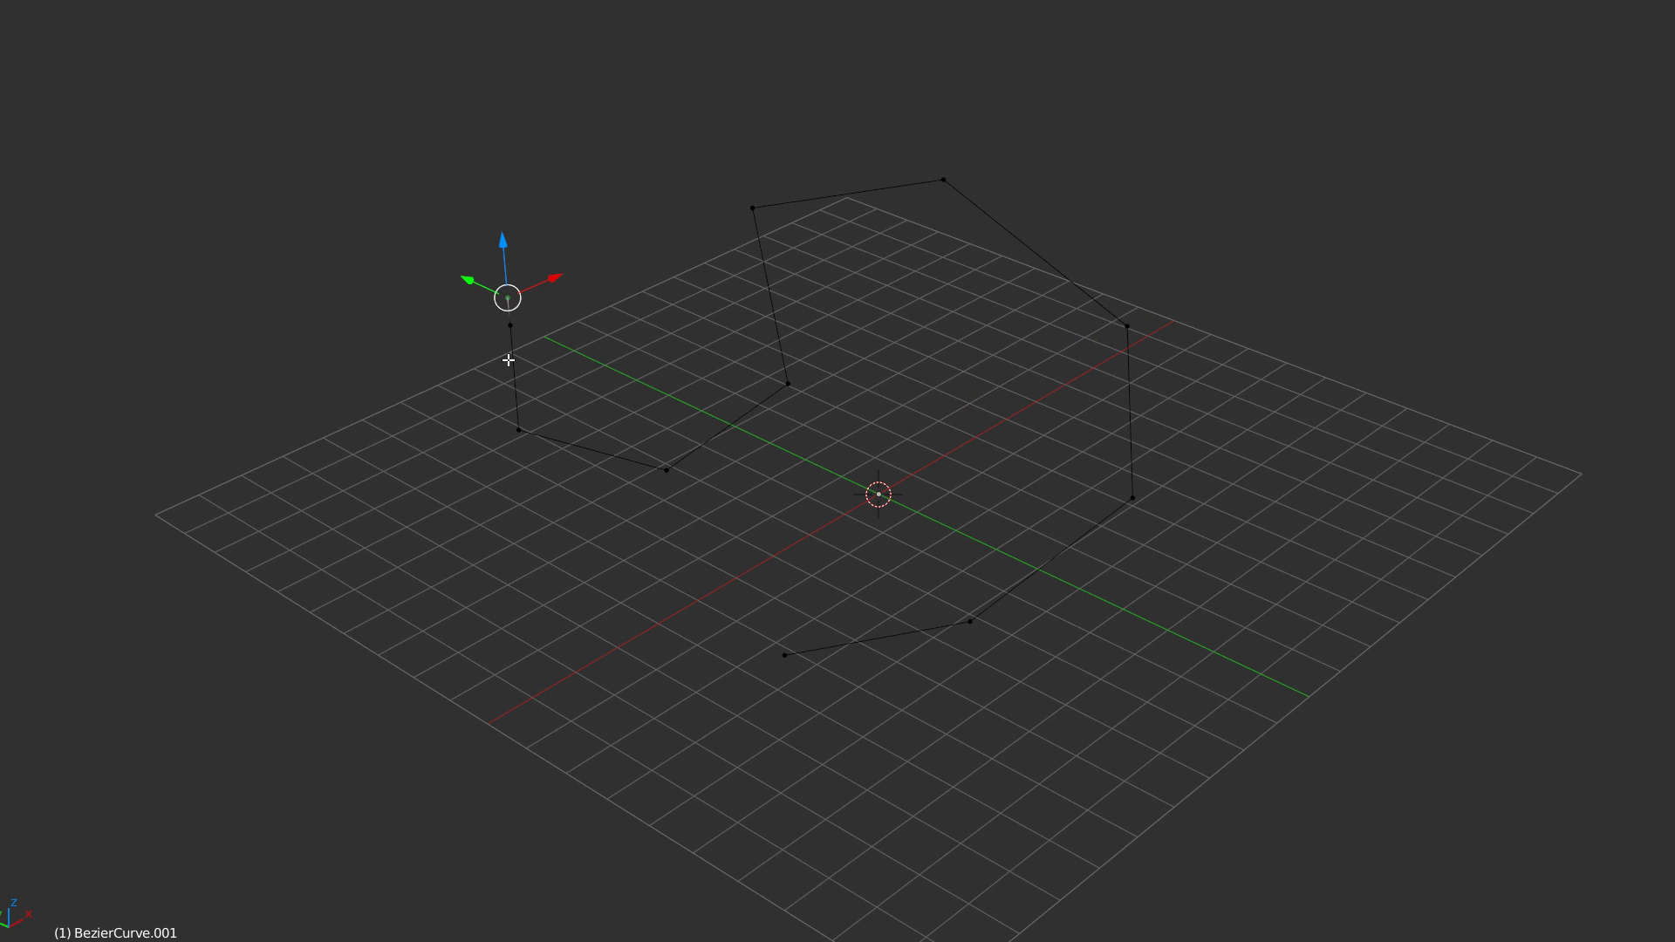
# Step: Extend the edge line from its free end on the negative X side with several new vertices forming an upper arc
pyautogui.keyDown('shift'); pyautogui.moveTo(509, 360); pyautogui.dragTo(682, 336, button='middle'); pyautogui.keyUp('shift')
pyautogui.keyDown('ctrl'); pyautogui.rightClick(541, 229); pyautogui.keyUp('ctrl')
pyautogui.keyDown('ctrl'); pyautogui.rightClick(594, 76); pyautogui.keyUp('ctrl')
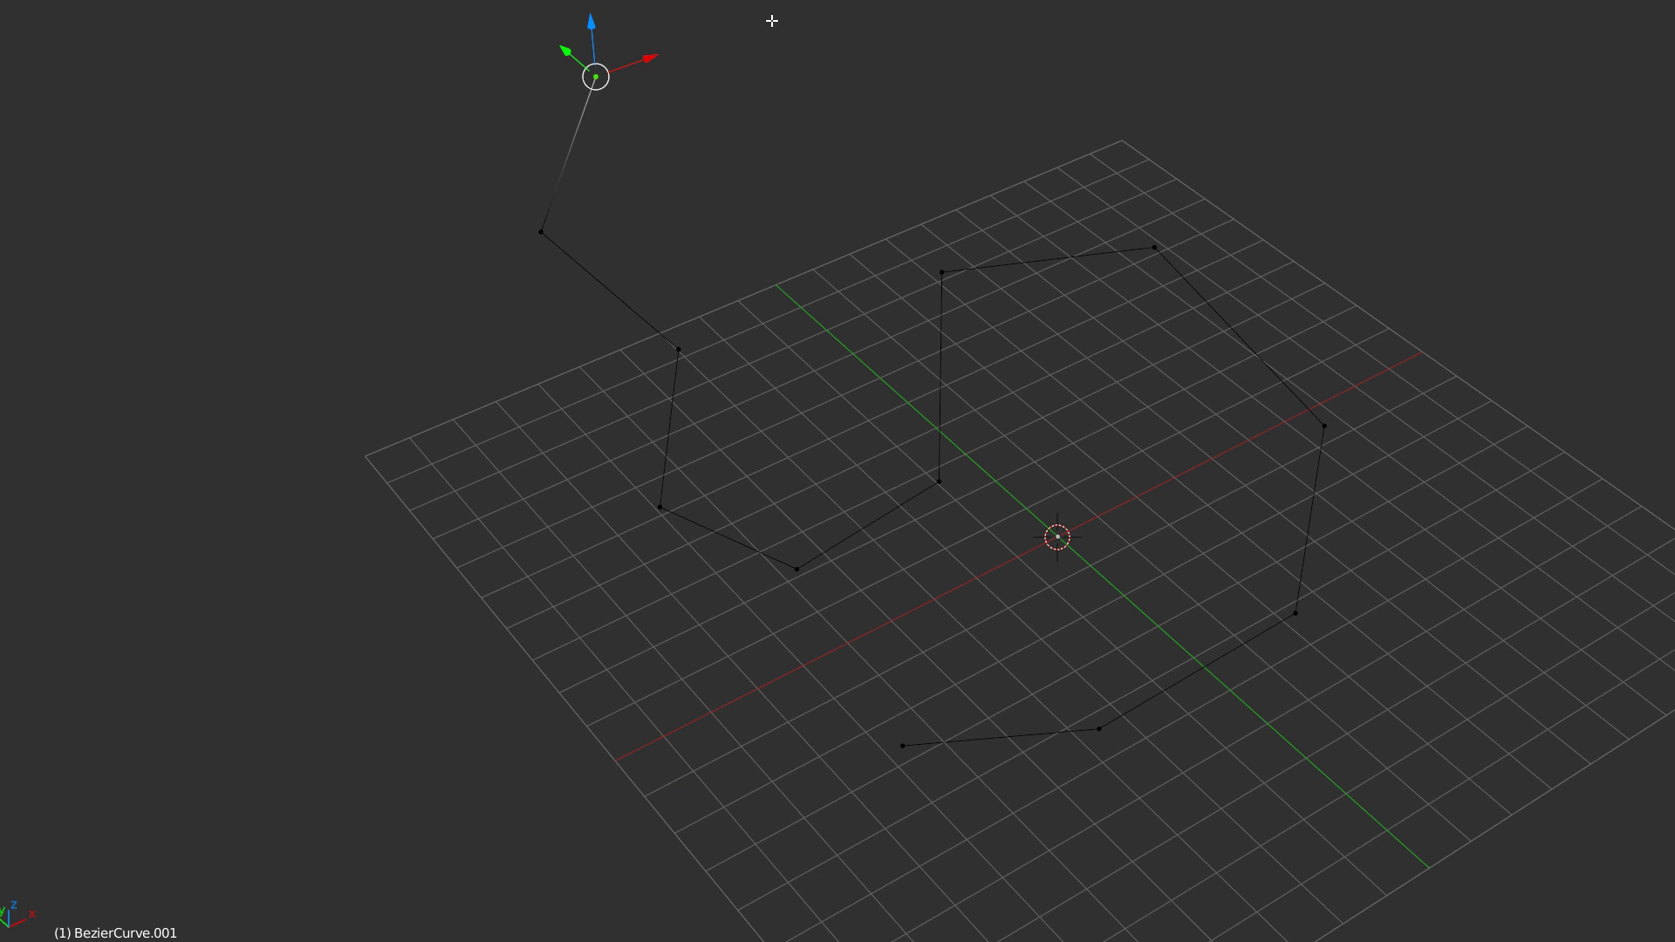
pyautogui.keyDown('ctrl'); pyautogui.rightClick(1032, 62); pyautogui.keyUp('ctrl')
pyautogui.keyDown('shift'); pyautogui.moveTo(775, 337); pyautogui.dragTo(845, 482, button='middle'); pyautogui.keyUp('shift')
# Step: Tubify the extended edge line from Object Mode with depth about -0.44, Resolution U 6 and Resolution V 2
pyautogui.press('space')
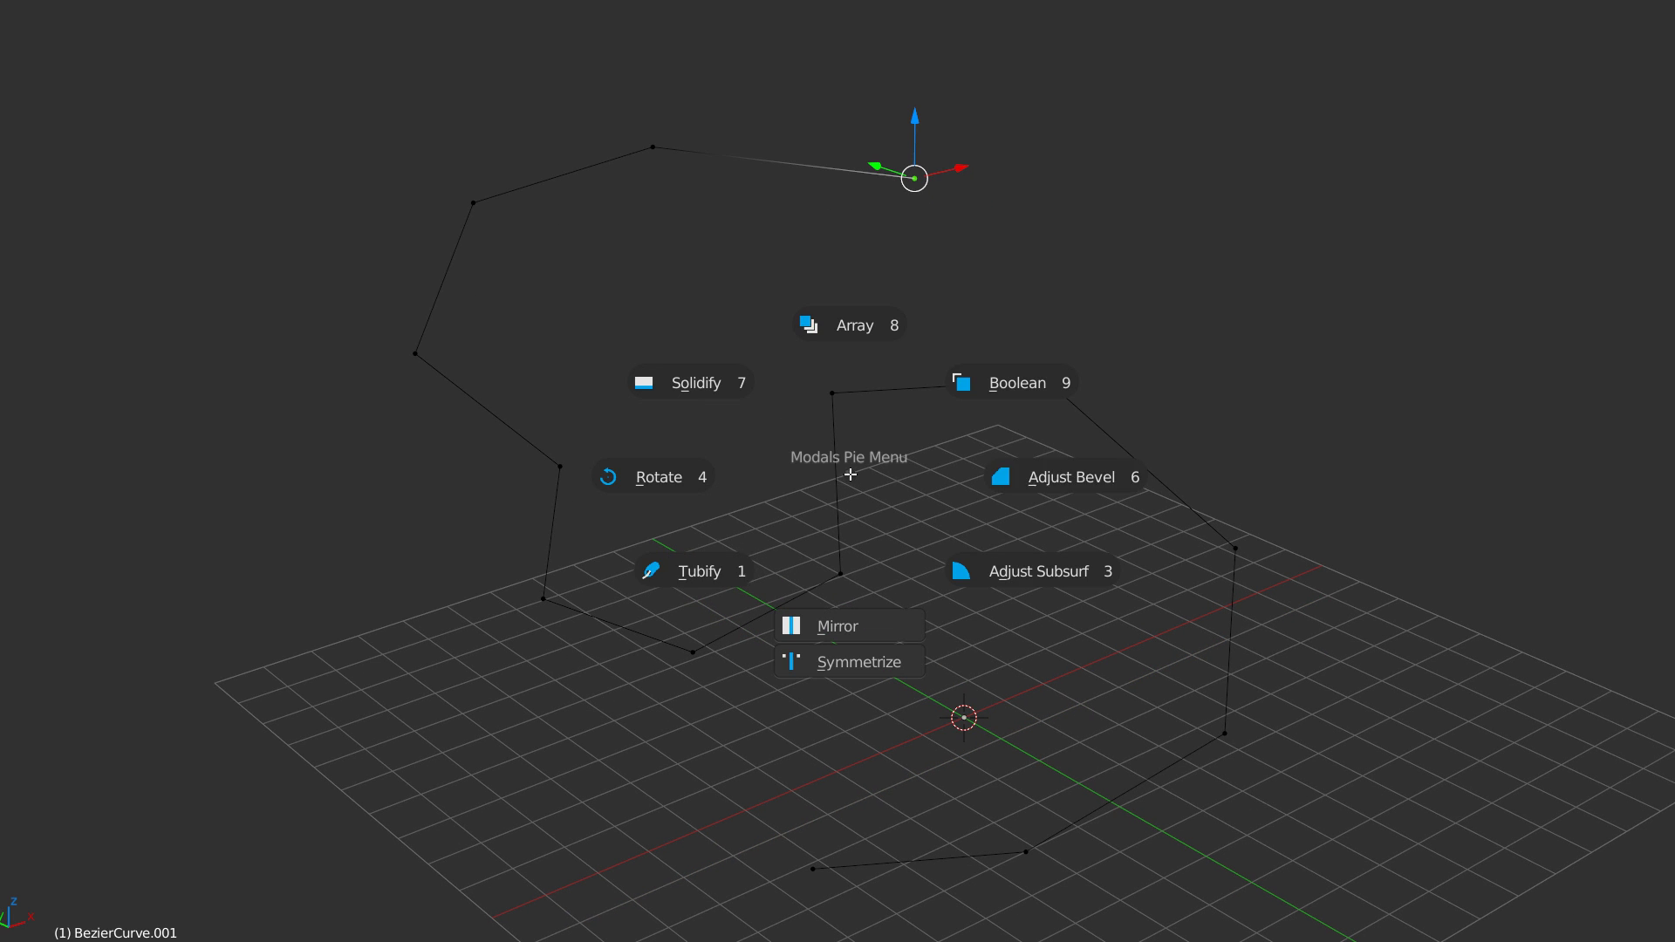
pyautogui.click(701, 573)
pyautogui.press('Tab')
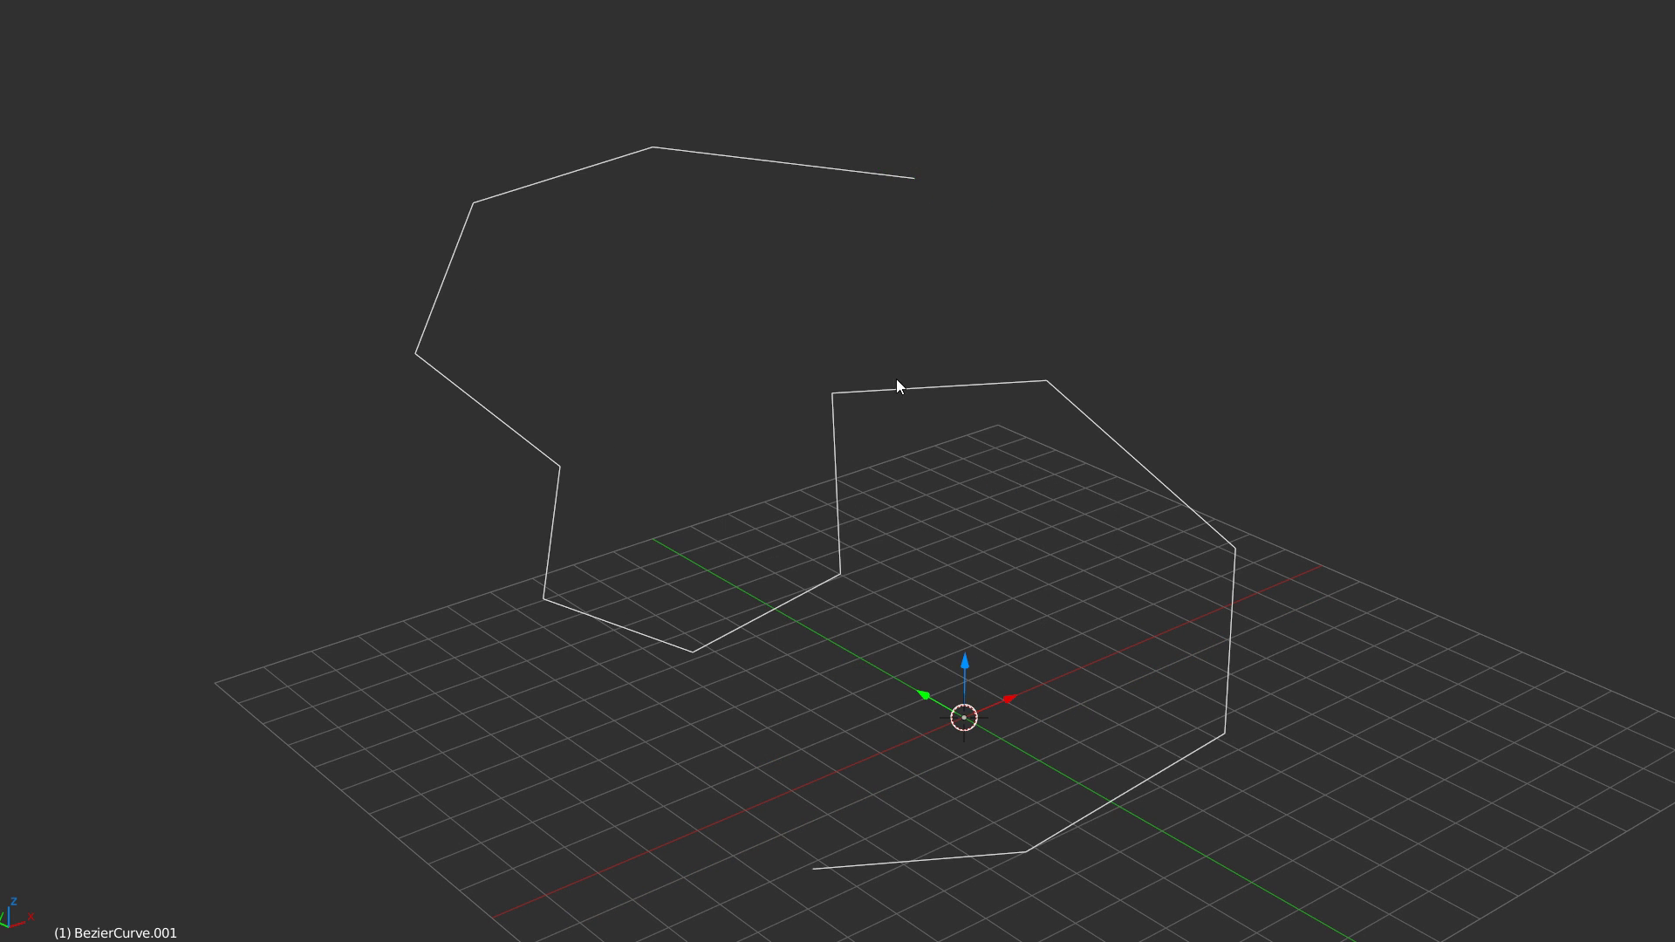
pyautogui.press('space')
pyautogui.click(685, 584)
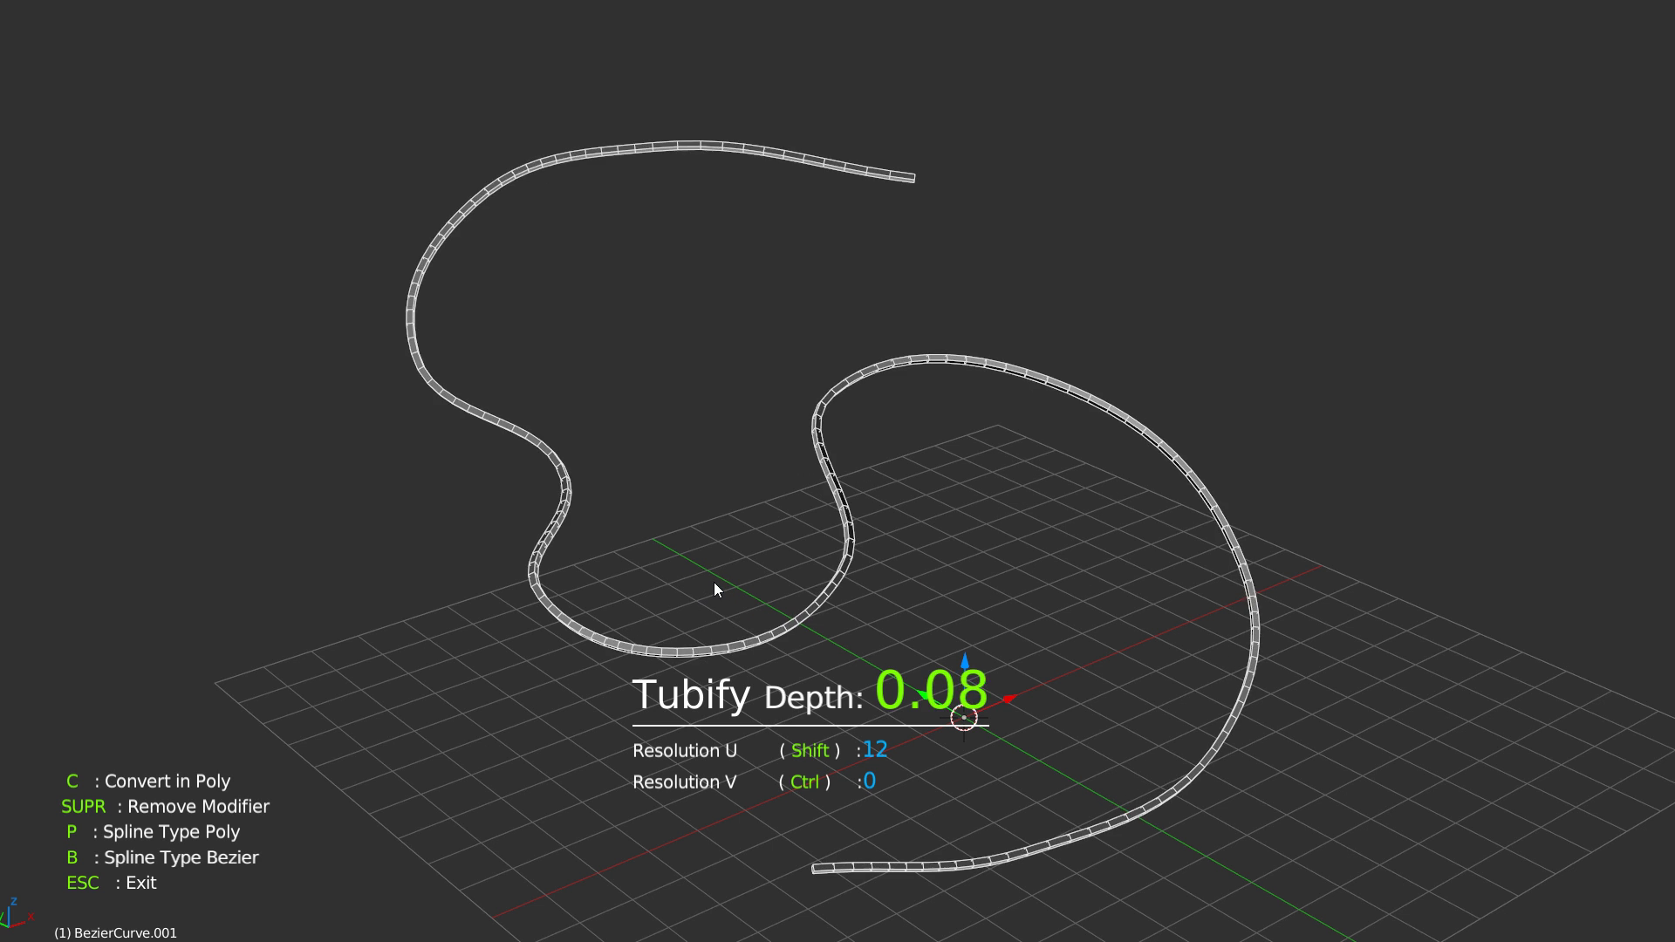
pyautogui.press('ctrl')
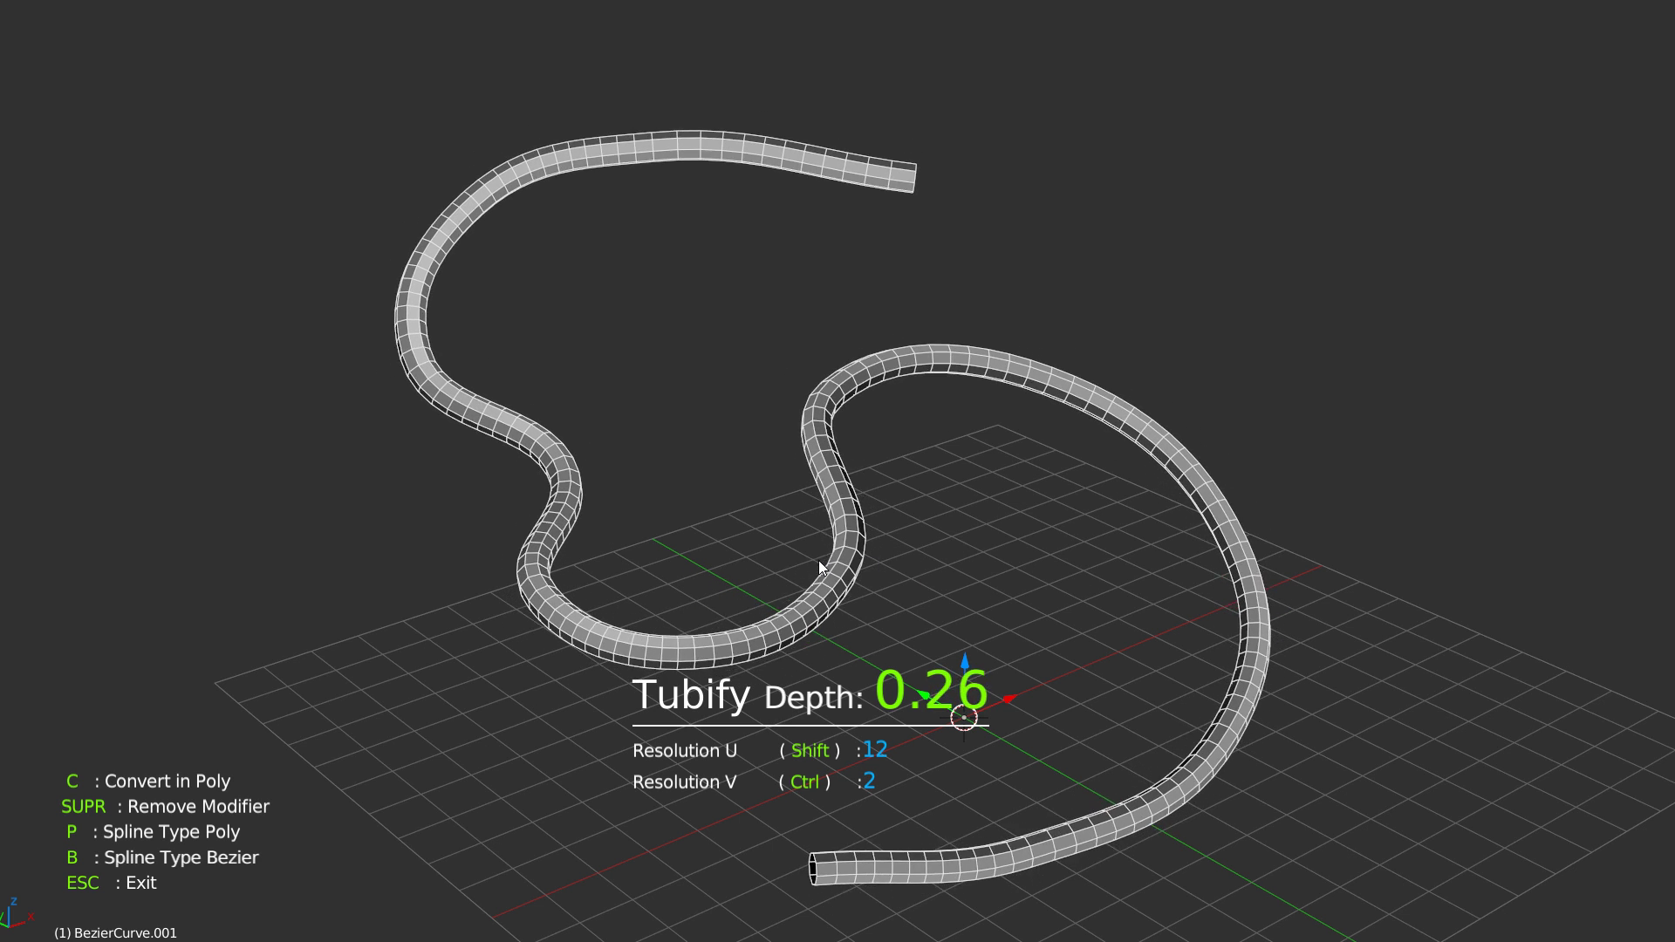
pyautogui.press('shift')
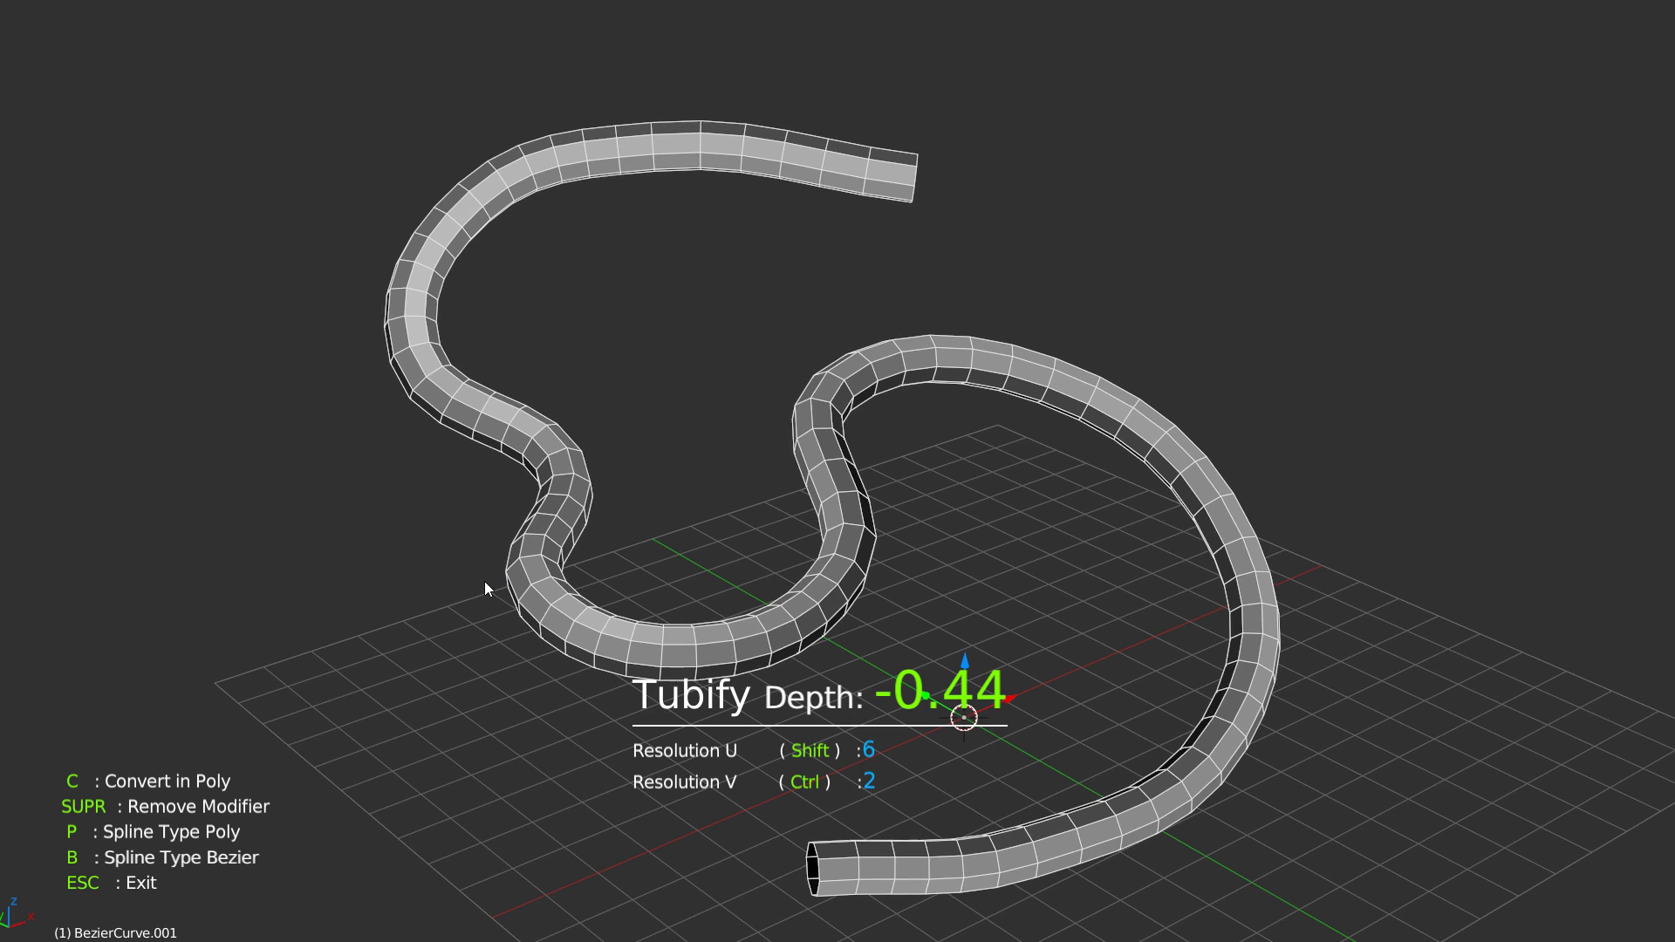
pyautogui.click(484, 581)
# Step: Reshape the tube's upper end in Edit Mode by repositioning its last control points and handles
pyautogui.moveTo(483, 581); pyautogui.dragTo(683, 389, button='middle')
pyautogui.press('Tab')
pyautogui.moveTo(729, 218); pyautogui.dragTo(672, 223, button='middle')
pyautogui.moveTo(682, 144); pyautogui.dragTo(698, 104)
pyautogui.moveTo(800, 98); pyautogui.dragTo(863, 115)
pyautogui.moveTo(1036, 206); pyautogui.dragTo(1032, 236)
pyautogui.moveTo(942, 185); pyautogui.dragTo(1053, 224)
pyautogui.moveTo(974, 164); pyautogui.dragTo(926, 230)
pyautogui.moveTo(1053, 224); pyautogui.dragTo(971, 232)
# Step: Extend the tube's upper end with three points bending down toward the grid, and smooth the new bends with their points and handles
pyautogui.keyDown('ctrl'); pyautogui.rightClick(1265, 200); pyautogui.keyUp('ctrl')
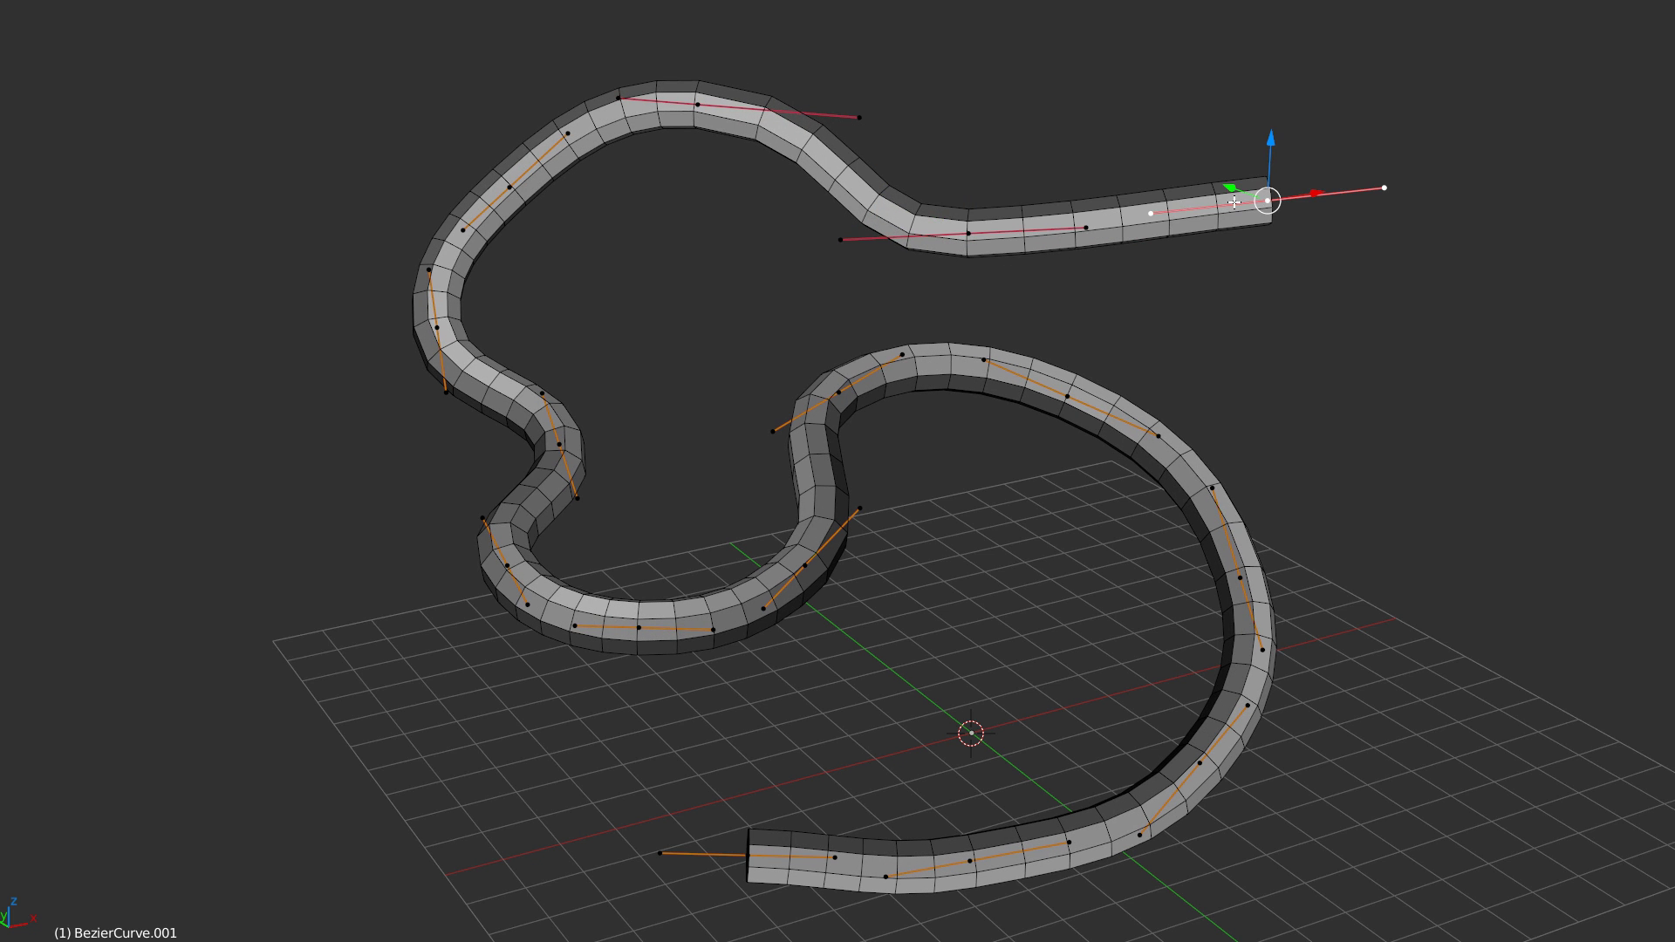
pyautogui.keyDown('ctrl'); pyautogui.rightClick(1460, 478); pyautogui.keyUp('ctrl')
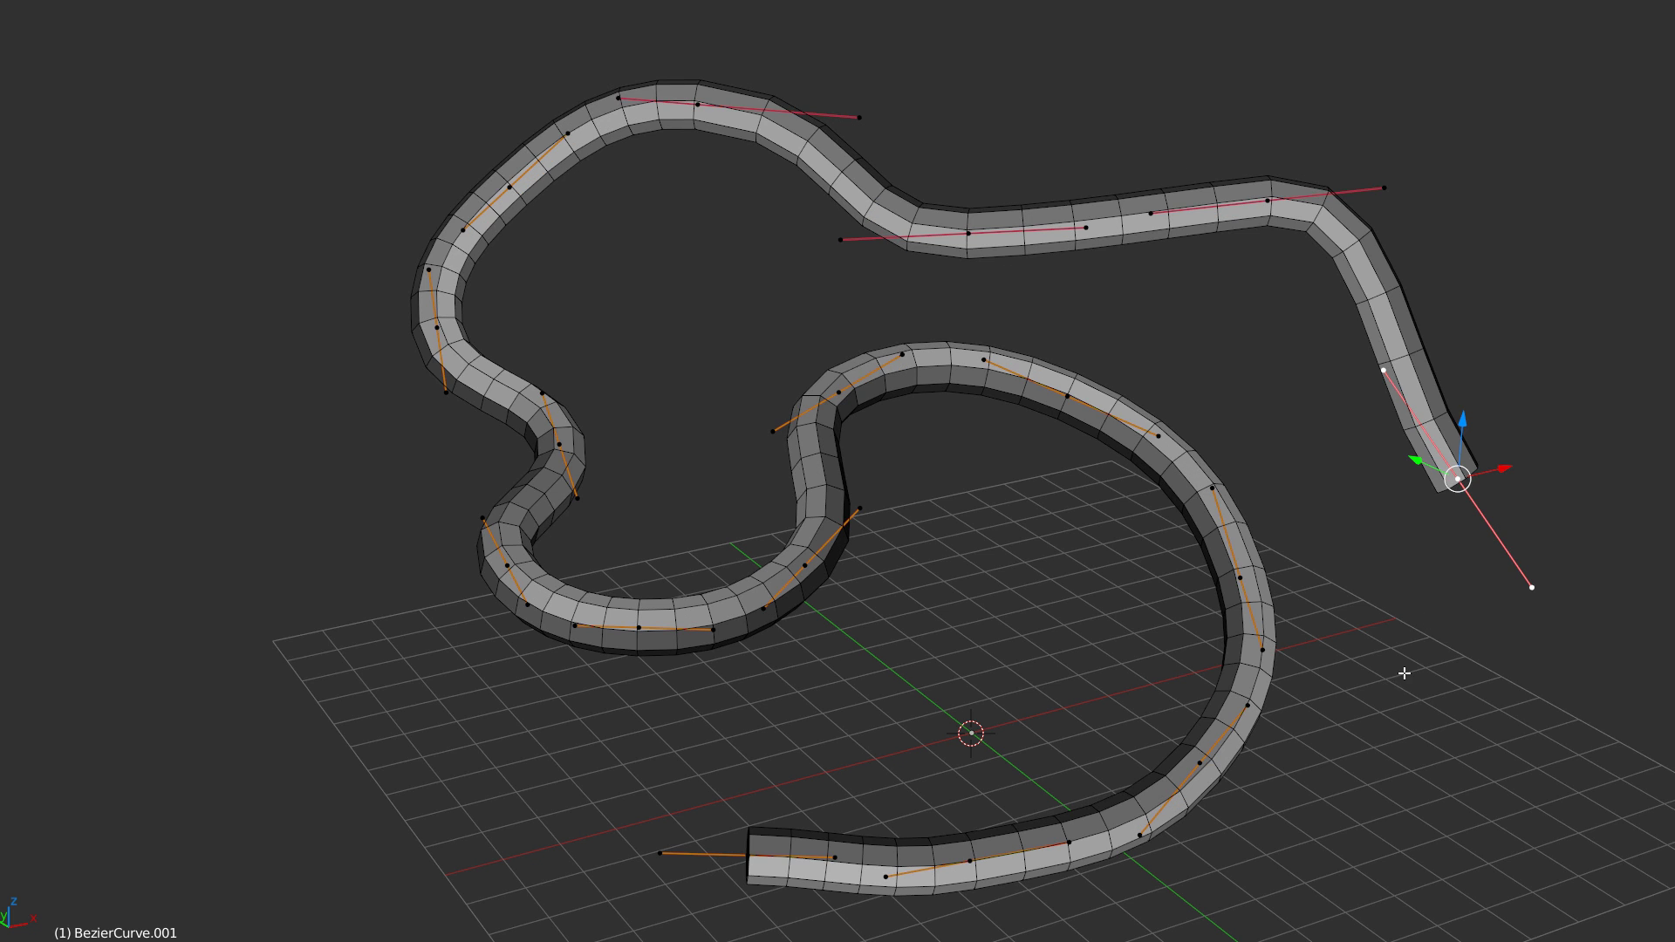
pyautogui.keyDown('ctrl'); pyautogui.rightClick(1392, 732); pyautogui.keyUp('ctrl')
pyautogui.moveTo(1401, 664); pyautogui.dragTo(1442, 687)
pyautogui.moveTo(1523, 597); pyautogui.dragTo(1482, 631)
pyautogui.moveTo(1375, 198); pyautogui.dragTo(1377, 254)
pyautogui.moveTo(1261, 222); pyautogui.dragTo(1312, 257)
# Step: Reposition four control points along the tube's upper arc and inner bend to open up its shape
pyautogui.moveTo(742, 114); pyautogui.dragTo(846, 95)
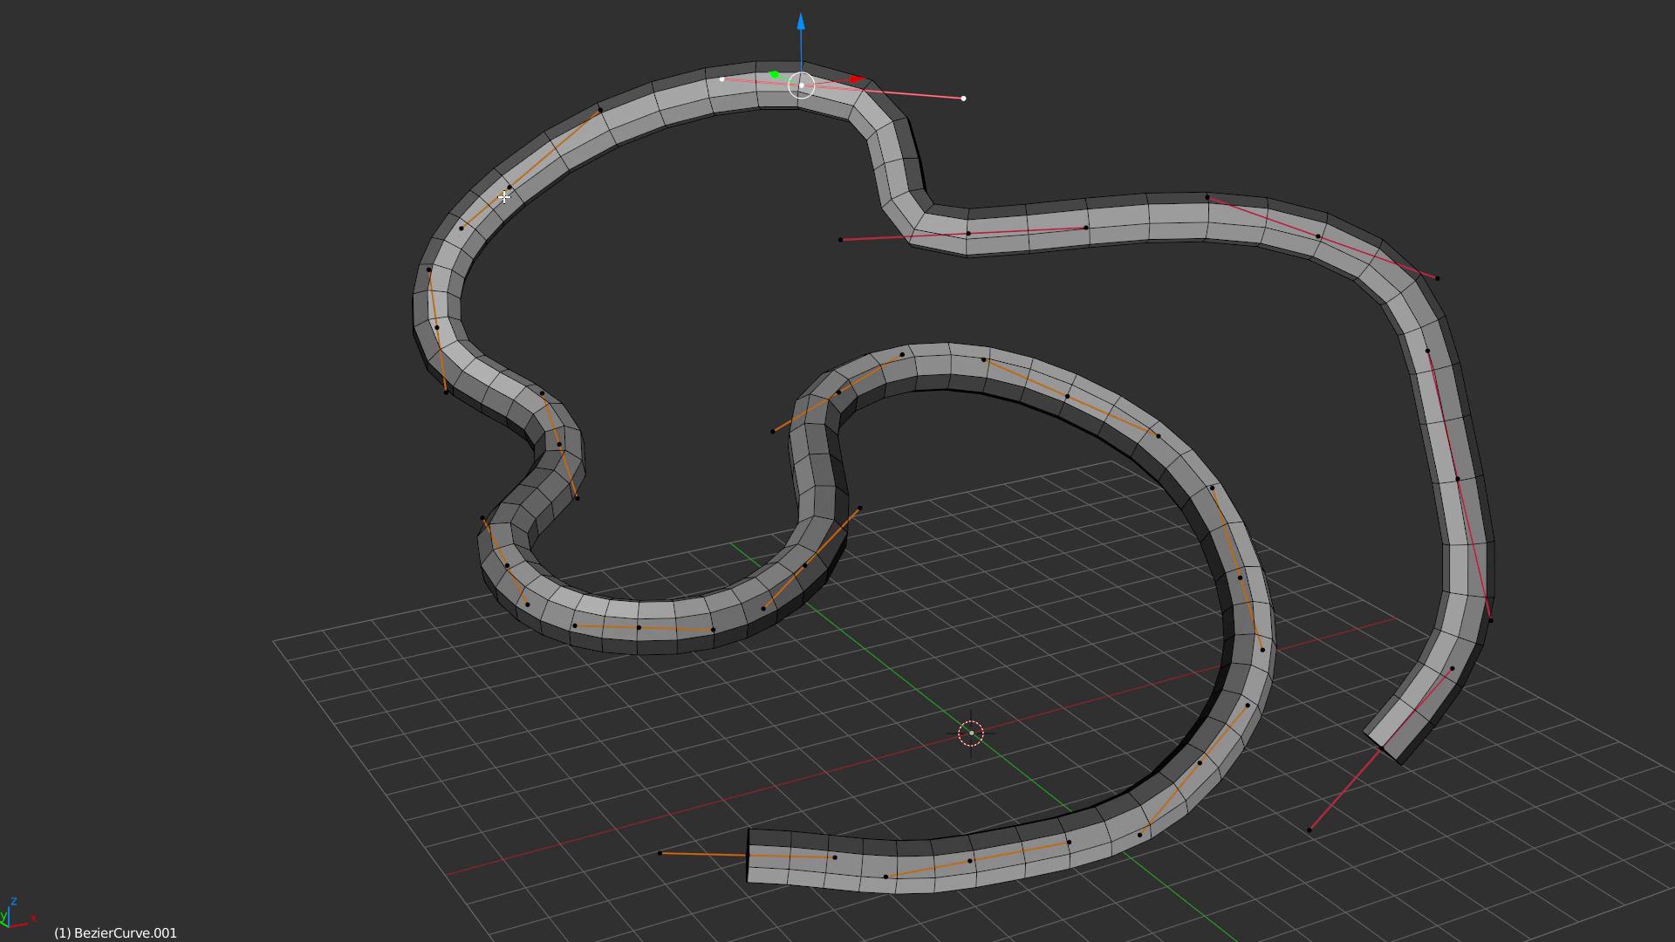
pyautogui.moveTo(510, 187); pyautogui.dragTo(496, 137)
pyautogui.moveTo(436, 327); pyautogui.dragTo(369, 351)
pyautogui.moveTo(559, 444); pyautogui.dragTo(568, 382)
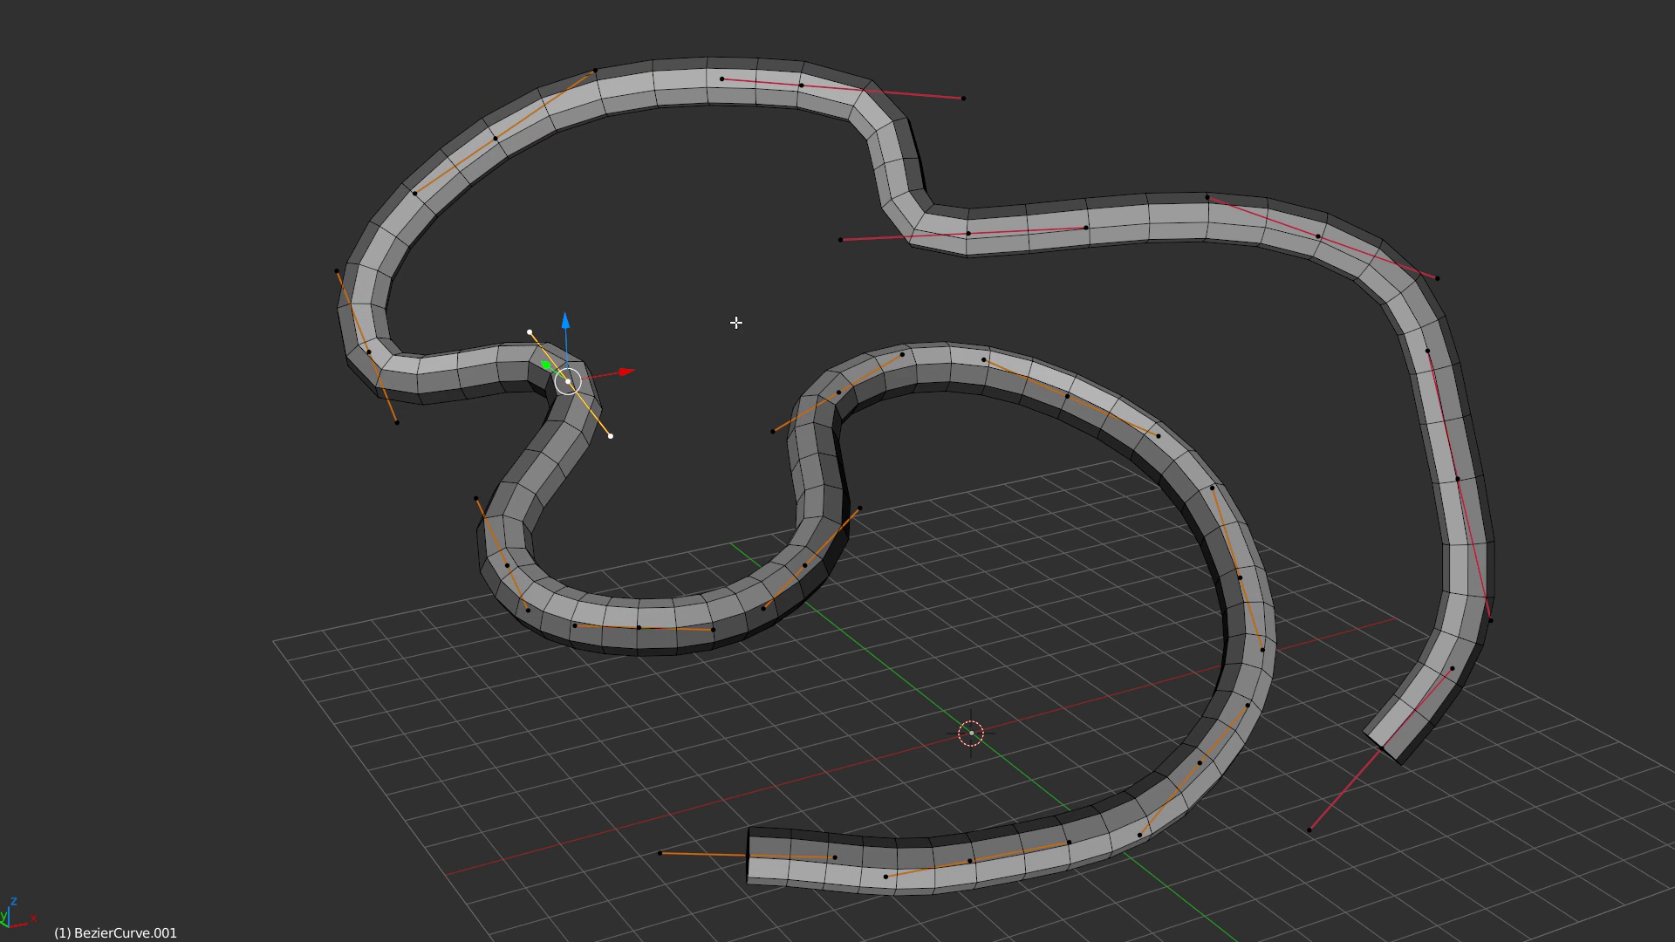
pyautogui.moveTo(968, 359); pyautogui.dragTo(1081, 329, button='middle')
pyautogui.scroll(-2, 1047, 338)
pyautogui.moveTo(916, 379); pyautogui.dragTo(856, 412, button='middle')
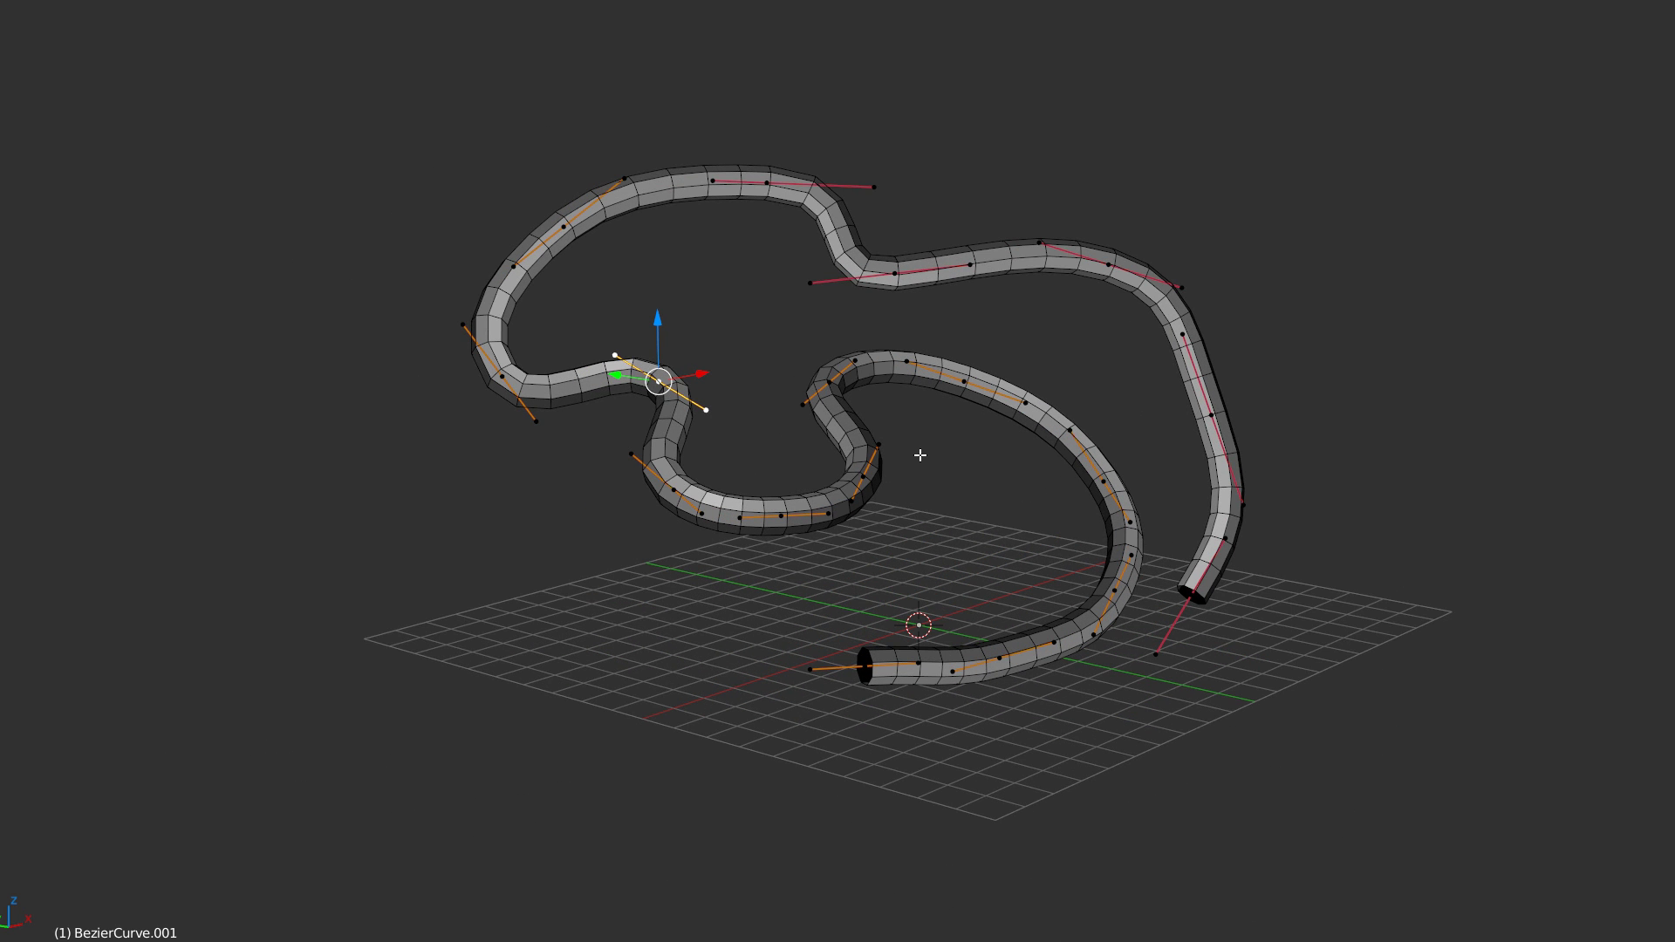
# Step: Try to convert the tube to a mesh from Edit Mode through Tubify's Convert in Poly option
pyautogui.hotkey('shift', 'space')
pyautogui.click(759, 550)
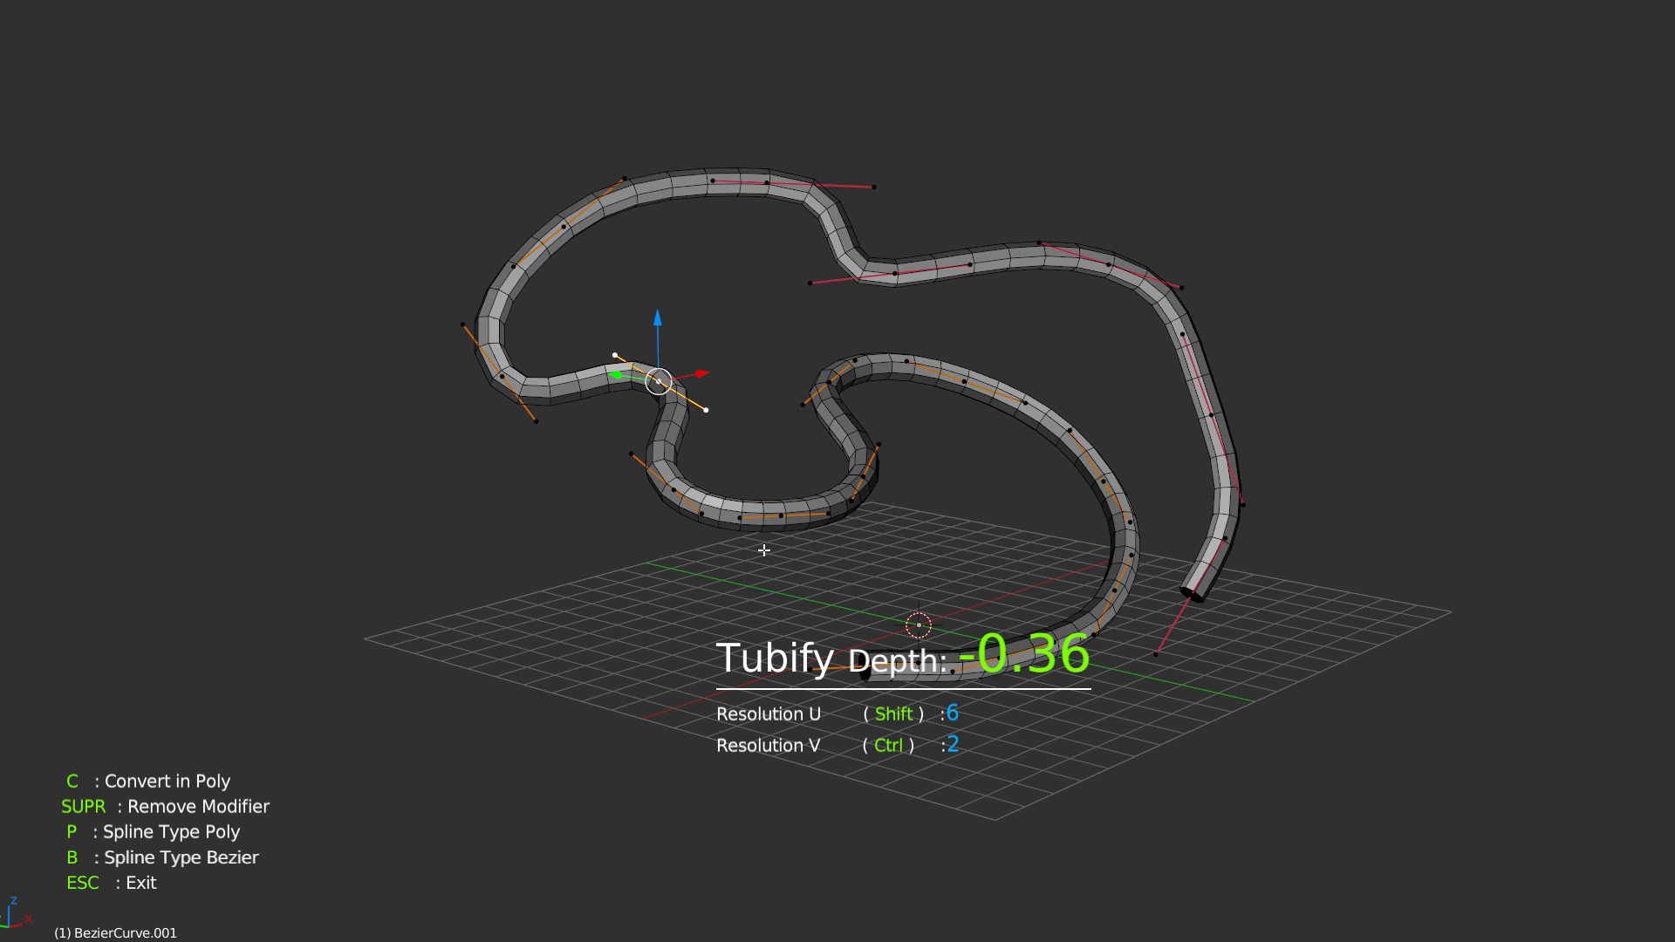
pyautogui.press('c')
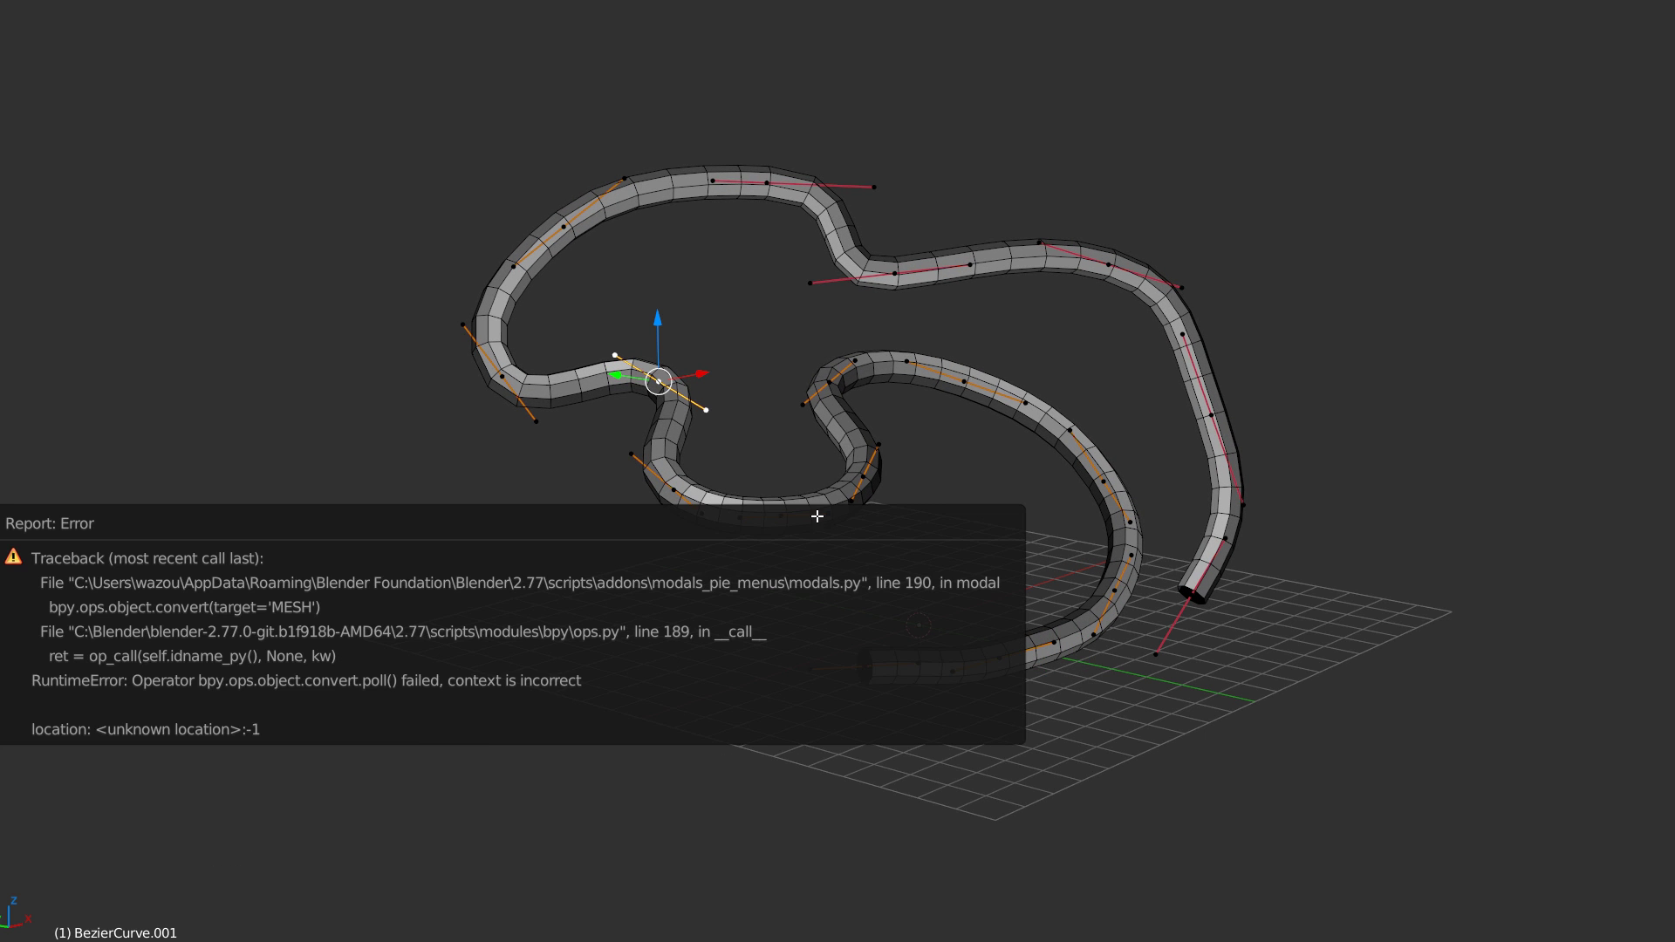
pyautogui.moveTo(836, 495); pyautogui.dragTo(889, 473, button='middle')
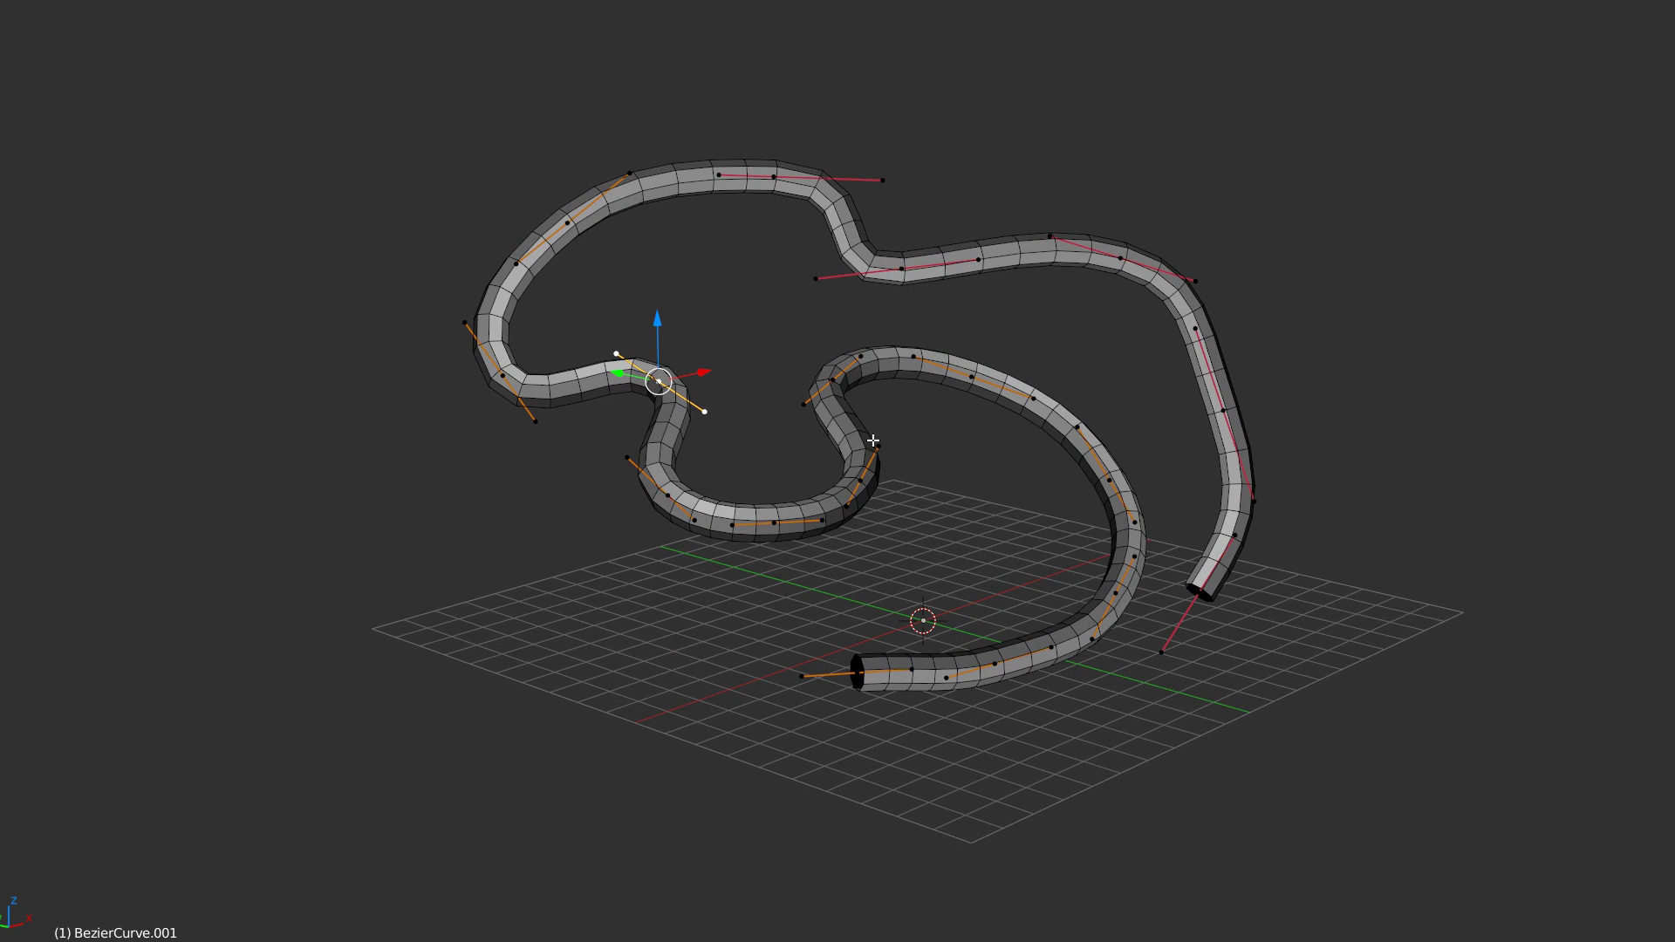
# Step: Tubify the curve from Object Mode with depth about -0.24, and inspect it in Edit Mode
pyautogui.press('Tab')
pyautogui.press('q')
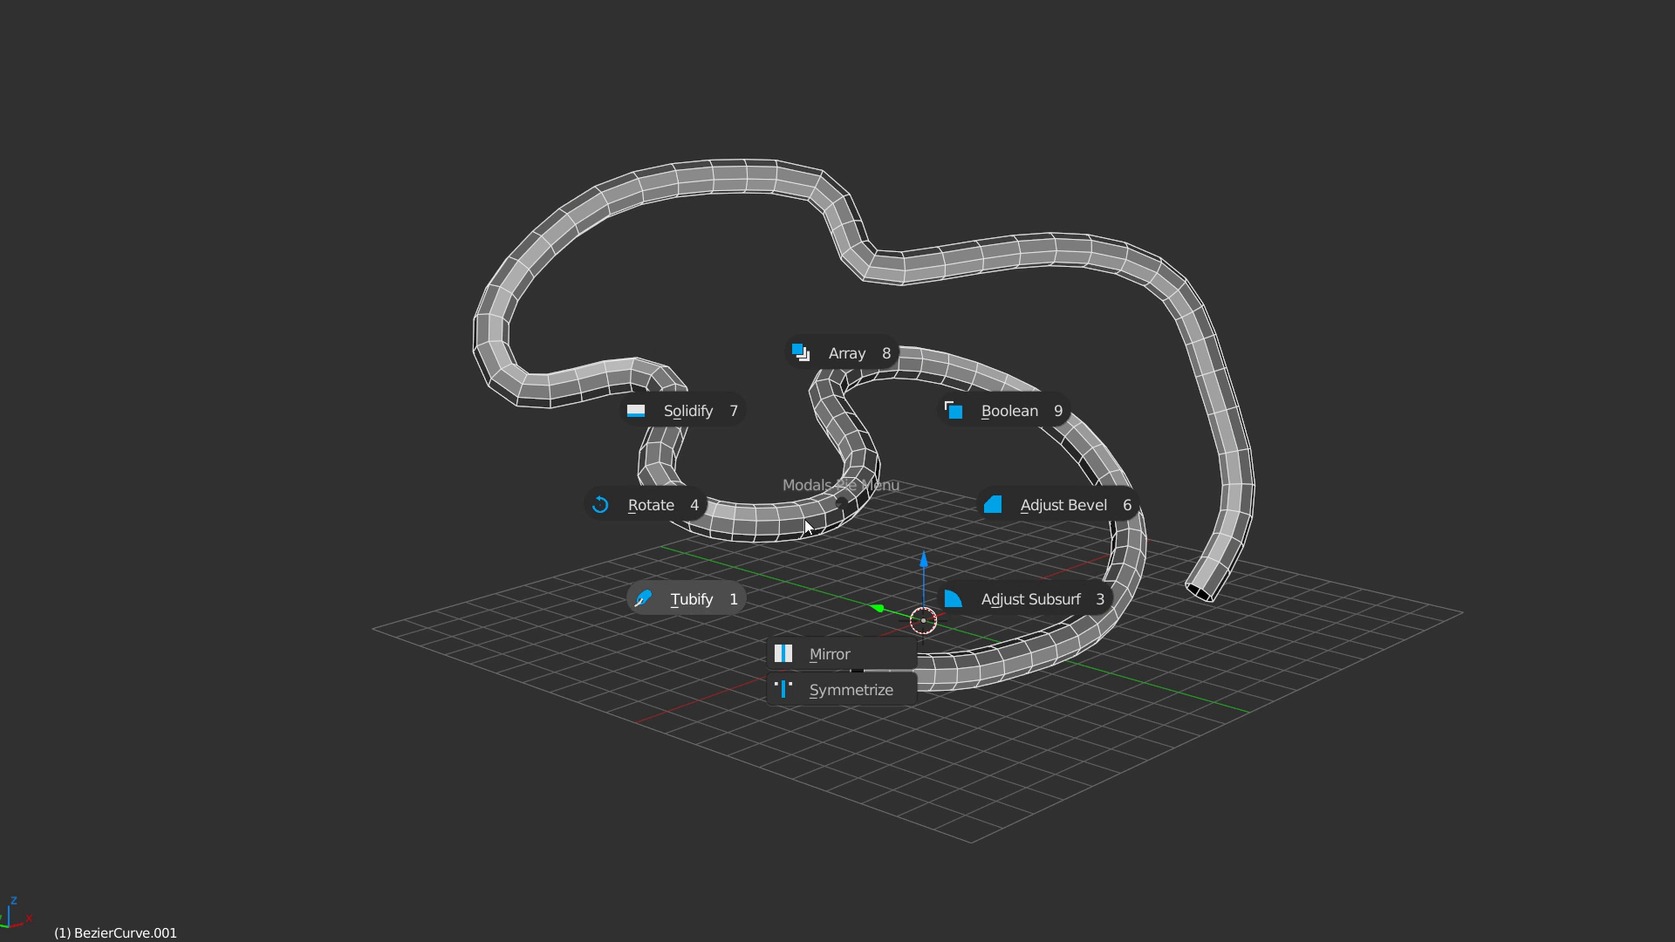
pyautogui.click(692, 599)
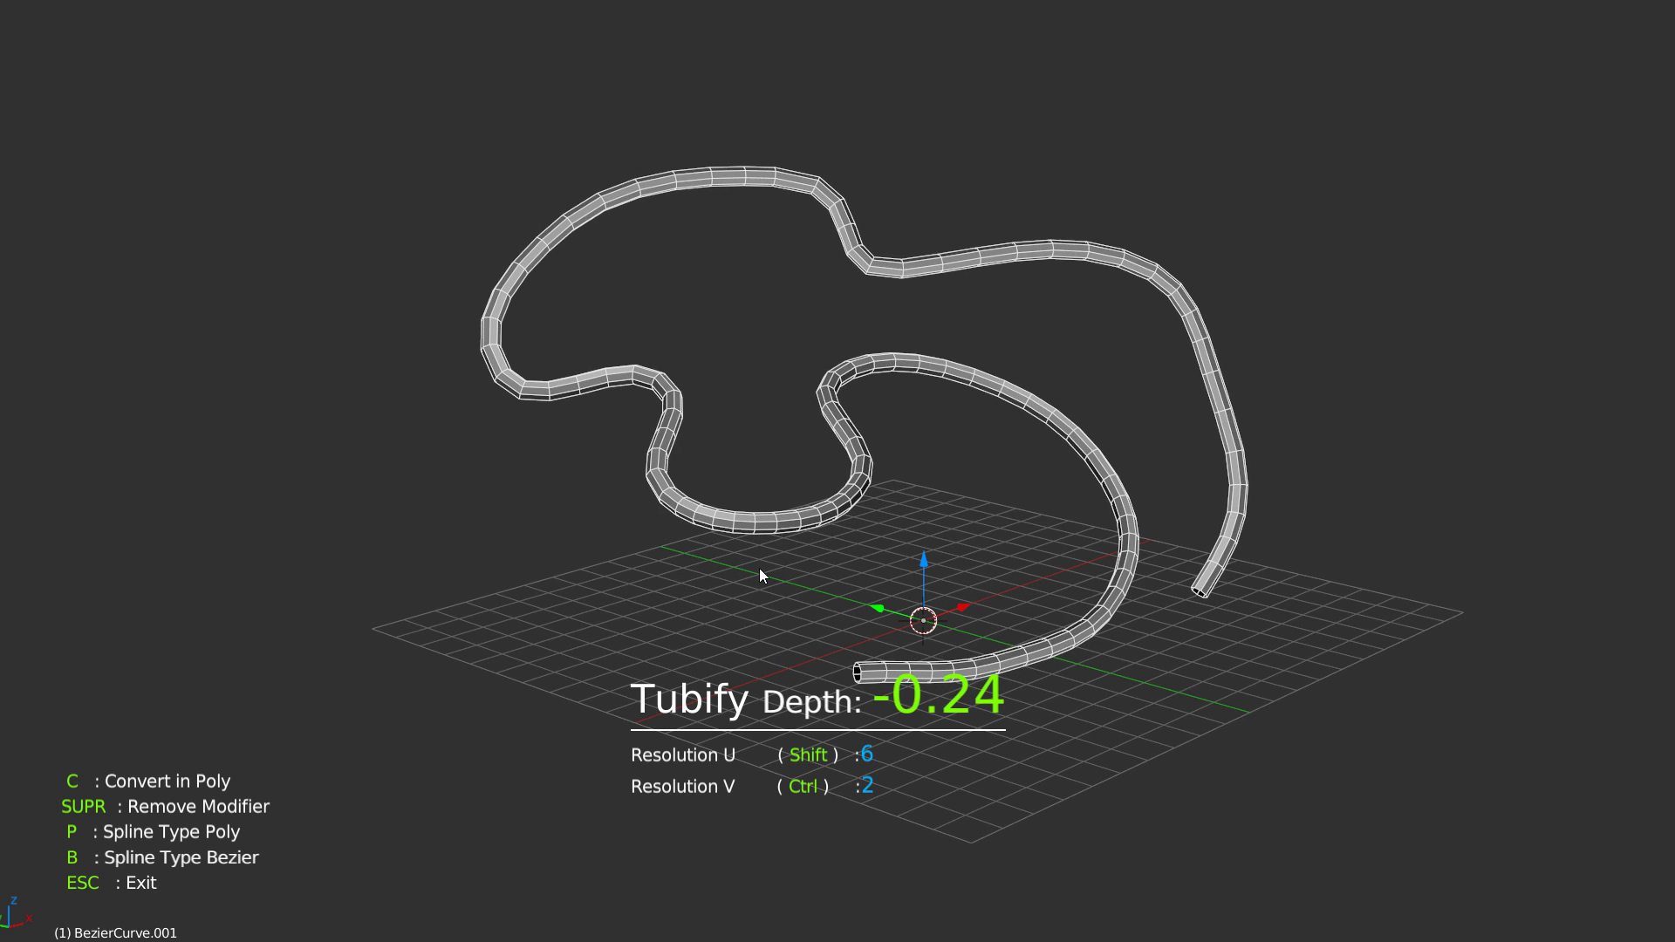
pyautogui.click(685, 593)
pyautogui.press('Tab')
pyautogui.moveTo(875, 389); pyautogui.dragTo(878, 426, button='middle')
# Step: Delete the tube and add a cube at the centre of the grid
pyautogui.press('Tab')
pyautogui.press('Delete')
pyautogui.rightClick(882, 594)
pyautogui.click(789, 738)
pyautogui.keyDown('shift'); pyautogui.moveTo(781, 535); pyautogui.dragTo(615, 364, button='middle'); pyautogui.keyUp('shift')
pyautogui.keyDown('ctrl'); pyautogui.moveTo(682, 562); pyautogui.dragTo(860, 489, button='middle'); pyautogui.keyUp('ctrl')
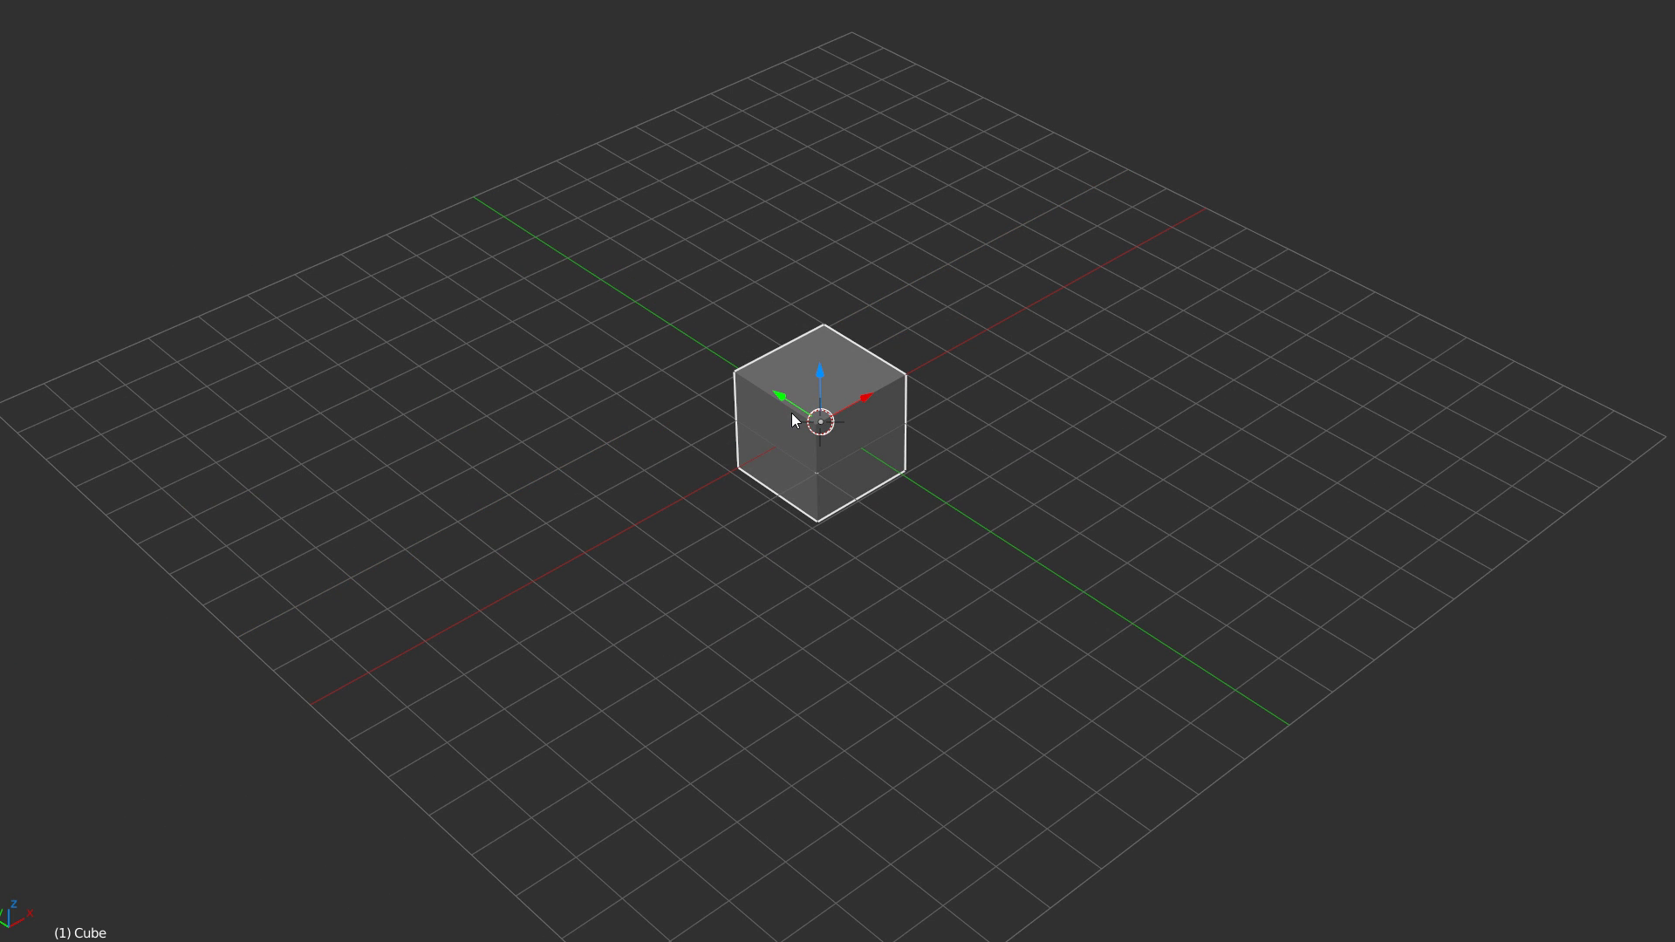
# Step: Add a plane, raise it above the cube and scale it up to overhang the cube on all sides
pyautogui.press('space')
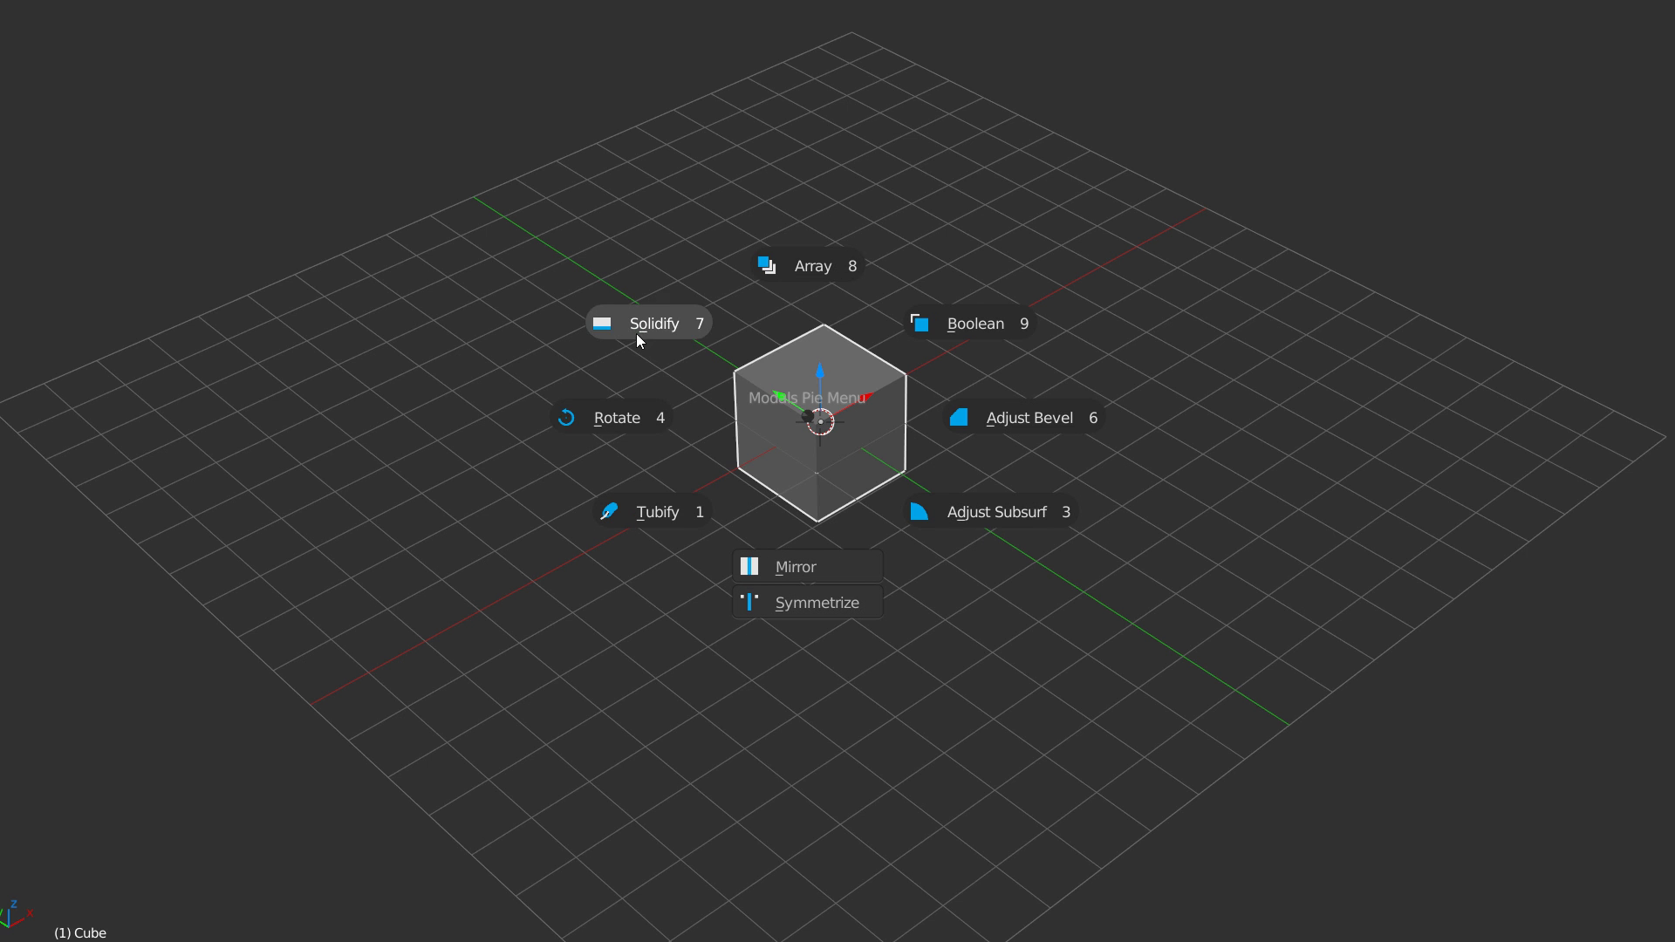
pyautogui.press('Escape')
pyautogui.moveTo(877, 397); pyautogui.dragTo(909, 358, button='middle')
pyautogui.rightClick(886, 397)
pyautogui.click(859, 534)
pyautogui.moveTo(821, 361); pyautogui.dragTo(822, 273)
pyautogui.press('s')
pyautogui.click(1013, 346)
# Step: Try rotating the plane 45 degrees about the X axis, and undo the rotation
pyautogui.keyDown('shift'); pyautogui.moveTo(856, 385); pyautogui.dragTo(705, 491, button='middle'); pyautogui.keyUp('shift')
pyautogui.moveTo(705, 490); pyautogui.dragTo(806, 406, button='middle')
pyautogui.write('rx45')
pyautogui.press('Return')
pyautogui.hotkey('ctrl', 'z')
# Step: Solidify the plane into a thick slab above the cube
pyautogui.press('space')
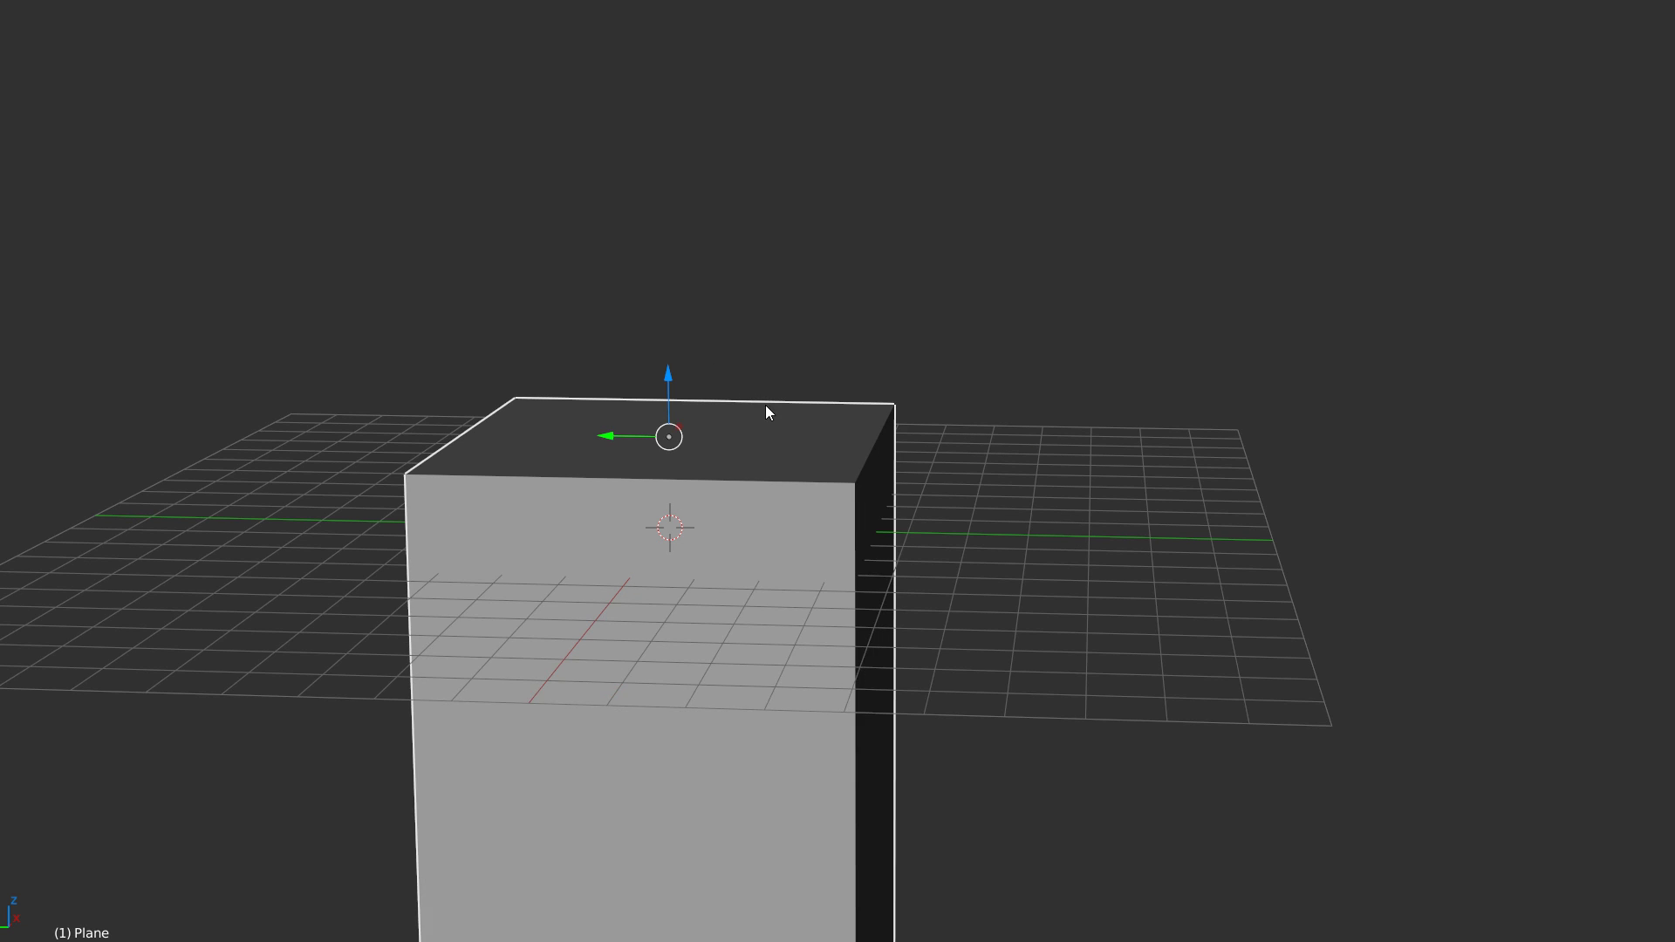
pyautogui.click(665, 460)
pyautogui.keyDown('shift'); pyautogui.moveTo(665, 460); pyautogui.dragTo(731, 475, button='middle'); pyautogui.keyUp('shift')
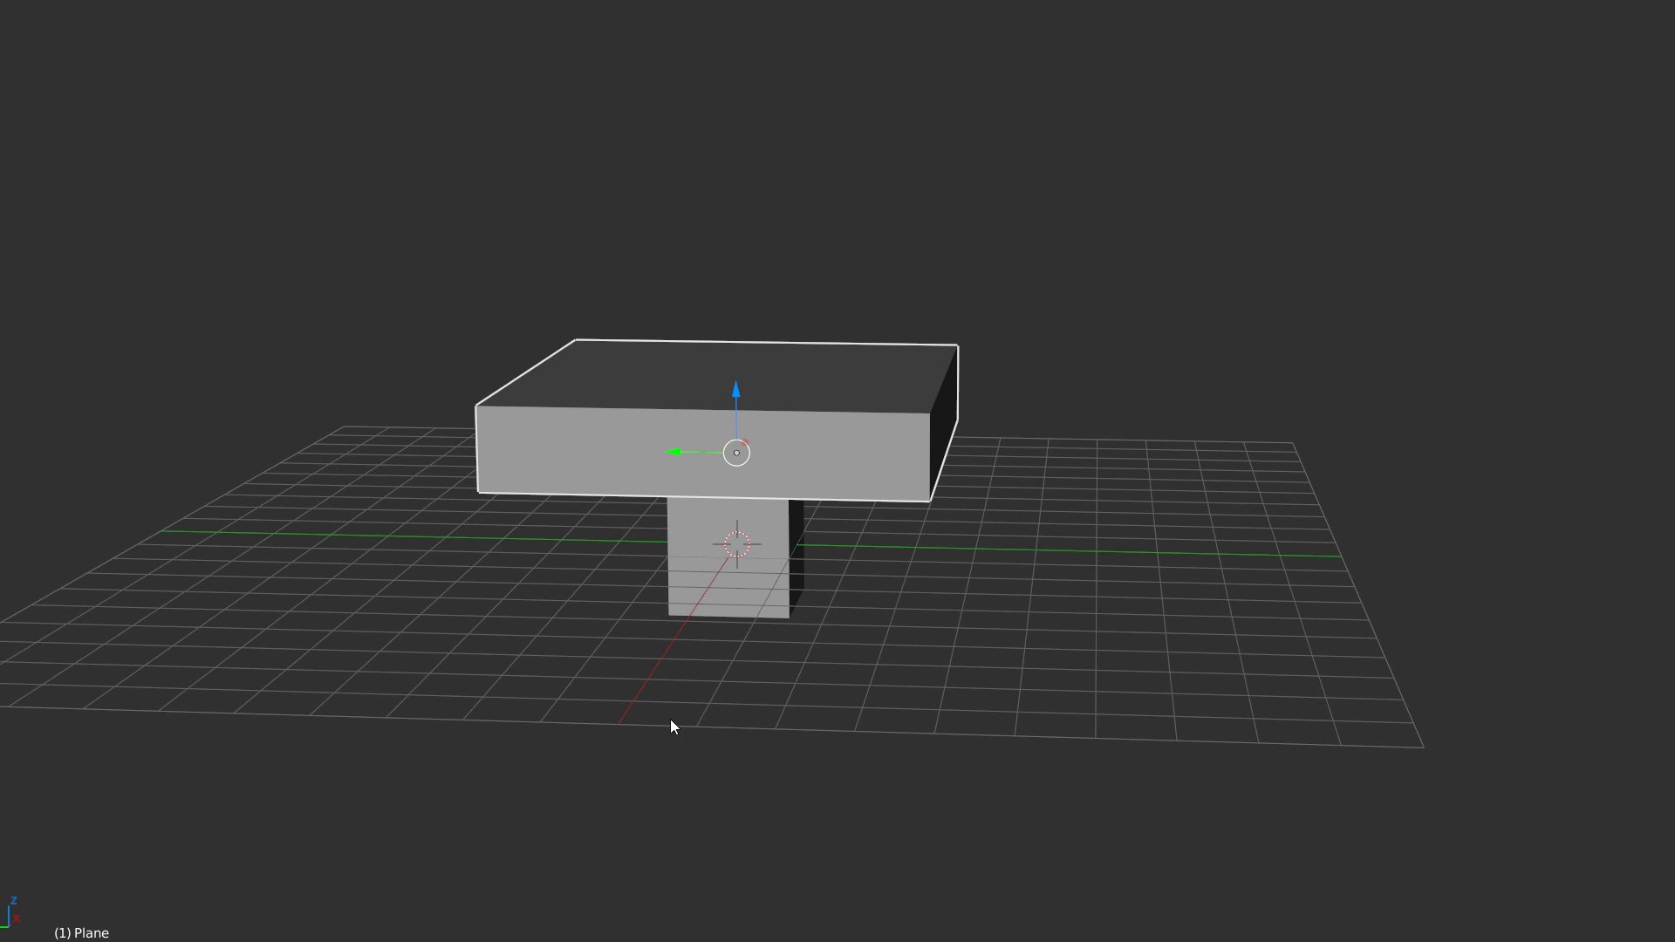
pyautogui.keyDown('shift'); pyautogui.moveTo(762, 564); pyautogui.dragTo(749, 566, button='middle'); pyautogui.keyUp('shift')
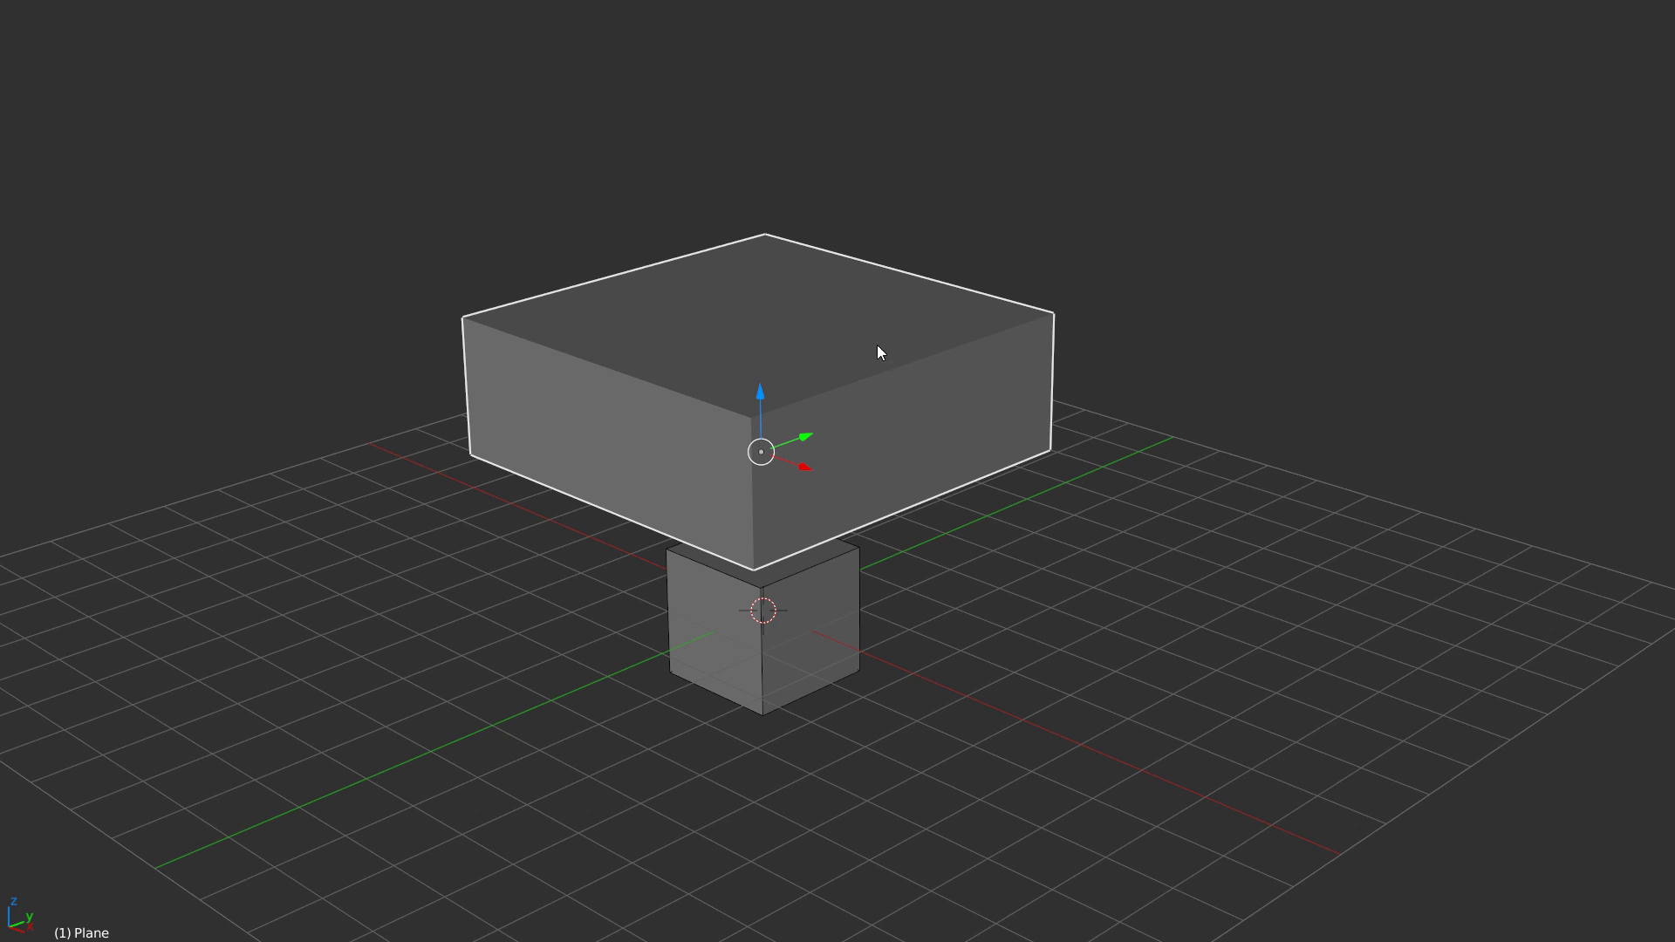
# Step: Reduce the slab's Solidify thickness to about -0.33
pyautogui.moveTo(877, 344); pyautogui.dragTo(836, 419, button='middle')
pyautogui.press('space')
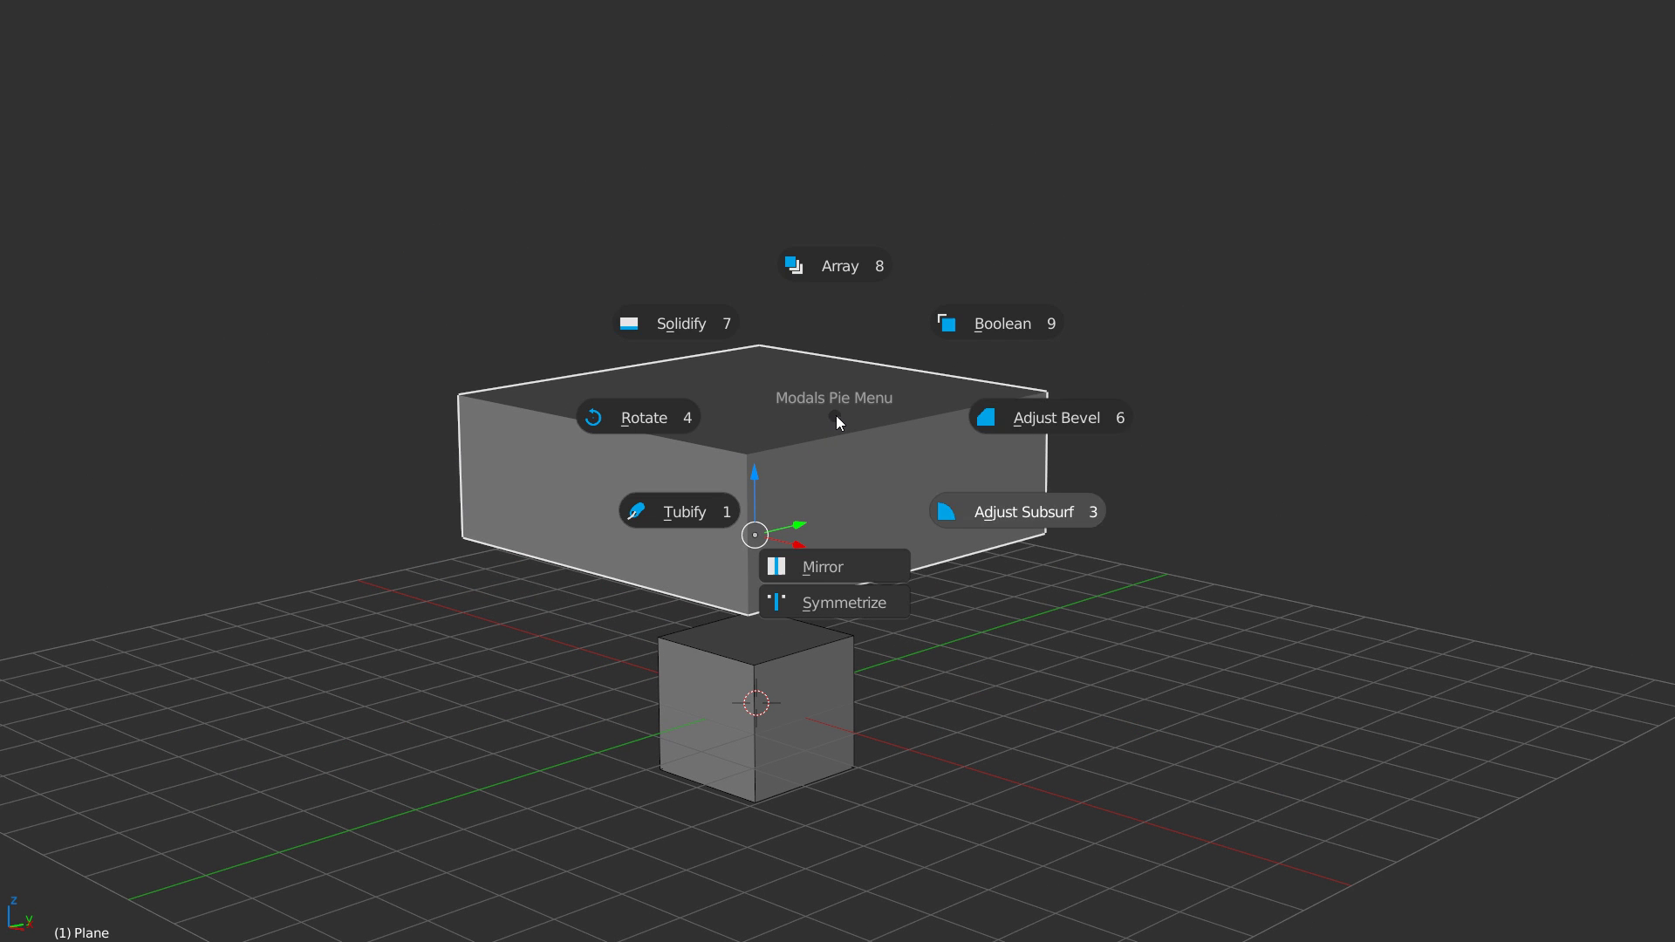
pyautogui.click(689, 349)
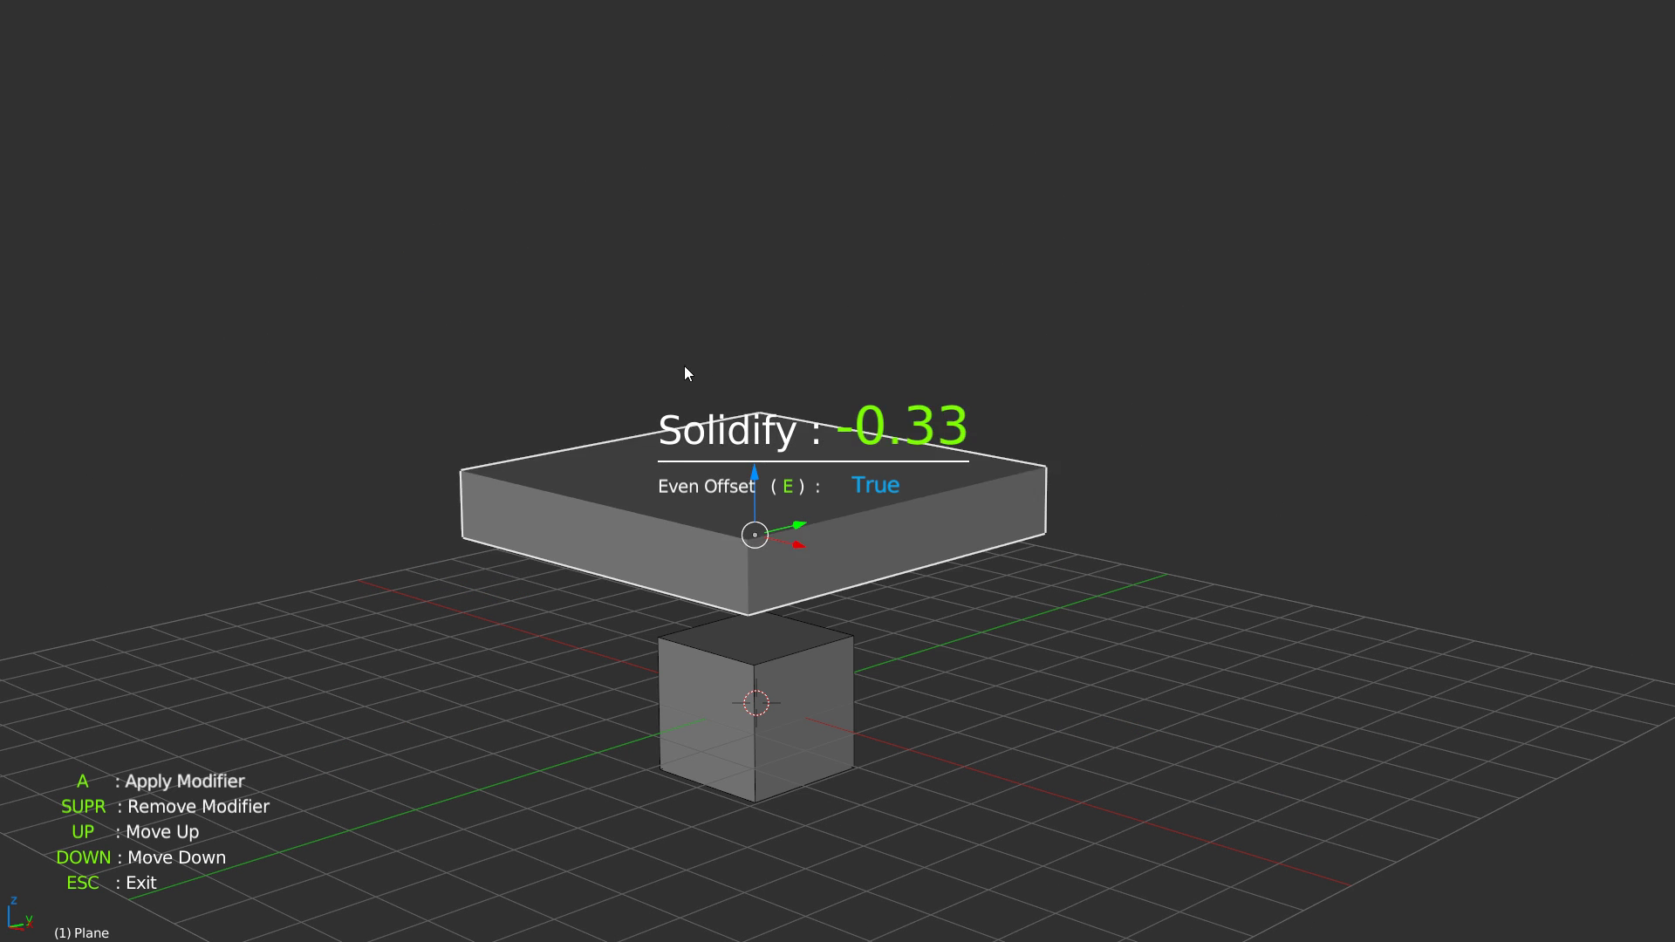
pyautogui.click(683, 375)
# Step: Select the plane's outer edge on the positive X side in Edit Mode and extrude it upward along Z
pyautogui.moveTo(967, 475); pyautogui.dragTo(913, 447, button='middle')
pyautogui.press('Tab')
pyautogui.rightClick(916, 563)
pyautogui.moveTo(916, 563); pyautogui.dragTo(1021, 525, button='middle')
pyautogui.keyDown('ctrl'); pyautogui.moveTo(890, 393); pyautogui.dragTo(885, 498, button='middle'); pyautogui.keyUp('ctrl')
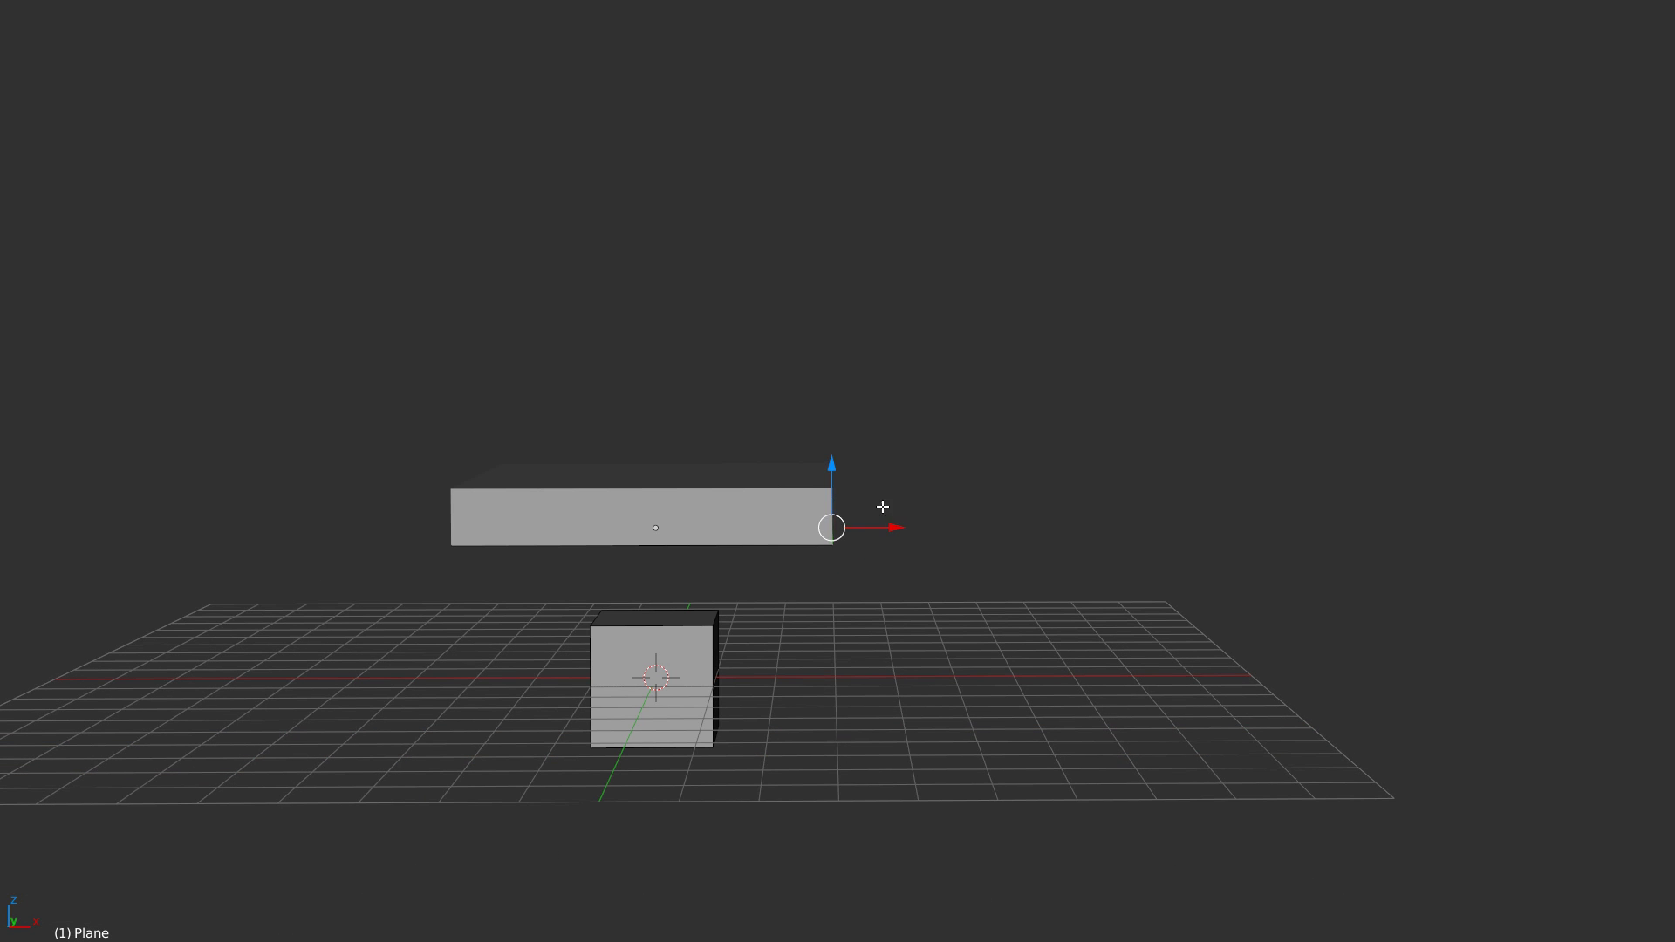
pyautogui.press('e')
pyautogui.press('z')
pyautogui.click(890, 230)
# Step: Extrude the raised edge outward along X and up again along Z to form a stepped profile
pyautogui.press('e')
pyautogui.press('x')
pyautogui.click(1082, 229)
pyautogui.keyDown('shift'); pyautogui.moveTo(995, 198); pyautogui.dragTo(952, 312, button='middle'); pyautogui.keyUp('shift')
pyautogui.press('e')
pyautogui.press('z')
pyautogui.click(992, 50)
# Step: Bevel the edge where the first riser meets the upper ledge, using several segments for a rounded bend
pyautogui.rightClick(838, 515)
pyautogui.moveTo(838, 516); pyautogui.dragTo(842, 502, button='middle')
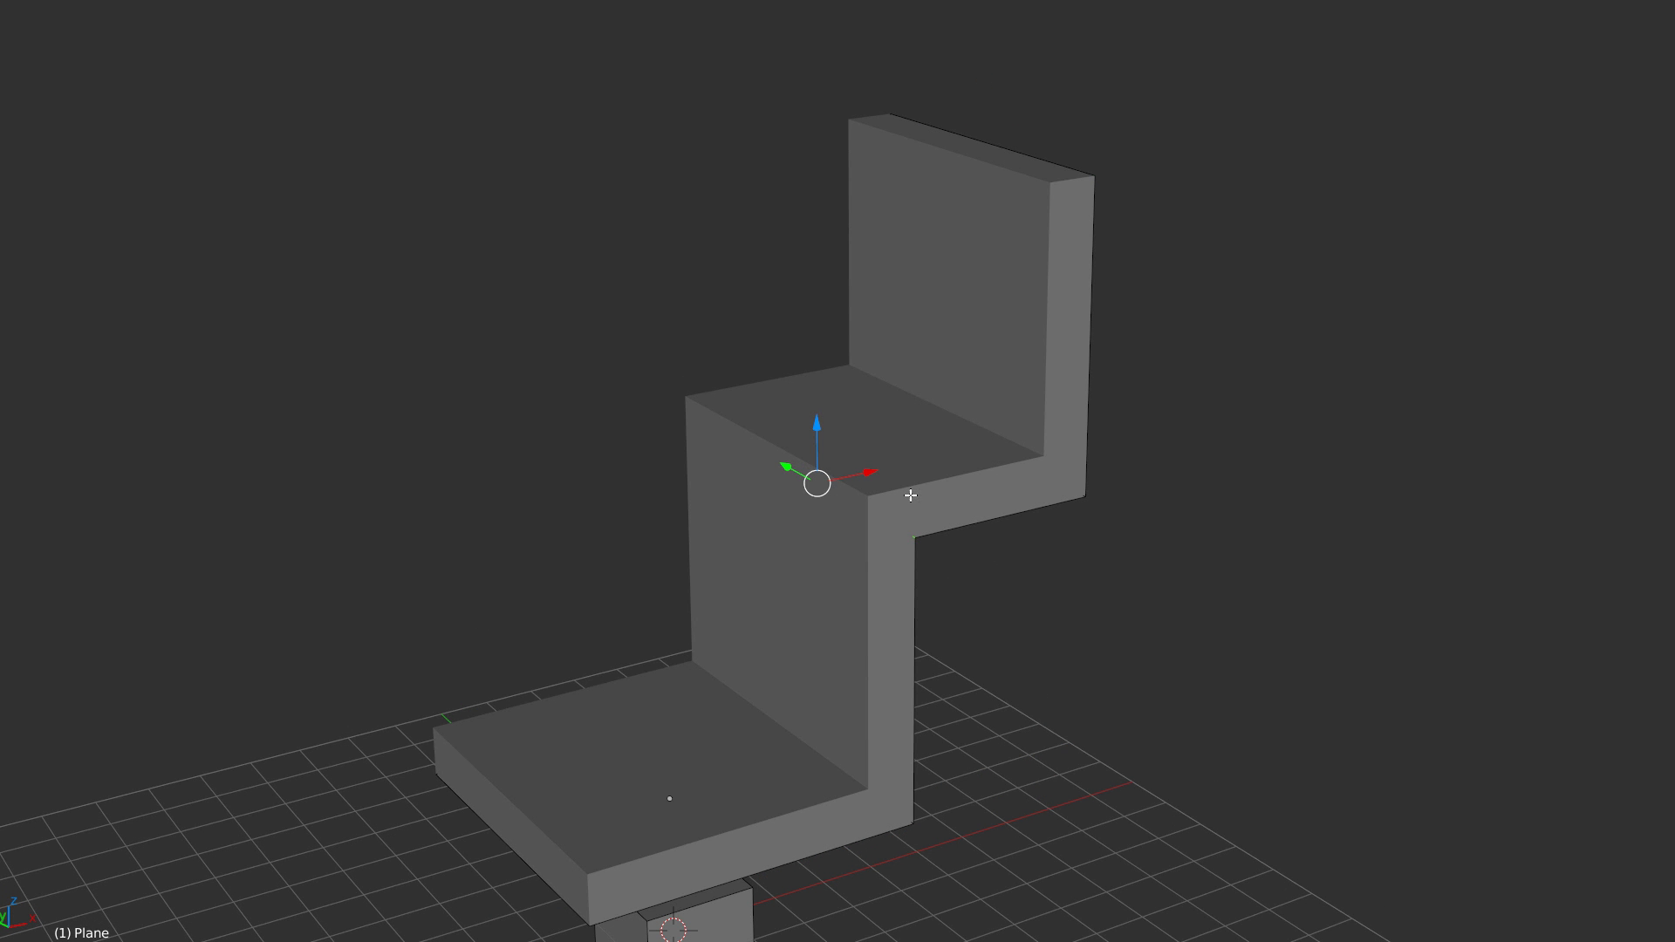
pyautogui.hotkey('ctrl', 'b')
pyautogui.scroll(3, 935, 508)
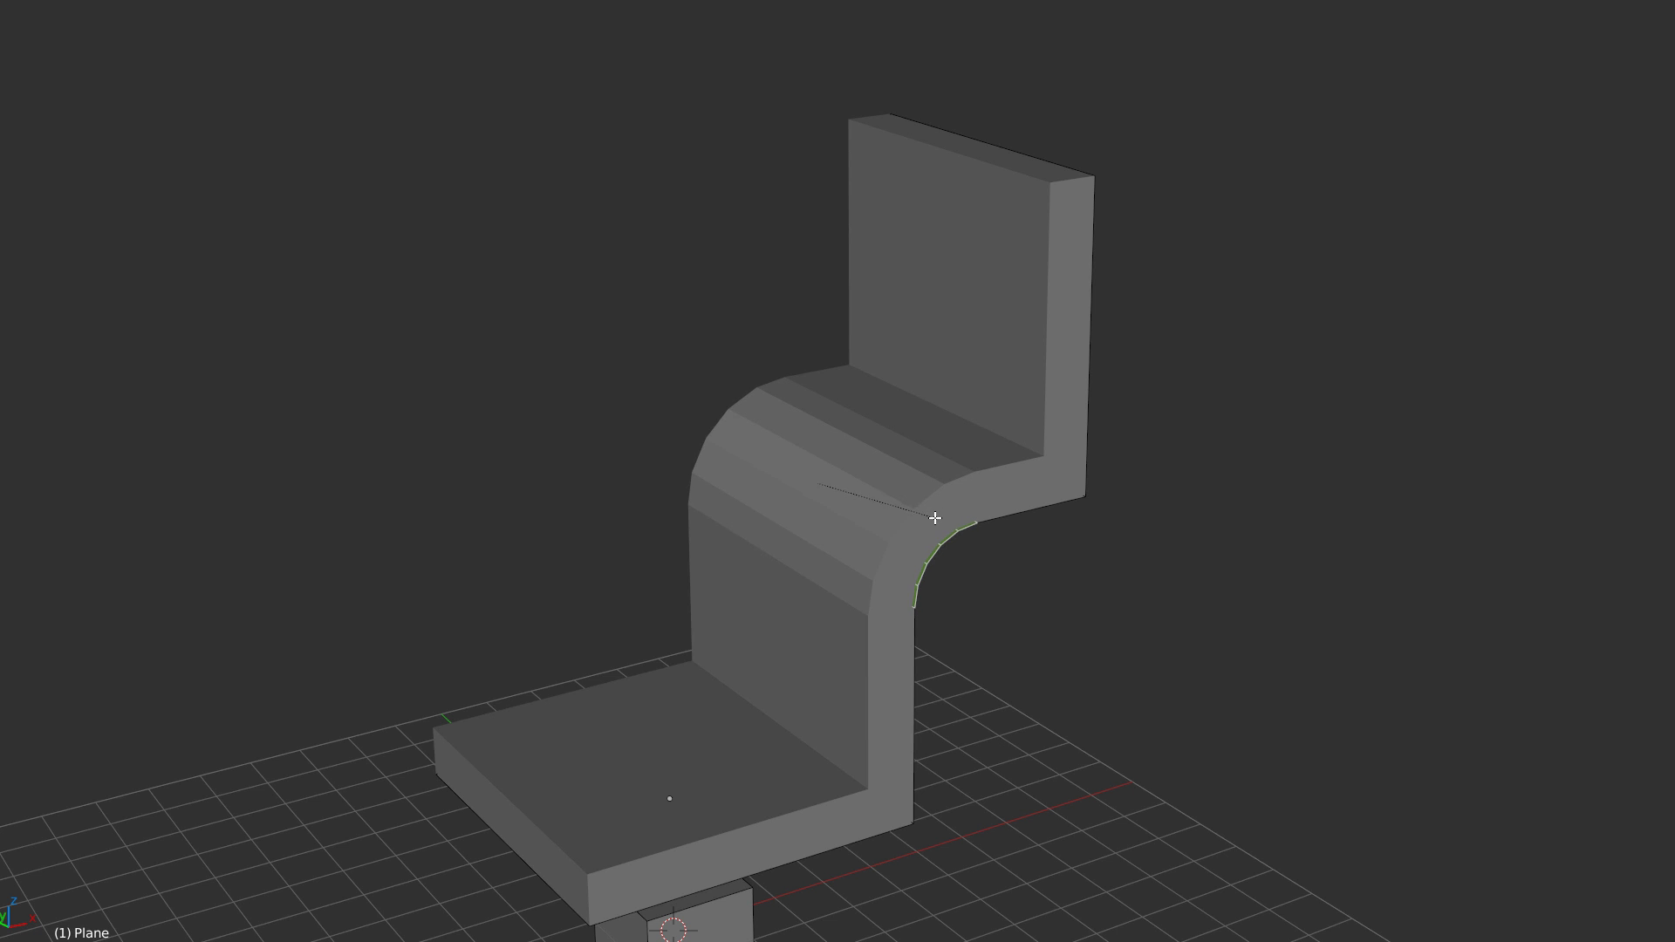
pyautogui.click(948, 554)
# Step: Turn on AutoSmooth for the stepped plane in Object Mode
pyautogui.press('Tab')
pyautogui.press('q')
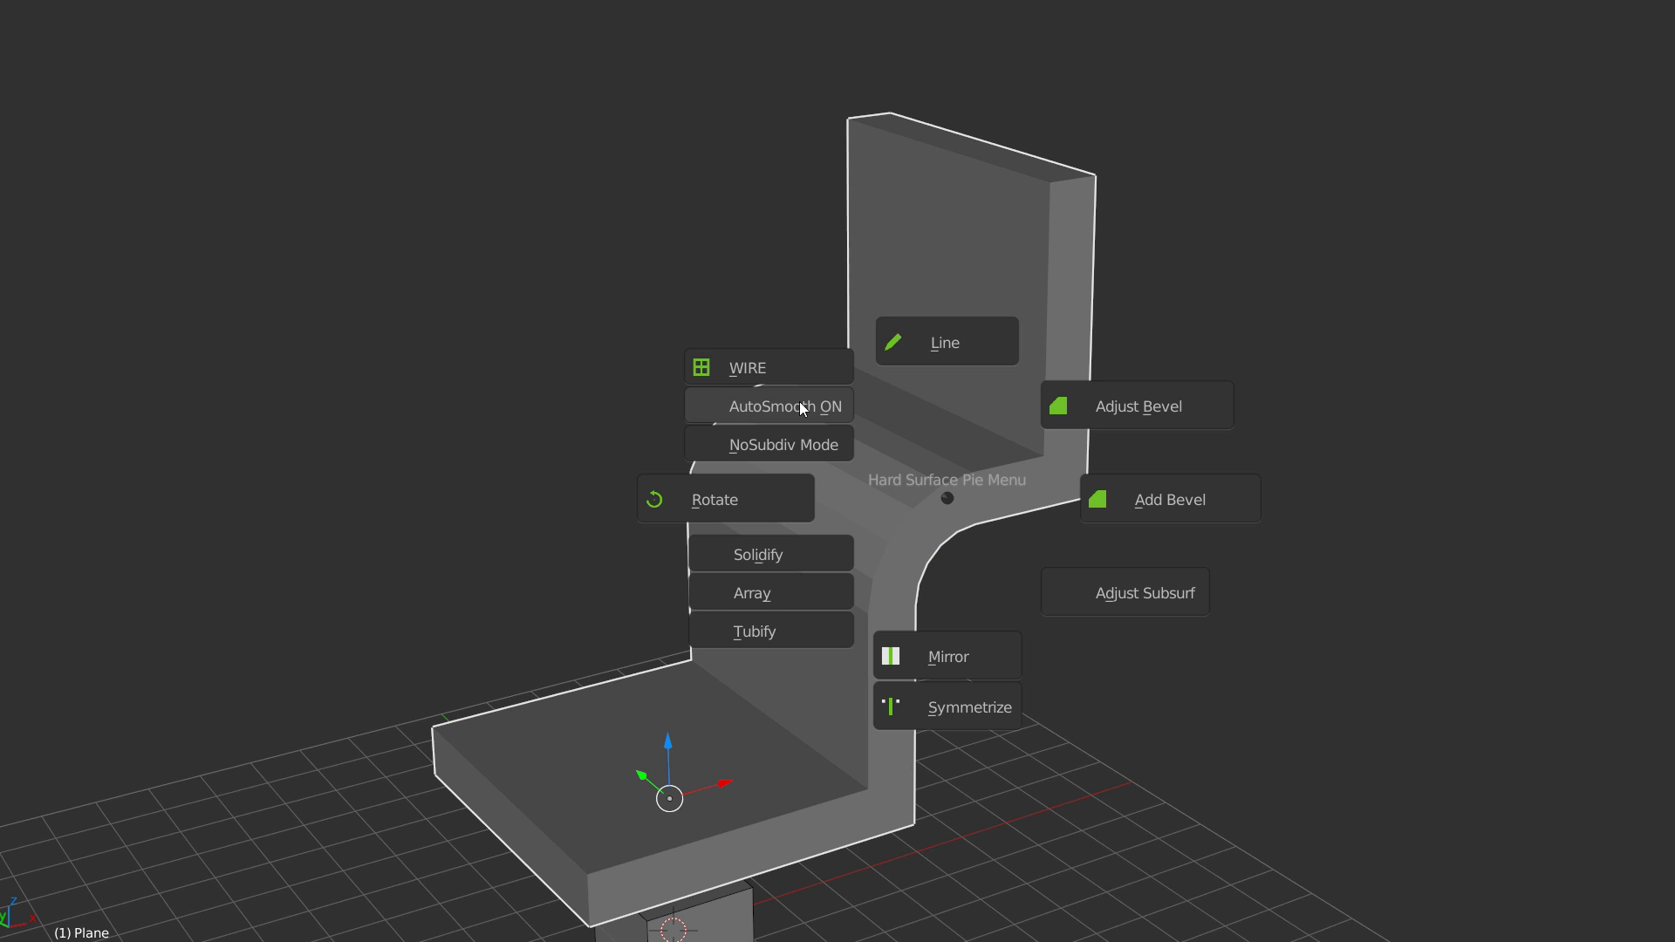
pyautogui.click(798, 408)
pyautogui.moveTo(890, 486); pyautogui.dragTo(843, 449, button='middle')
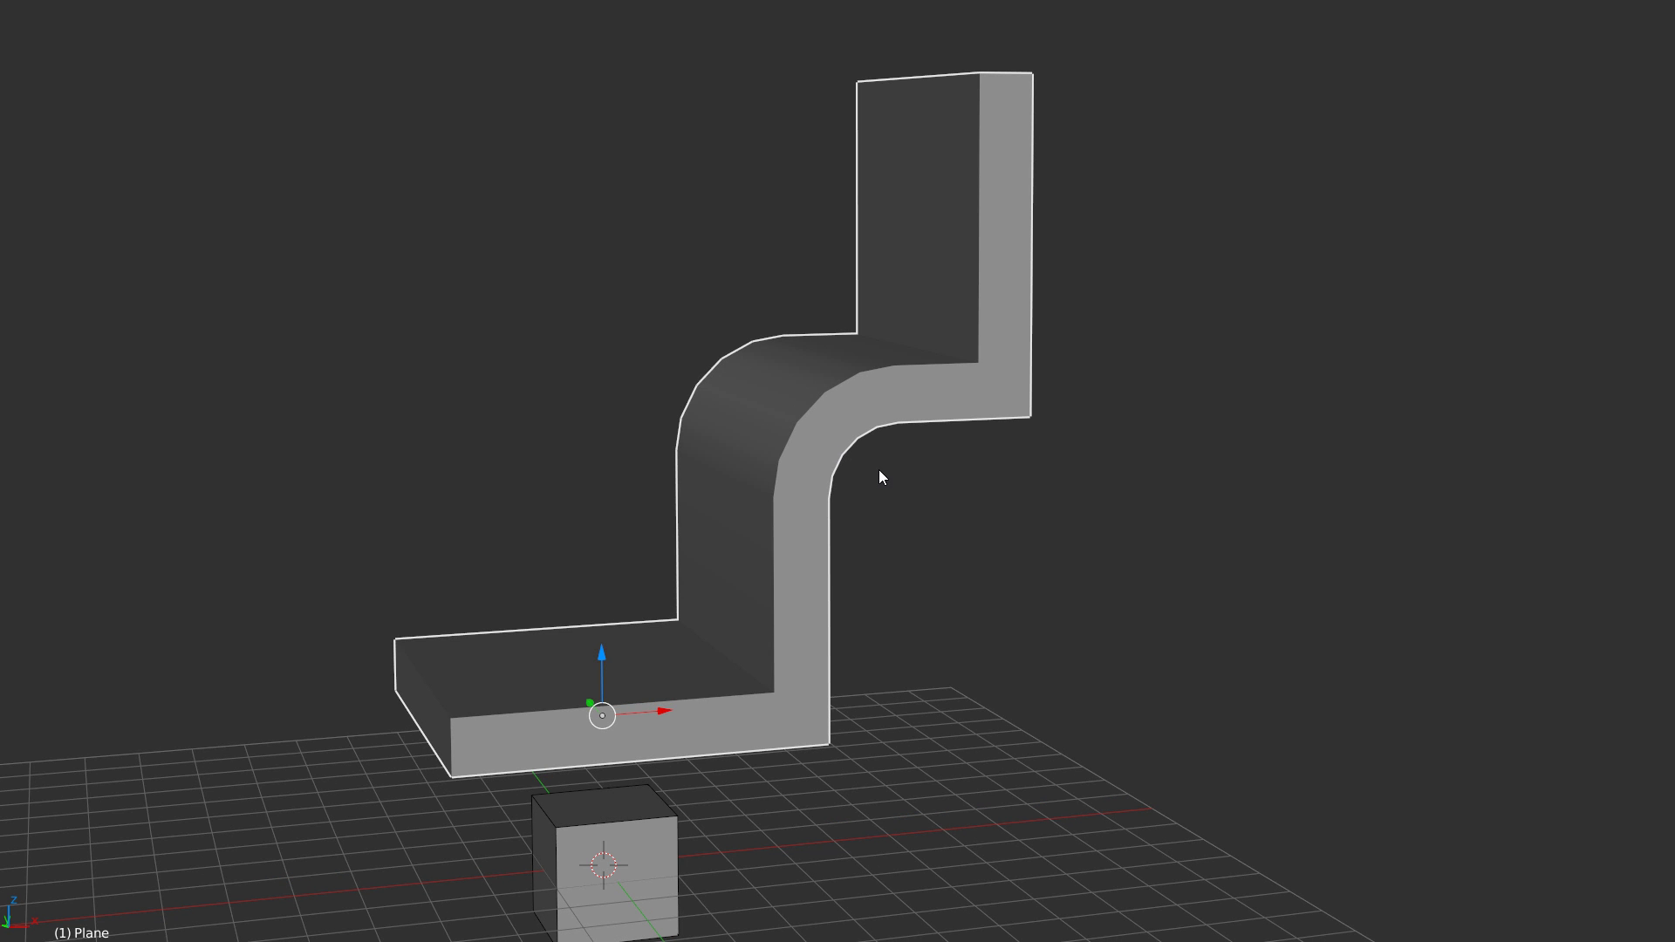
# Step: Set the Solidify thickness to about -0.27 with Even Offset on, and apply the modifier
pyautogui.hotkey('alt', 'q')
pyautogui.click(761, 378)
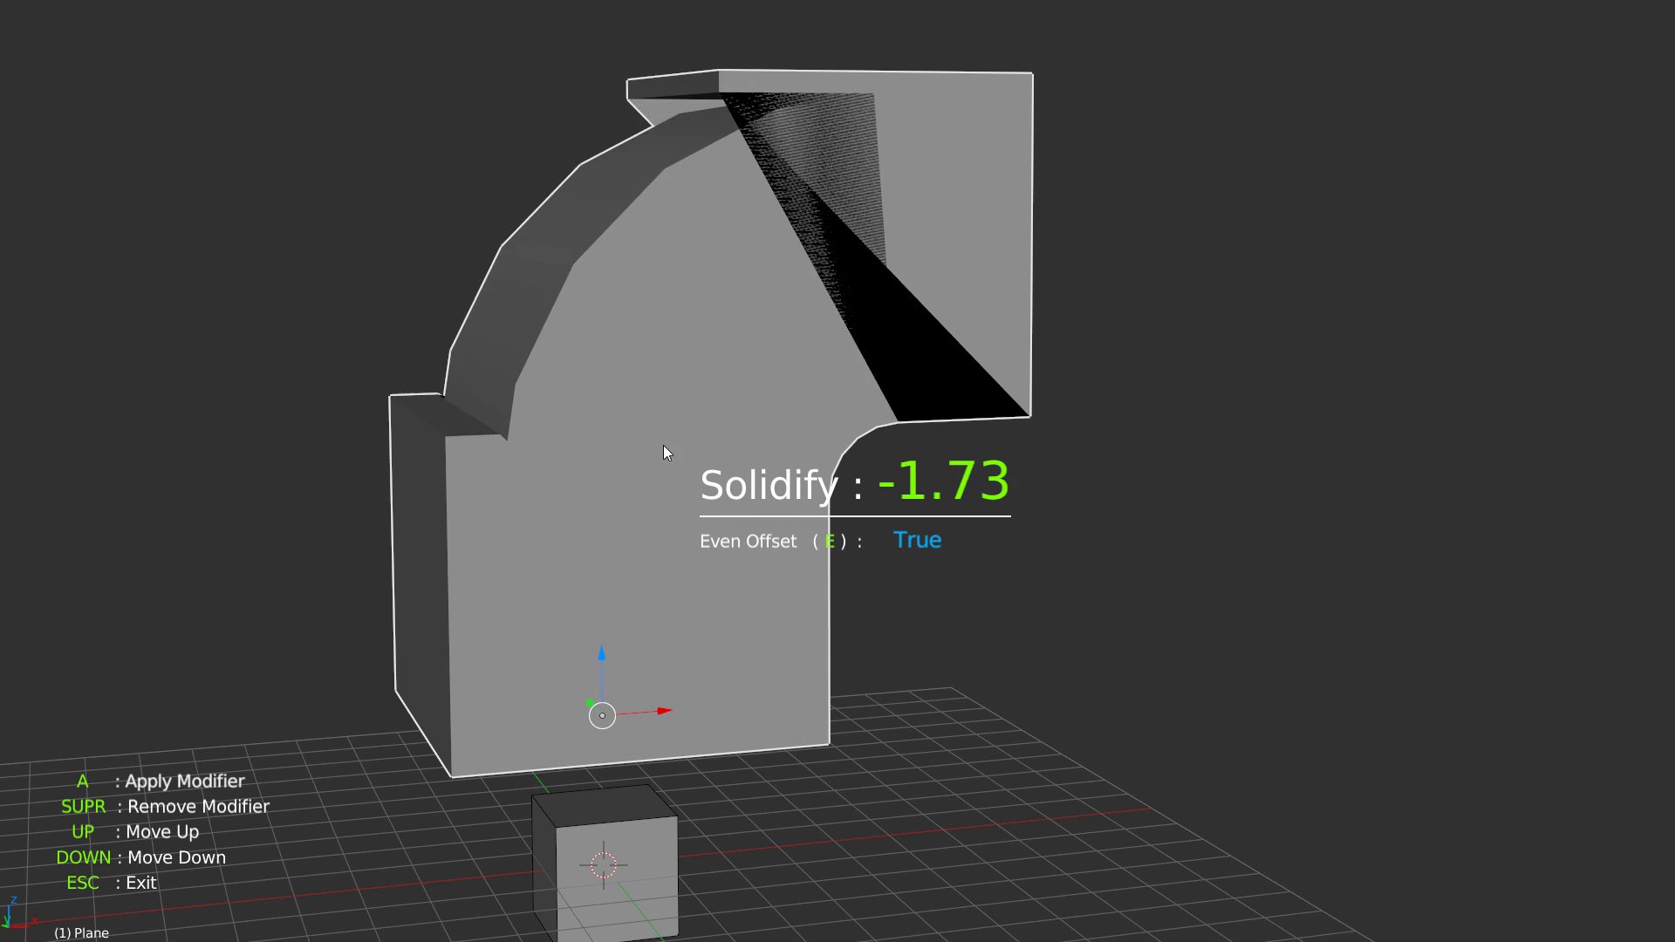
pyautogui.press('e')
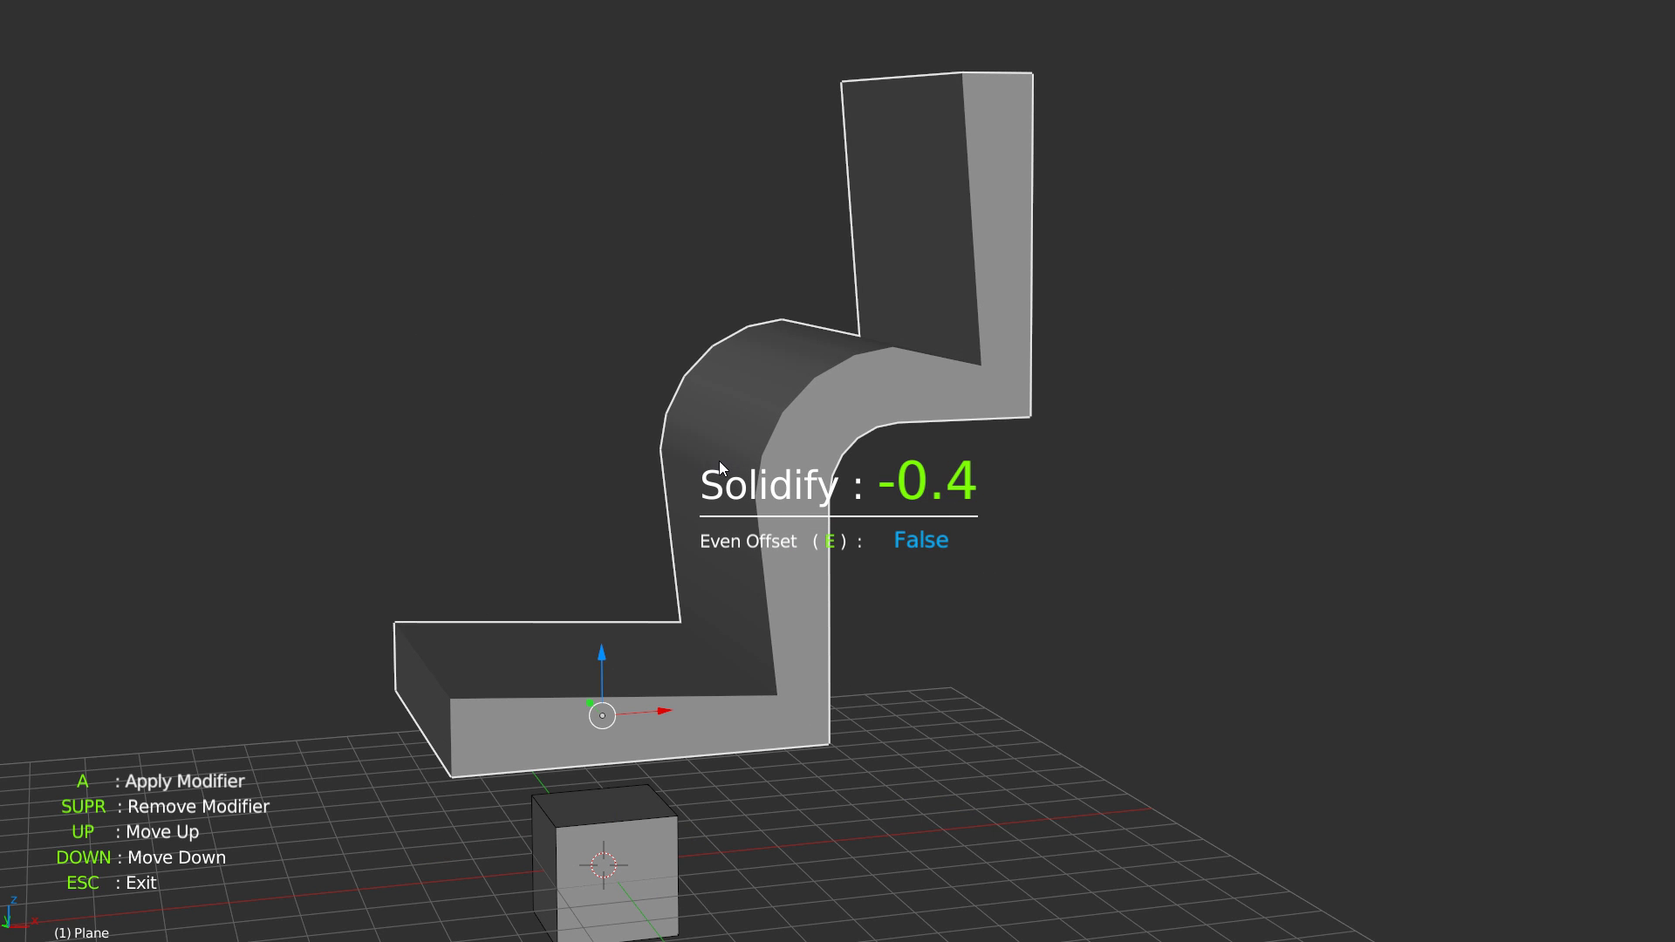
pyautogui.press('e')
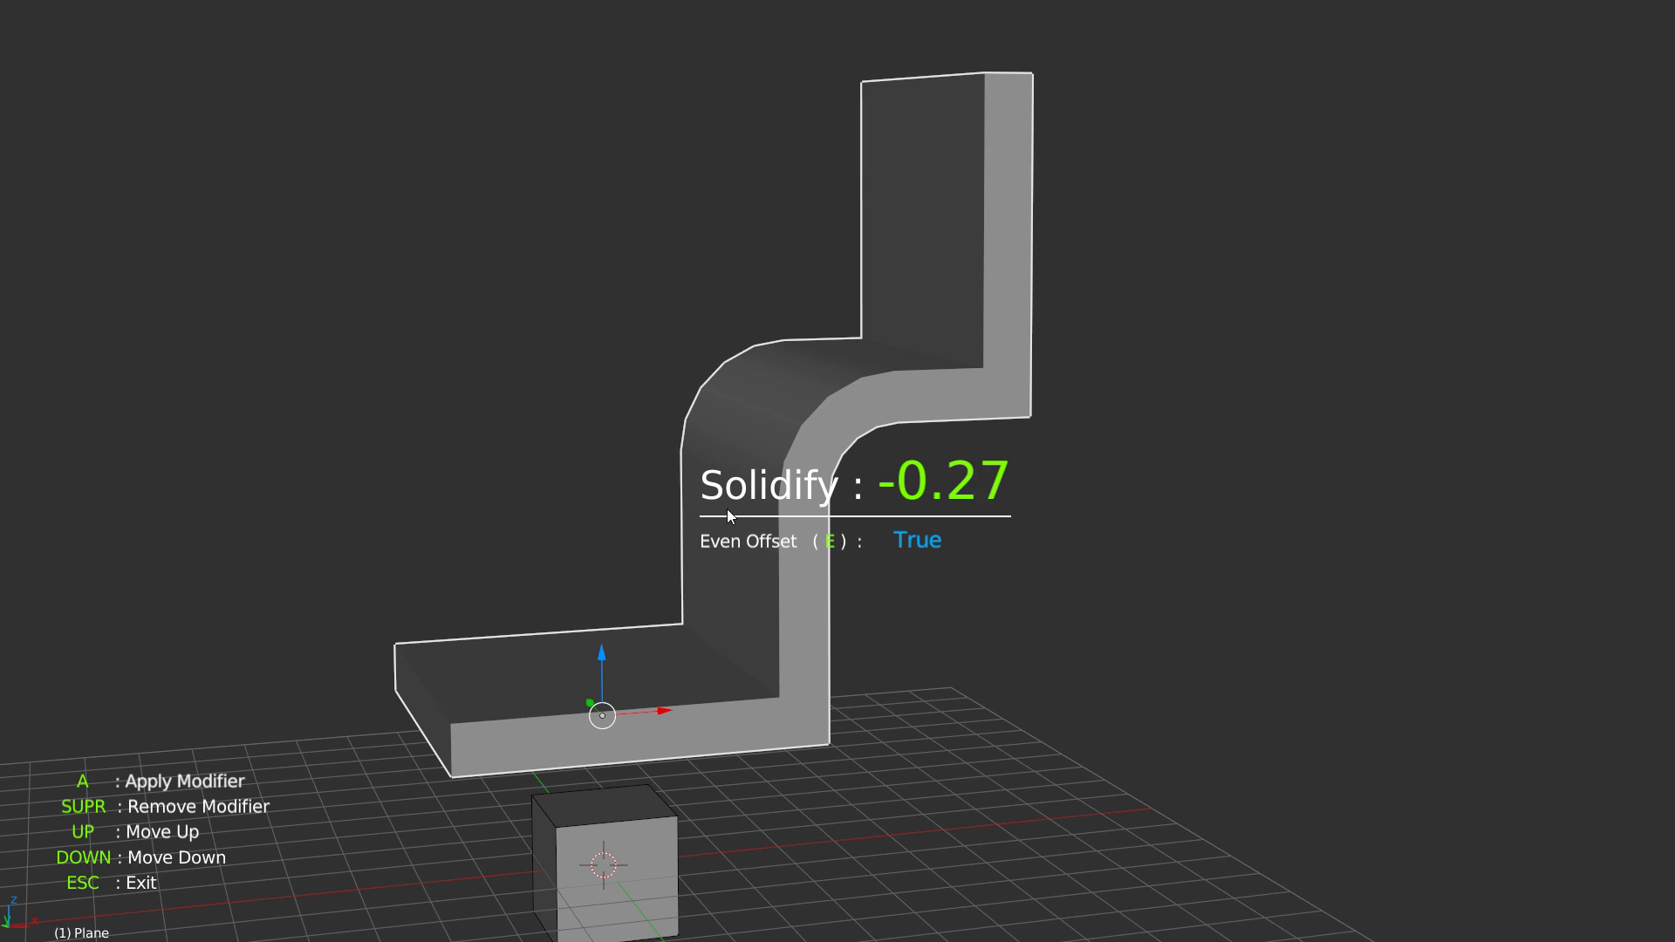
pyautogui.press('a')
# Step: Inspect the solidified mesh in Edit Mode by selecting the face loop around its thickness
pyautogui.press('Tab')
pyautogui.moveTo(707, 475); pyautogui.dragTo(763, 487, button='middle')
pyautogui.keyDown('alt'); pyautogui.click(888, 437); pyautogui.keyUp('alt')
pyautogui.moveTo(887, 438)
pyautogui.mouseDown(button='middle')
pyautogui.moveTo(887, 471)
pyautogui.moveTo(845, 337)
pyautogui.moveTo(1029, 422)
pyautogui.moveTo(915, 445)
pyautogui.mouseUp(button='middle')
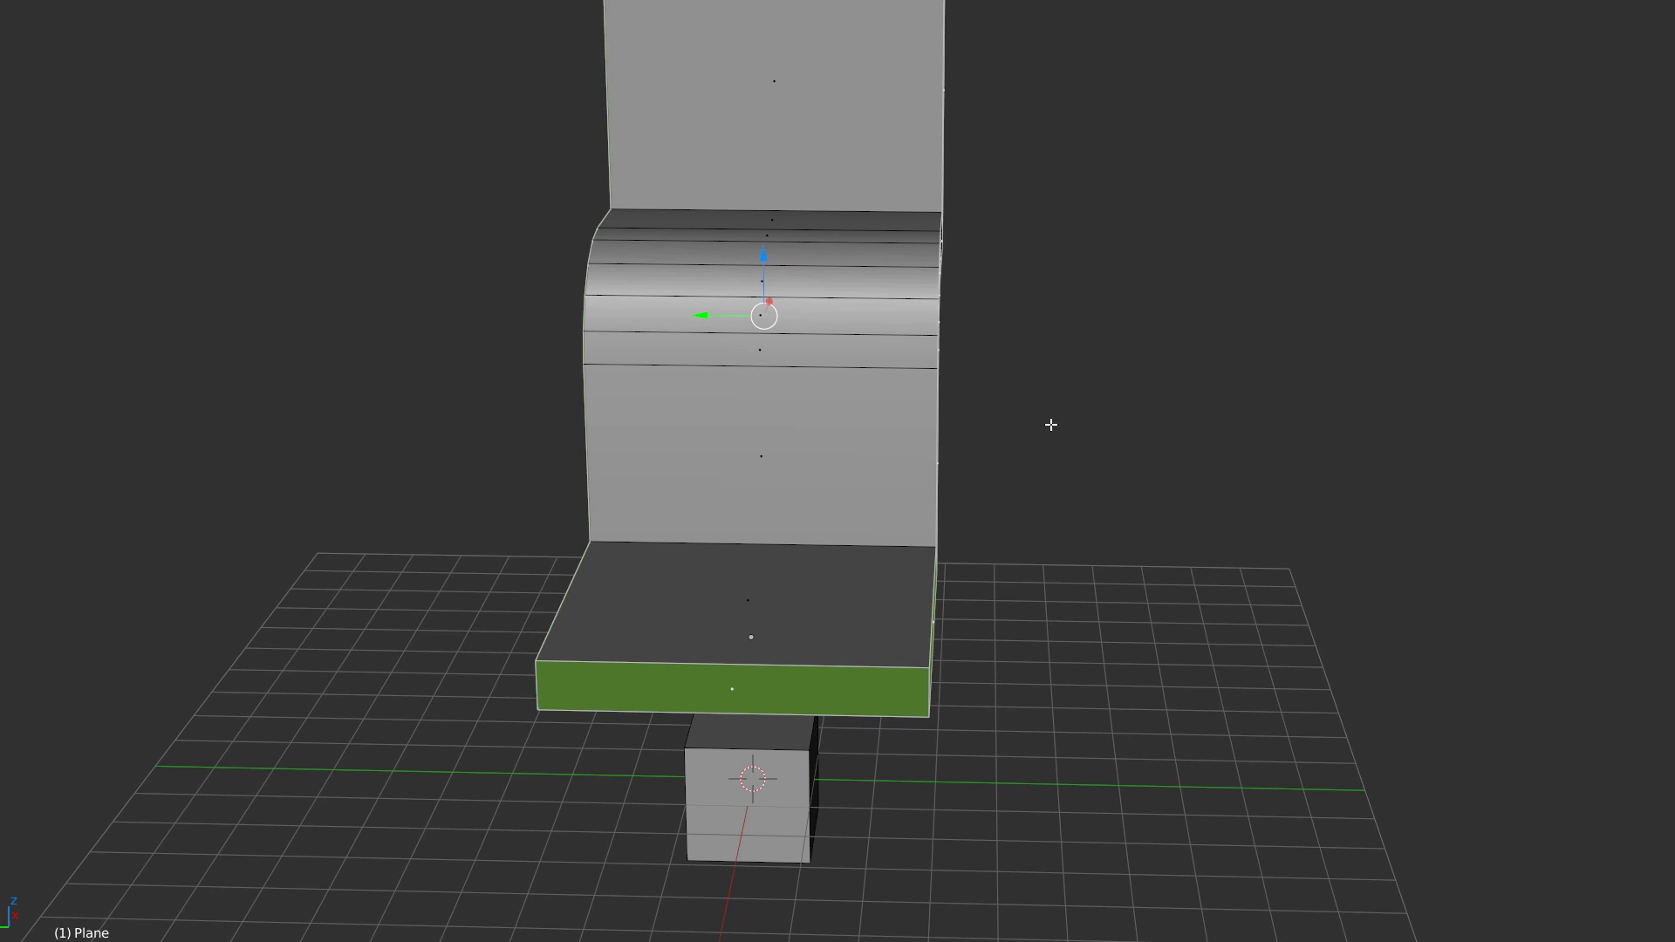
pyautogui.moveTo(1024, 411); pyautogui.dragTo(781, 539, button='middle')
# Step: Delete the stepped object and enter Edit Mode on the remaining cube
pyautogui.press('Tab')
pyautogui.press('Delete')
pyautogui.click(733, 650)
pyautogui.moveTo(733, 650); pyautogui.dragTo(745, 535, button='middle')
pyautogui.scroll(3, 745, 536)
pyautogui.press('Tab')
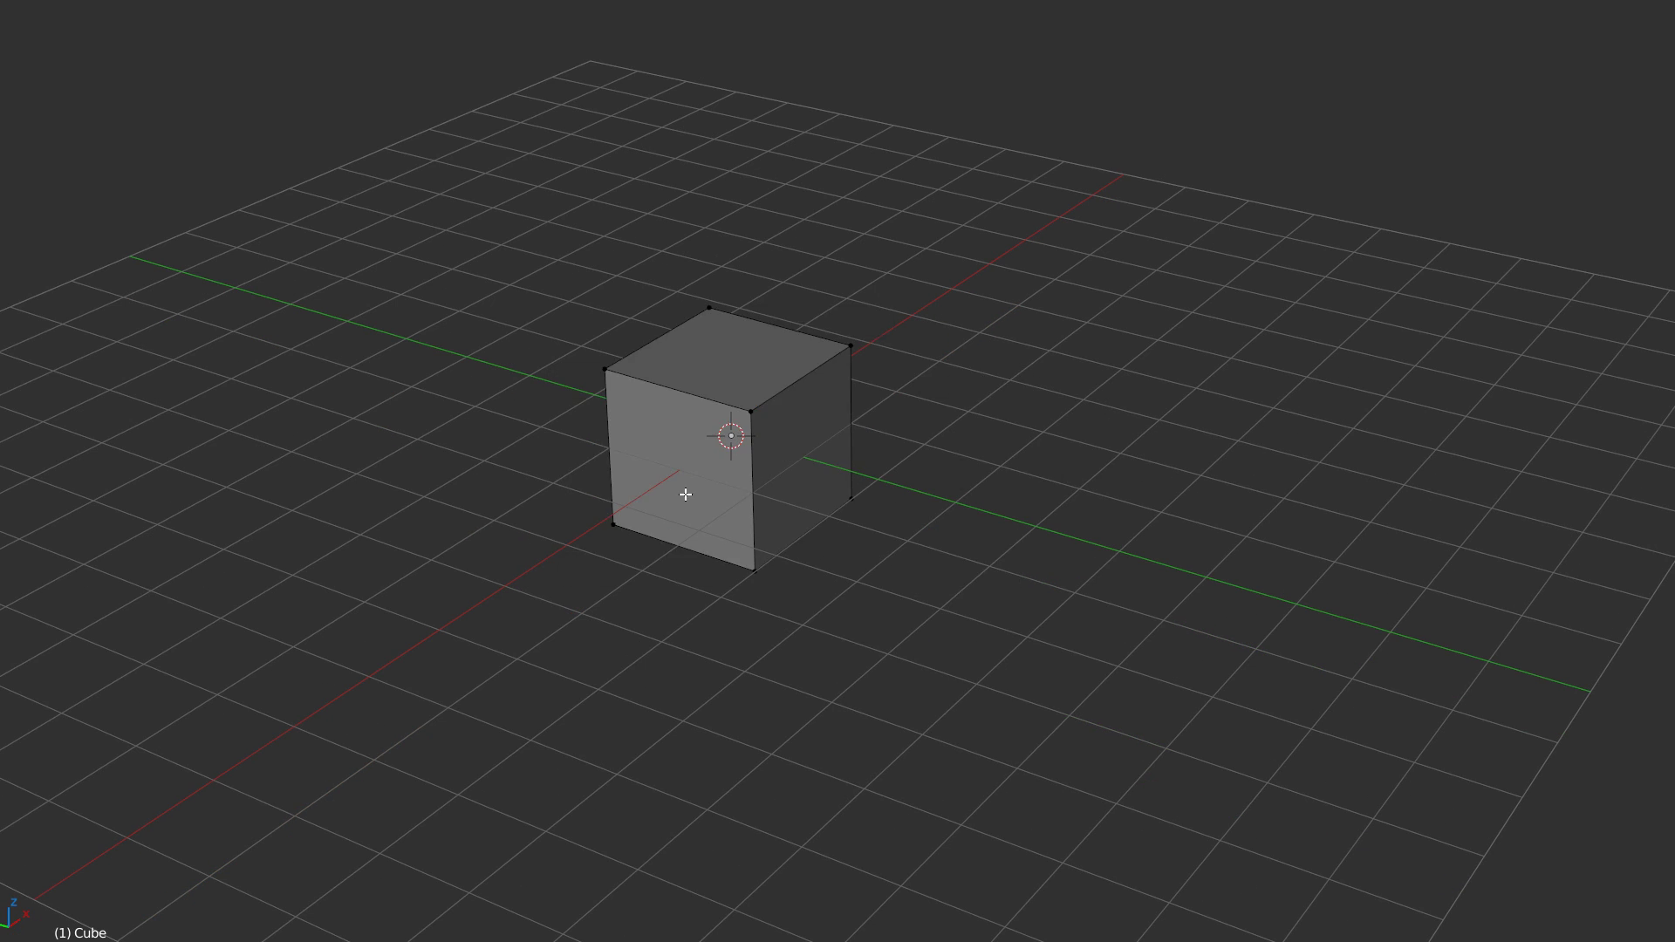
# Step: Try pulling a corner vertex of the cube outward, and undo the move
pyautogui.moveTo(673, 483); pyautogui.dragTo(852, 266, button='middle')
pyautogui.moveTo(907, 300); pyautogui.dragTo(1044, 201, button='right')
pyautogui.moveTo(828, 375); pyautogui.dragTo(819, 291, button='middle')
pyautogui.press('KP_7')
pyautogui.keyDown('shift'); pyautogui.moveTo(989, 162); pyautogui.dragTo(788, 296, button='middle'); pyautogui.keyUp('shift')
pyautogui.hotkey('ctrl', 'z')
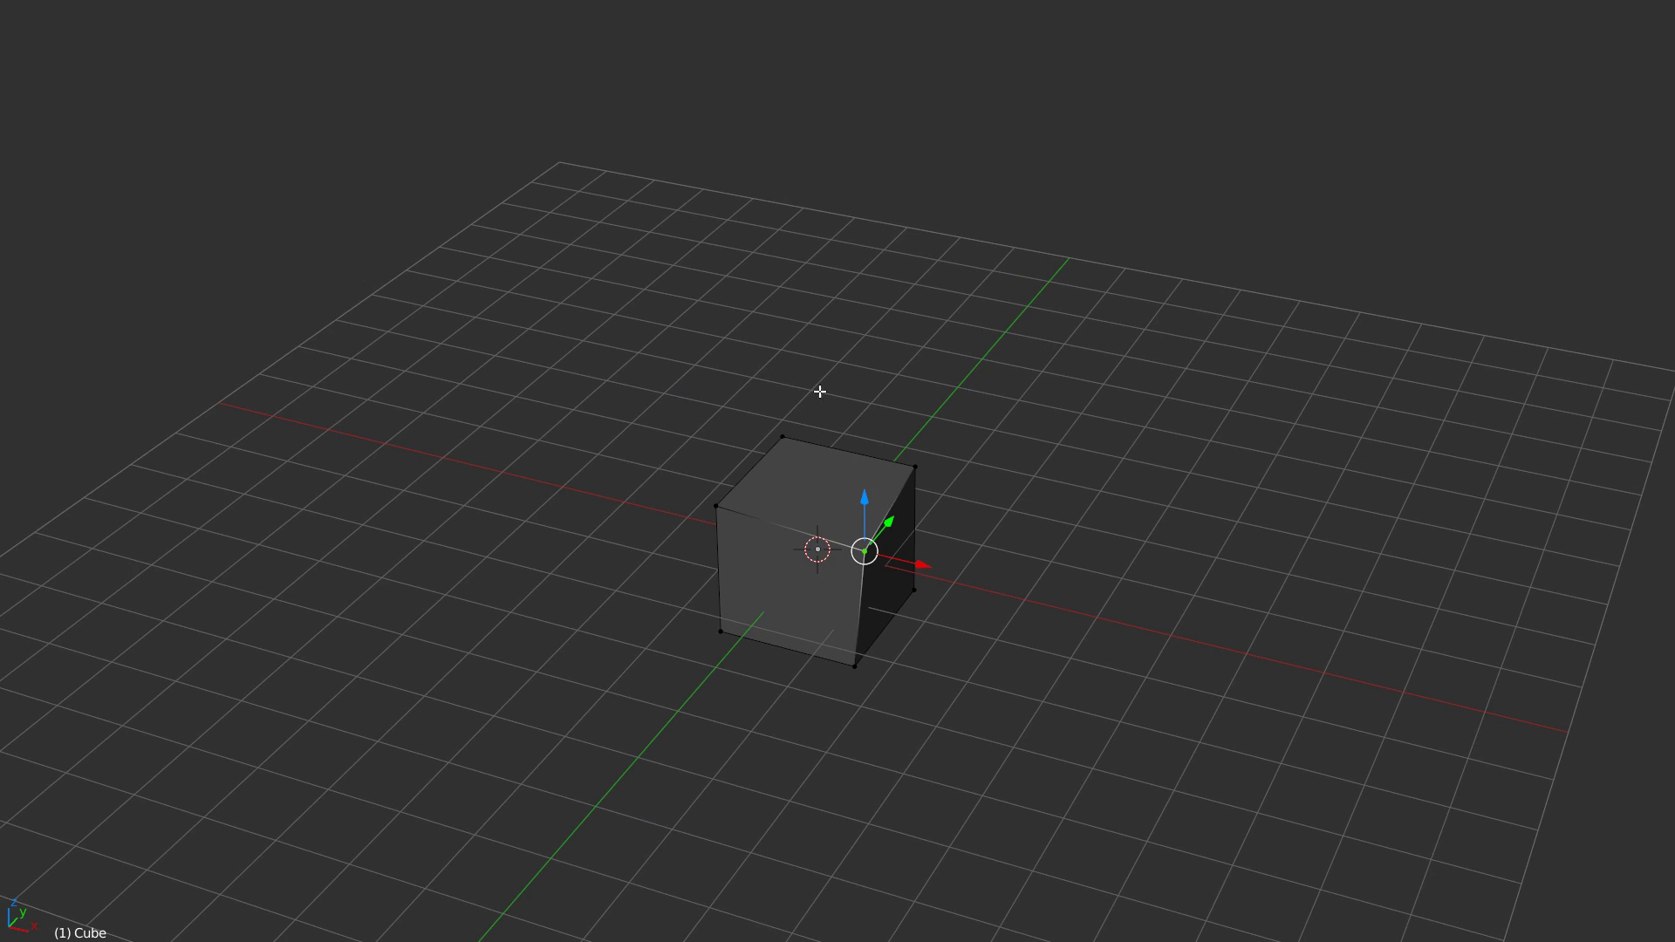
pyautogui.scroll(1, 852, 300)
pyautogui.keyDown('shift'); pyautogui.moveTo(848, 432); pyautogui.dragTo(838, 353, button='middle'); pyautogui.keyUp('shift')
pyautogui.hotkey('ctrl', 'z')
# Step: Pull the cube's far upper corner vertex outward, and try Symmetrize along the X and Y axes
pyautogui.moveTo(905, 374); pyautogui.dragTo(1069, 308, button='right')
pyautogui.keyDown('shift'); pyautogui.moveTo(910, 342); pyautogui.dragTo(873, 279, button='middle'); pyautogui.keyUp('shift')
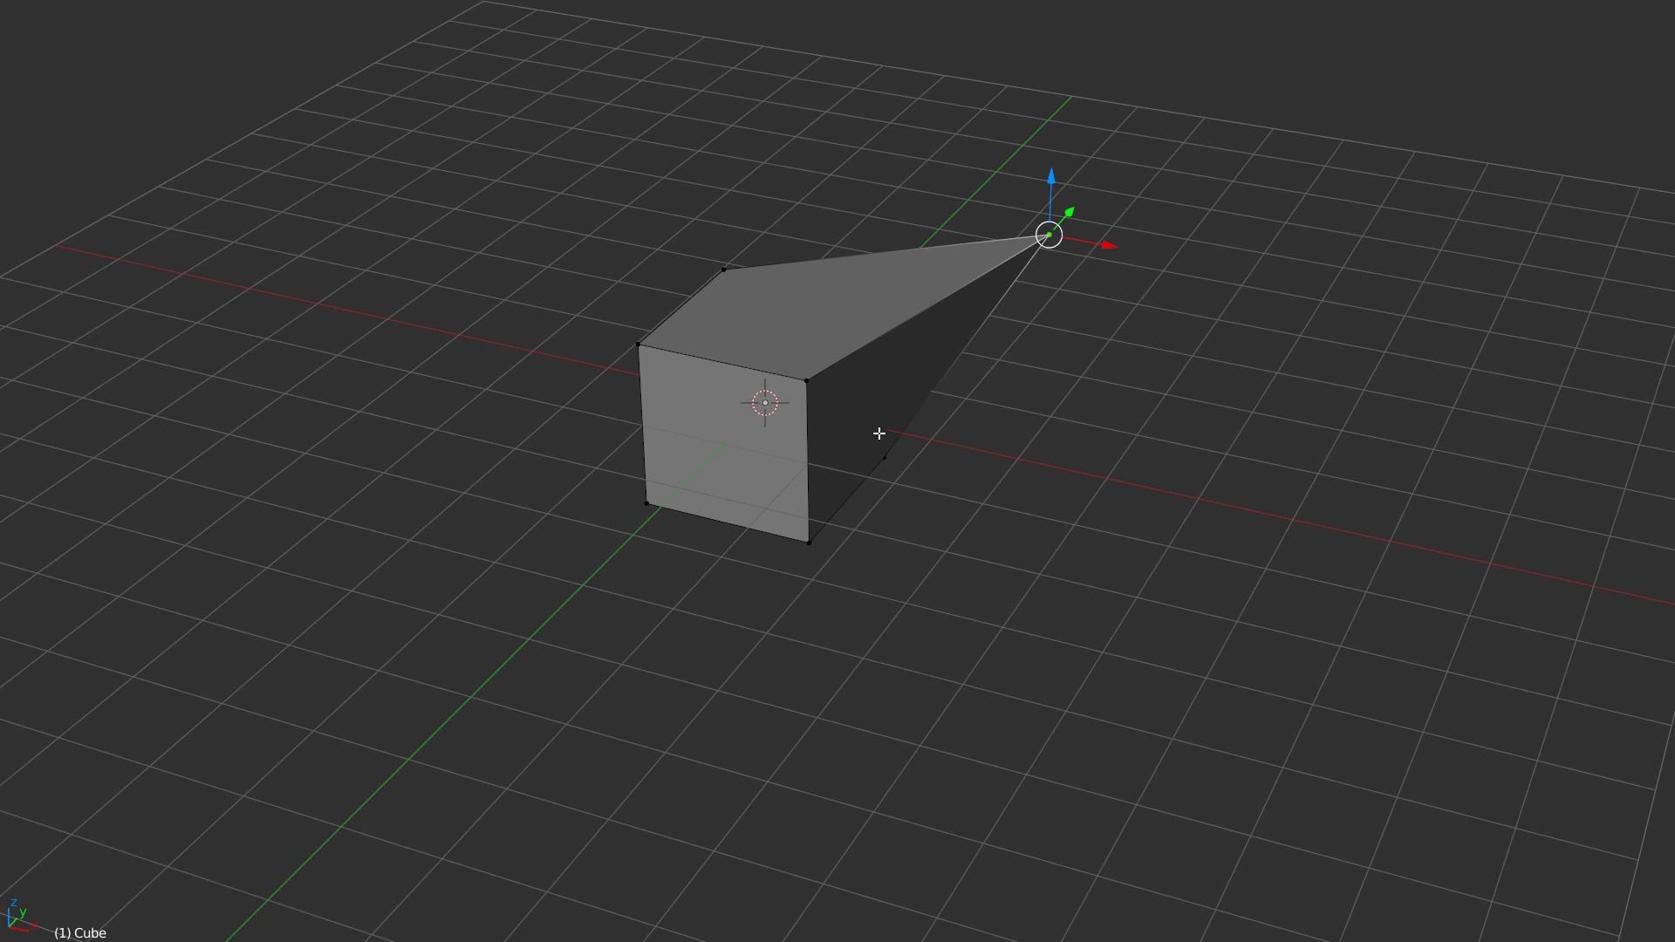
pyautogui.hotkey('shift', 'q')
pyautogui.click(871, 602)
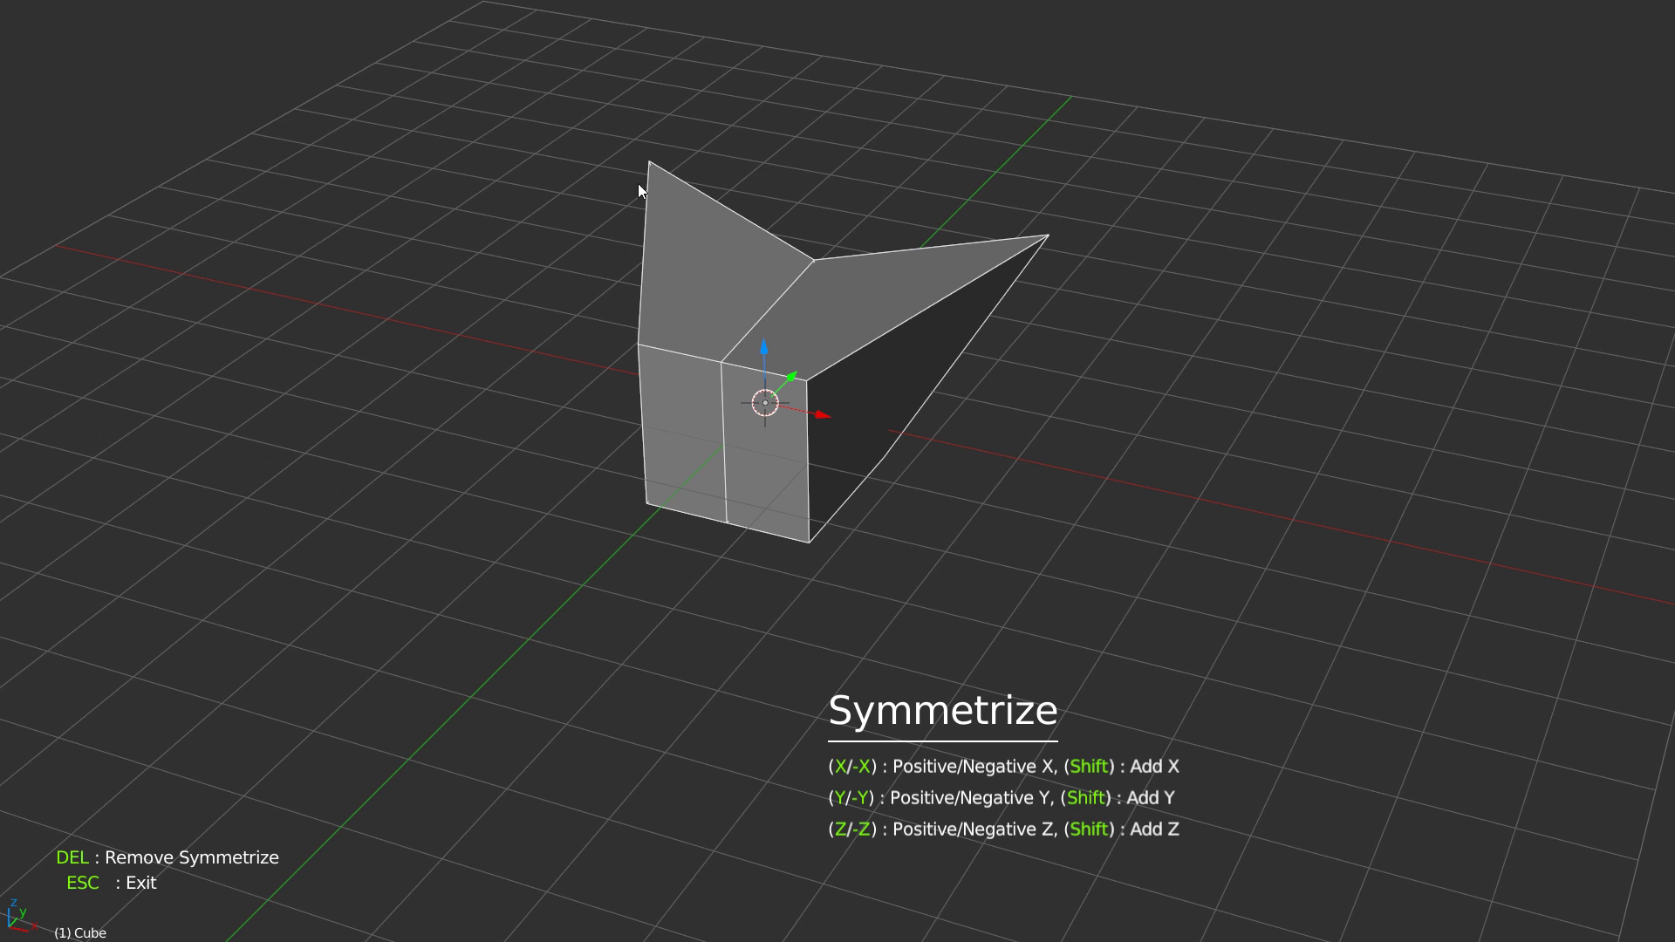
pyautogui.press('x')
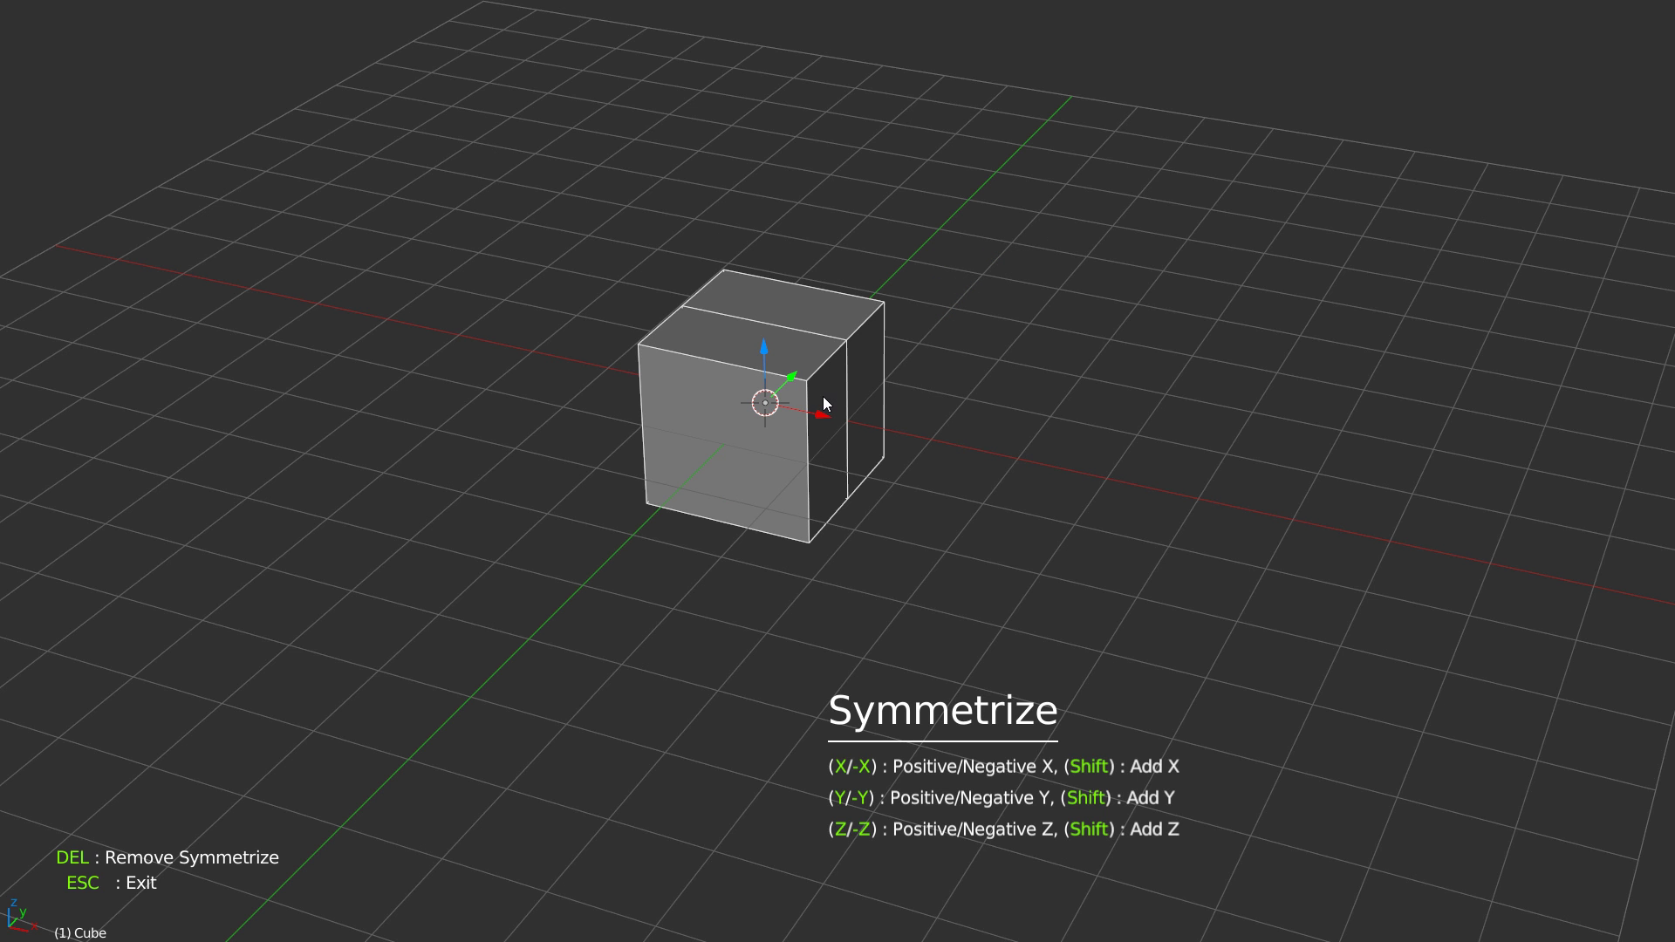
pyautogui.press('y')
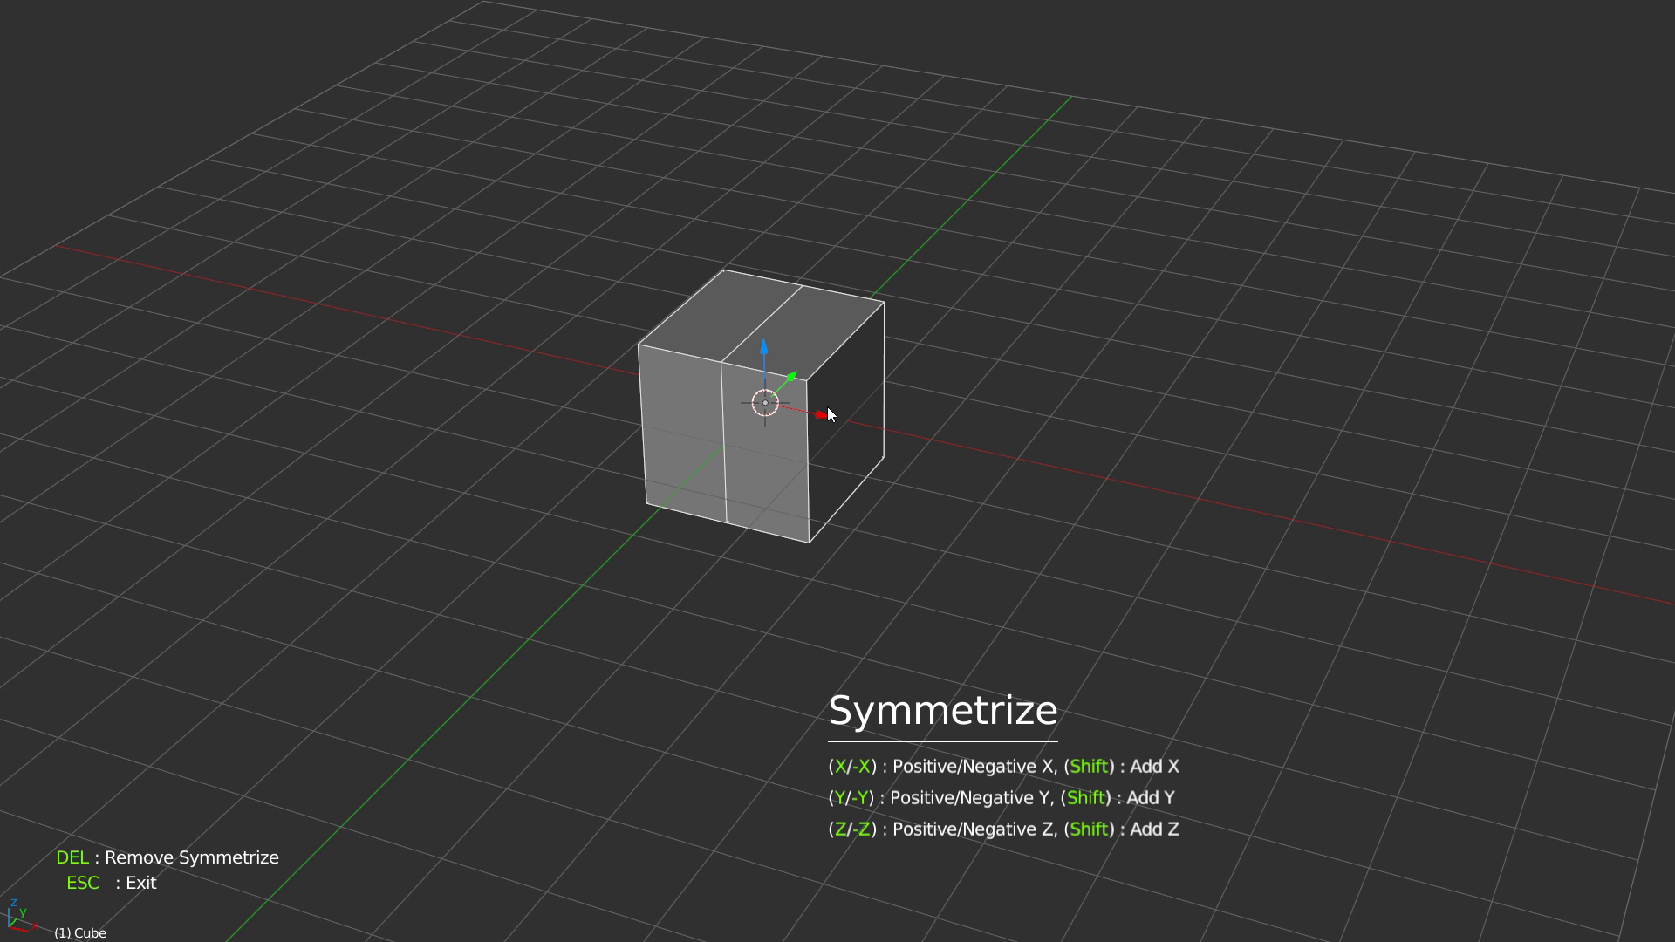
pyautogui.press('Escape')
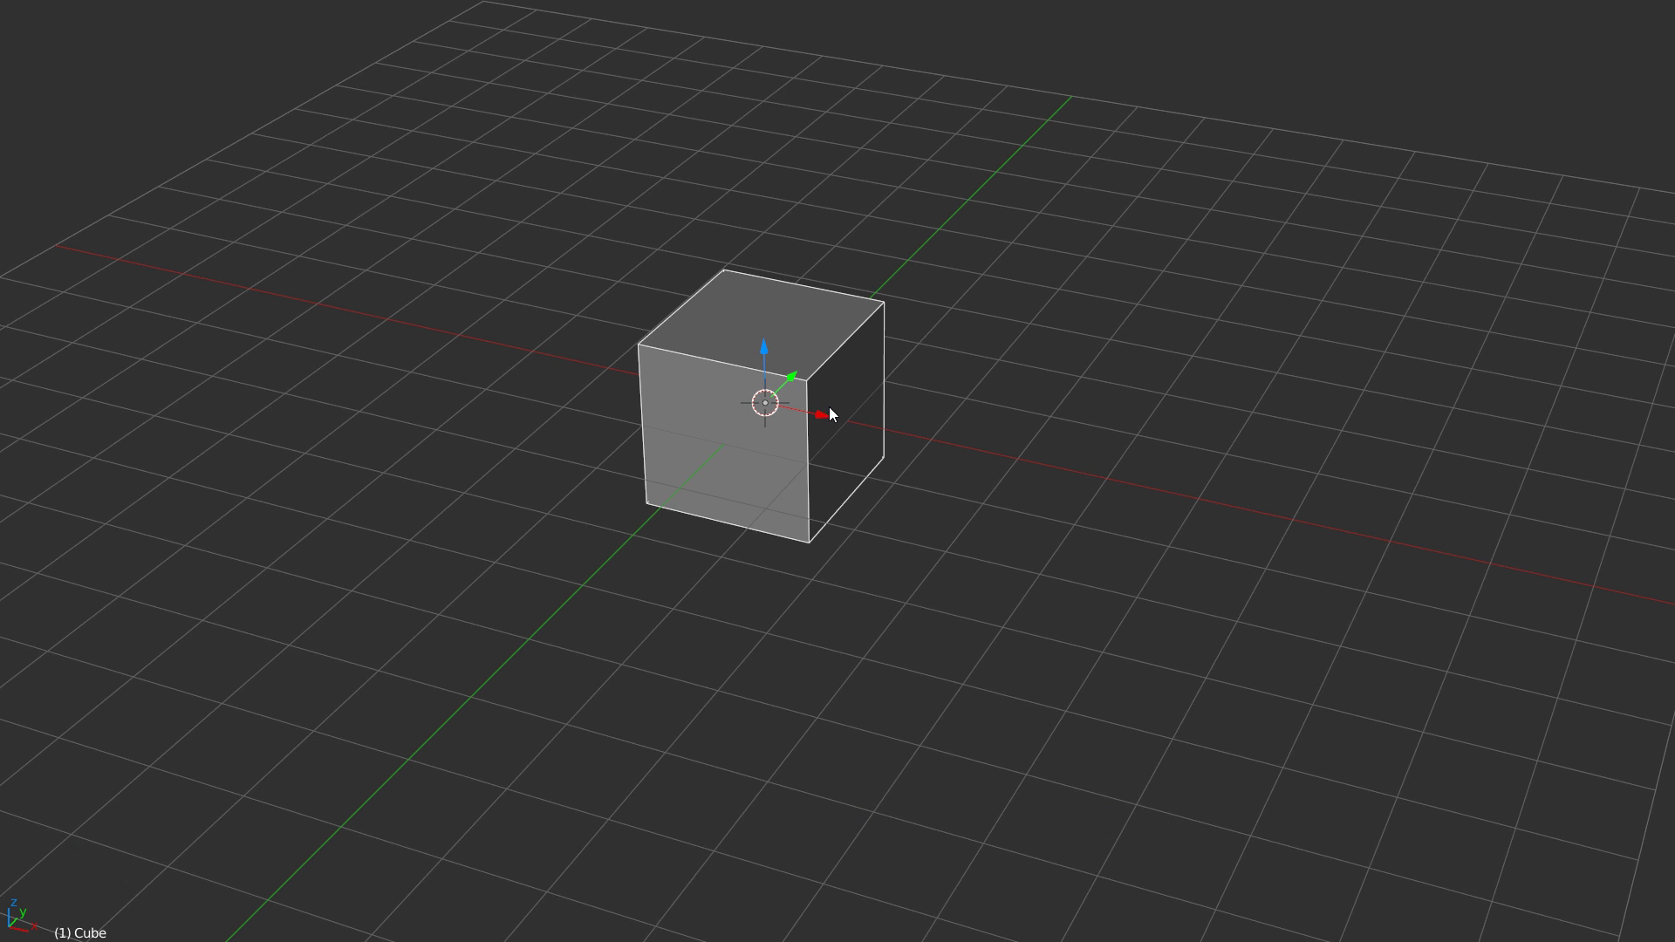
# Step: Pull the same corner vertex outward again, try Symmetrize along Y and Z, and remove the symmetry
pyautogui.press('Tab')
pyautogui.moveTo(886, 300); pyautogui.dragTo(1053, 190, button='right')
pyautogui.press('q')
pyautogui.click(903, 541)
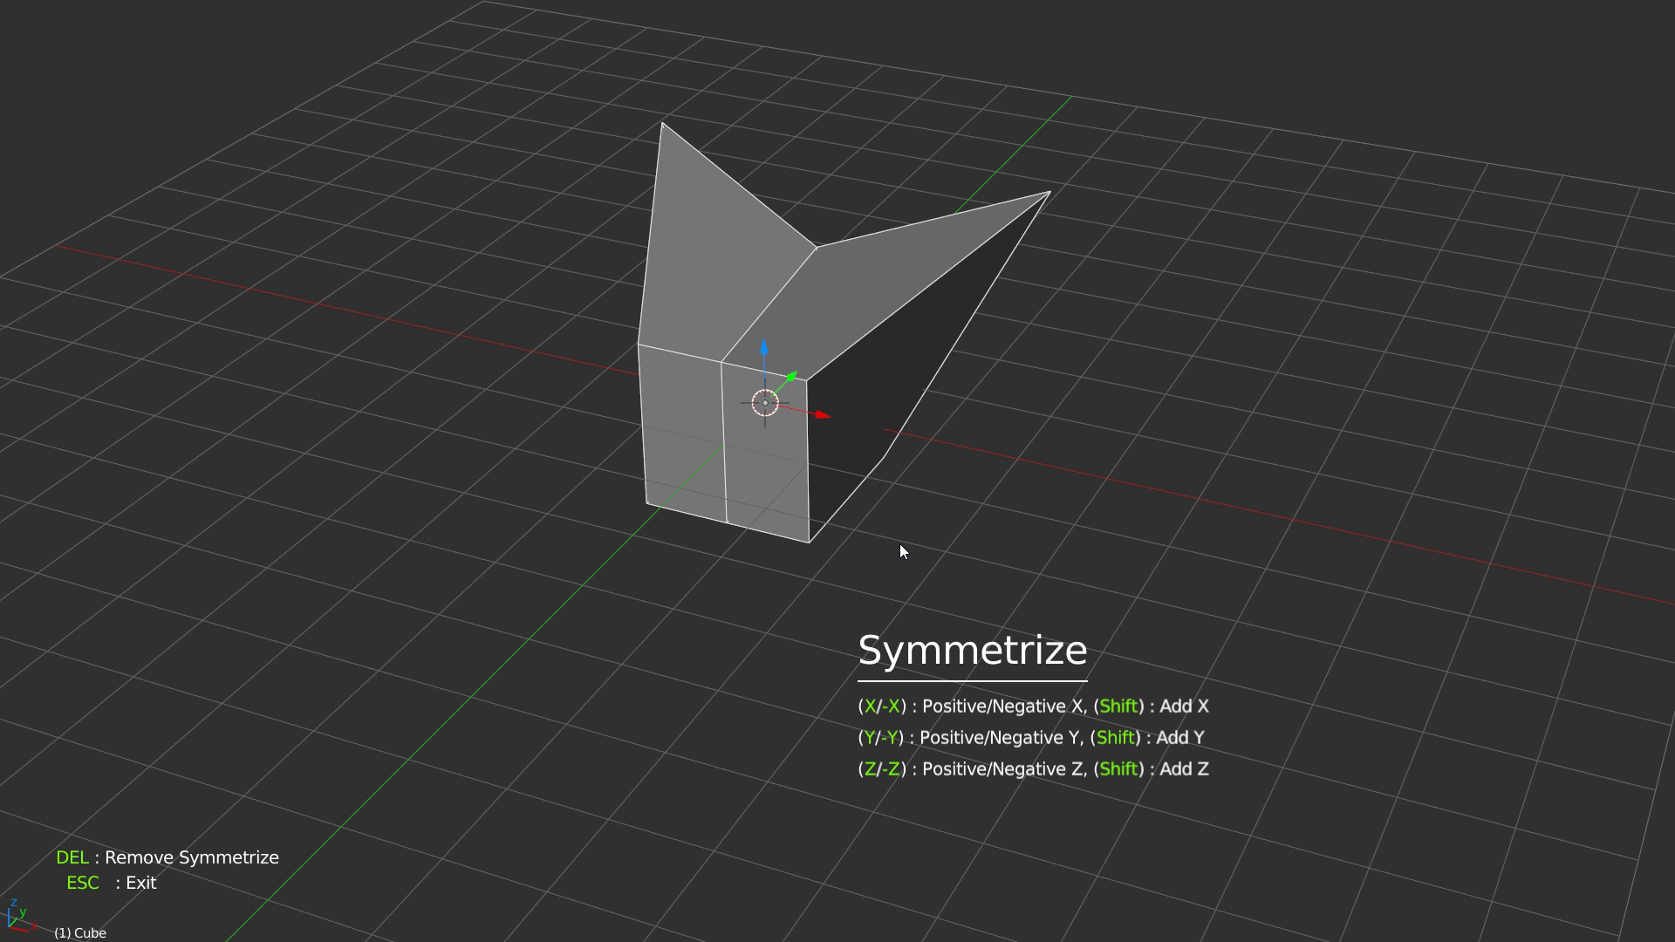
pyautogui.press('y')
pyautogui.press('z')
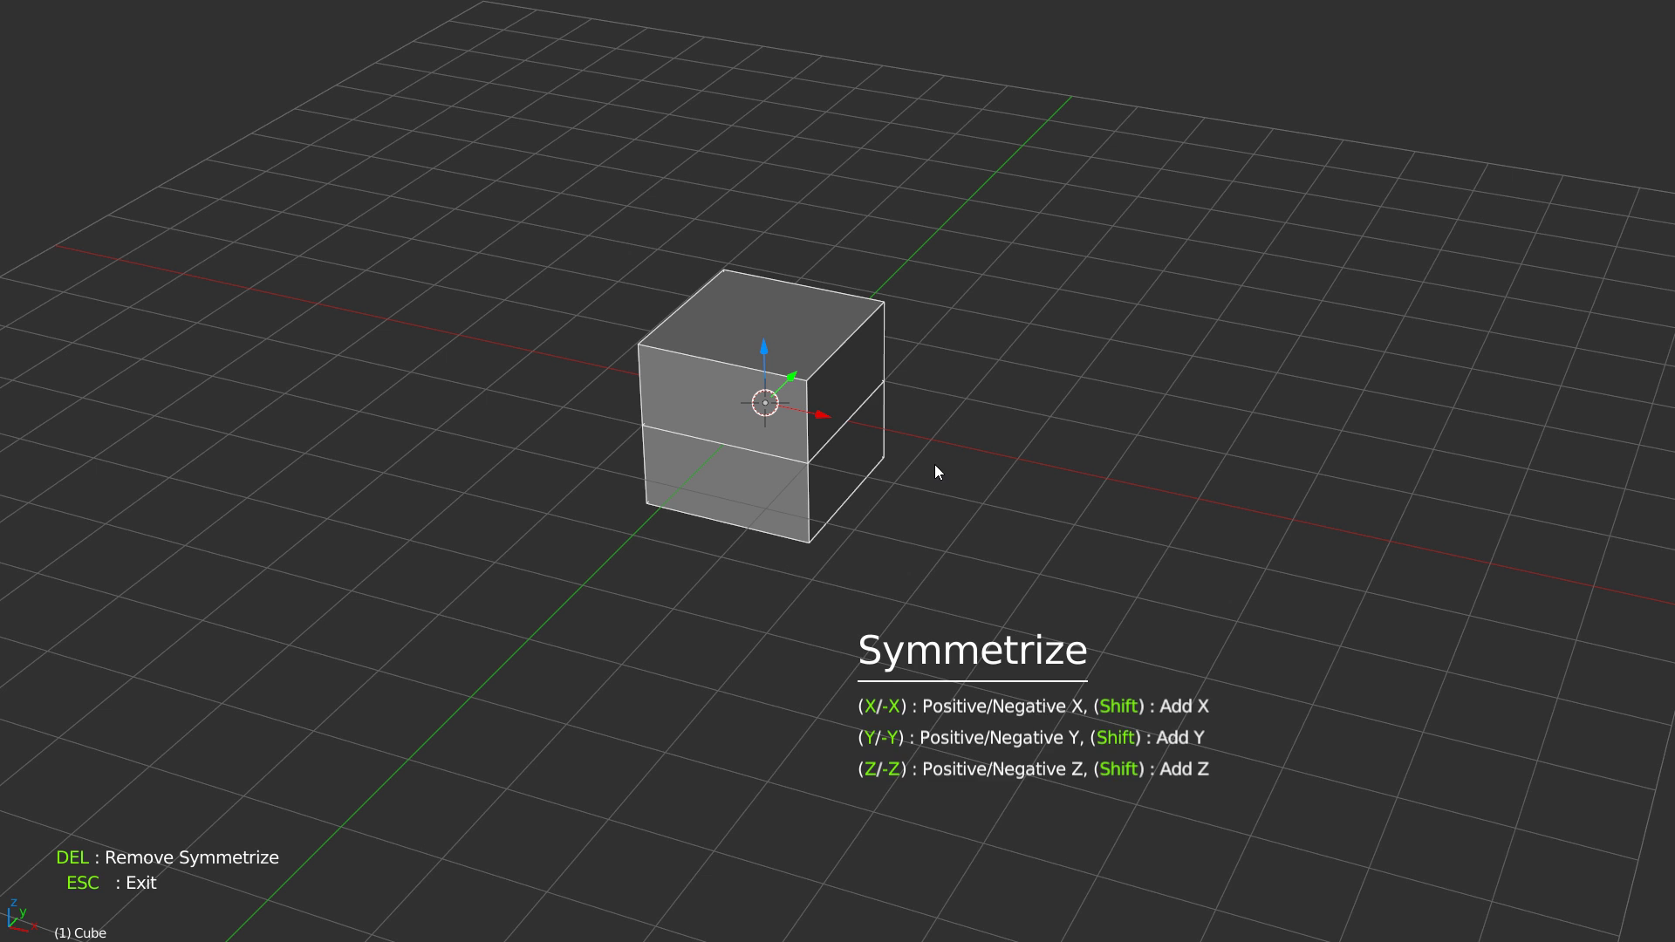
pyautogui.press('Delete')
# Step: Stretch the cube's far upper corner vertex up and outward in Edit Mode
pyautogui.moveTo(843, 299); pyautogui.dragTo(840, 303, button='middle')
pyautogui.press('Tab')
pyautogui.moveTo(884, 302); pyautogui.dragTo(1049, 185)
pyautogui.press('Tab')
pyautogui.press('Tab')
pyautogui.press('Tab')
# Step: Symmetrize the stretched cube across X, and add the Y and Z symmetries to form a star-like shape
pyautogui.press('space')
pyautogui.click(963, 522)
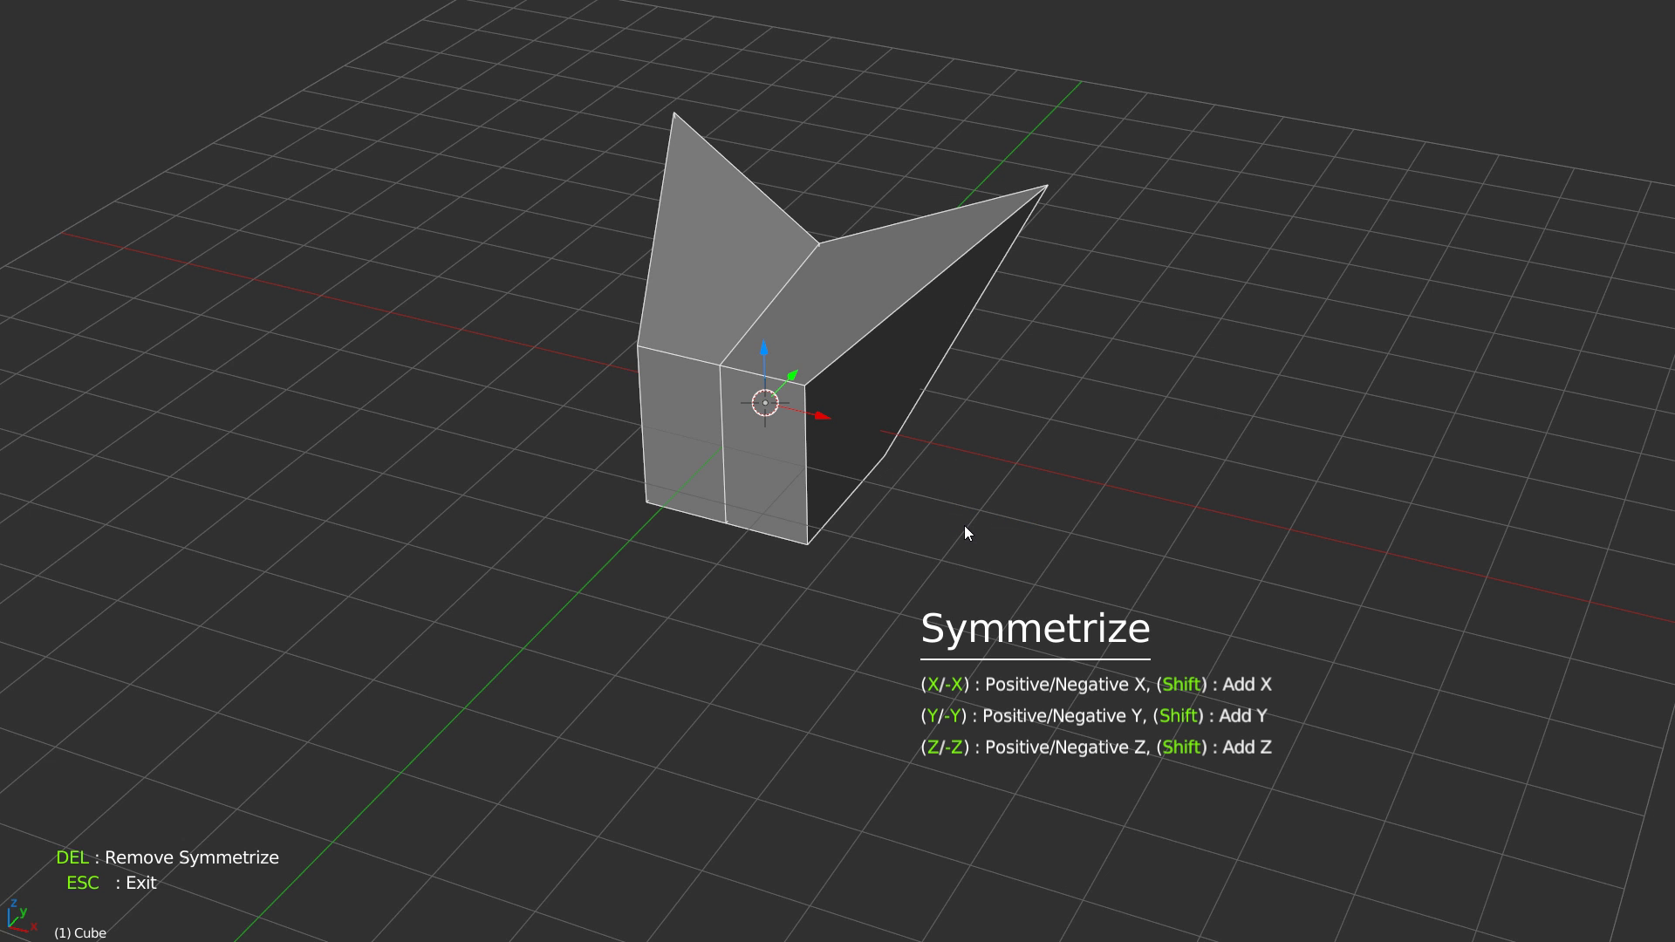
pyautogui.press('x')
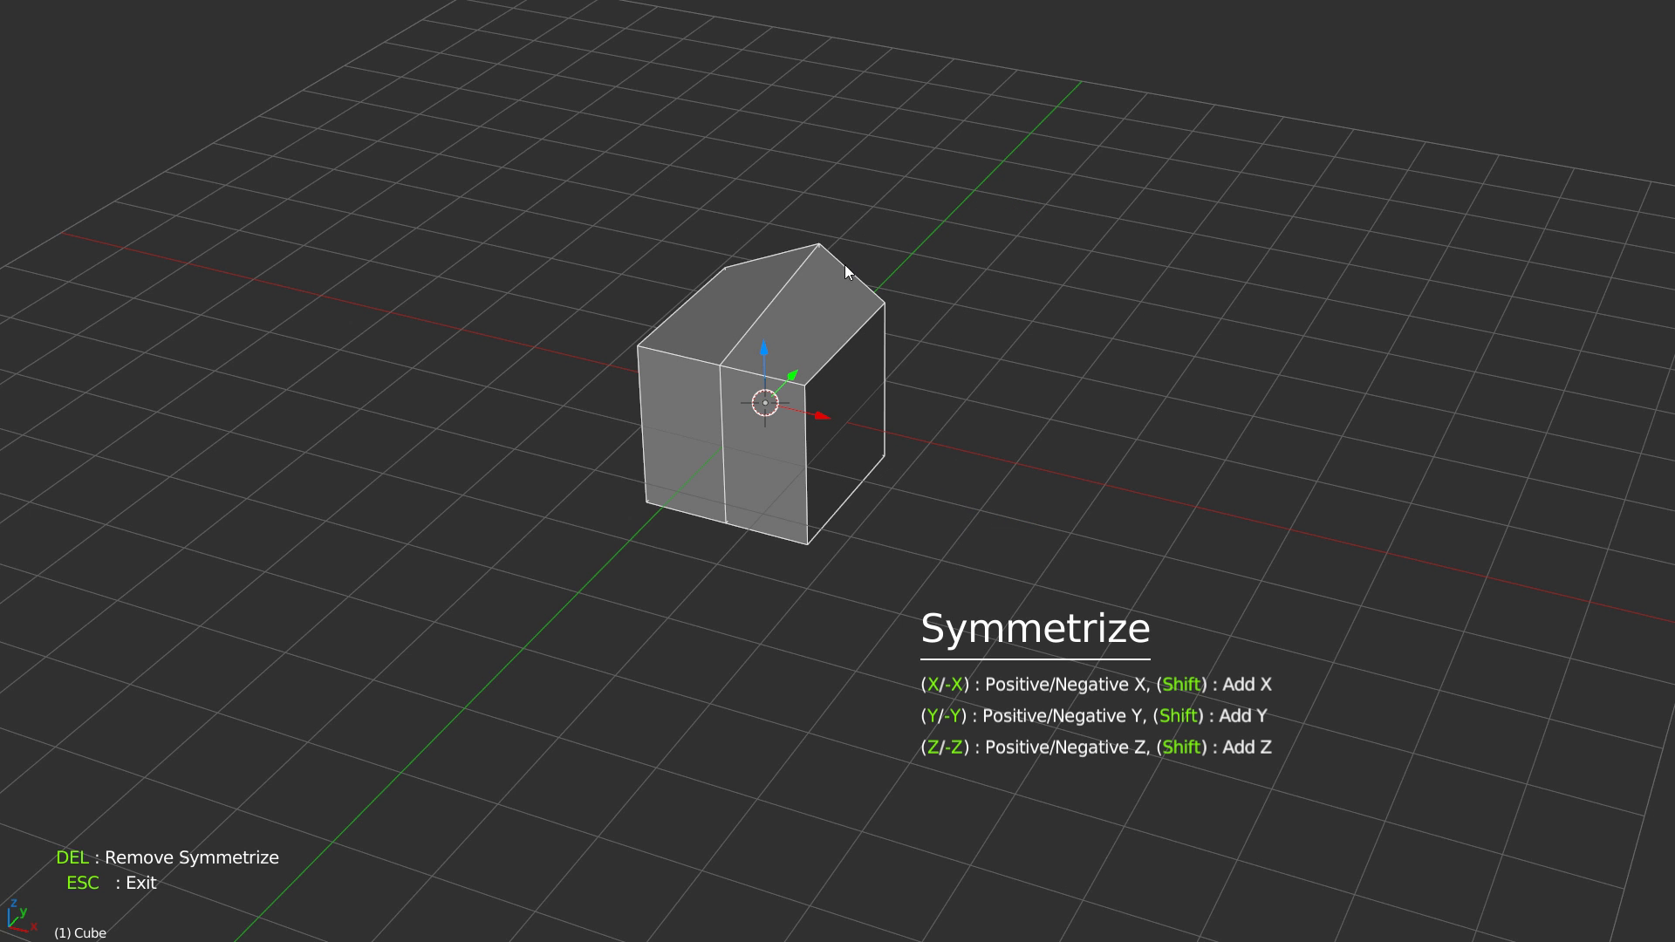
pyautogui.press('x')
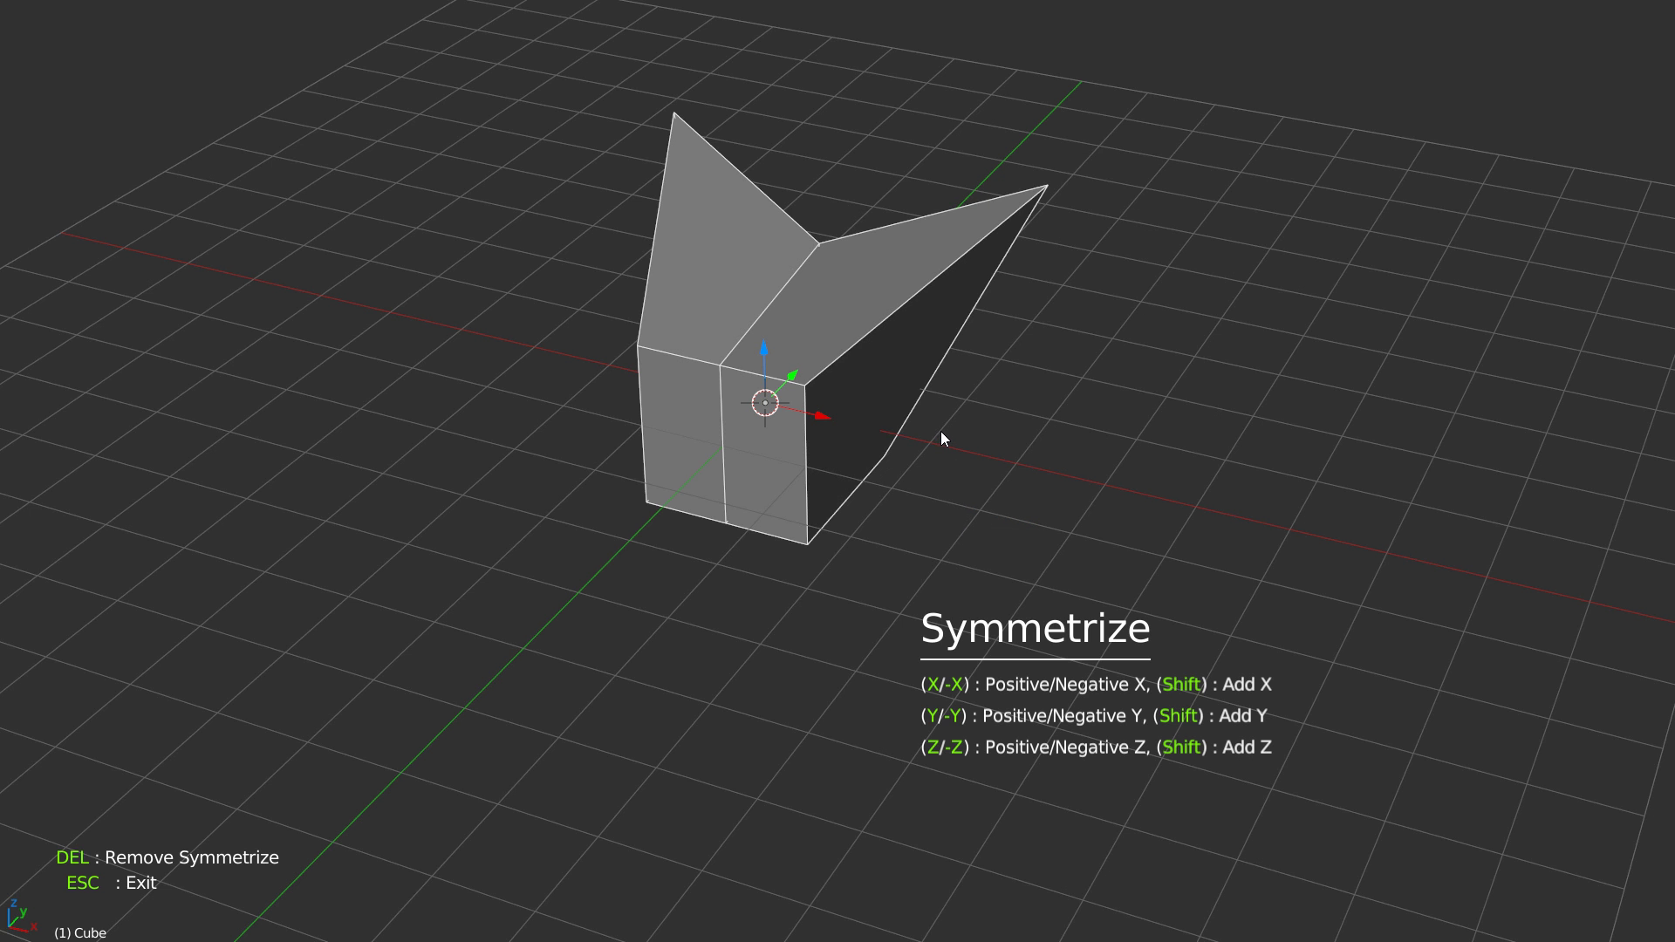
pyautogui.hotkey('shift', 'y')
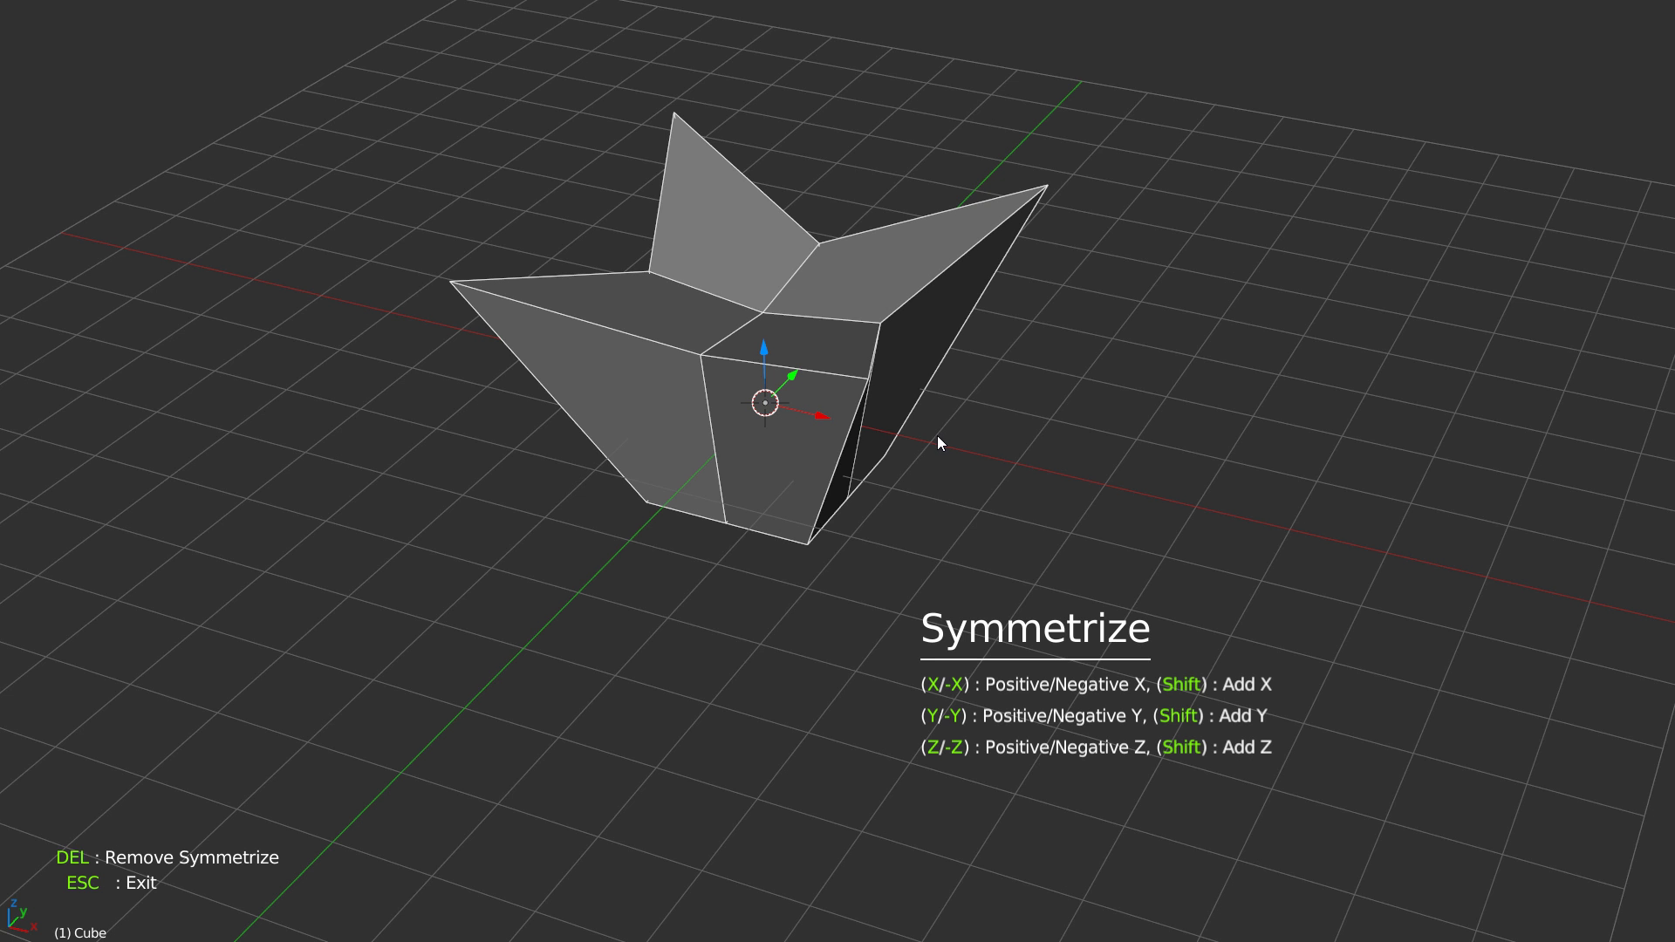
pyautogui.hotkey('shift', 'z')
pyautogui.moveTo(938, 434)
pyautogui.mouseDown(button='middle')
pyautogui.moveTo(944, 393)
pyautogui.moveTo(944, 407)
pyautogui.mouseUp(button='middle')
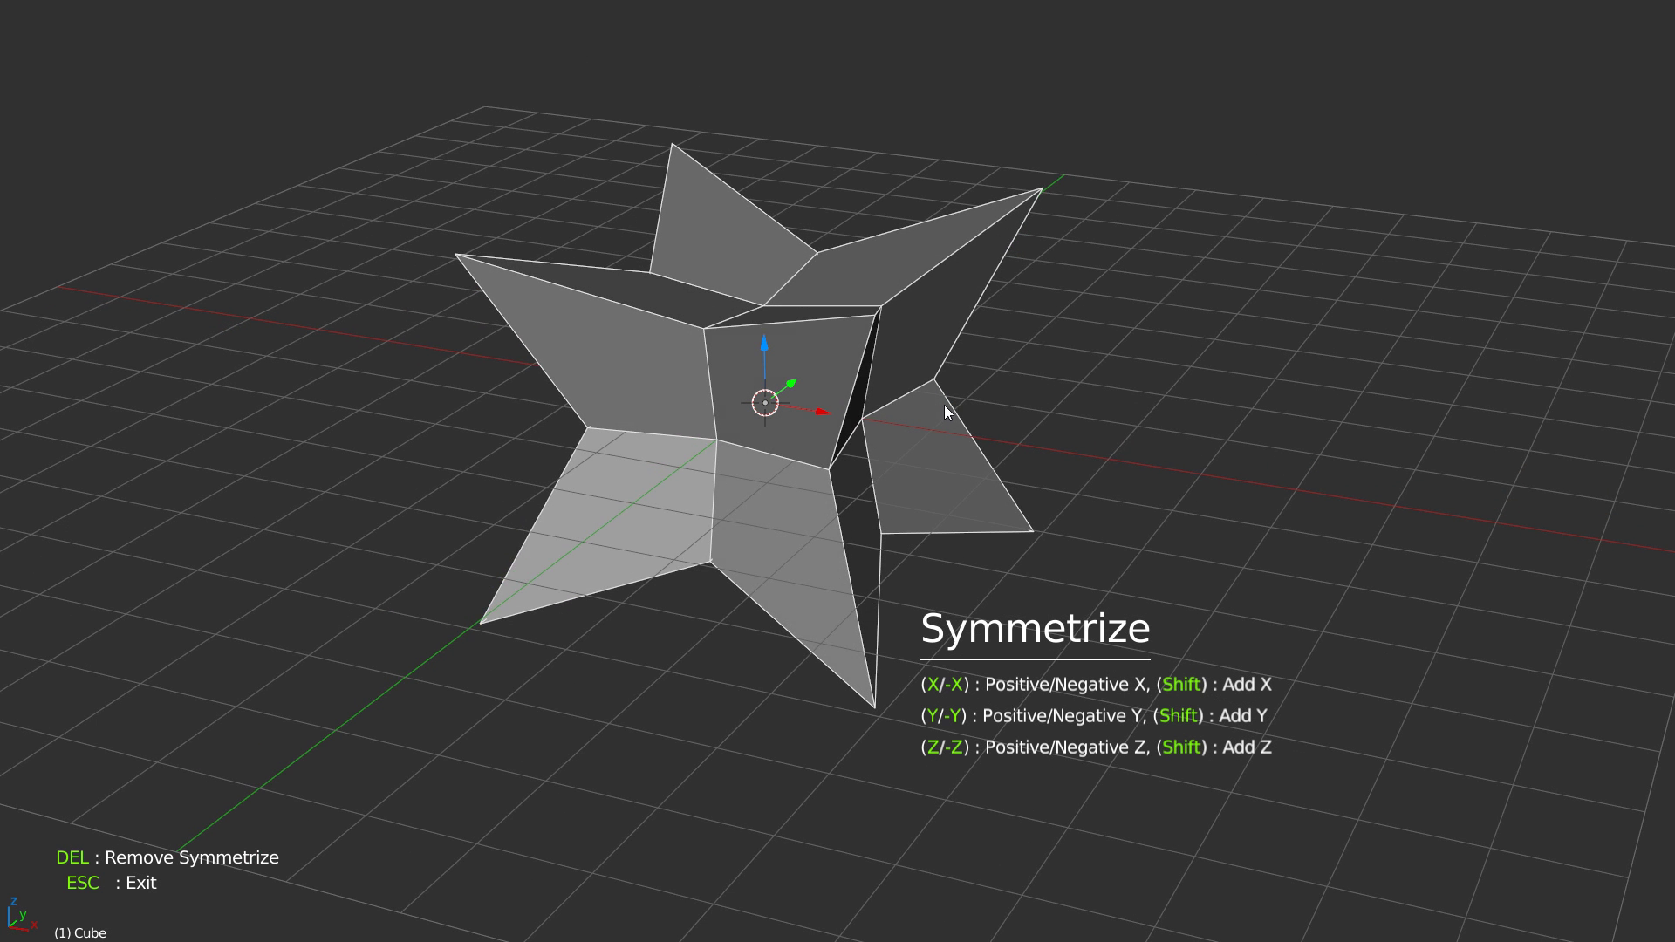
# Step: Try Symmetrize across Z and X on the star-like shape, and remove the symmetry
pyautogui.press('z')
pyautogui.press('x')
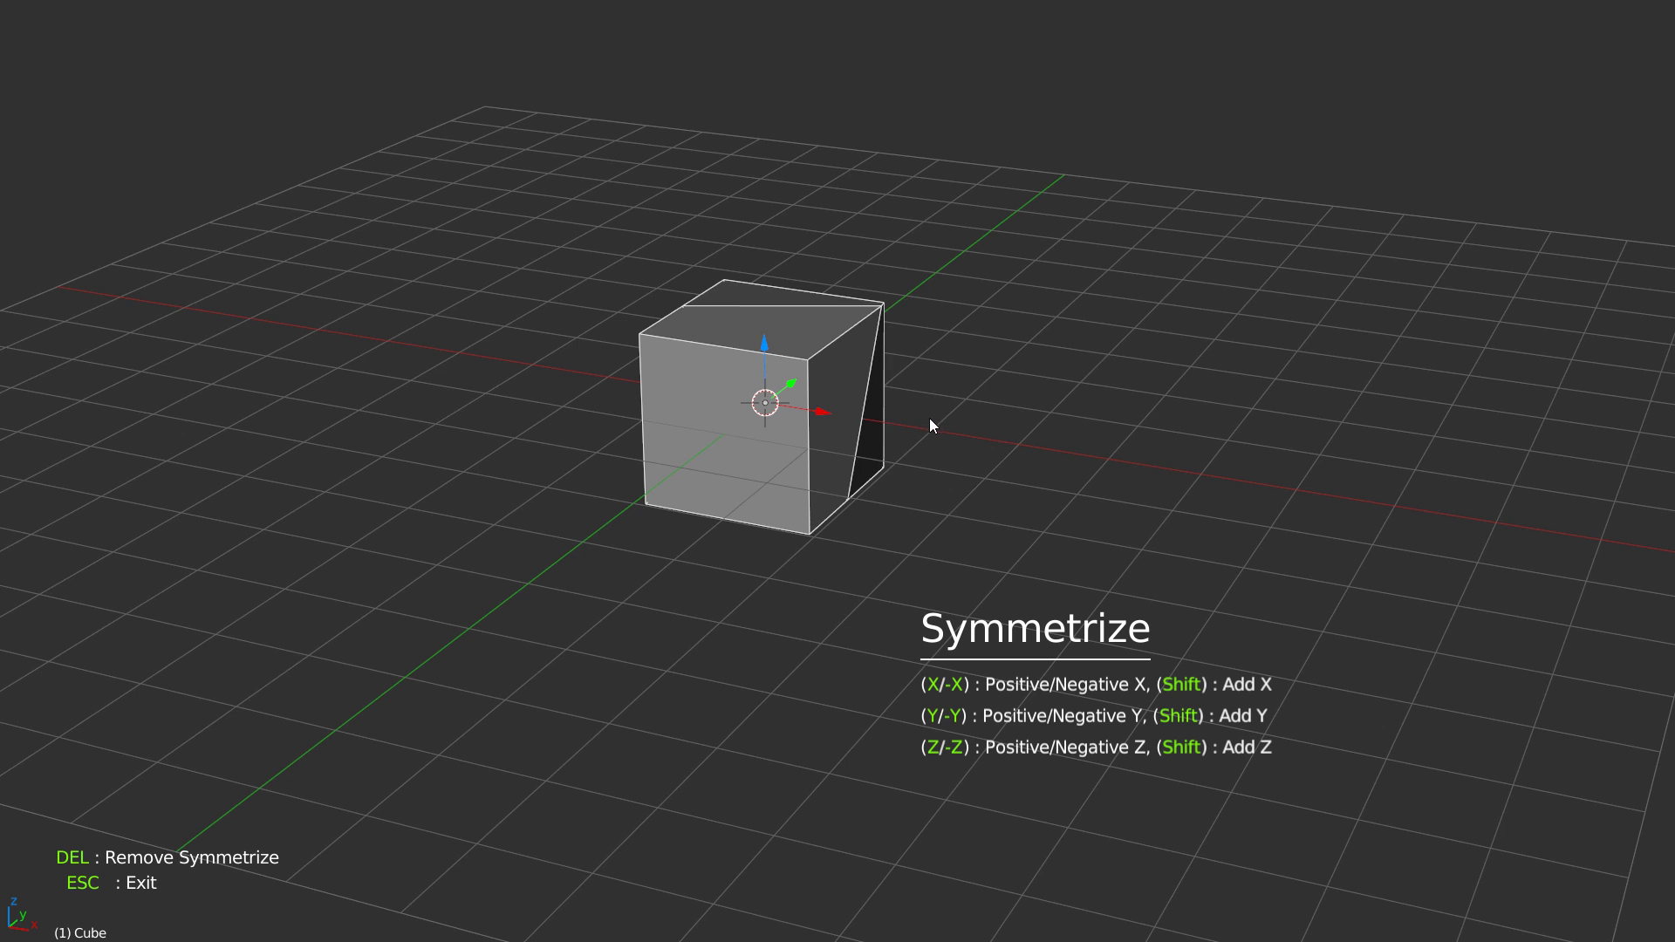
pyautogui.press('x')
pyautogui.moveTo(898, 396); pyautogui.dragTo(948, 182, button='middle')
pyautogui.press('Delete')
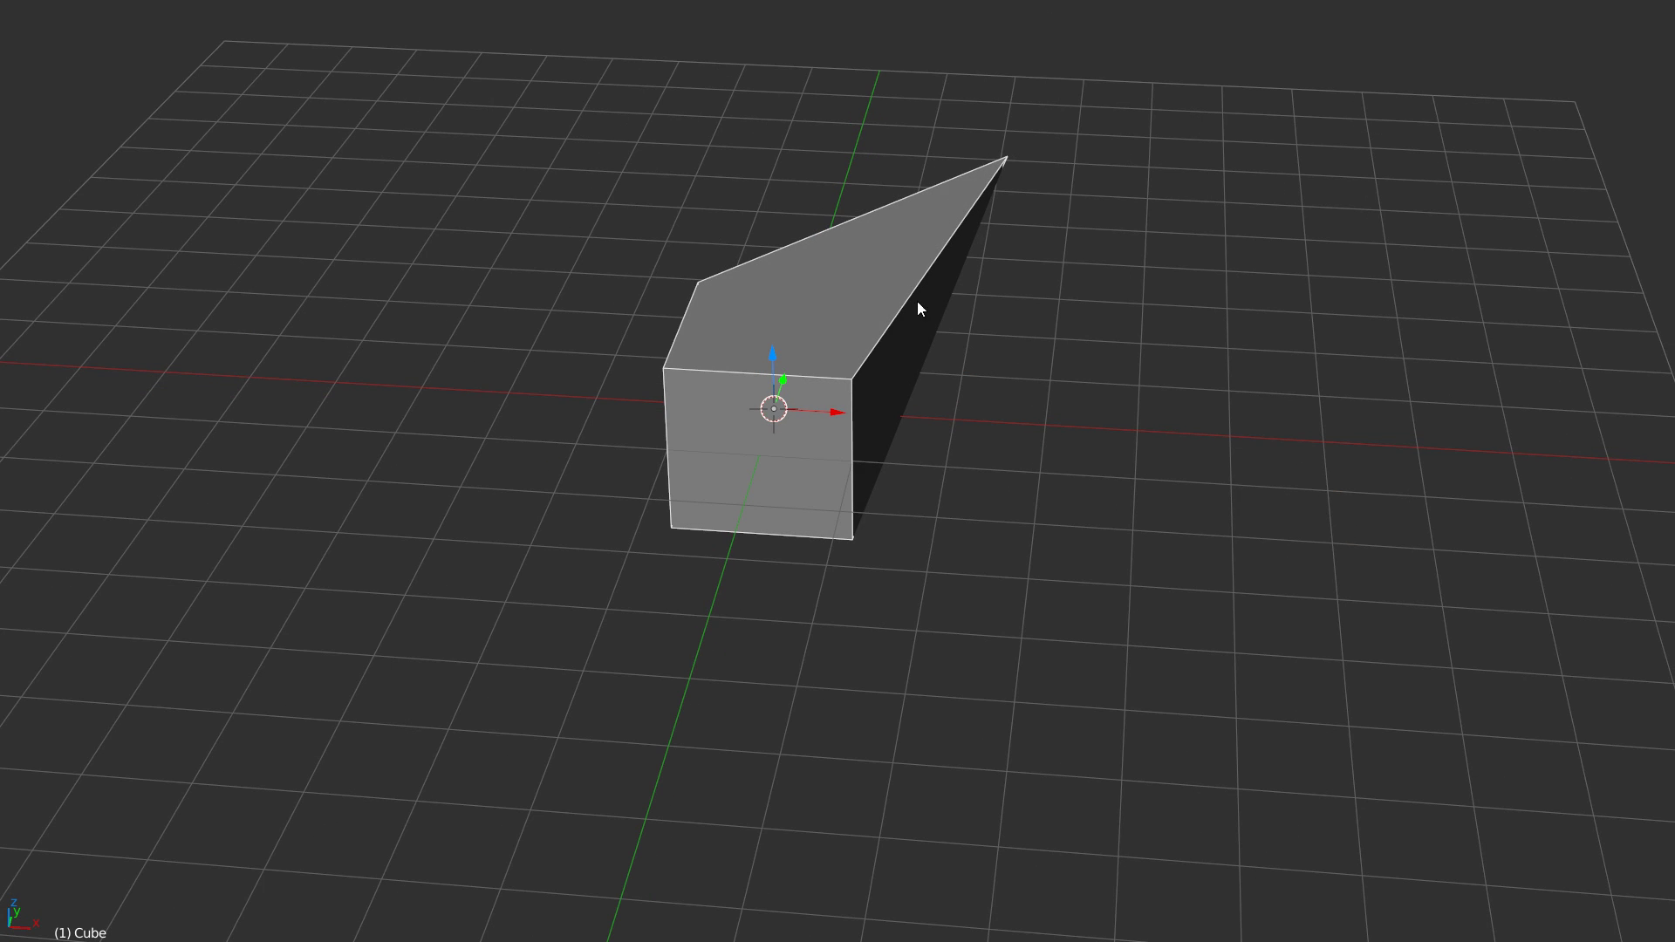
# Step: Symmetrize the stretched cube across X, Y and Z into a star-like shape and inspect it from several angles
pyautogui.press('w')
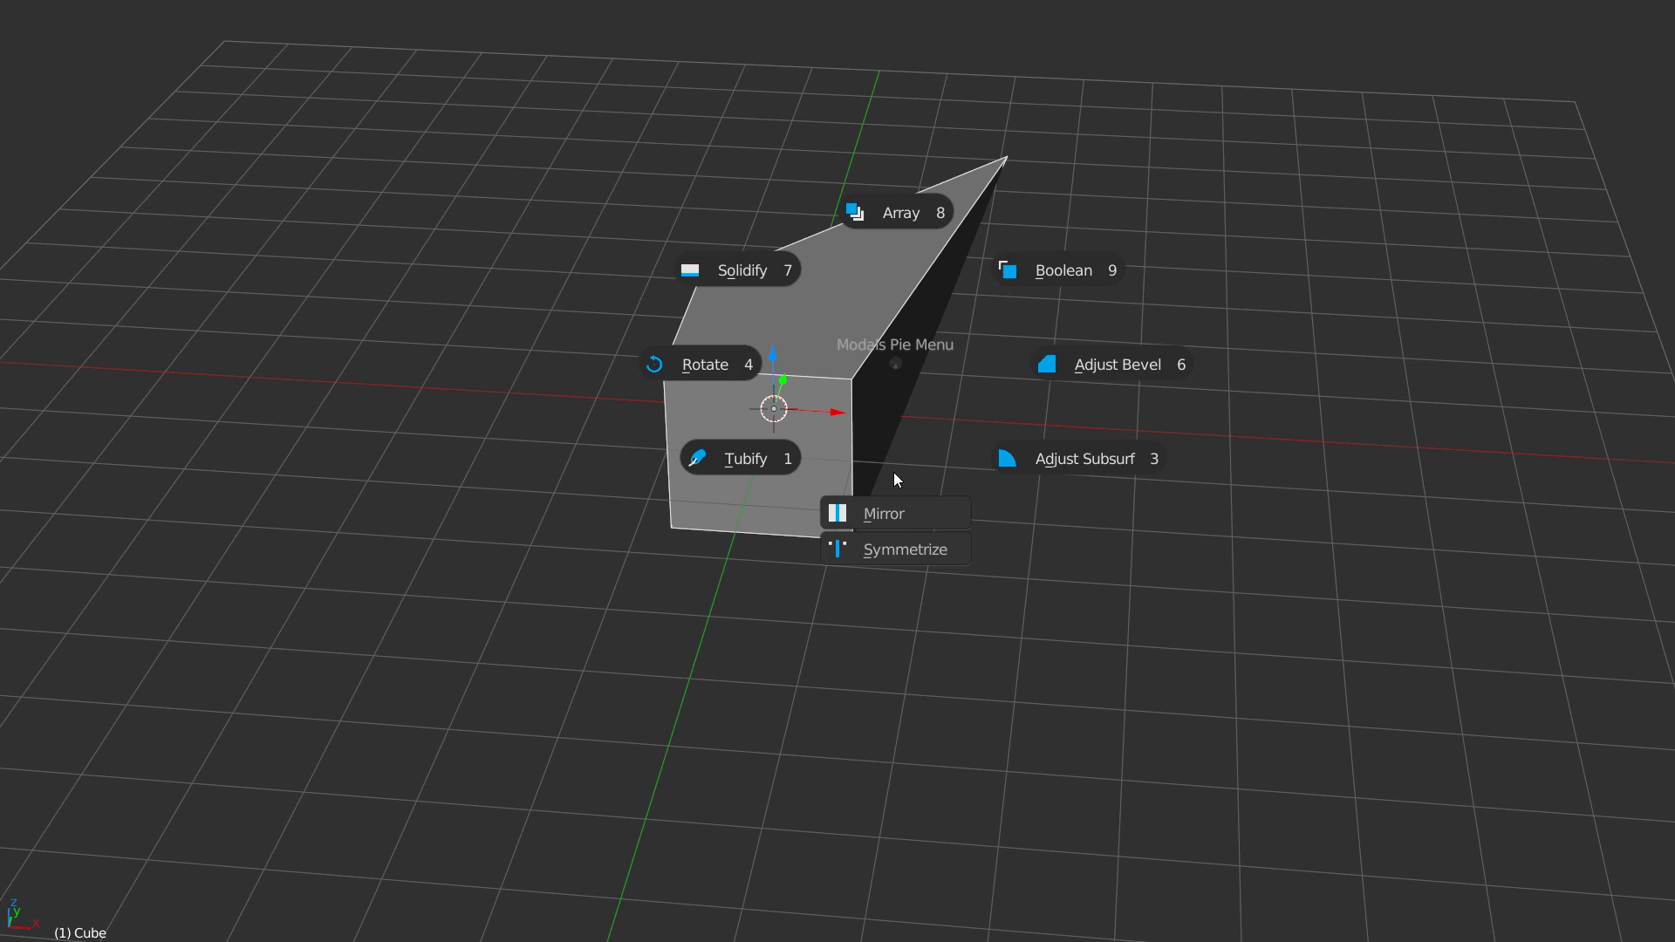
pyautogui.click(888, 548)
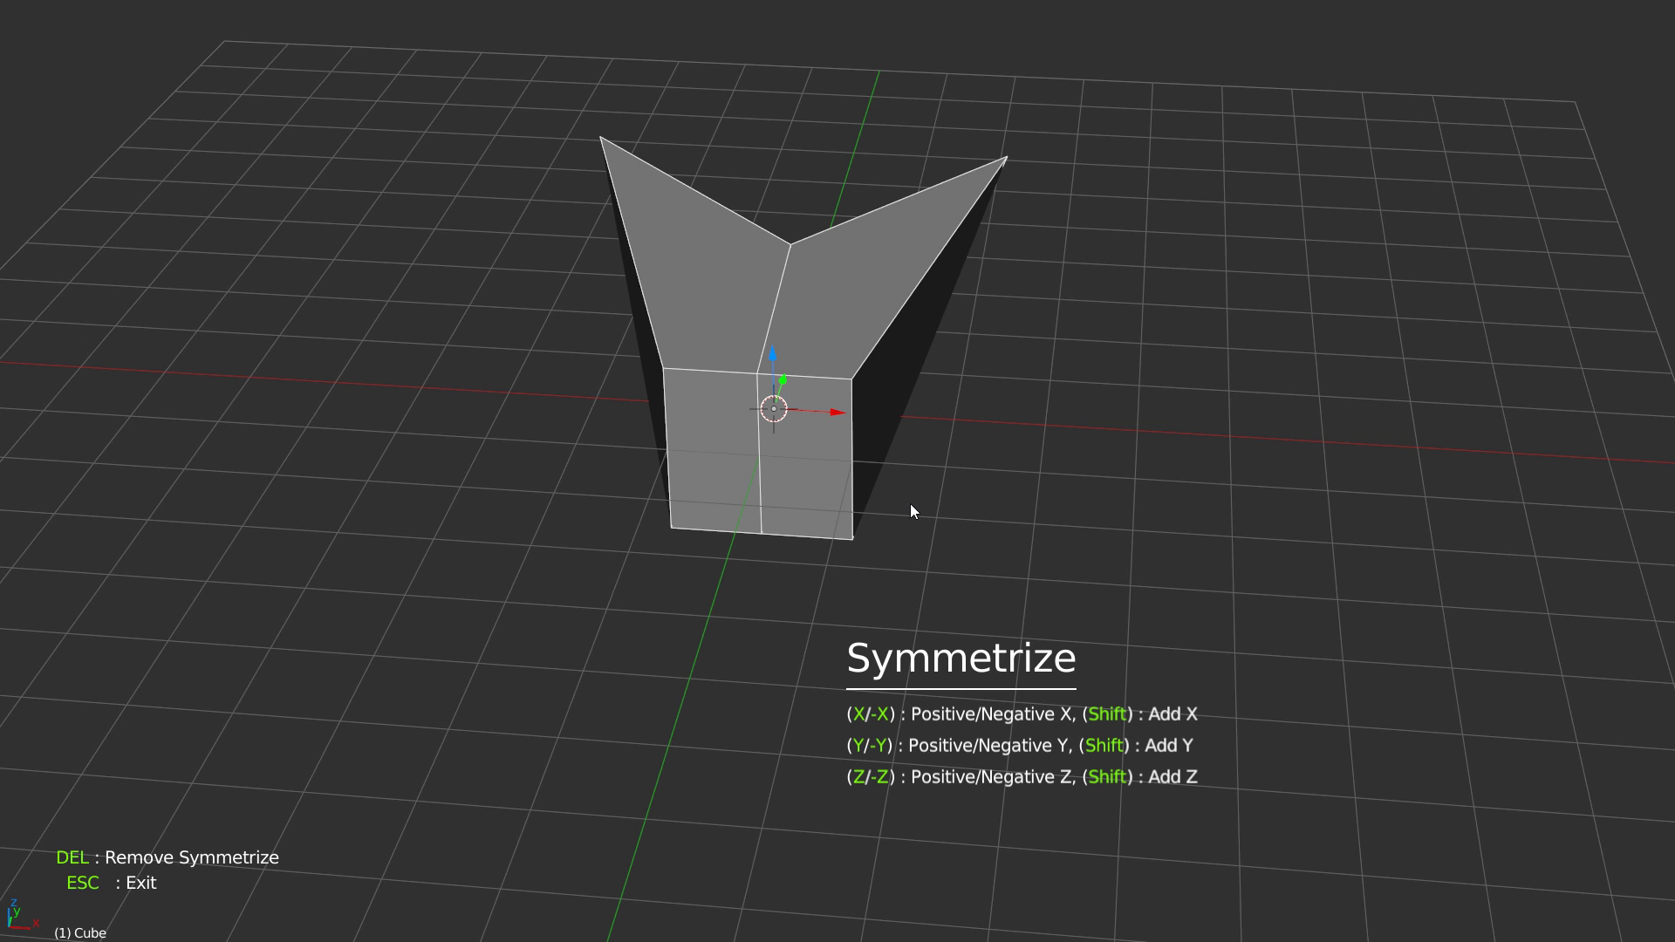
pyautogui.press('y')
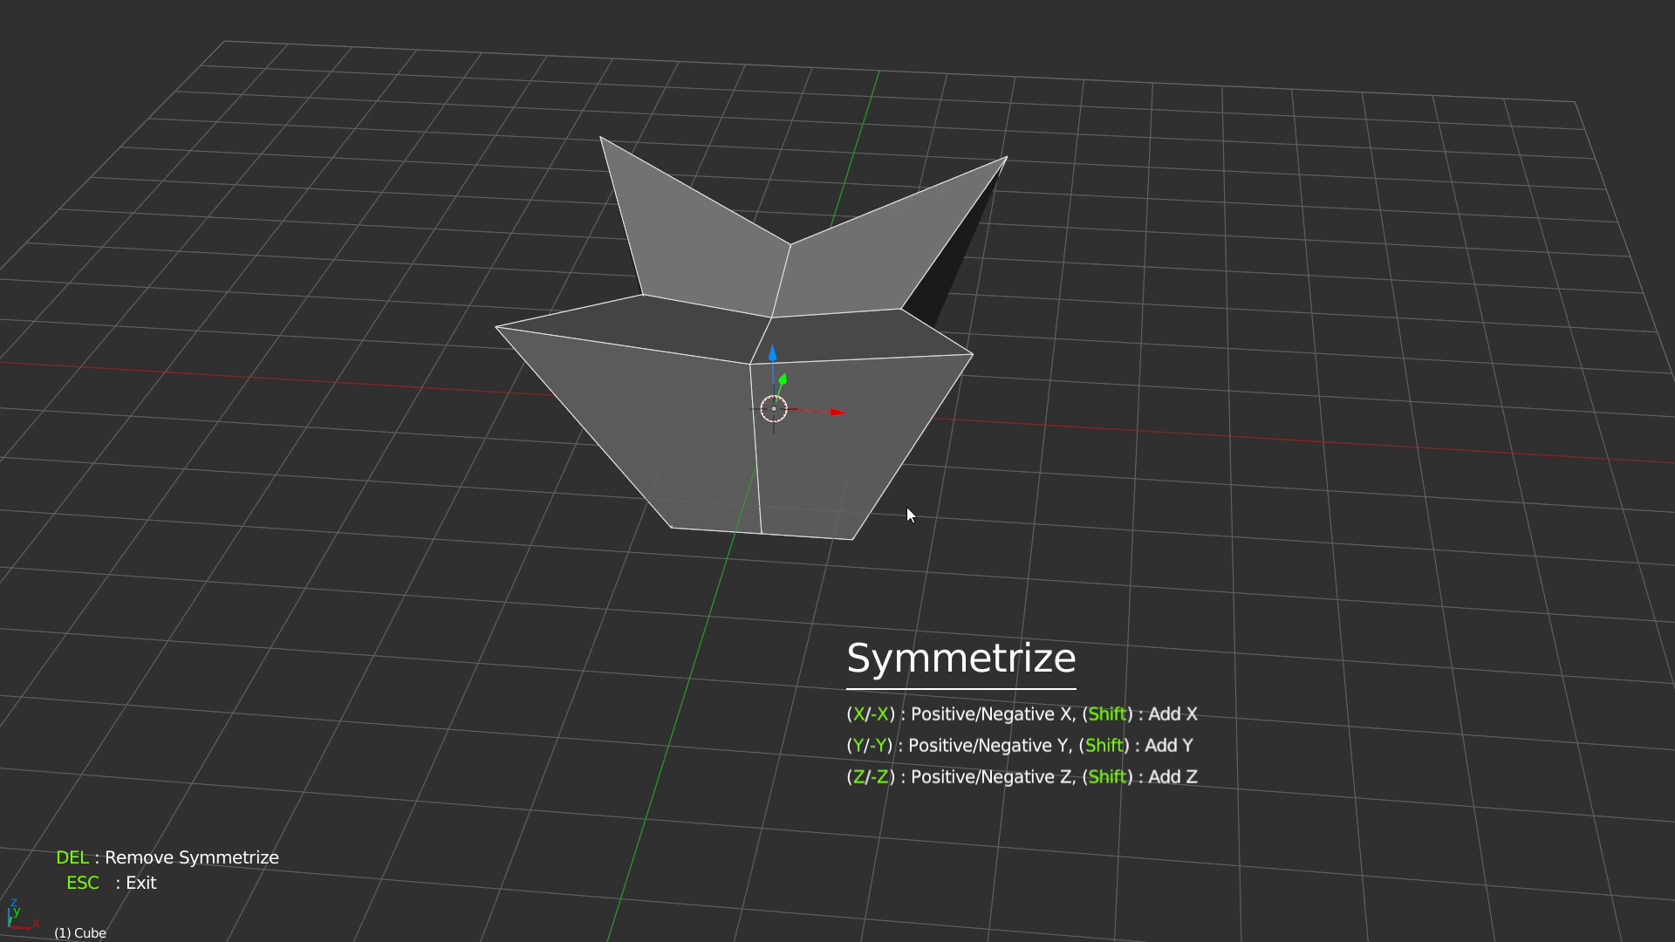
pyautogui.press('z')
pyautogui.moveTo(948, 431); pyautogui.dragTo(877, 423, button='middle')
pyautogui.press('Escape')
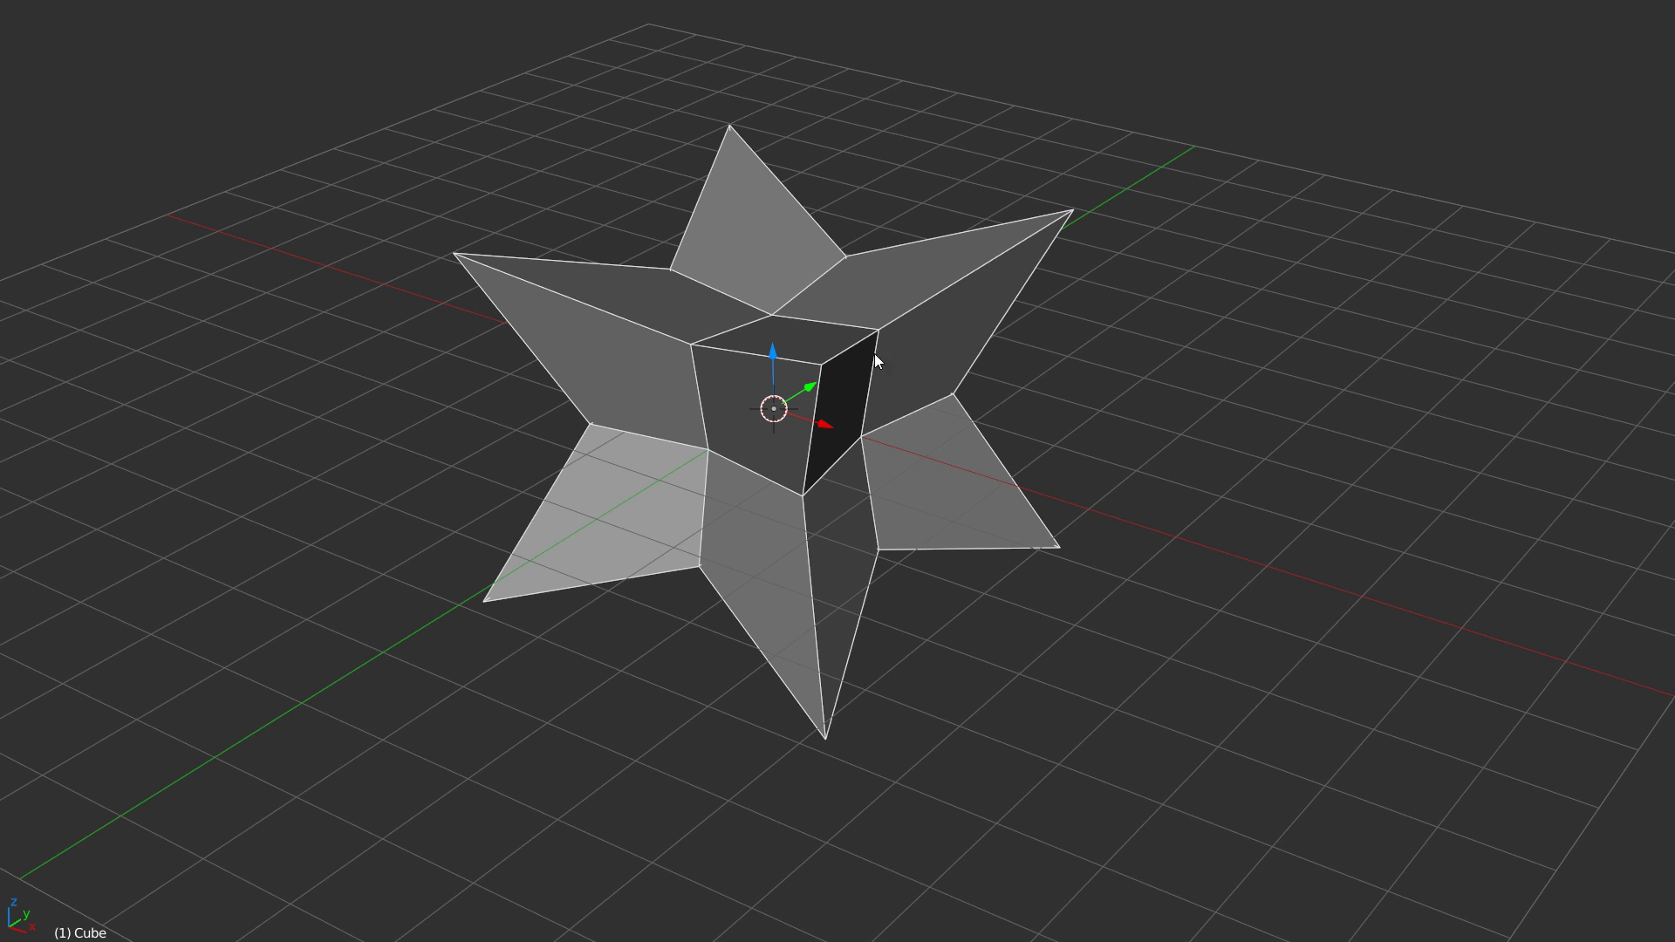
pyautogui.moveTo(709, 230); pyautogui.dragTo(750, 236, button='middle')
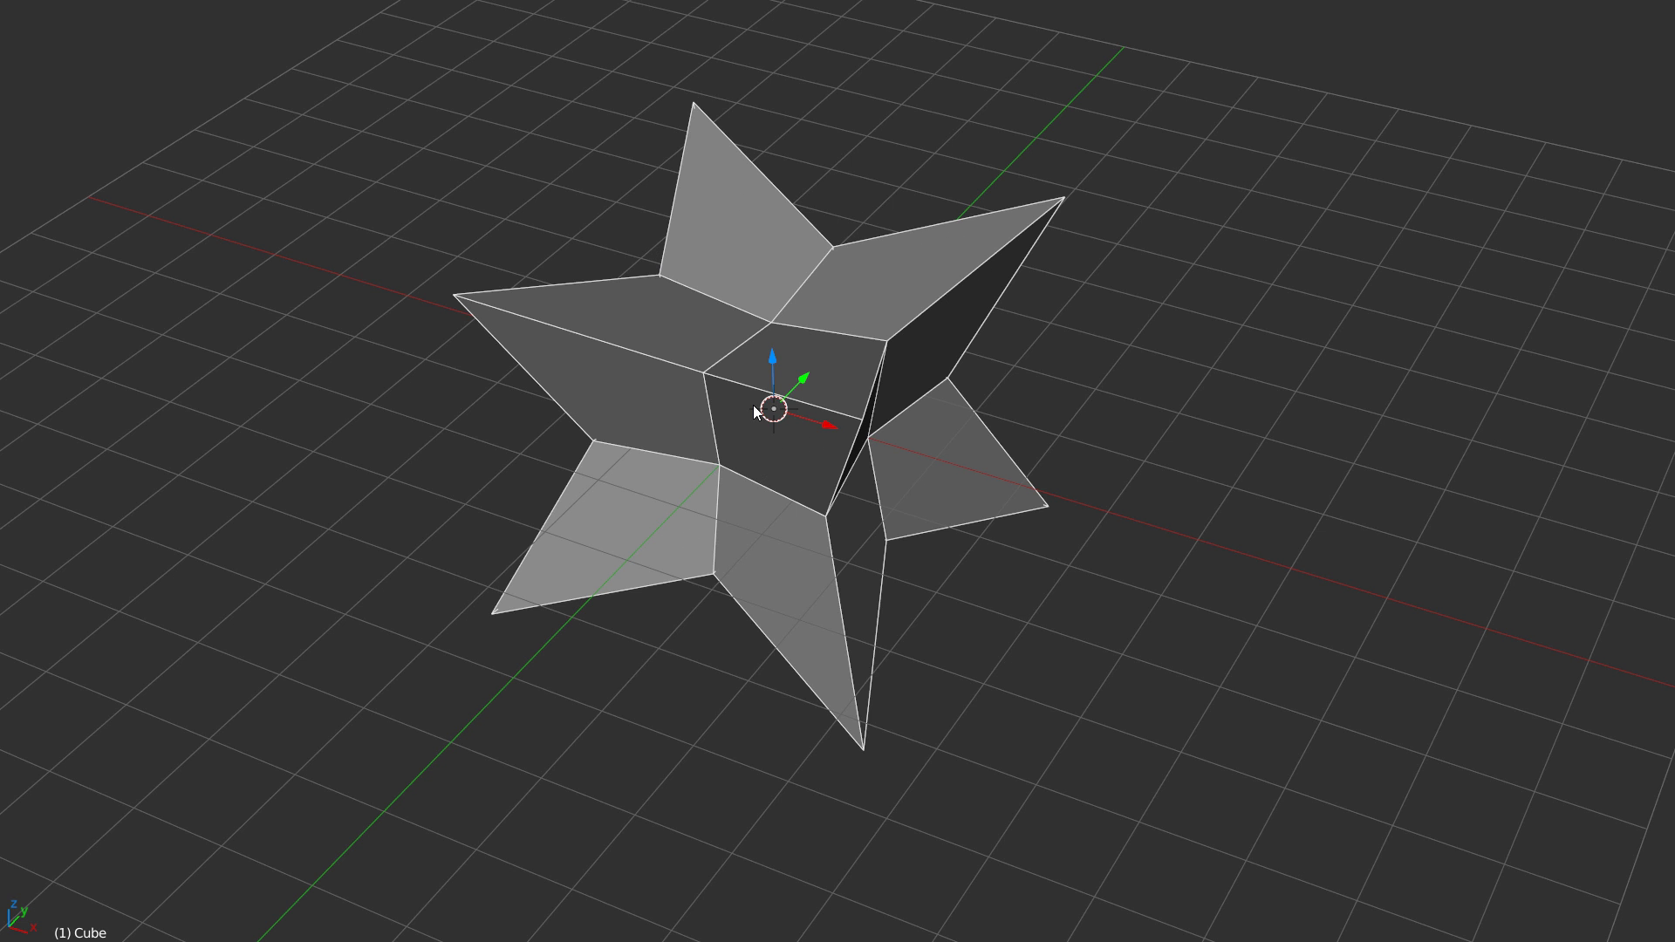
pyautogui.moveTo(756, 249); pyautogui.dragTo(822, 369, button='middle')
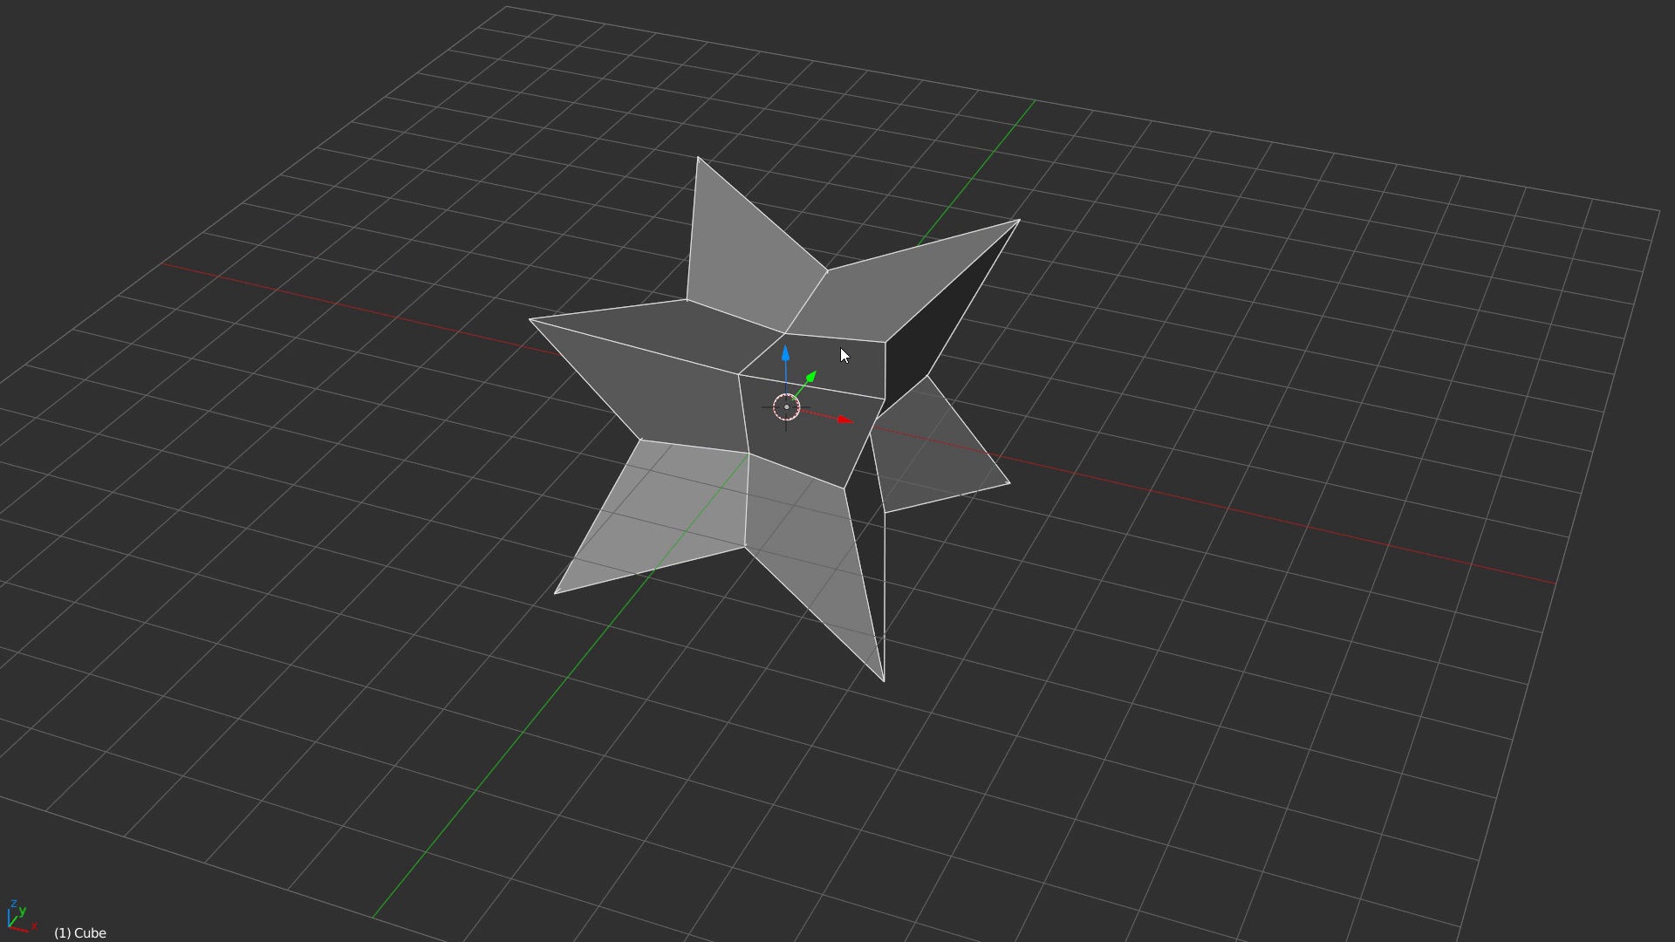
pyautogui.moveTo(824, 363)
pyautogui.mouseDown(button='middle')
pyautogui.moveTo(821, 381)
pyautogui.moveTo(844, 370)
pyautogui.moveTo(834, 392)
pyautogui.mouseUp(button='middle')
# Step: Delete the star-like object and add a new cube at the 3D cursor
pyautogui.press('x')
pyautogui.click(839, 404)
pyautogui.rightClick(840, 423)
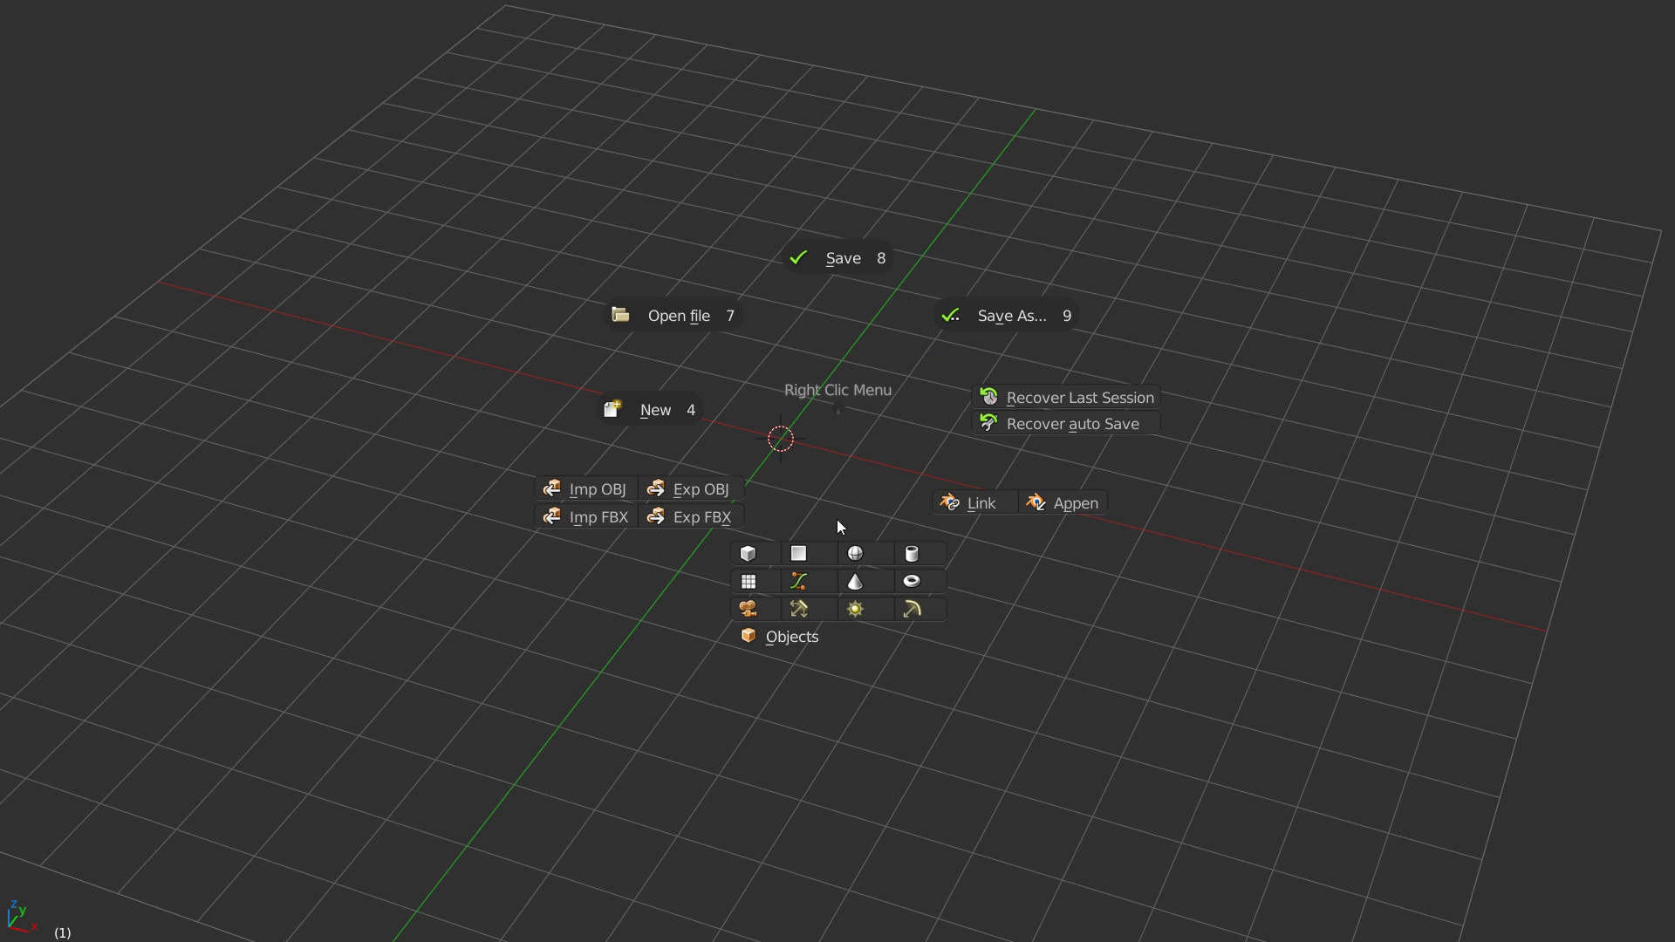
pyautogui.click(754, 554)
pyautogui.moveTo(774, 439); pyautogui.dragTo(776, 412, button='middle')
pyautogui.press('space')
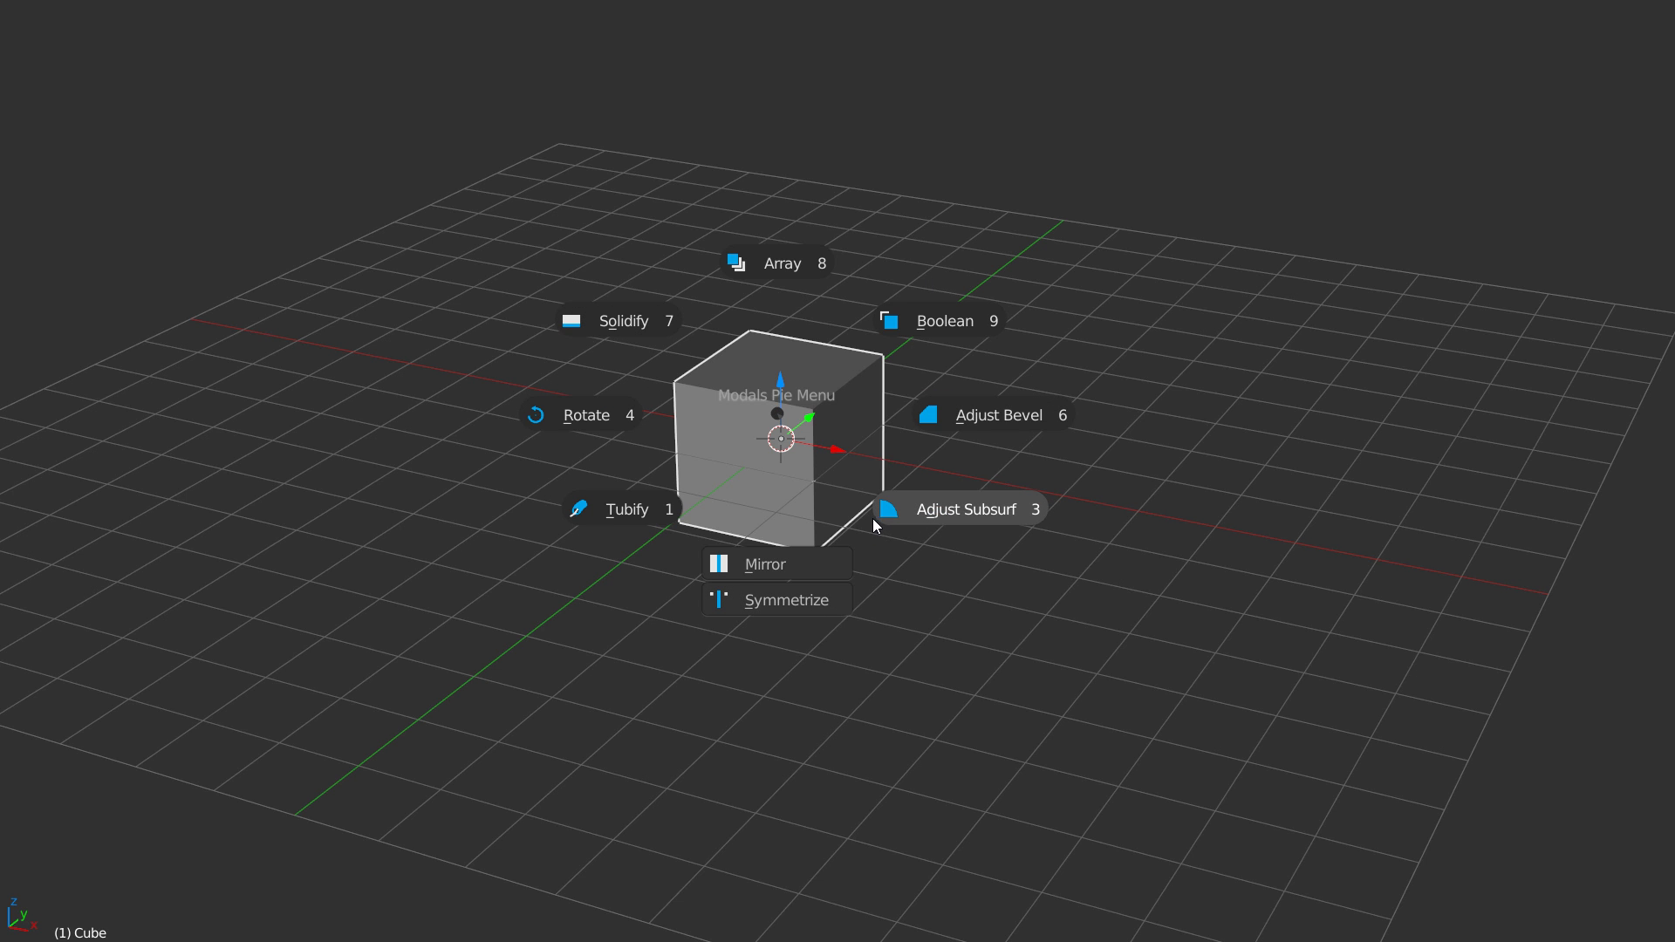
pyautogui.press('Escape')
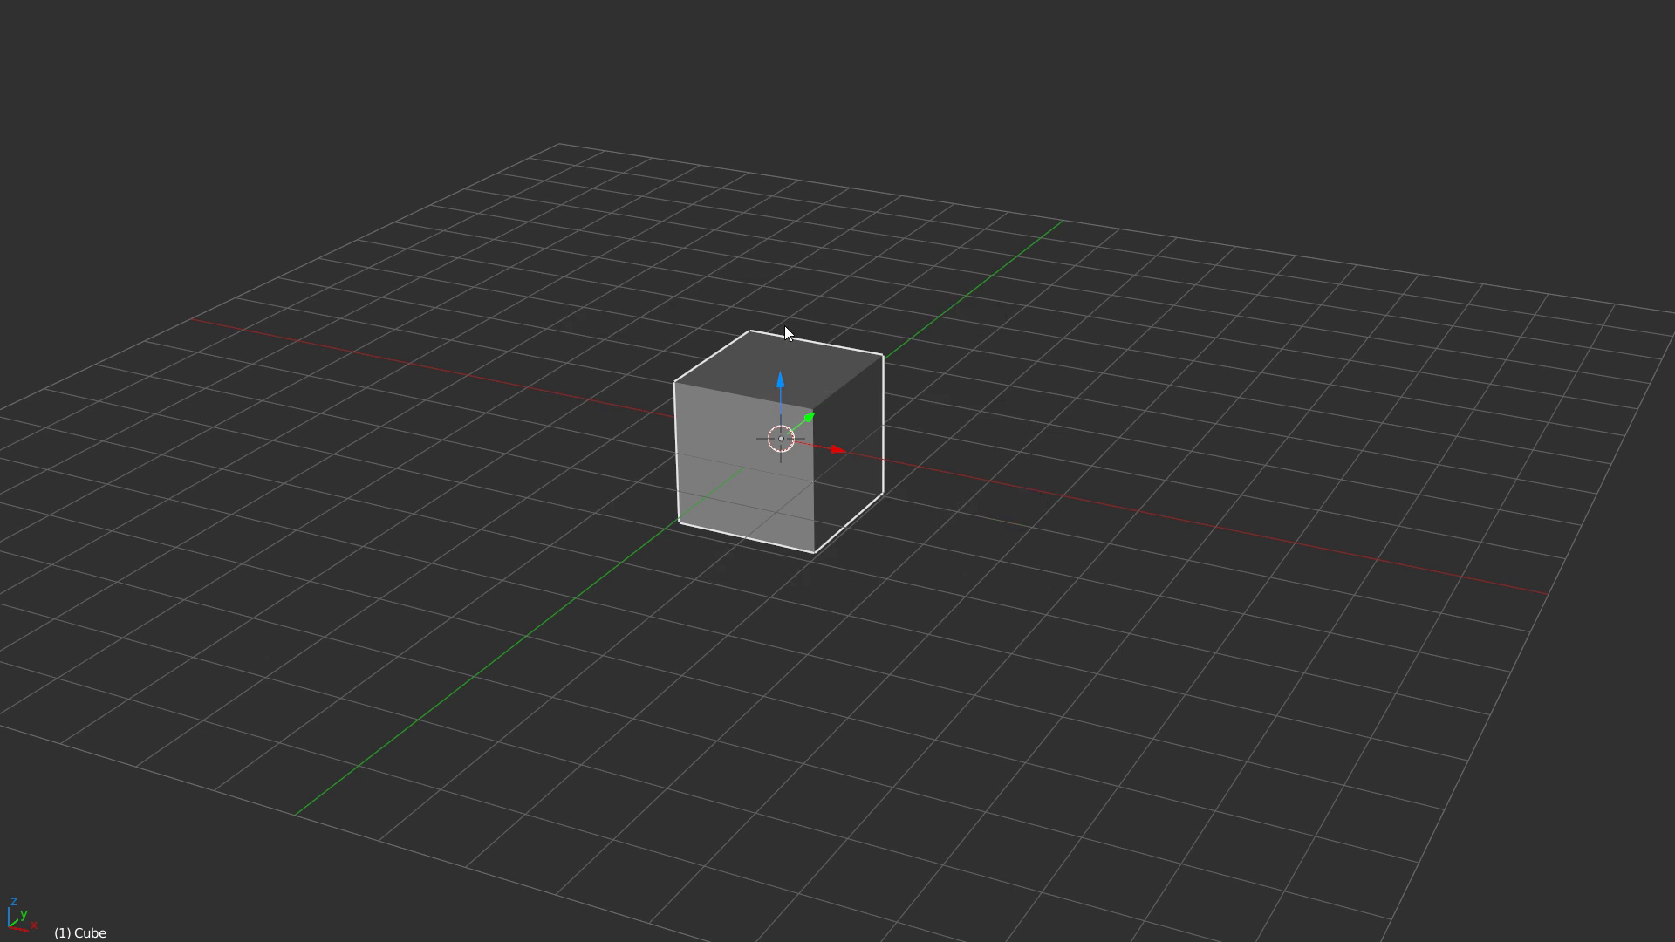
pyautogui.moveTo(787, 329); pyautogui.dragTo(792, 347, button='middle')
pyautogui.press('space')
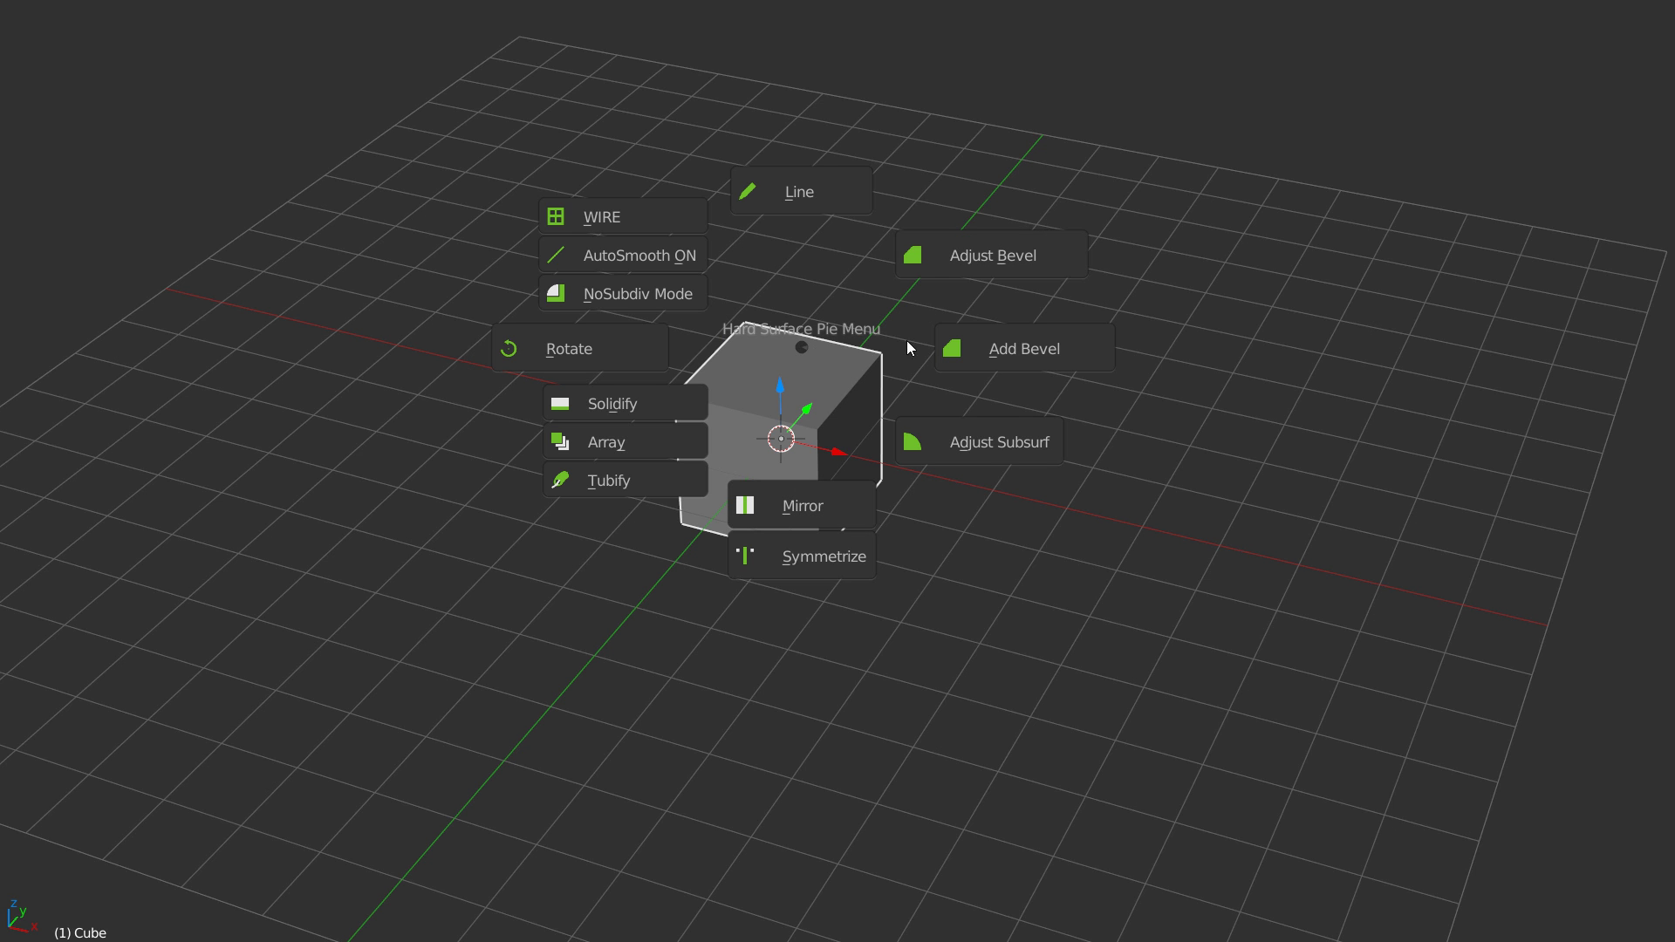
pyautogui.press('Escape')
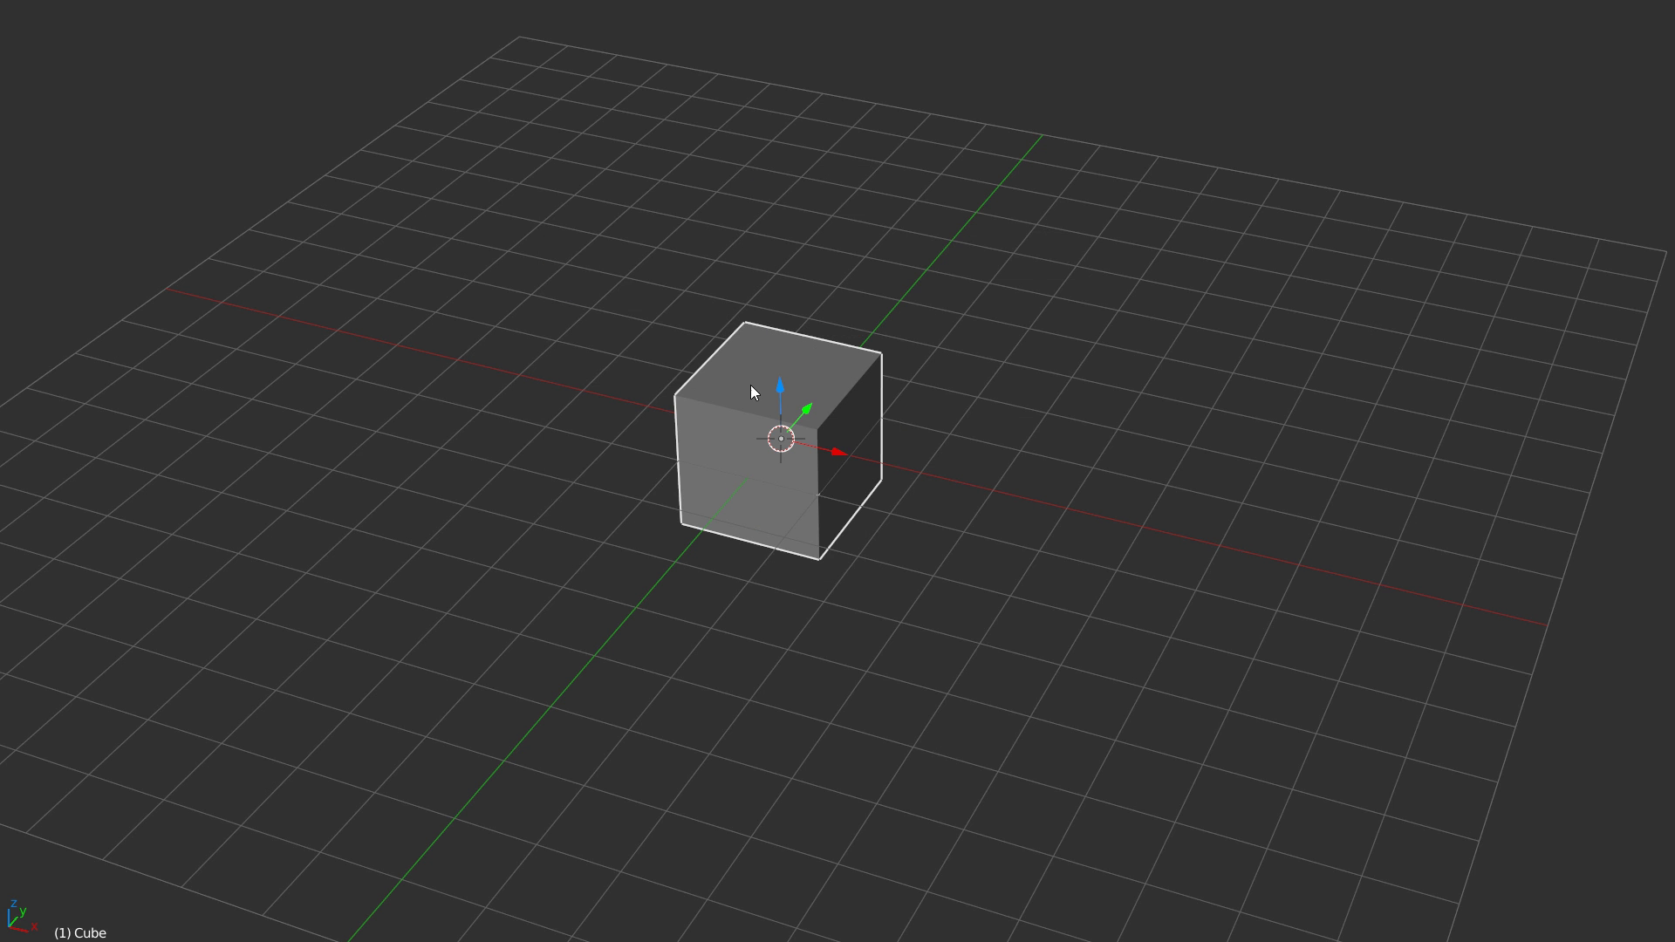
# Step: Array the cube along X, Y and Z into a 4 × 4 × 4 block with gaps between the copies
pyautogui.scroll(2, 846, 333)
pyautogui.keyDown('shift'); pyautogui.moveTo(775, 401); pyautogui.dragTo(797, 357, button='middle'); pyautogui.keyUp('shift')
pyautogui.hotkey('alt', 'q')
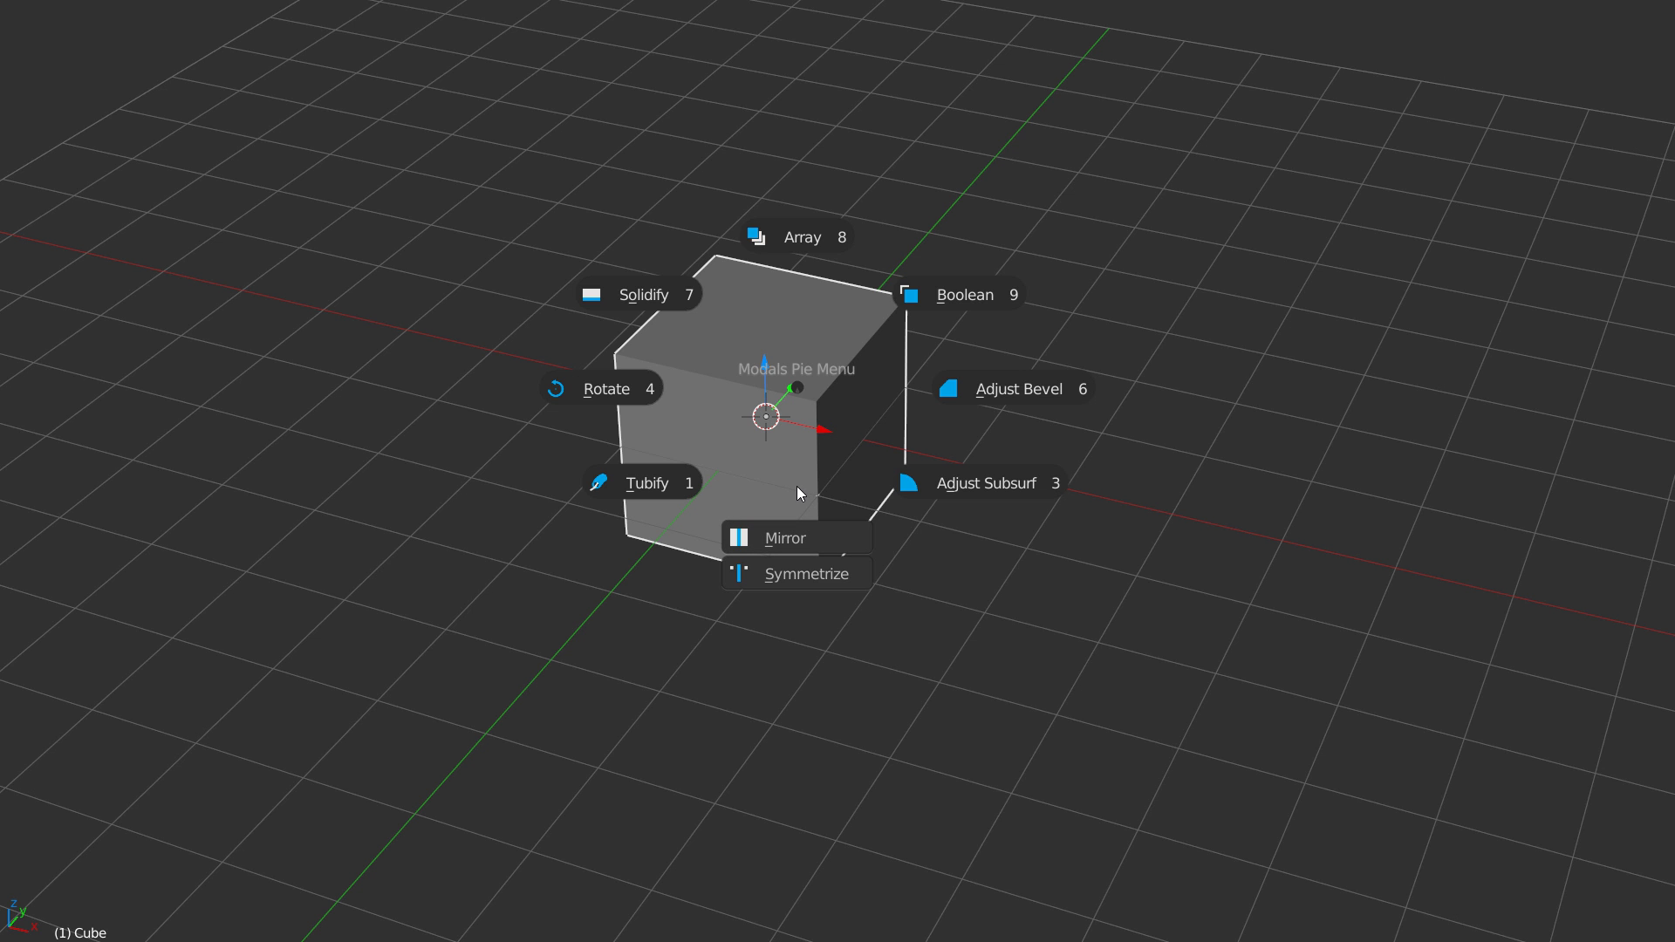
pyautogui.click(790, 241)
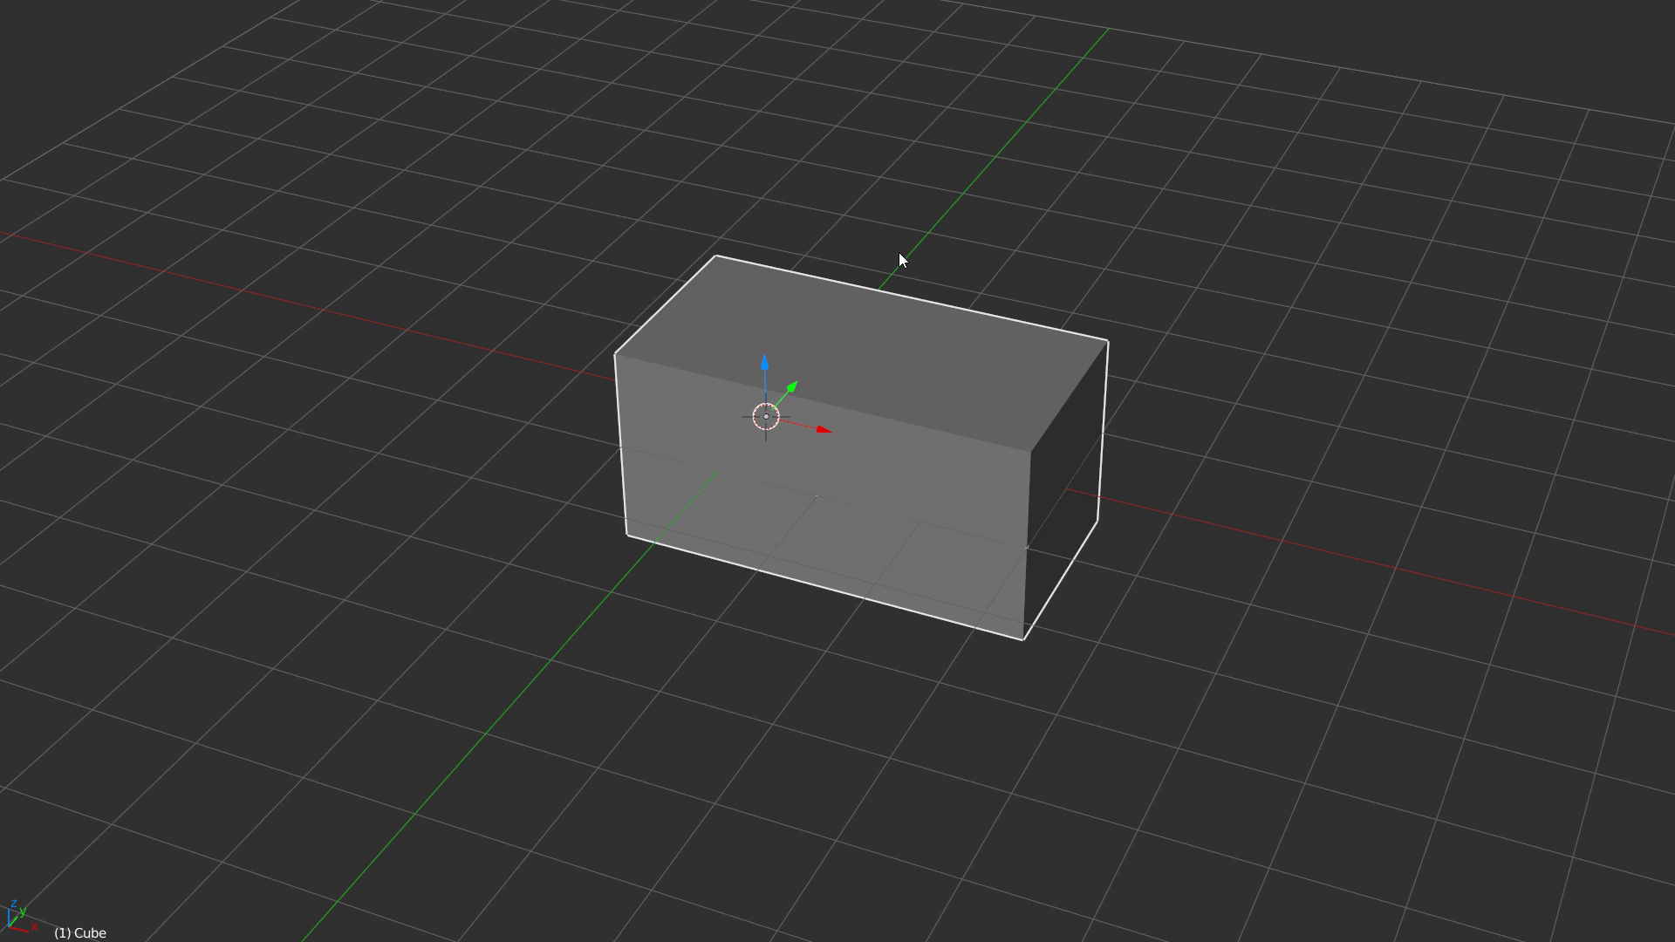
pyautogui.scroll(3, 934, 261)
pyautogui.scroll(-3, 927, 266)
pyautogui.scroll(2, 881, 275)
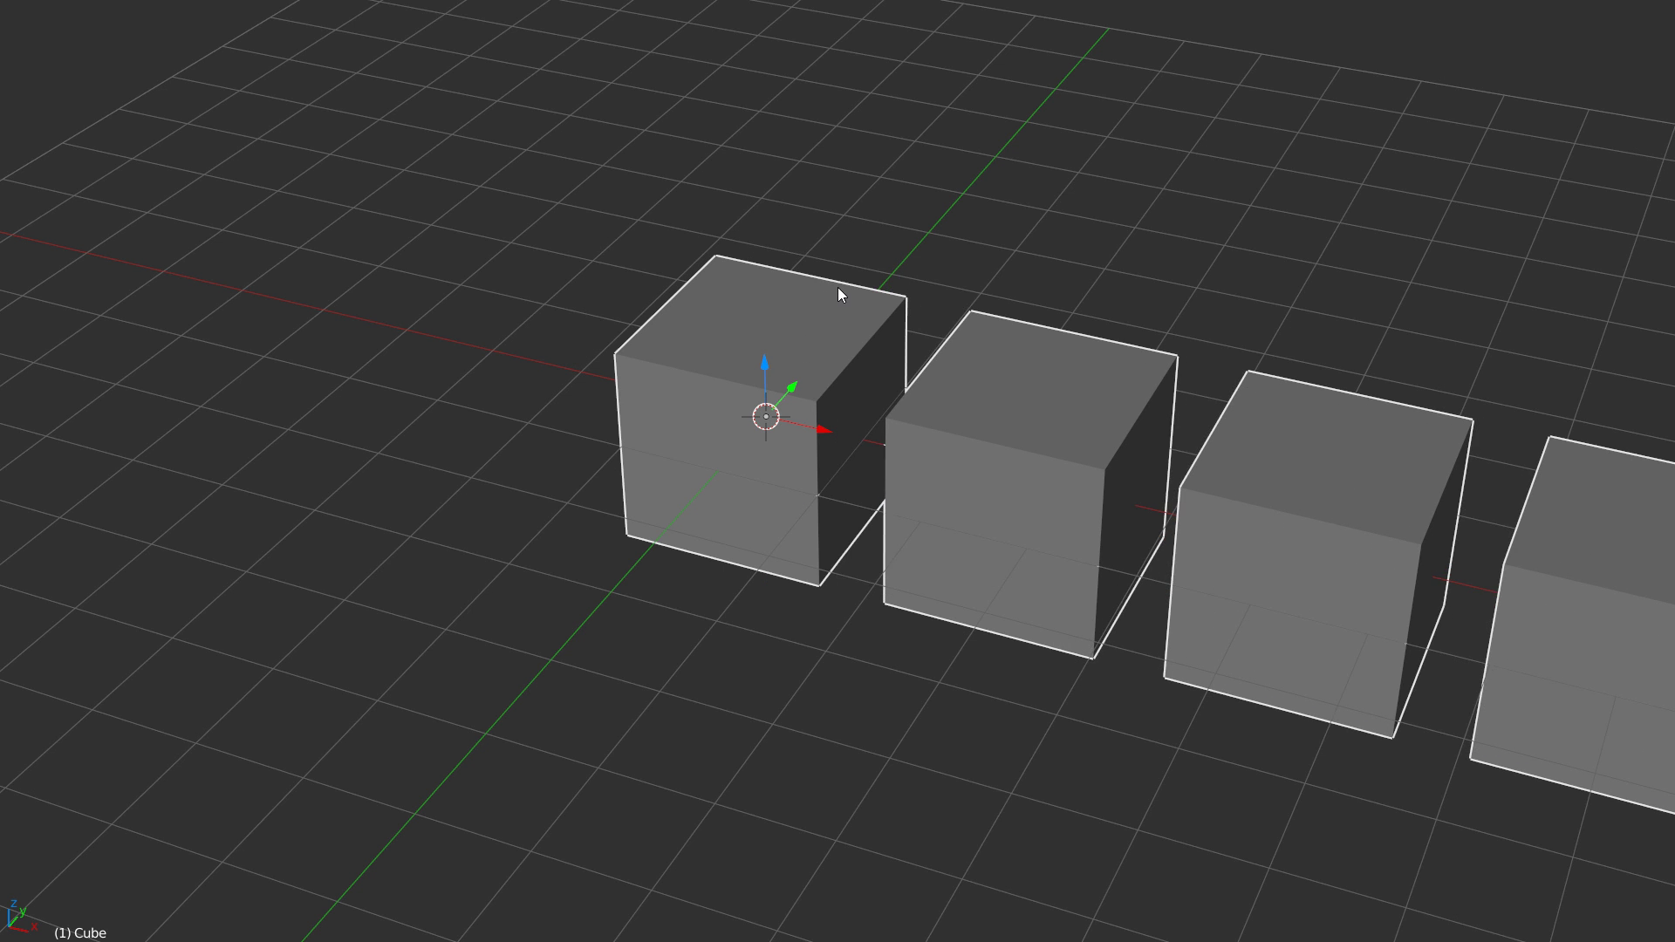
pyautogui.press('y')
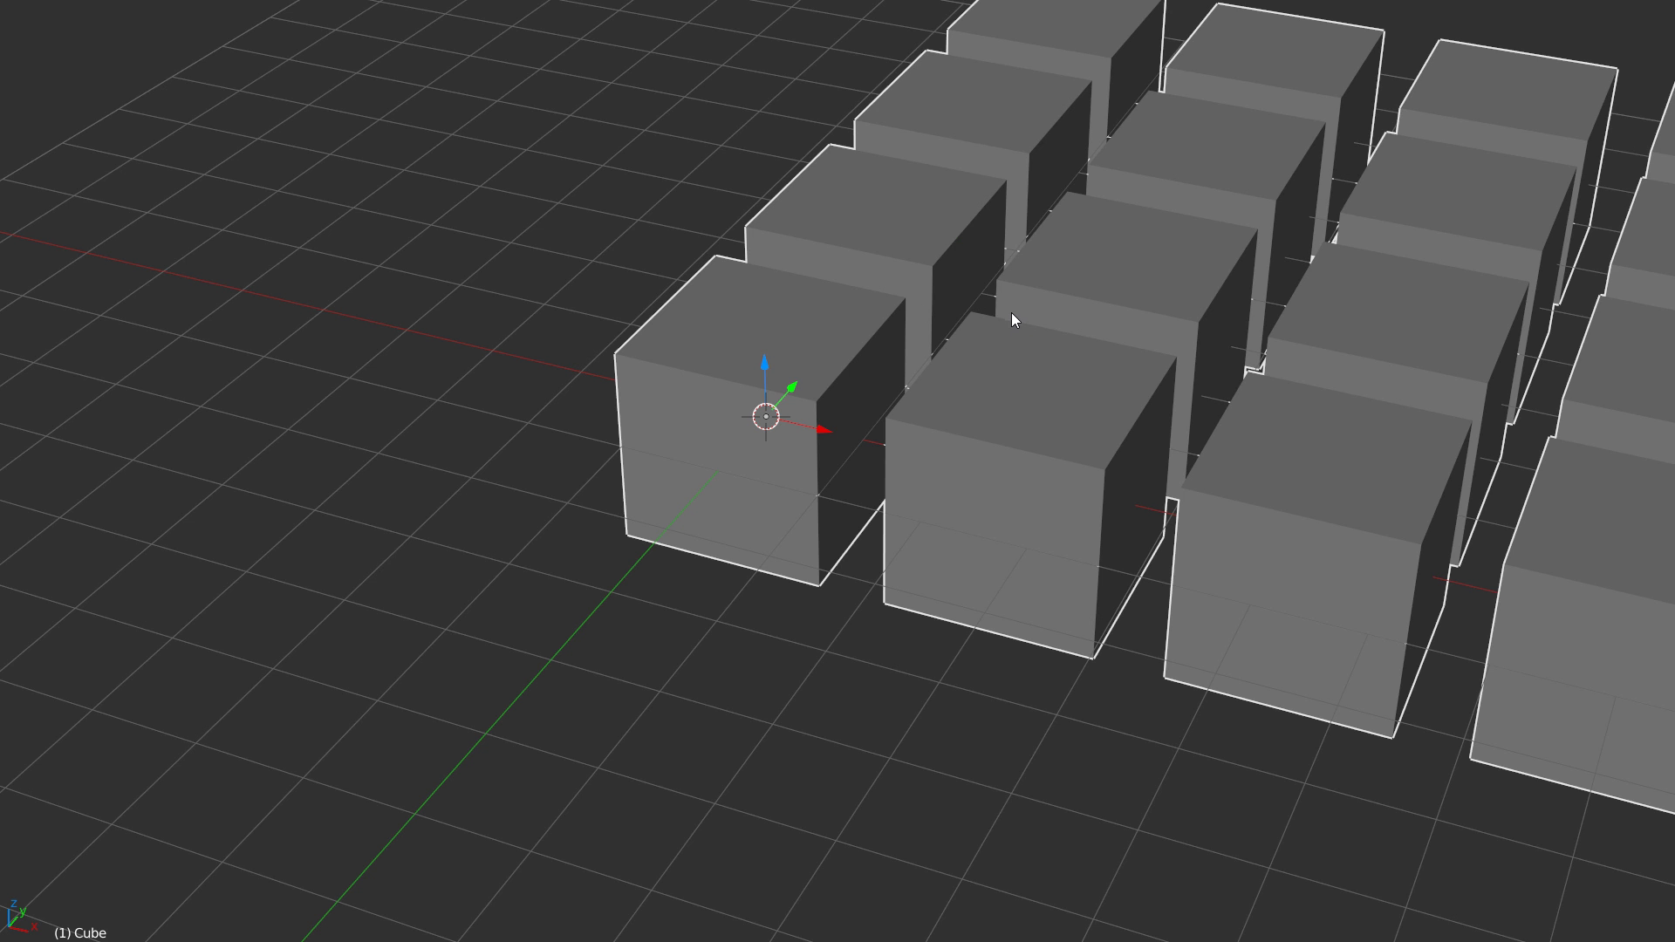
pyautogui.press('z')
pyautogui.moveTo(980, 313); pyautogui.dragTo(890, 416, button='middle')
pyautogui.press('Tab')
pyautogui.scroll(2, 869, 386)
pyautogui.press('Tab')
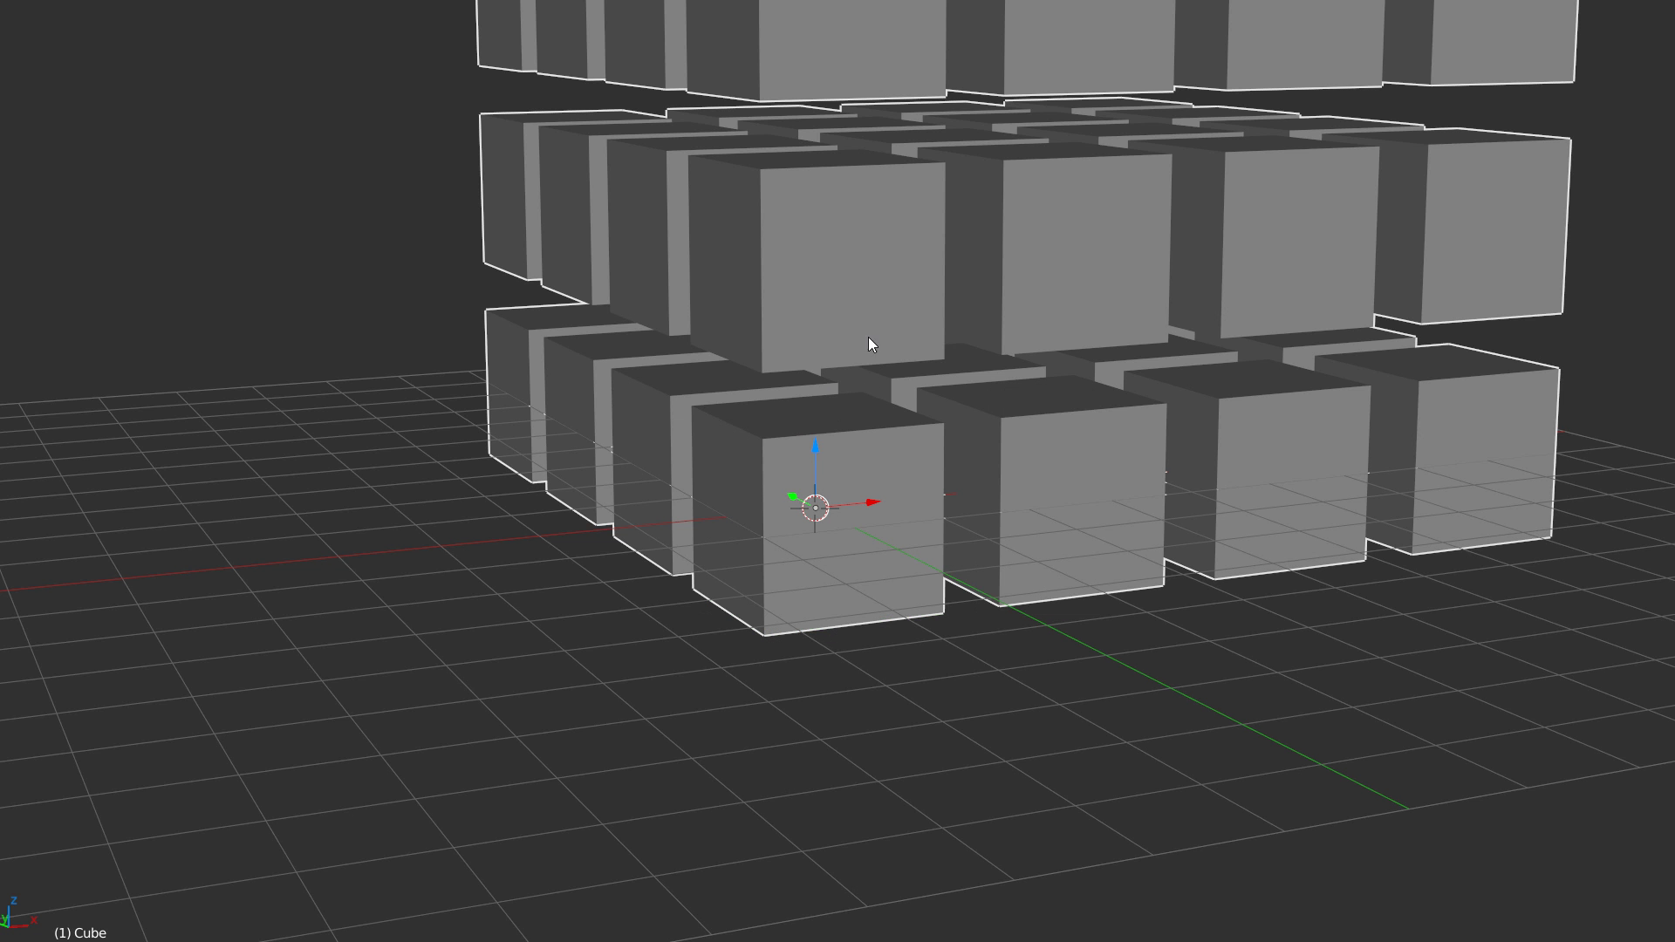
# Step: Bevel the arrayed cubes with a width of 0.2, 1 segment, a 0.3 profile and the Weight limit method
pyautogui.press('space')
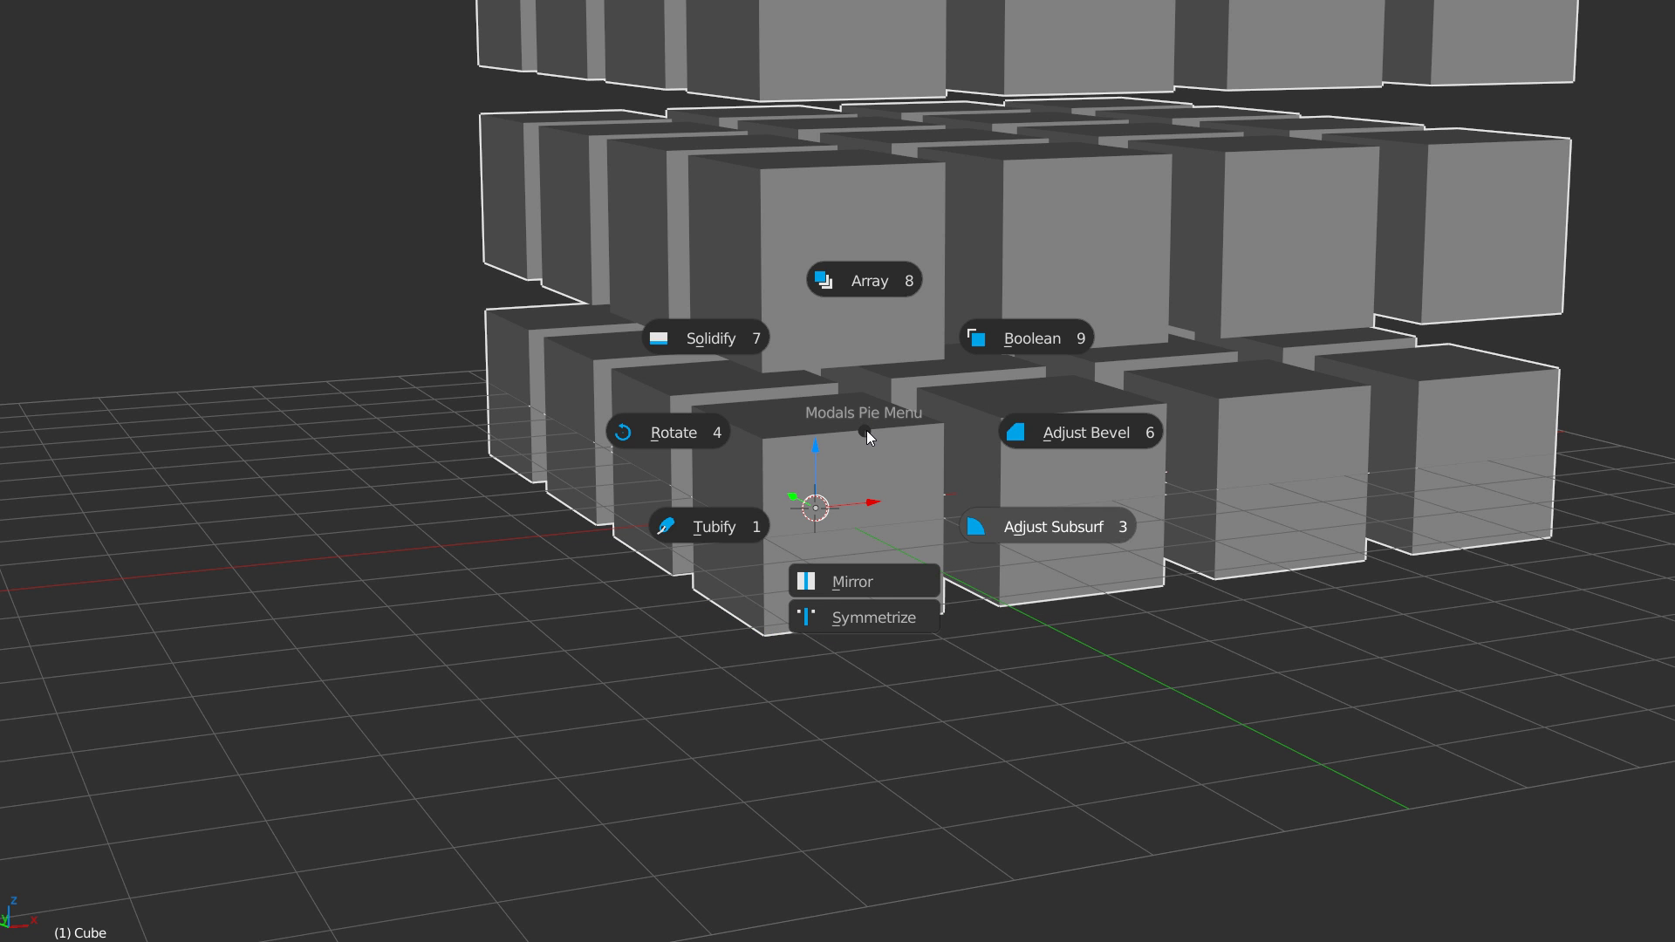
pyautogui.click(1081, 432)
pyautogui.press('ctrl')
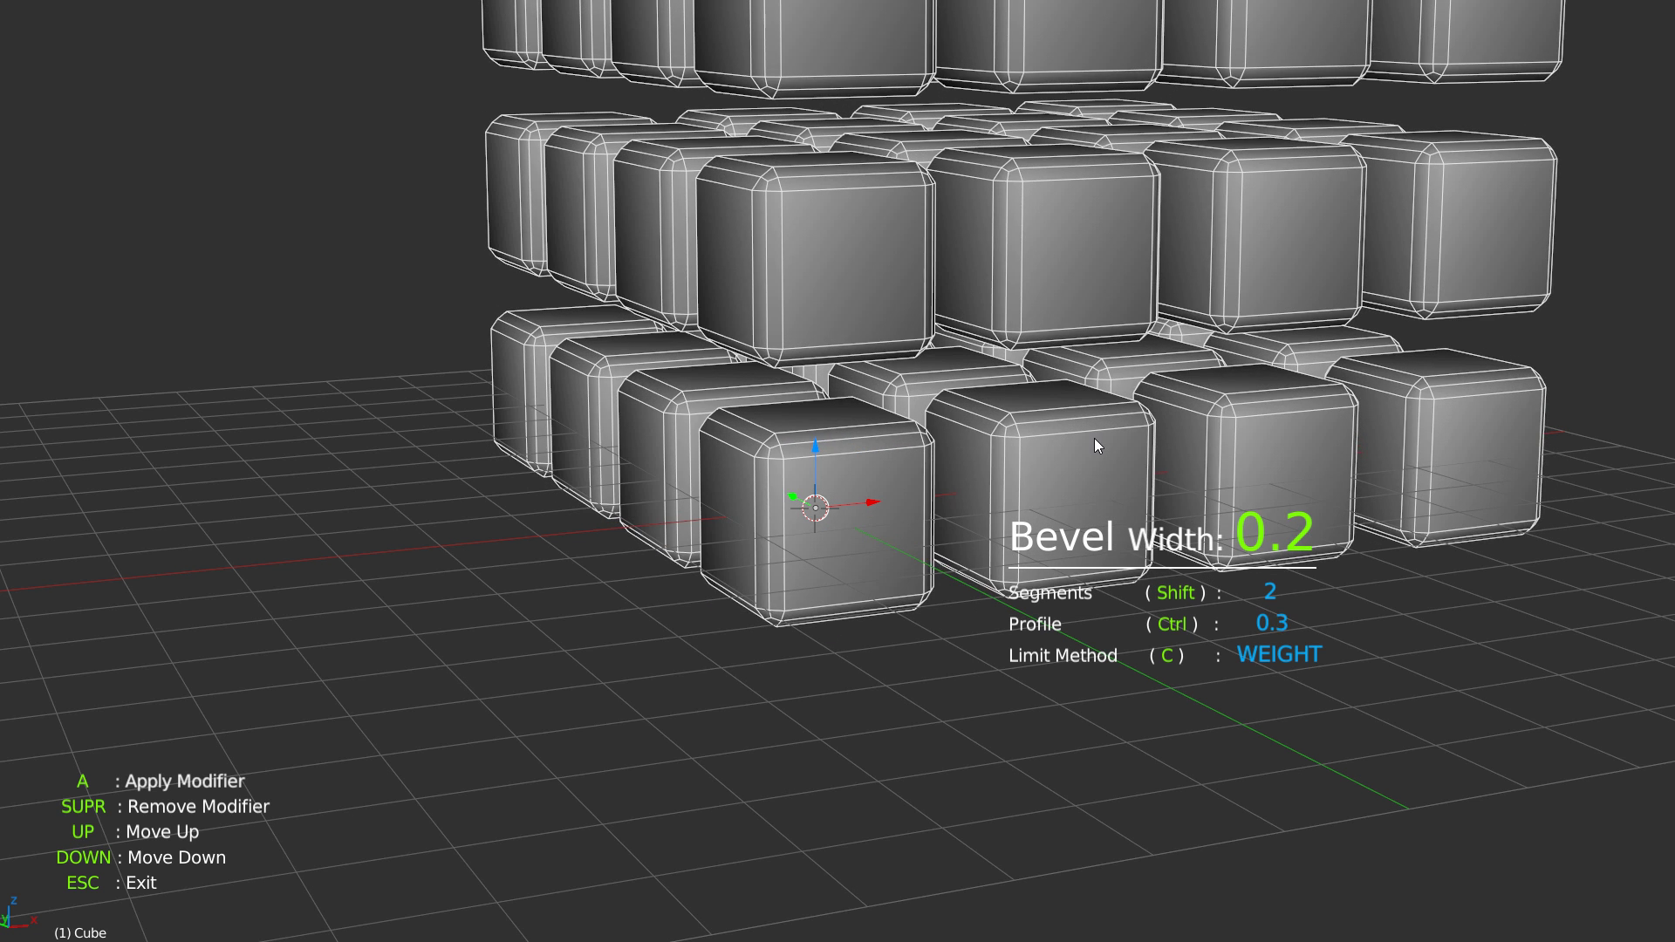
pyautogui.click(1069, 441)
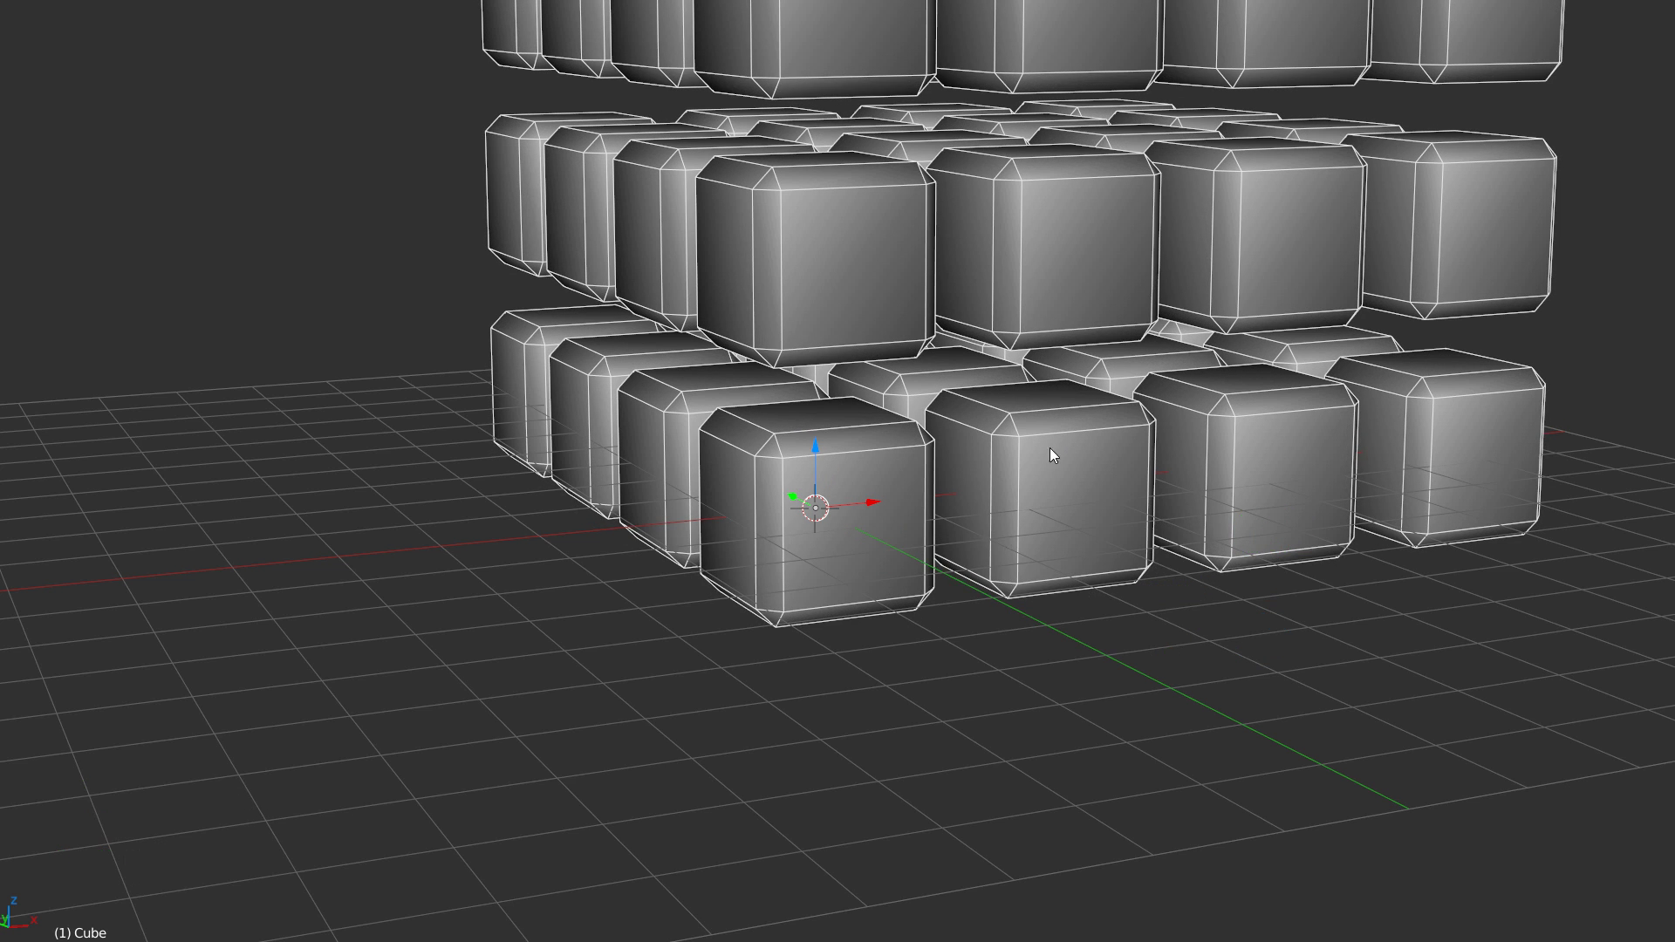
pyautogui.scroll(1, 883, 488)
pyautogui.press('space')
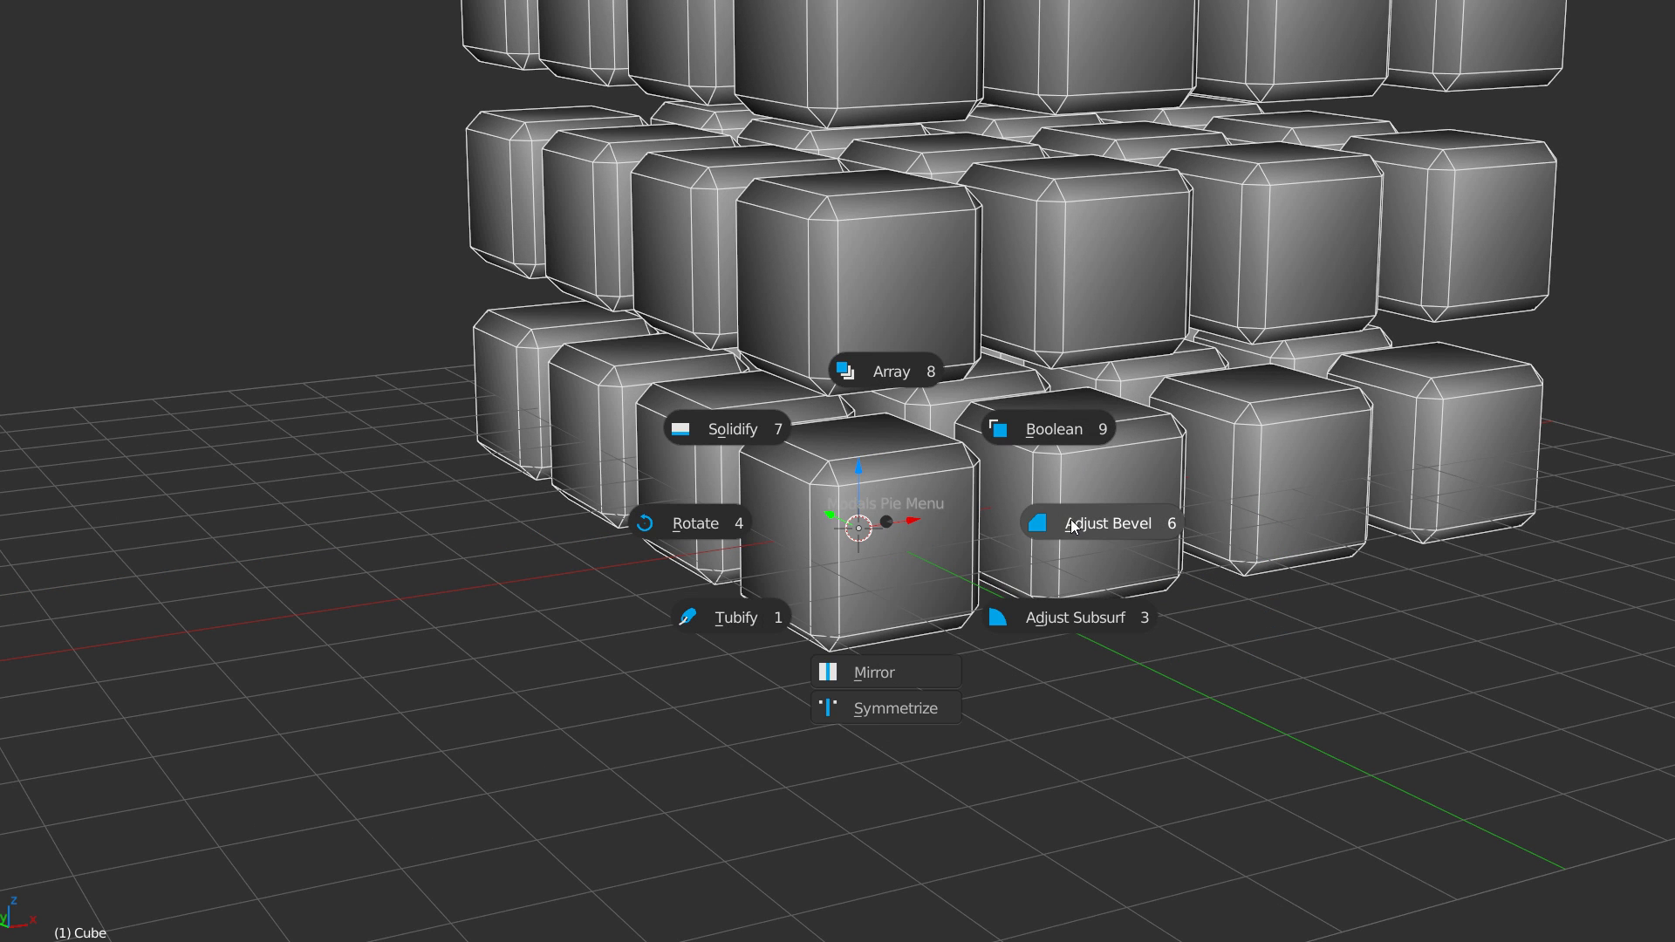
pyautogui.click(1070, 522)
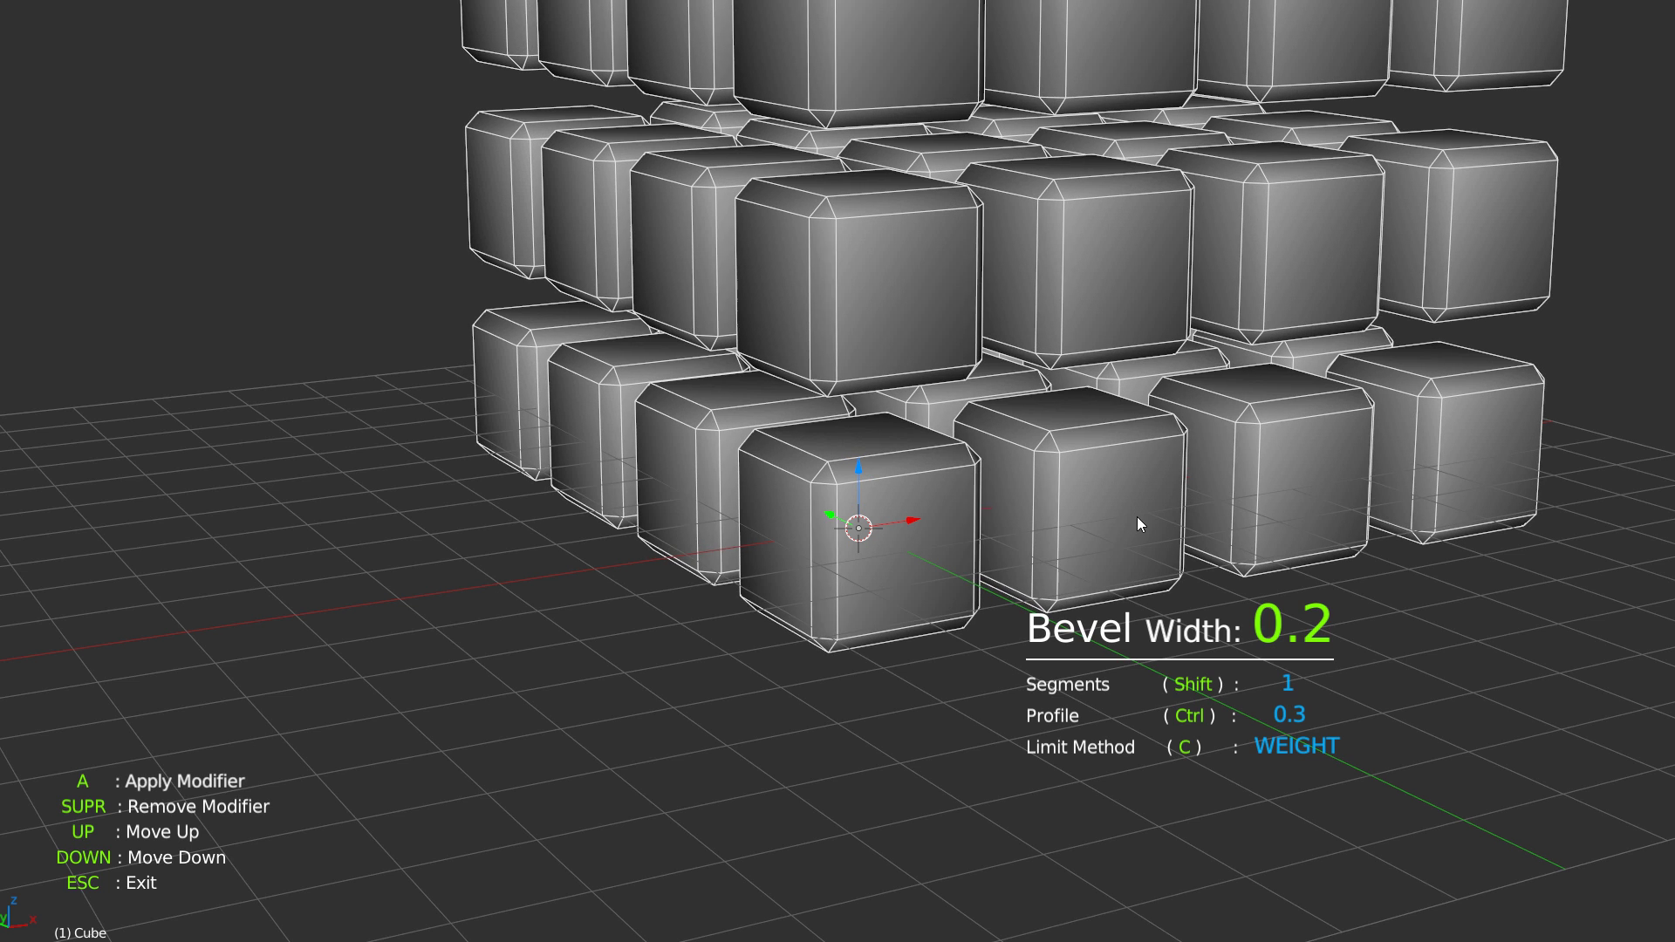
pyautogui.click(1134, 517)
# Step: Add a second bevel to the arrayed cubes with 1 segment, a 1.0 profile and the Angle limit method
pyautogui.press('space')
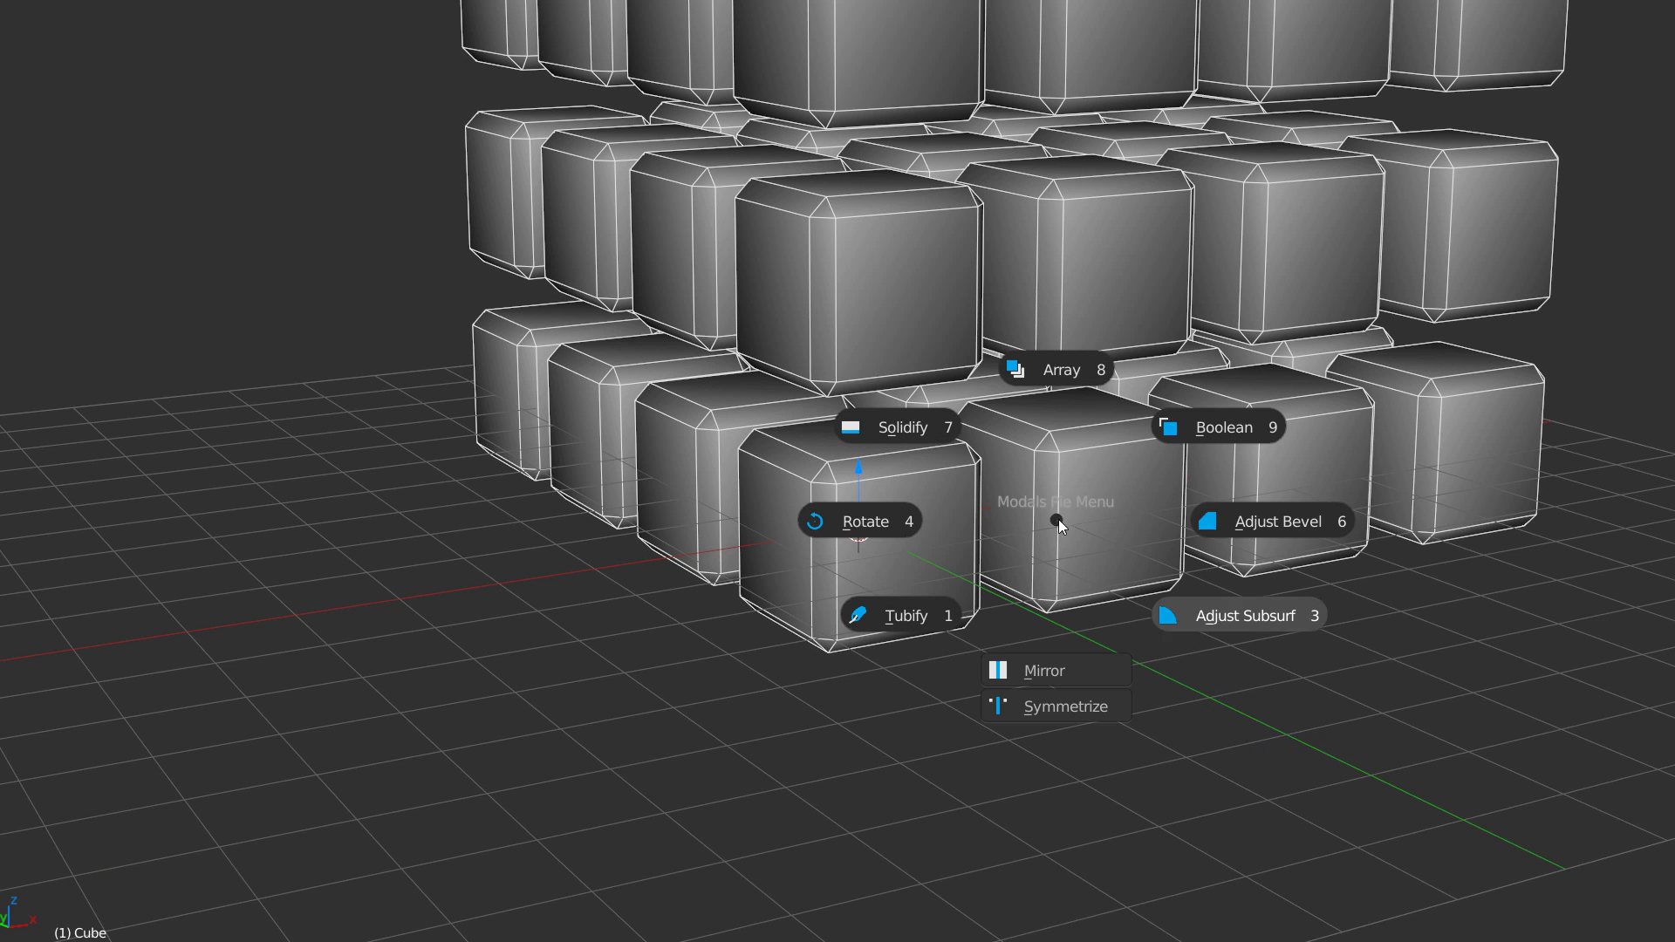
pyautogui.click(1234, 524)
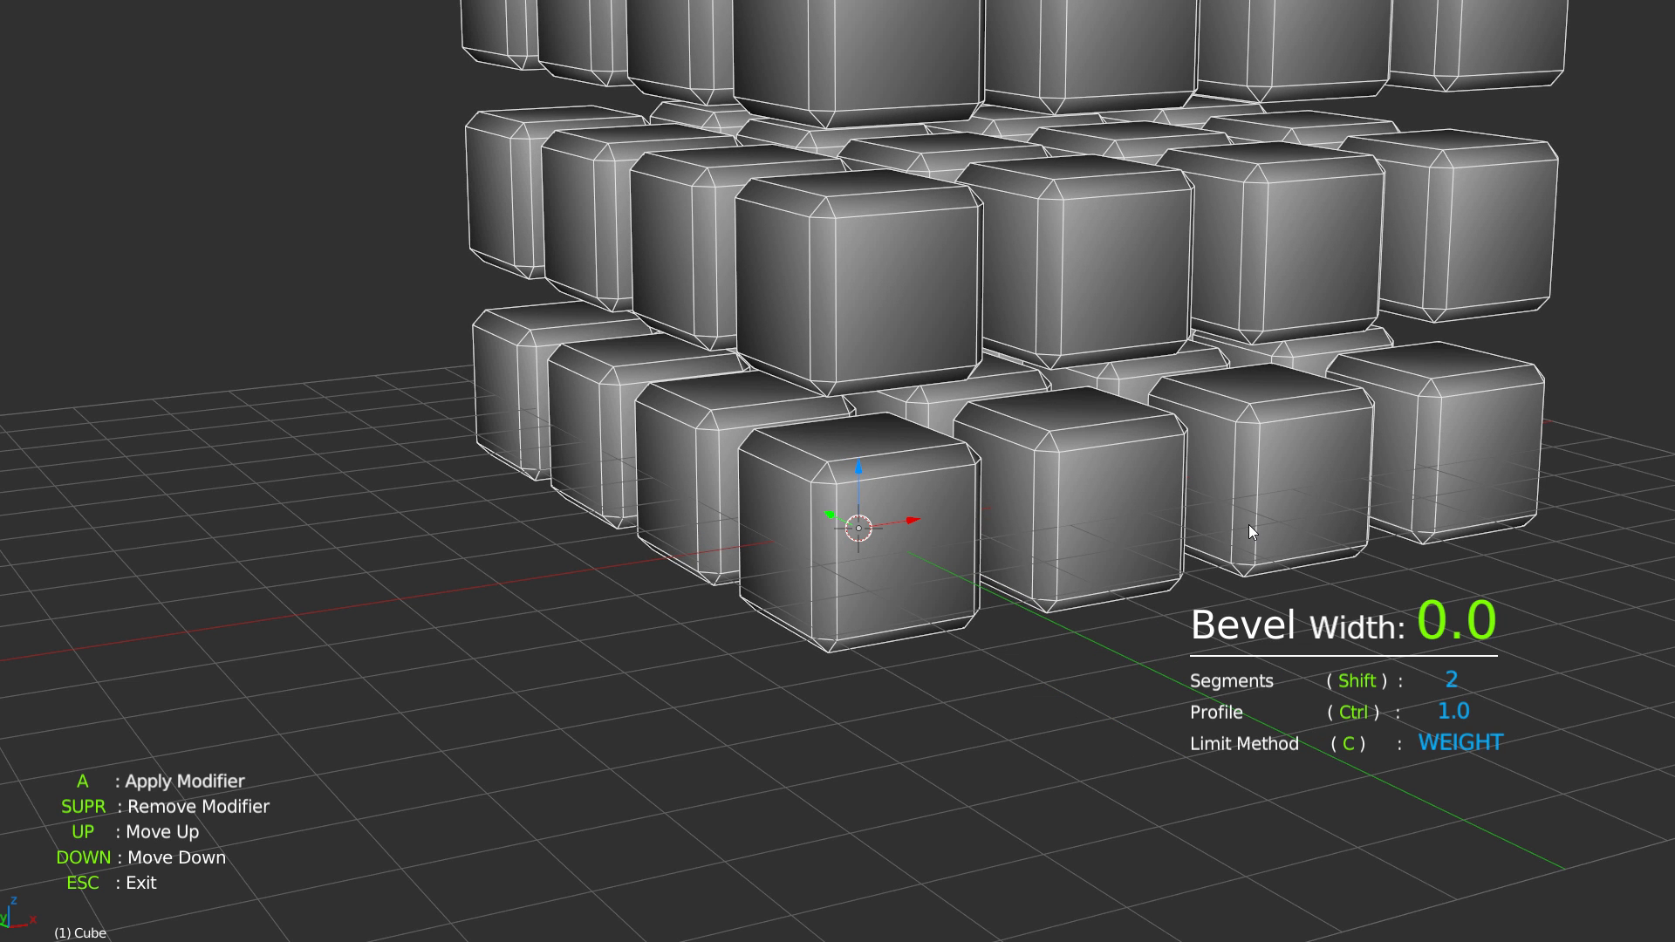
pyautogui.press('c')
pyautogui.keyDown('shift'); pyautogui.scroll(-1, 1251, 527); pyautogui.keyUp('shift')
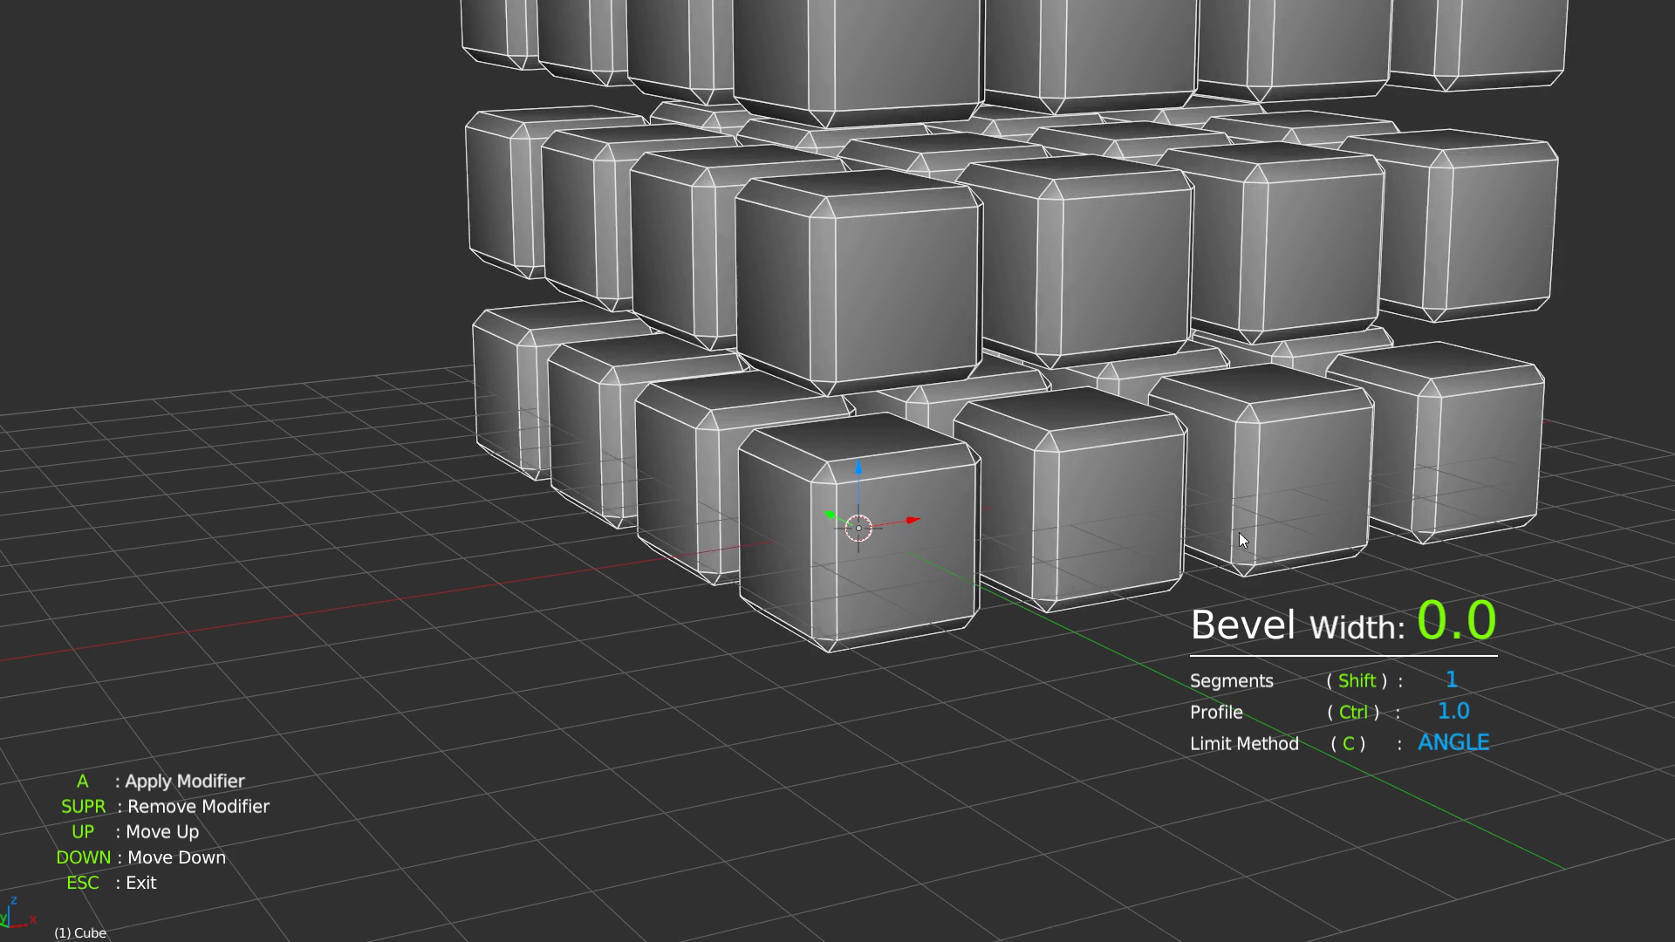
pyautogui.click(1243, 533)
# Step: Remove the X, Y and Z arrays from the beveled cube, keeping its bevels
pyautogui.moveTo(1241, 533); pyautogui.dragTo(998, 255, button='middle')
pyautogui.press('space')
pyautogui.click(951, 240)
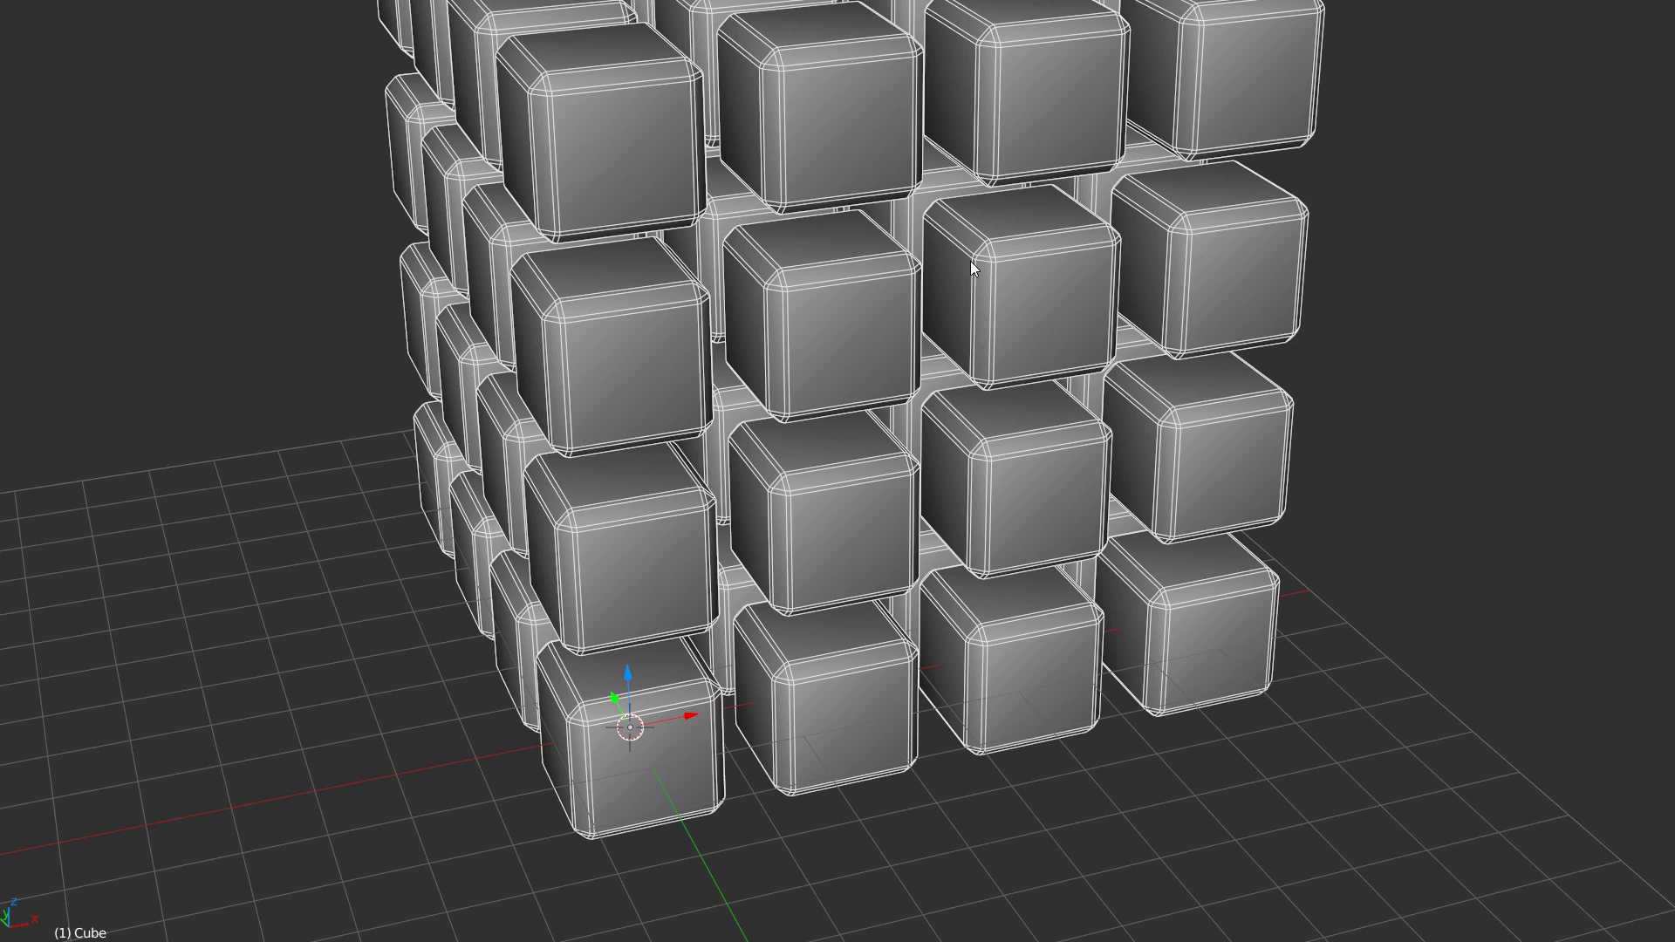
pyautogui.hotkey('ctrl', 'z')
pyautogui.hotkey('ctrl', 'z')
pyautogui.hotkey('ctrl', 'z')
# Step: Examine the single cube's beveled edges from several angles and distances
pyautogui.moveTo(772, 413); pyautogui.dragTo(793, 390, button='middle')
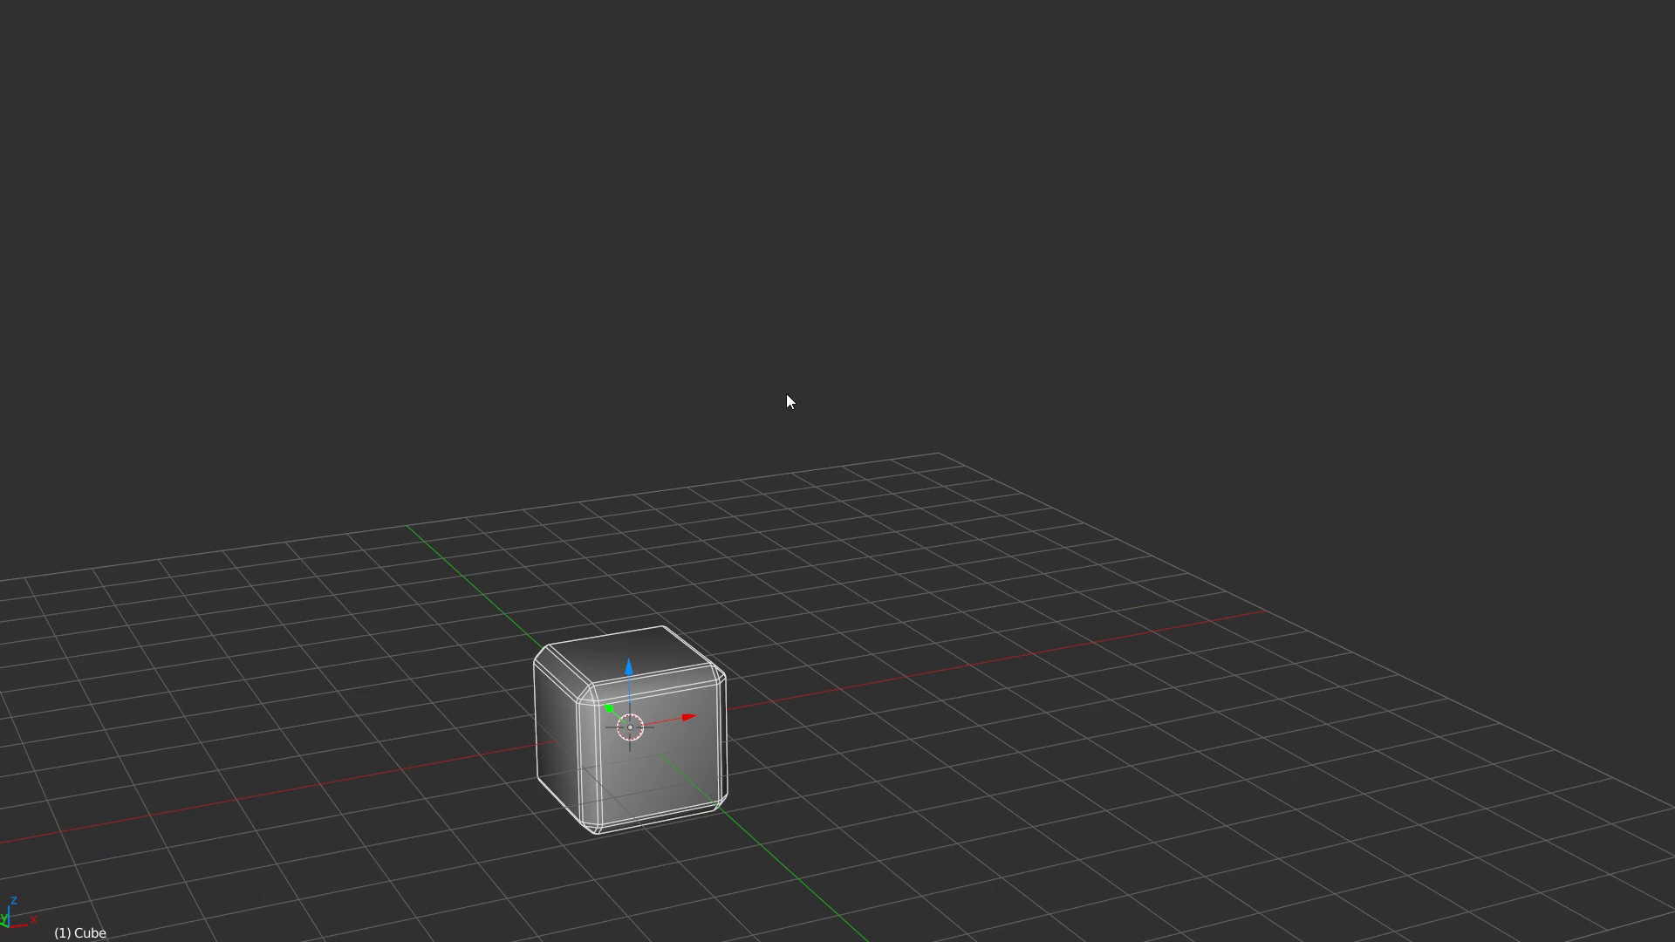
pyautogui.keyDown('shift'); pyautogui.moveTo(643, 757); pyautogui.dragTo(770, 471, button='middle'); pyautogui.keyUp('shift')
pyautogui.scroll(3, 770, 472)
pyautogui.moveTo(779, 415); pyautogui.dragTo(781, 452, button='middle')
pyautogui.keyDown('shift'); pyautogui.moveTo(622, 515); pyautogui.dragTo(723, 444, button='middle'); pyautogui.keyUp('shift')
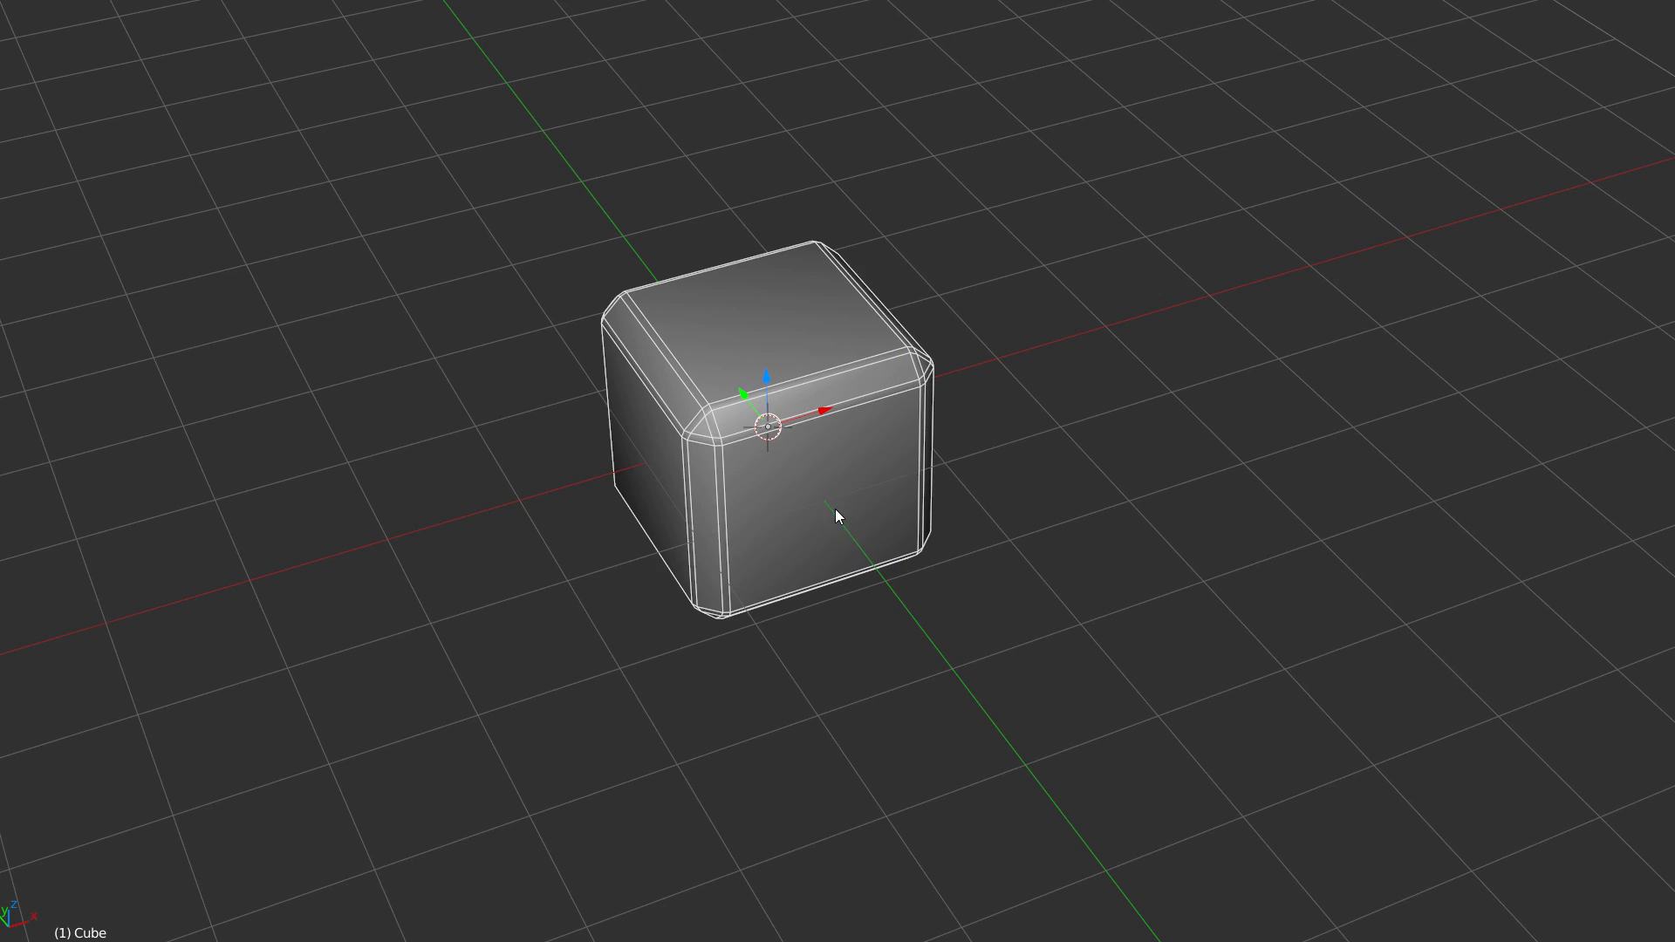
pyautogui.moveTo(851, 530); pyautogui.dragTo(608, 312, button='middle')
pyautogui.scroll(-6, 857, 652)
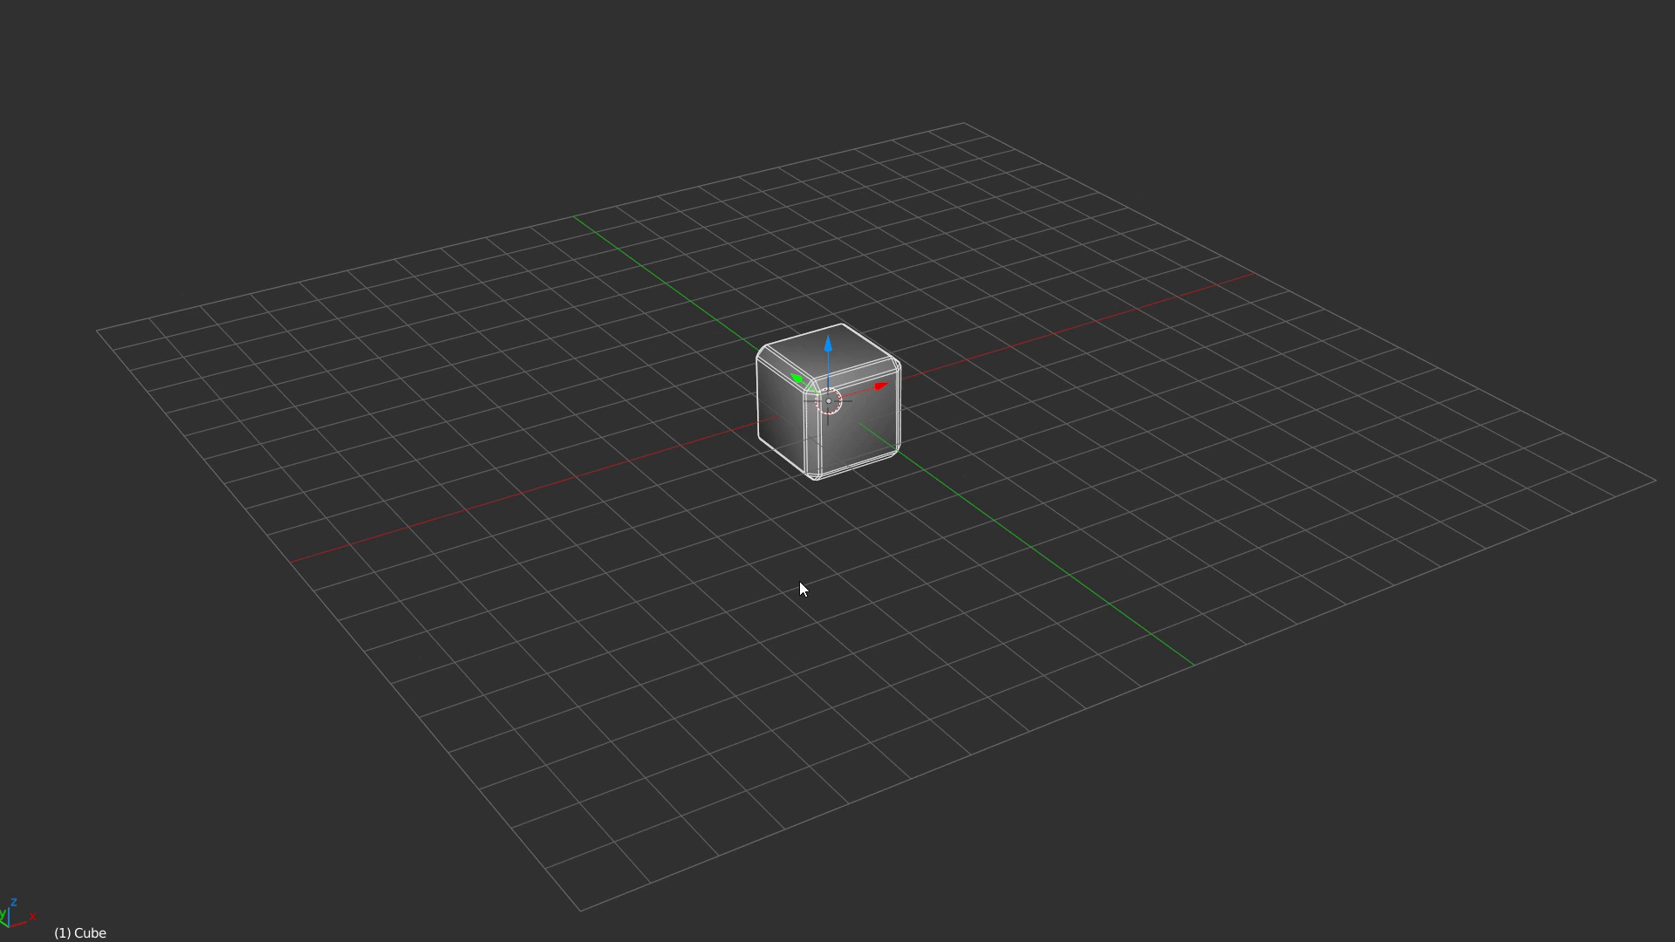
pyautogui.moveTo(913, 452); pyautogui.dragTo(878, 294, button='middle')
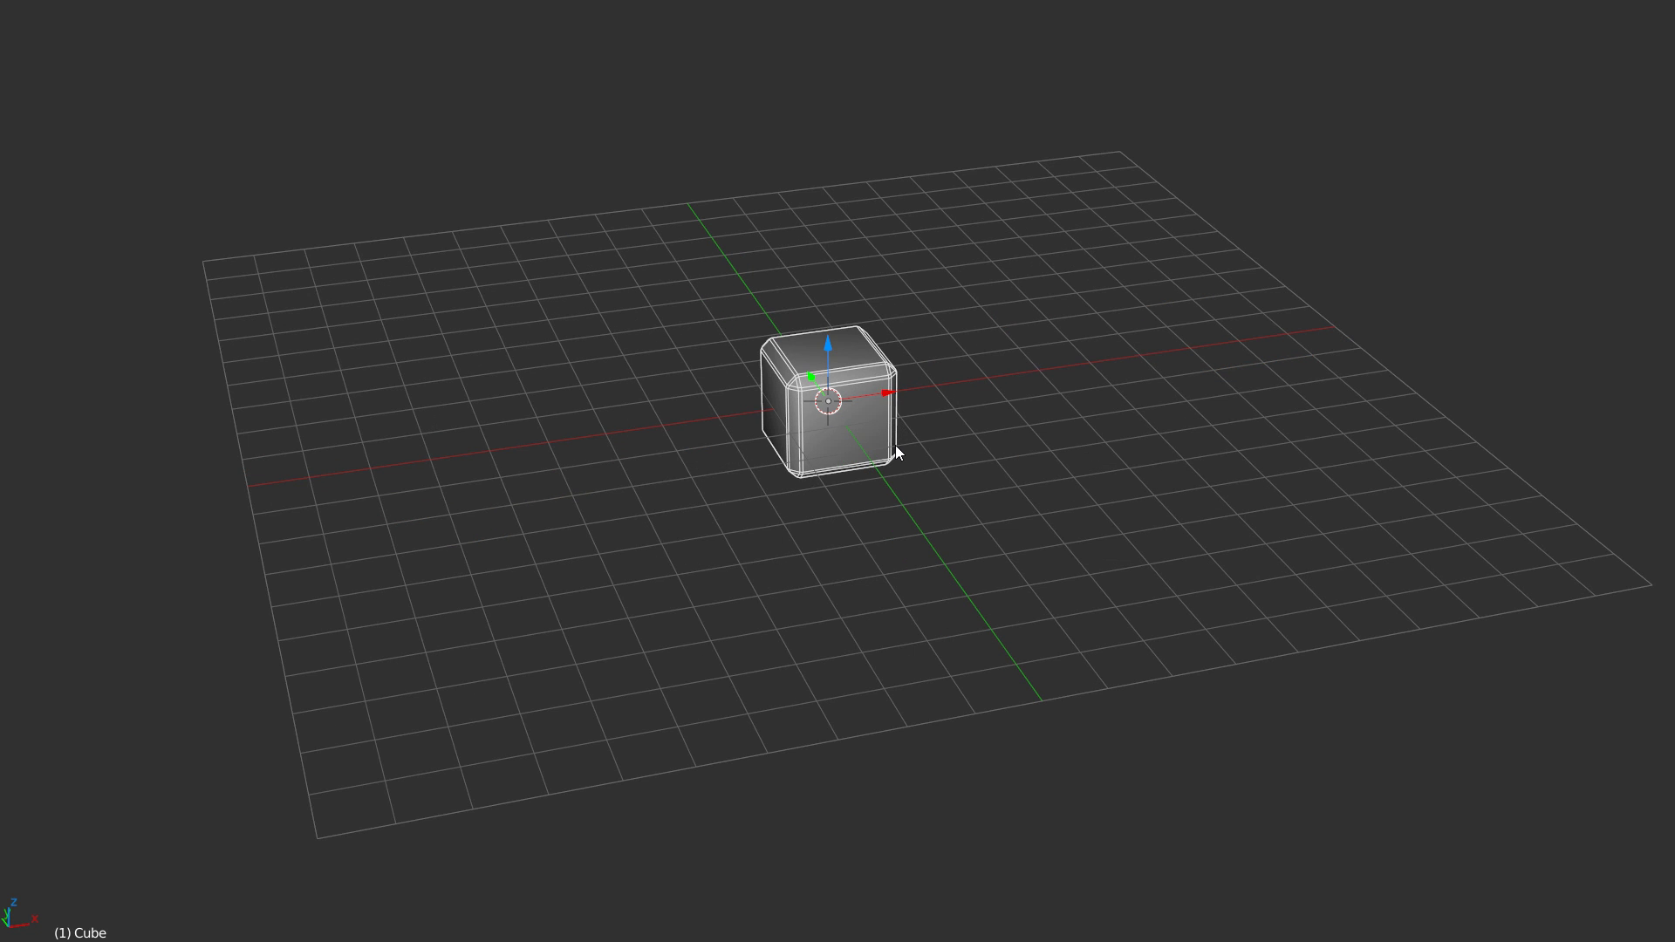
pyautogui.moveTo(876, 431); pyautogui.dragTo(907, 473, button='middle')
# Step: Try rotating the beveled cube -45° about X, and switch the rotation axis to Z
pyautogui.press('space')
pyautogui.click(898, 473)
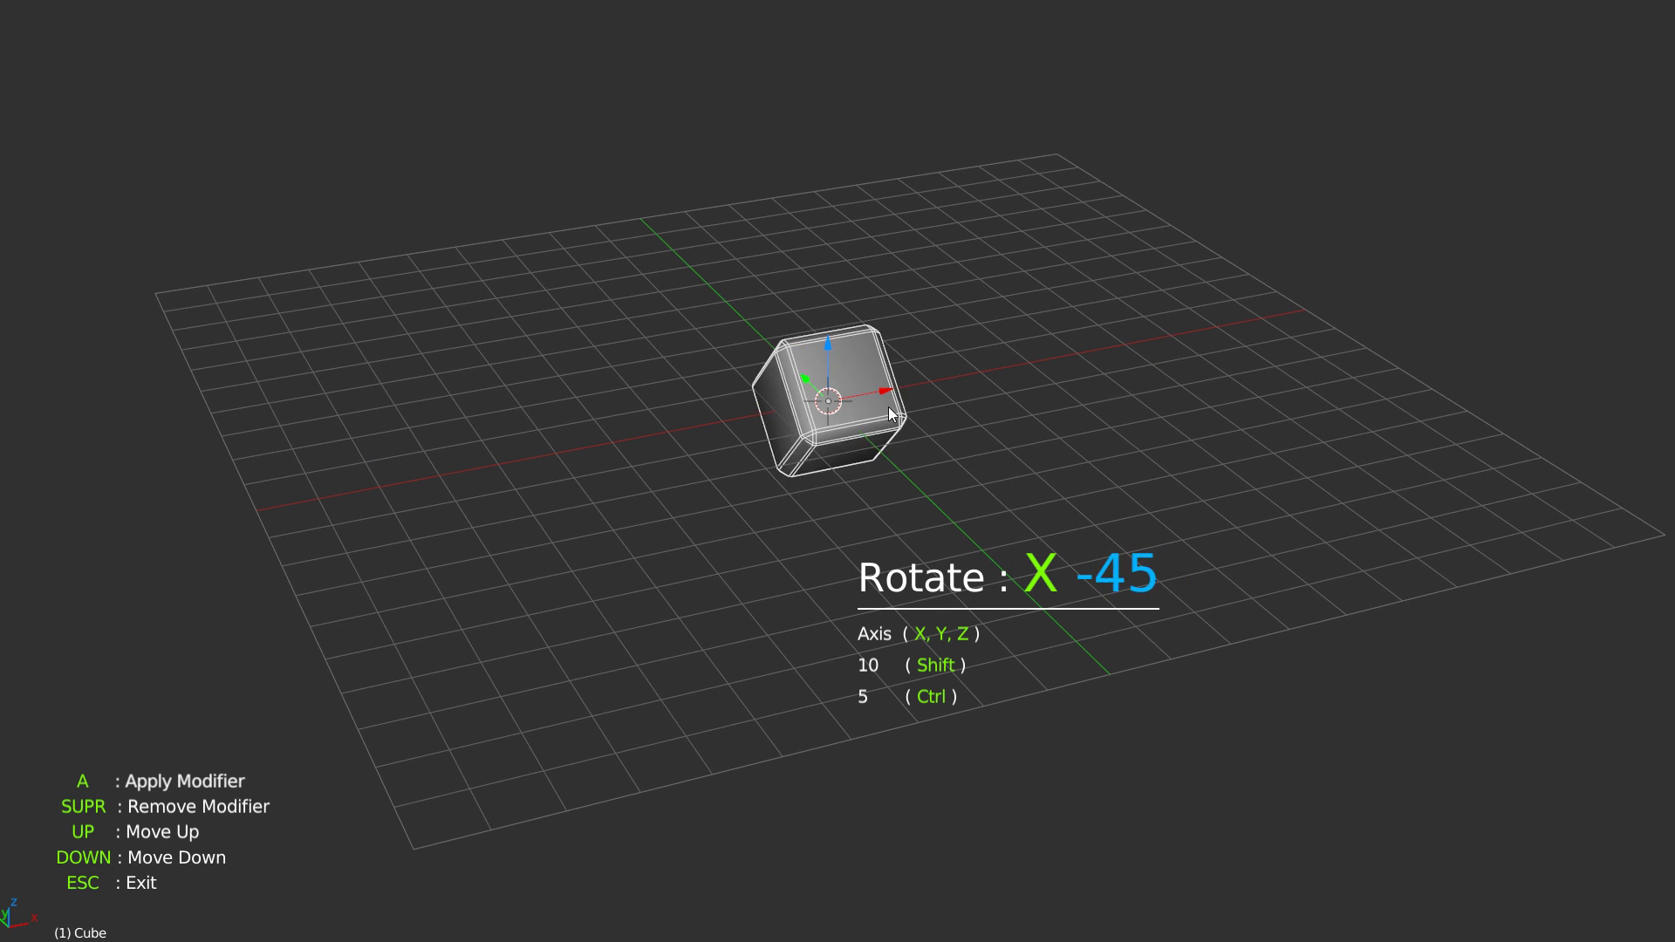
pyautogui.press('z')
pyautogui.click(1013, 422)
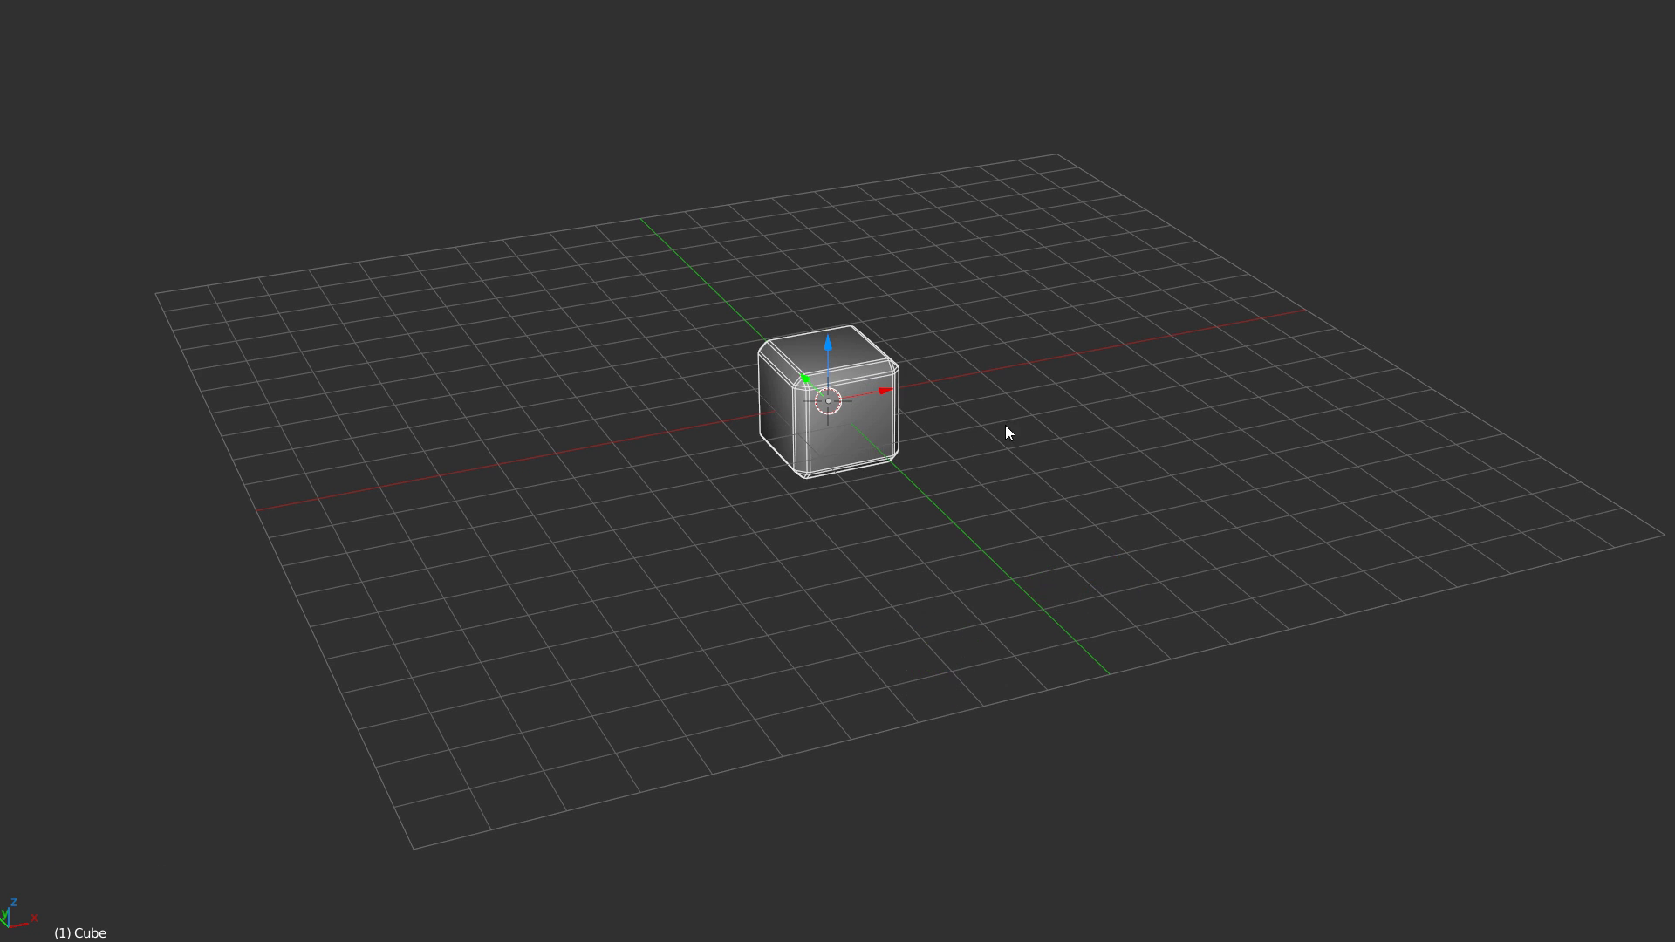
pyautogui.scroll(1, 814, 438)
pyautogui.keyDown('shift'); pyautogui.moveTo(917, 335); pyautogui.dragTo(872, 373, button='middle'); pyautogui.keyUp('shift')
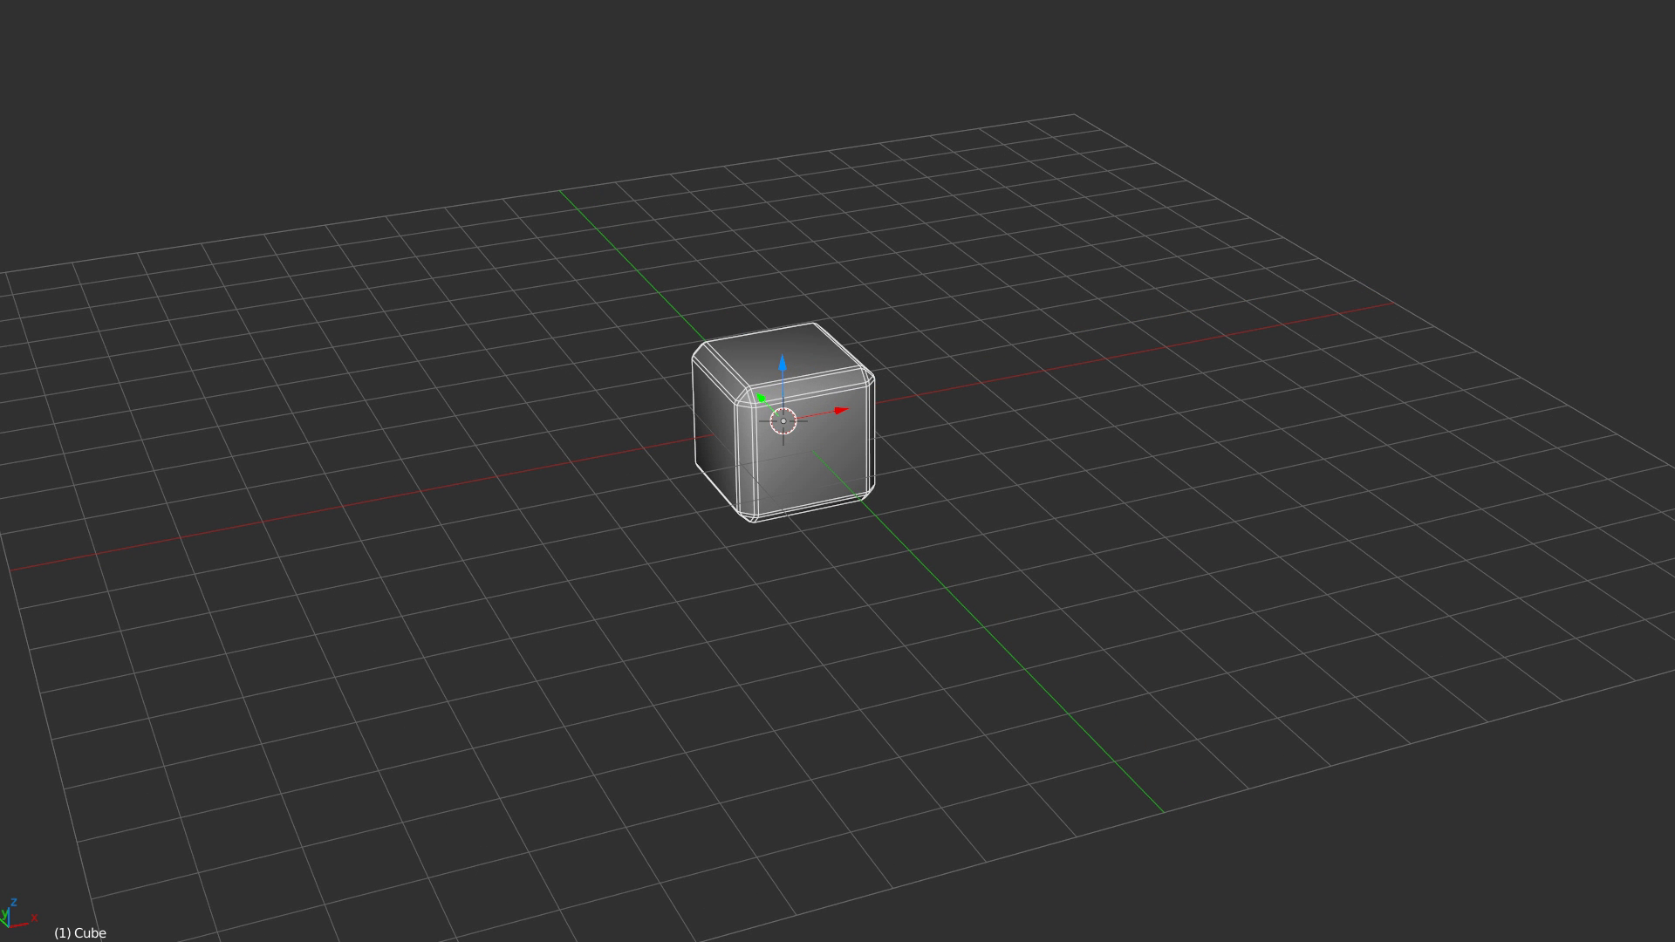